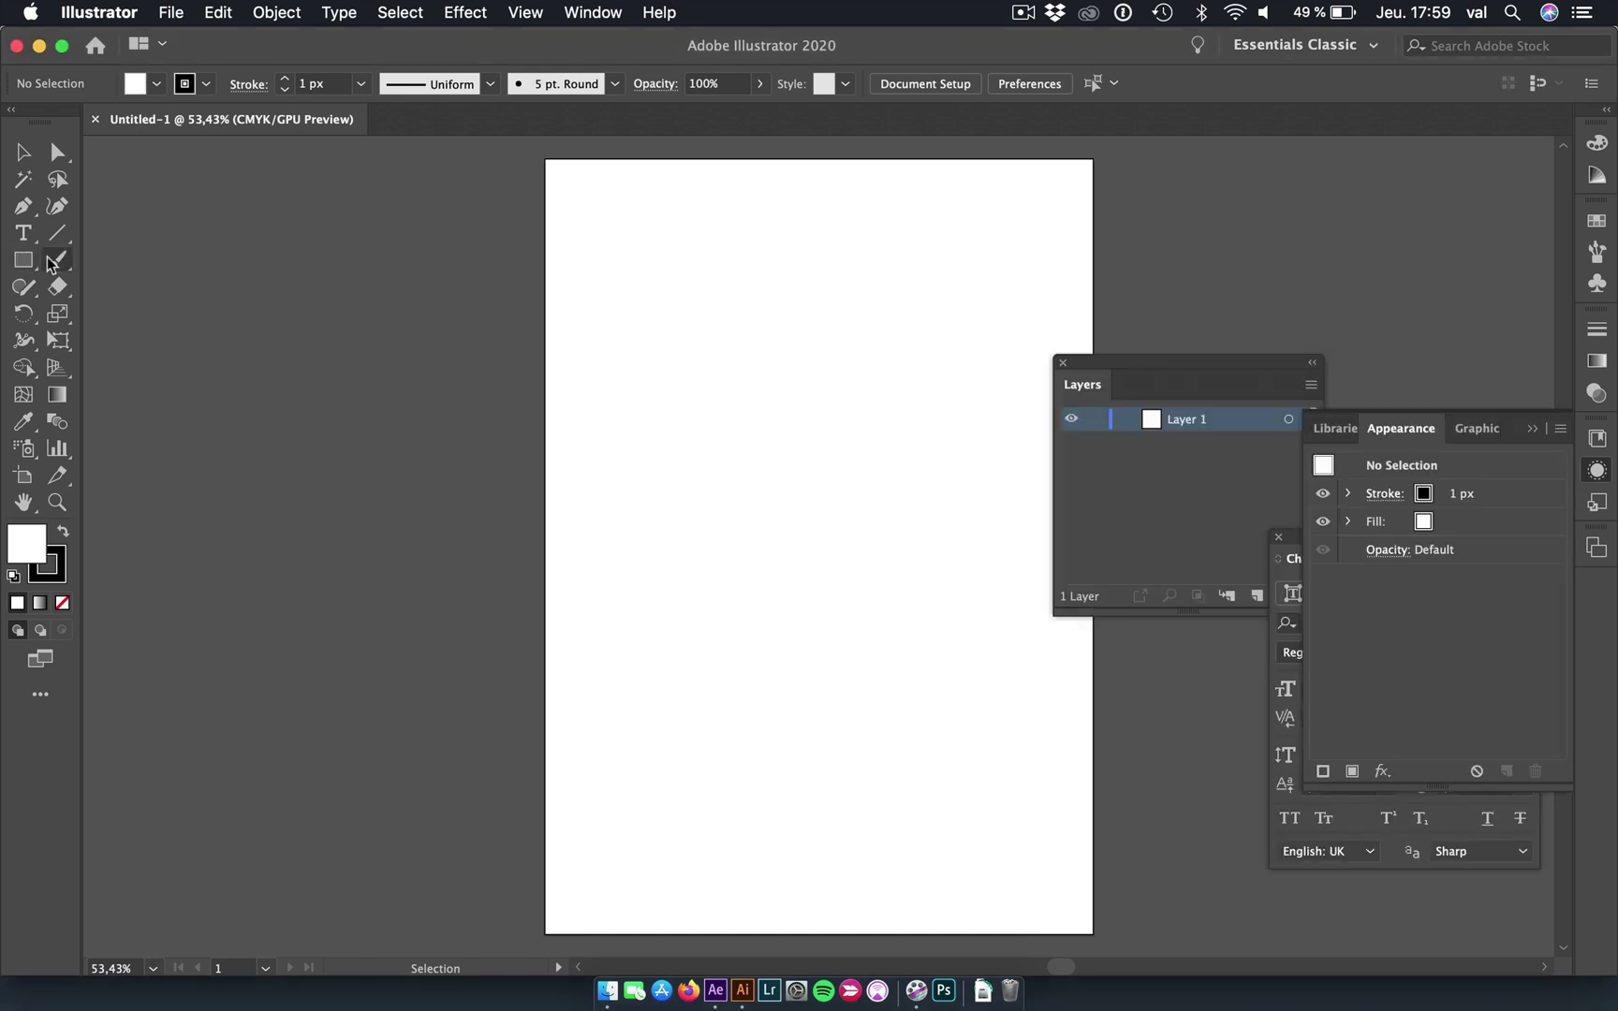
# Pick the Ellipse tool from the shape tools and open the Ellipse size dialog on the artboard.
pyautogui.click(22, 263)
pyautogui.click(127, 313)
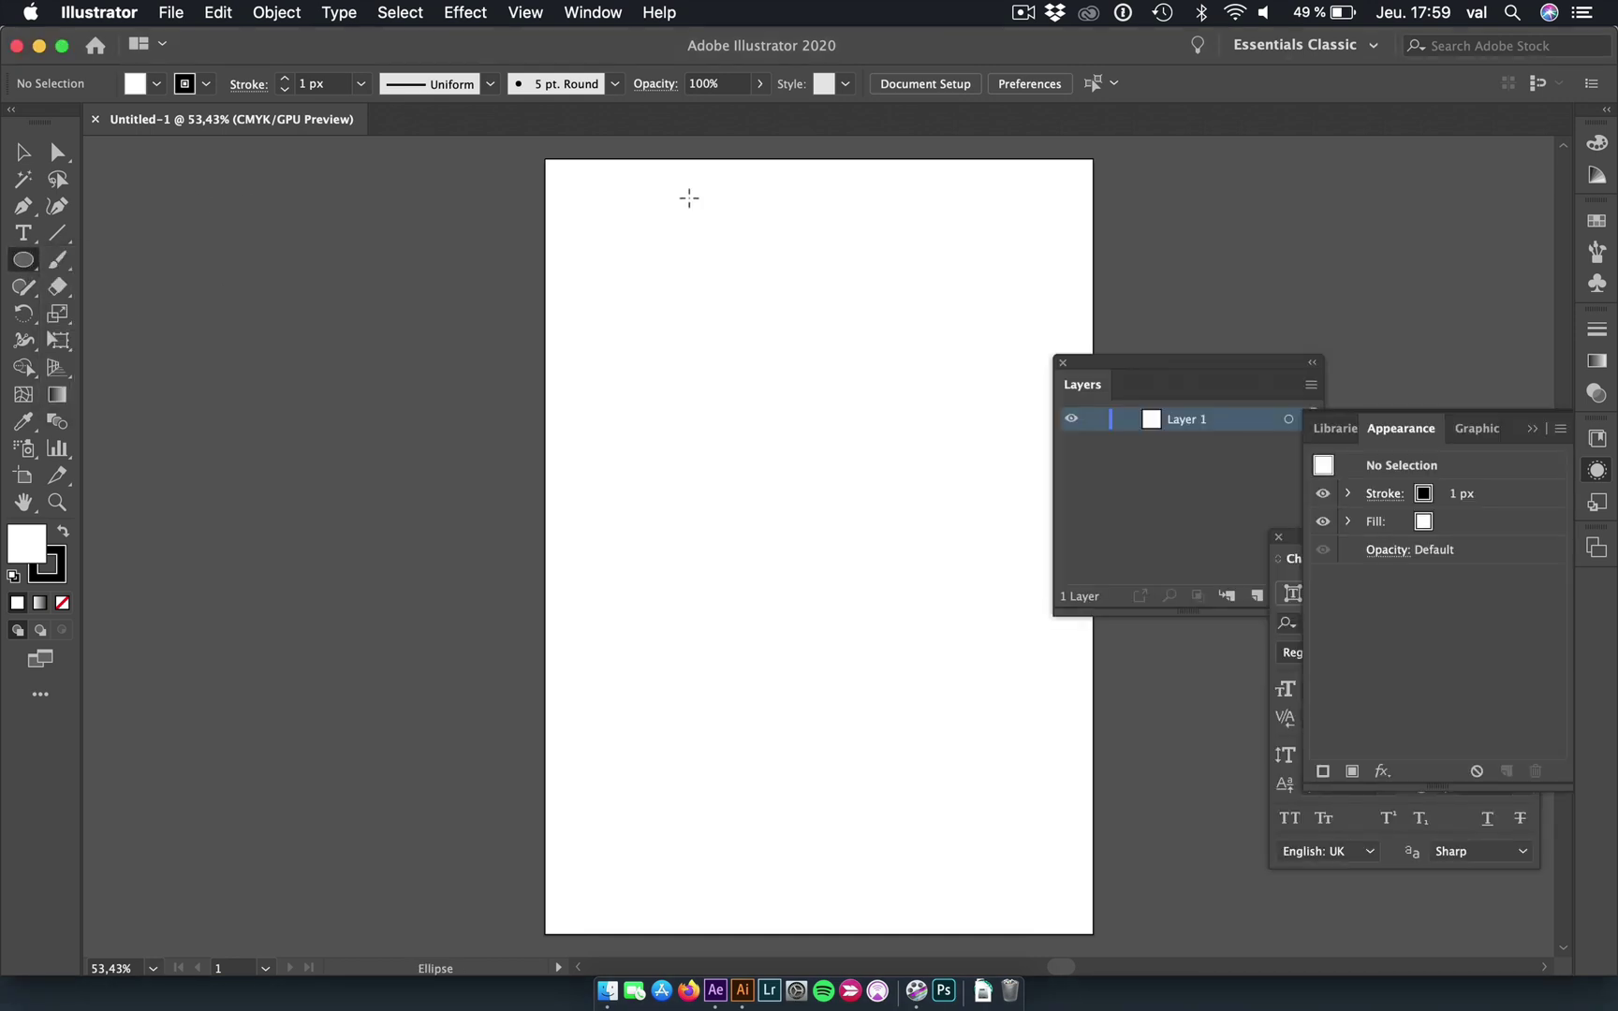
pyautogui.click(773, 274)
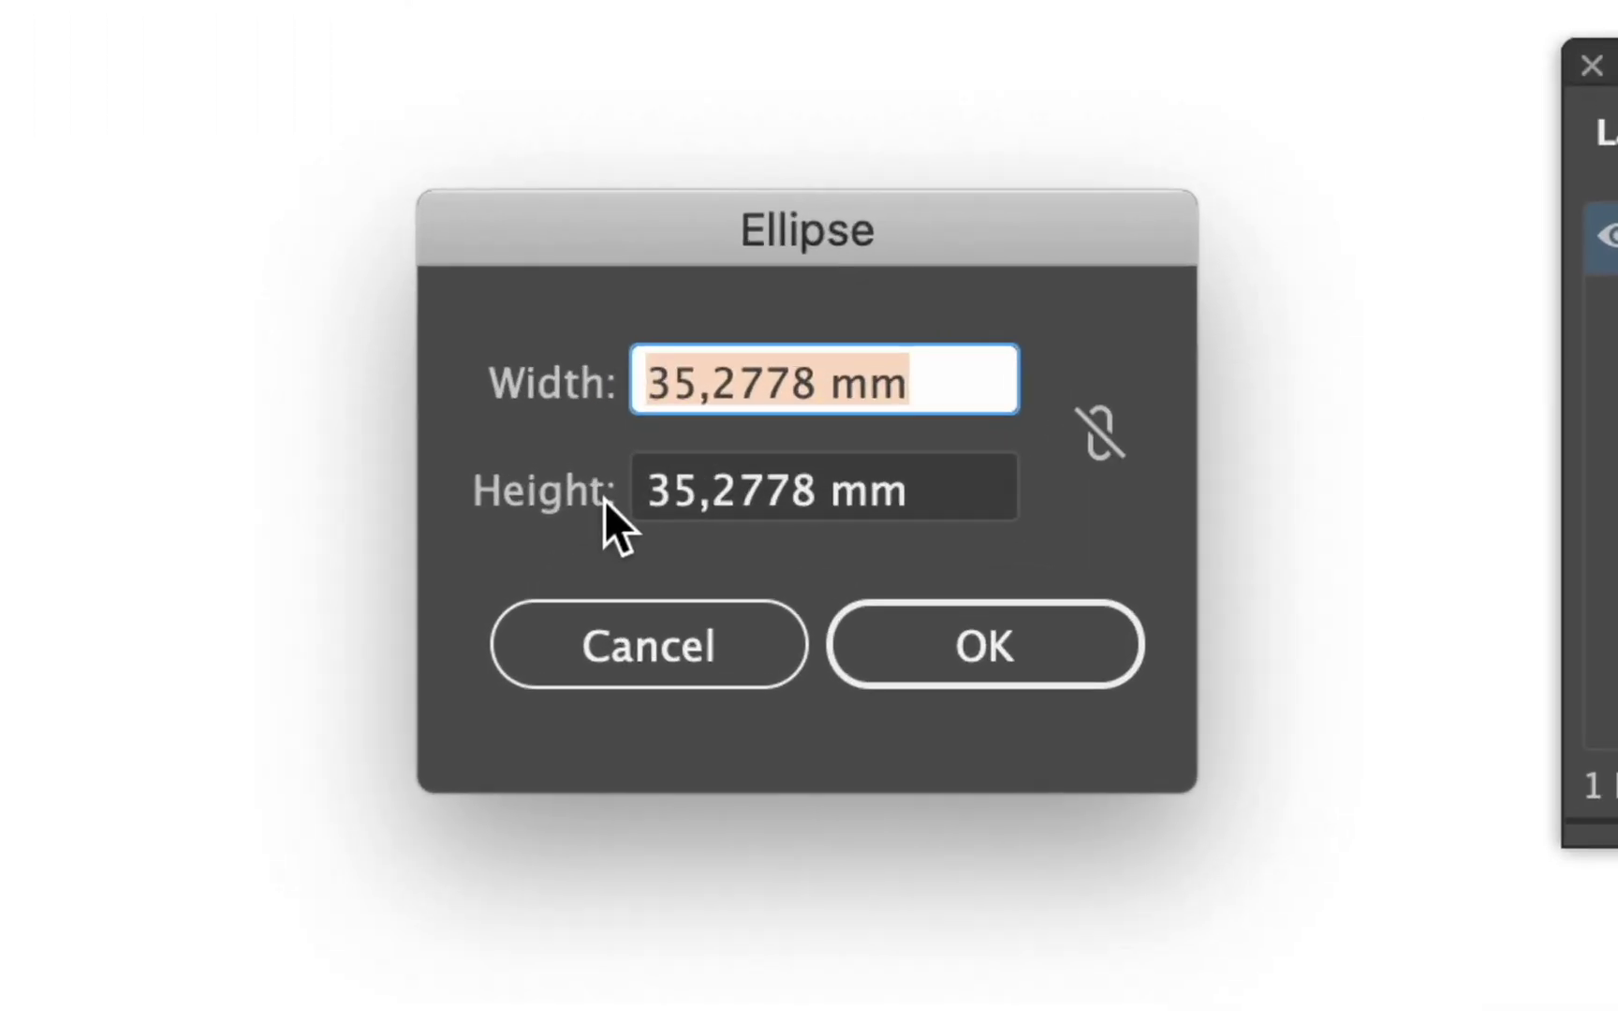
# Create a 7 px by 7 px circle and zoom in on it.
pyautogui.write('7p')
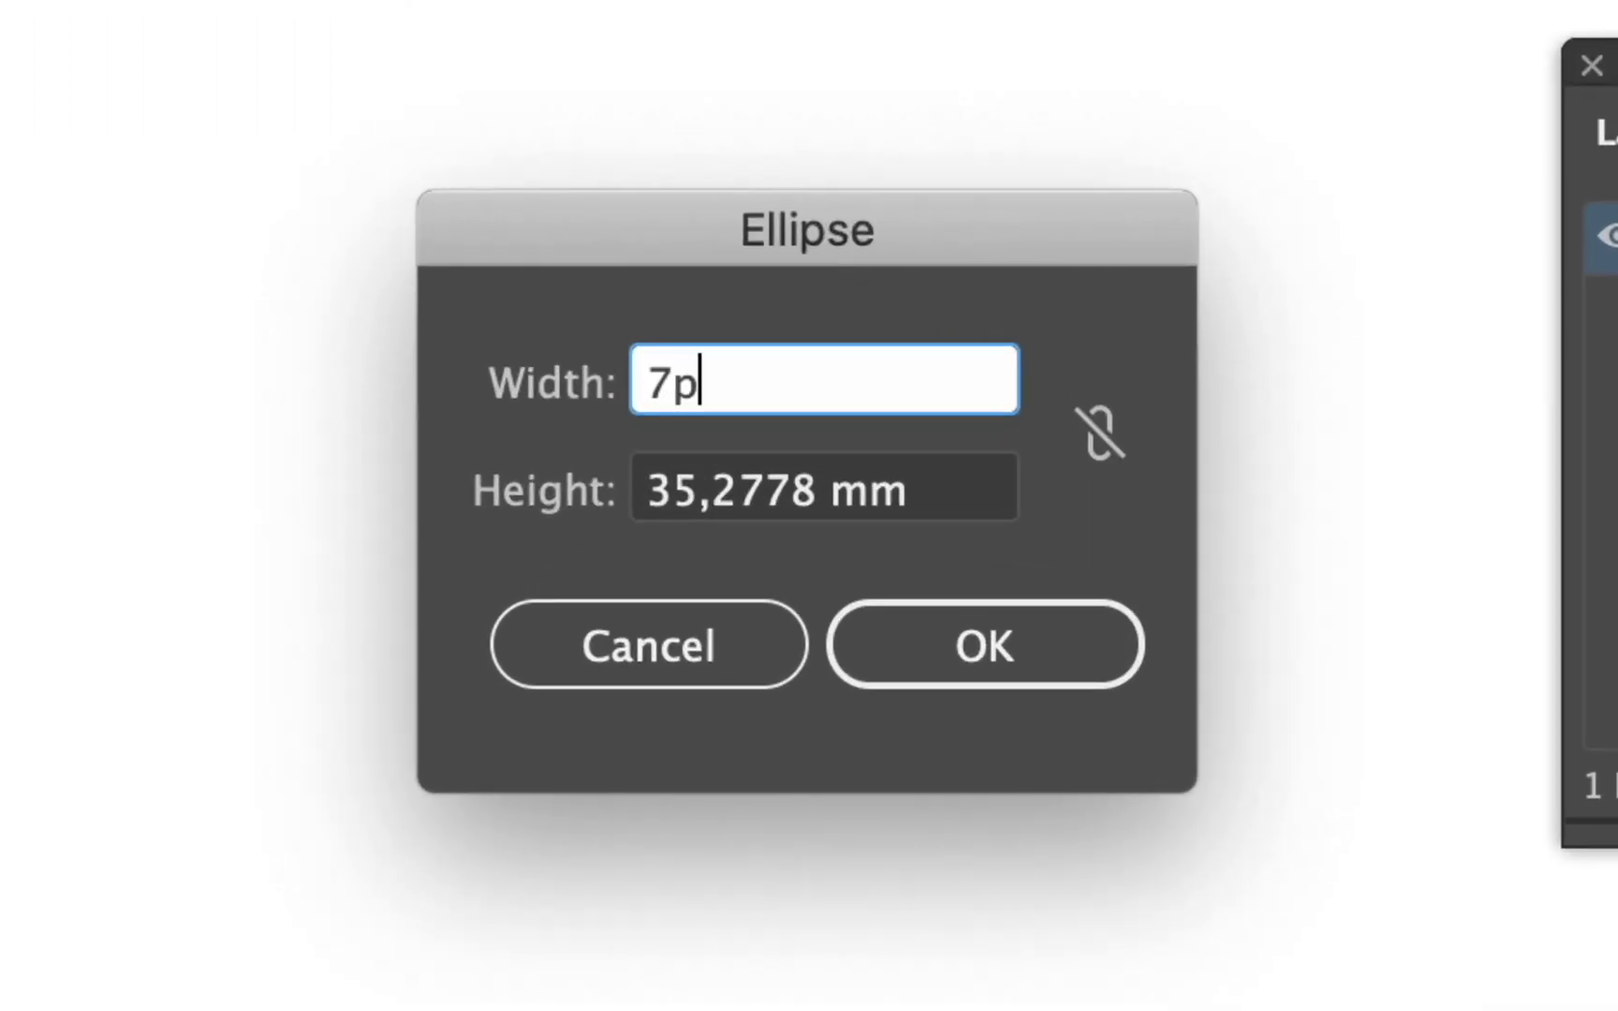
pyautogui.write('x')
pyautogui.press('Tab')
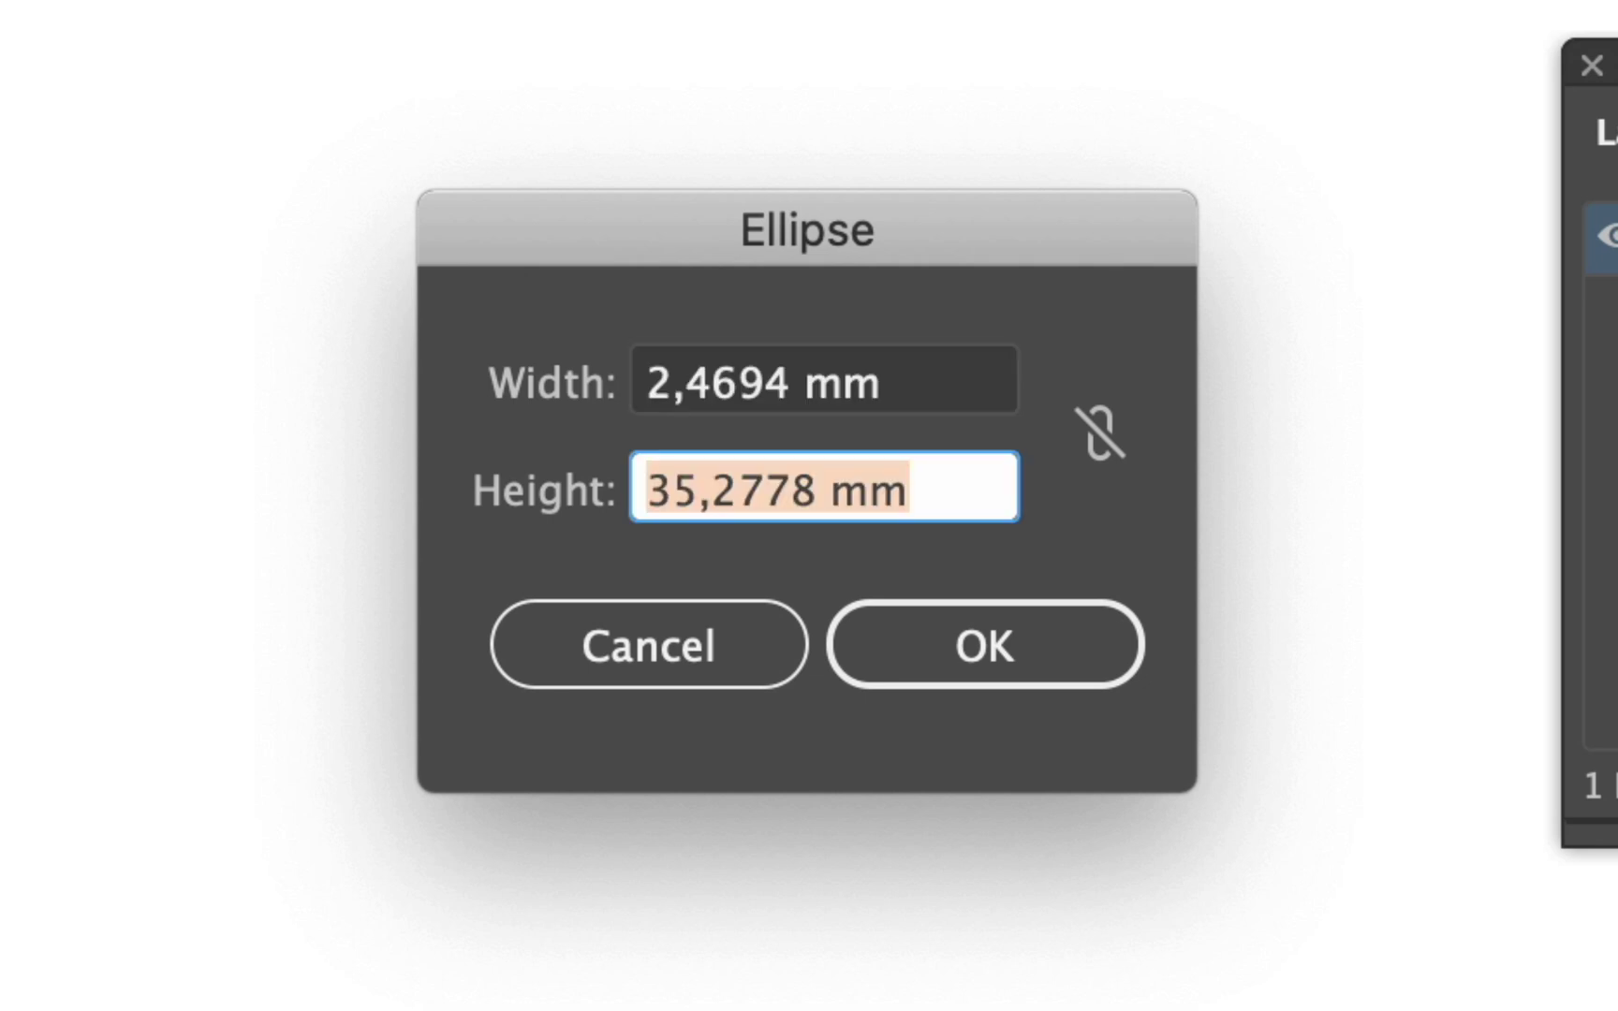
pyautogui.write('7px')
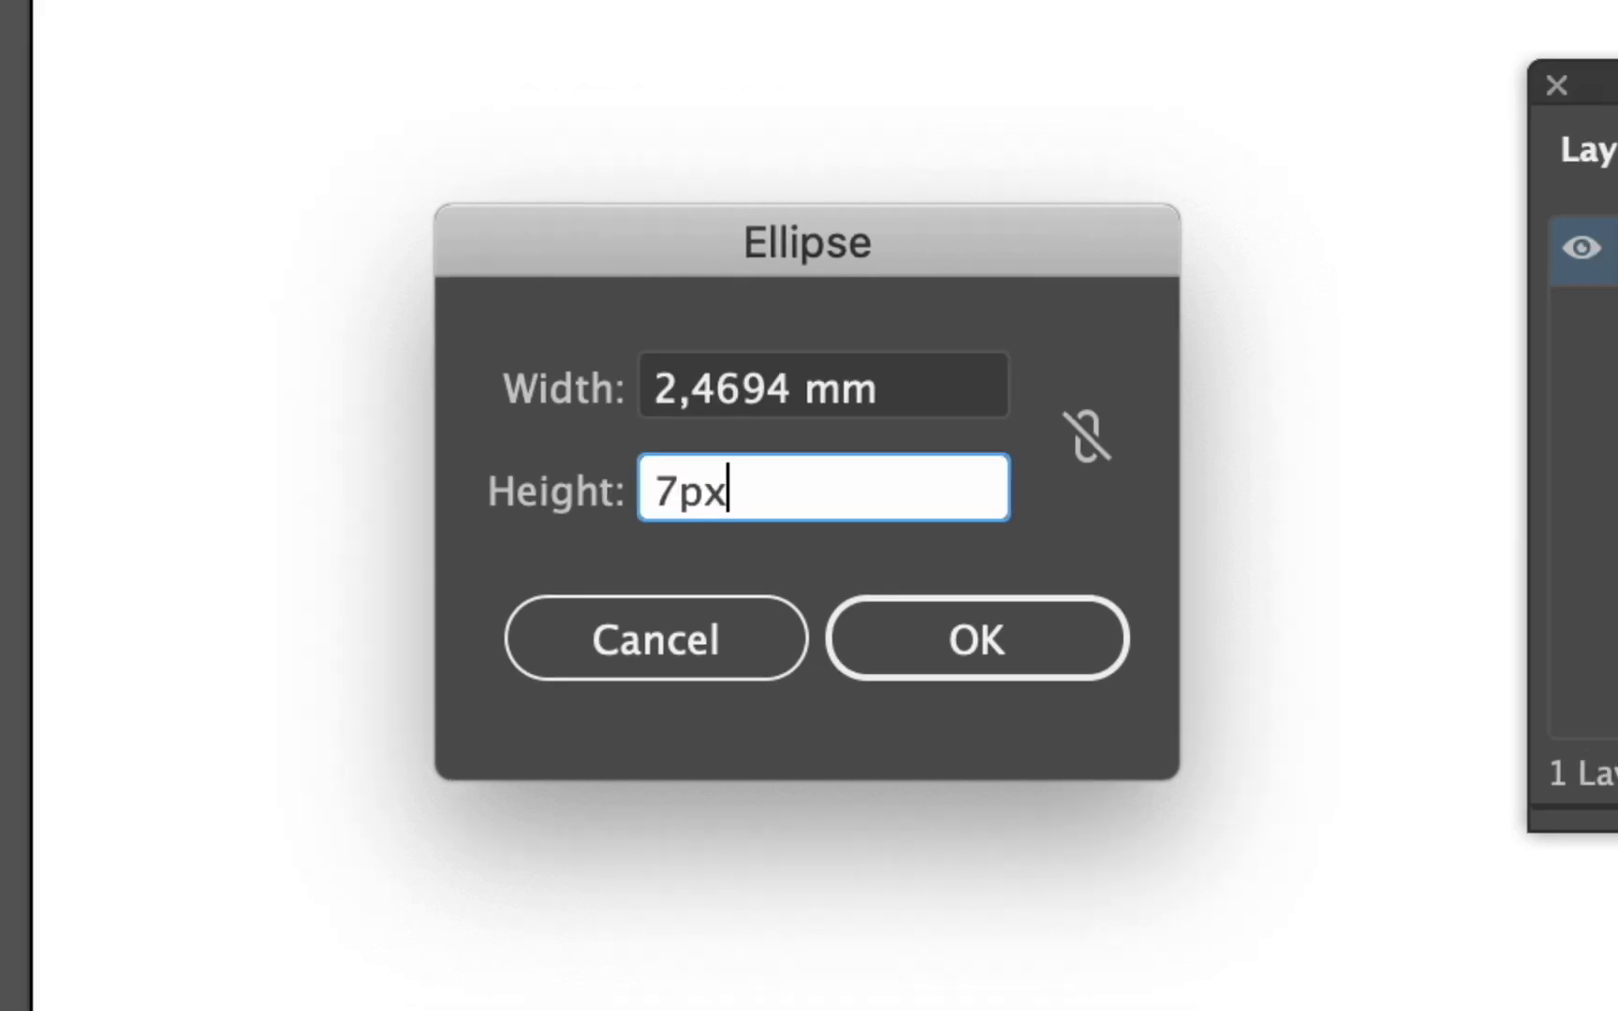
pyautogui.press('Return')
pyautogui.press('super+plus')
pyautogui.press('super+plus')
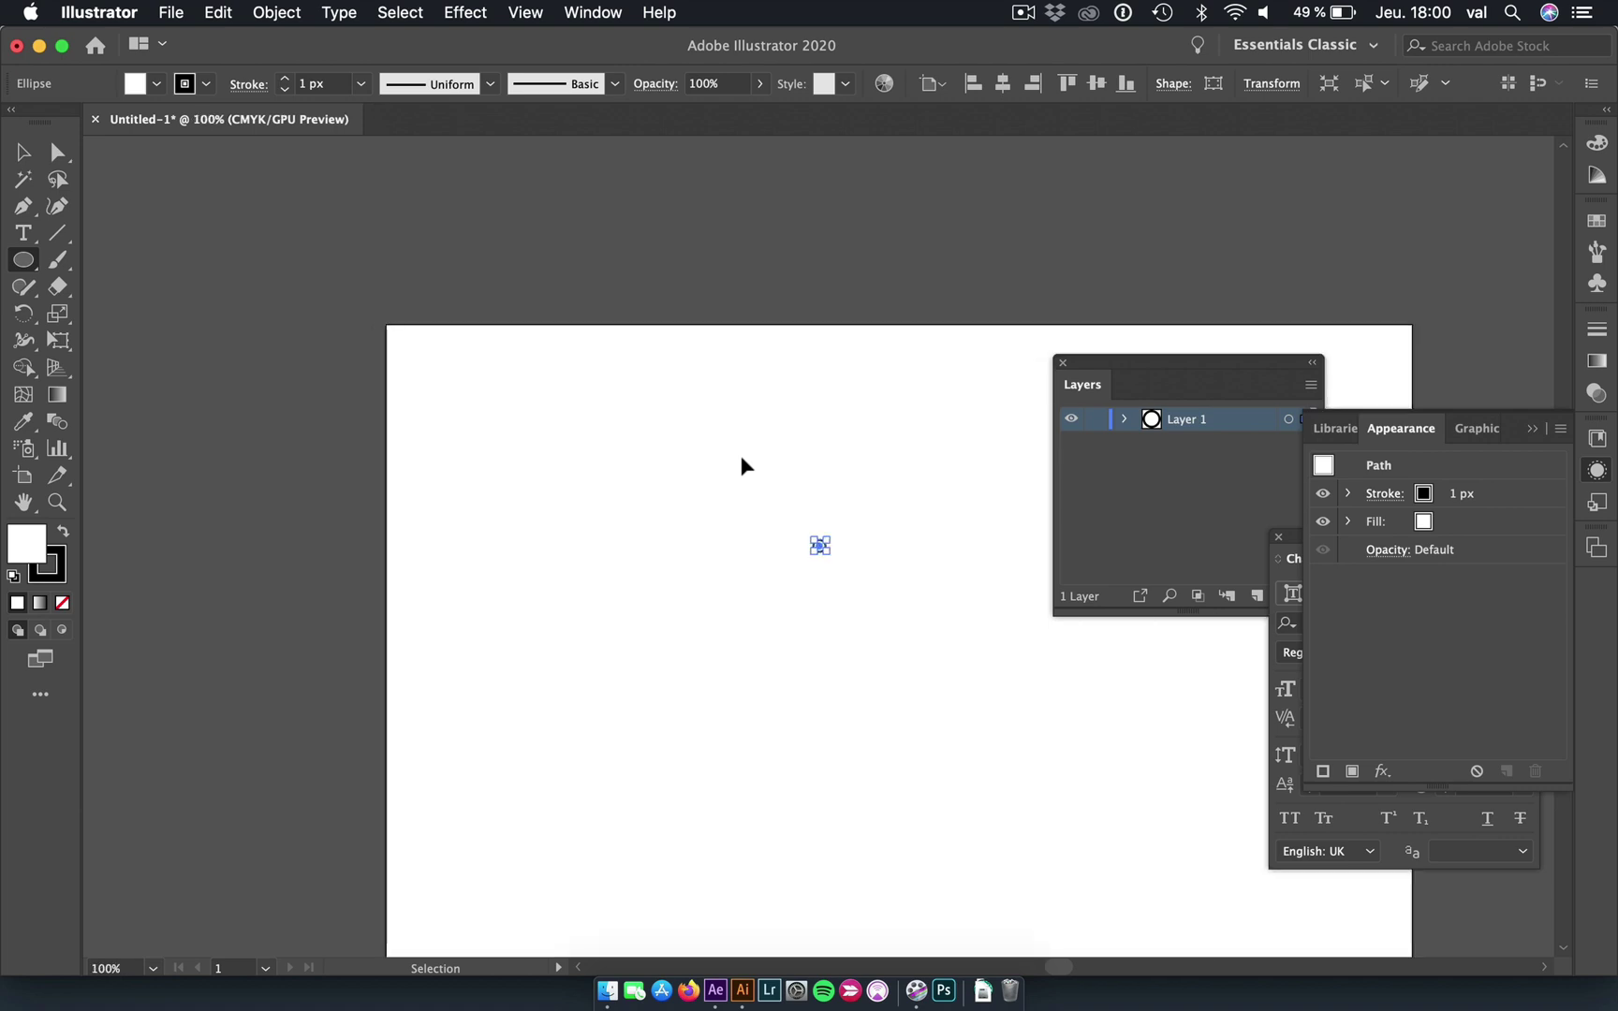
pyautogui.press('super+plus')
pyautogui.press('super+plus')
pyautogui.press('super+plus')
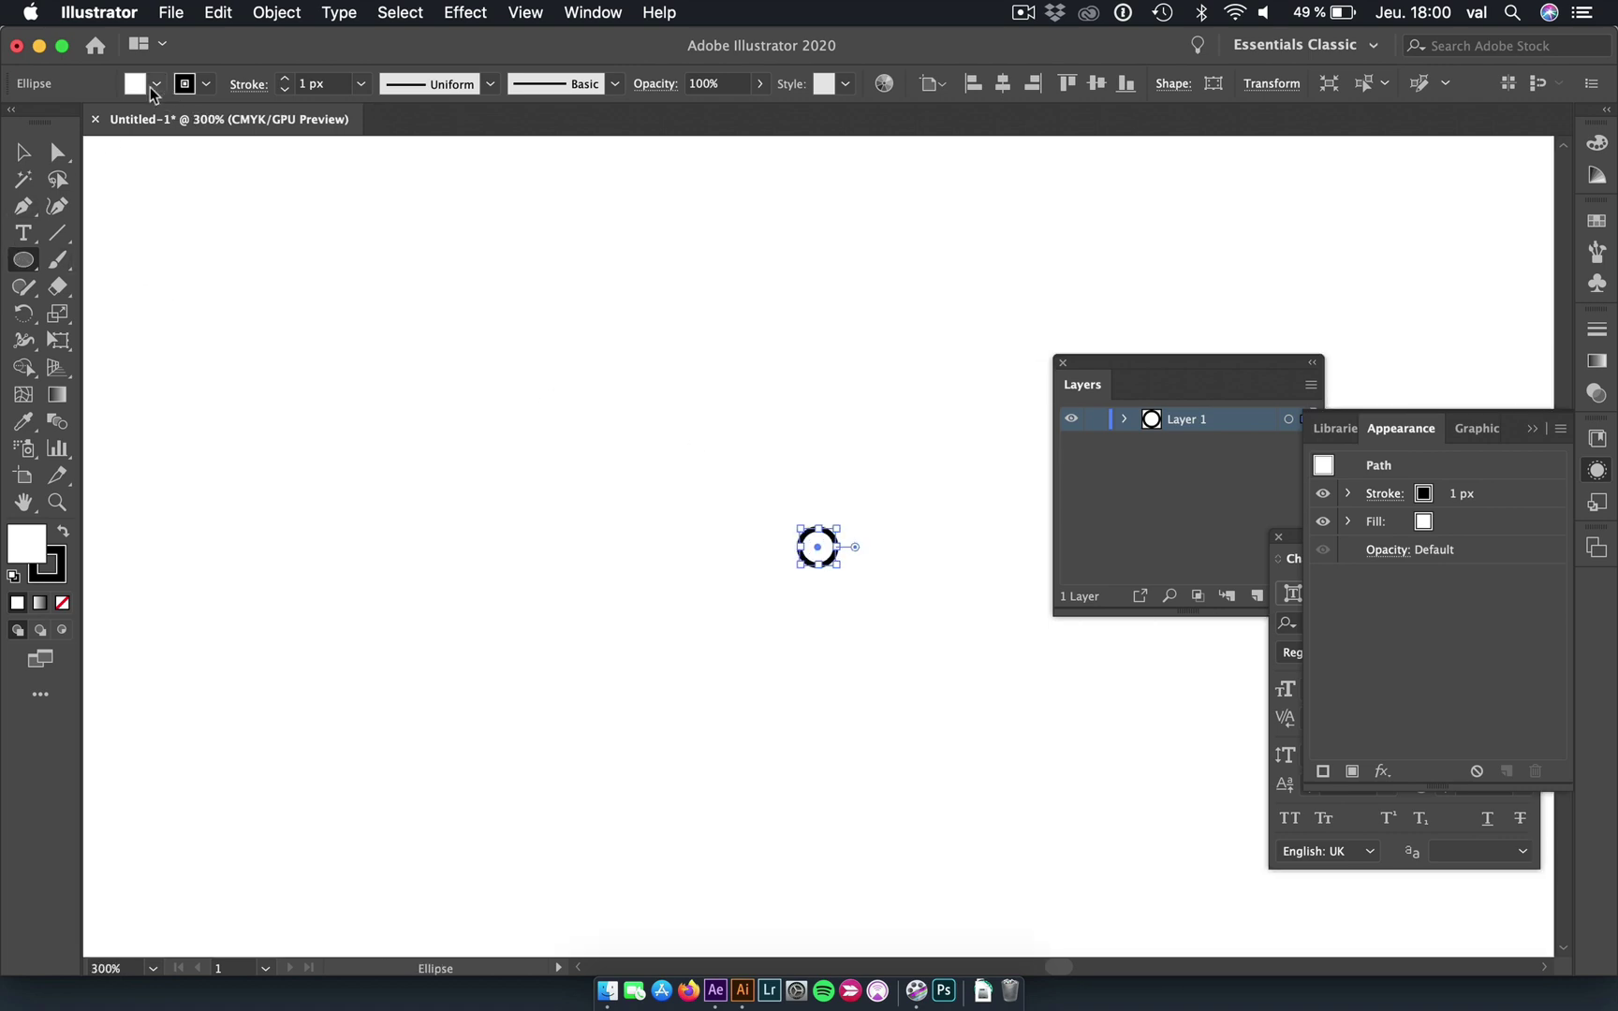
# Fill the circle with orange and set its stroke to None.
pyautogui.click(131, 86)
pyautogui.click(219, 119)
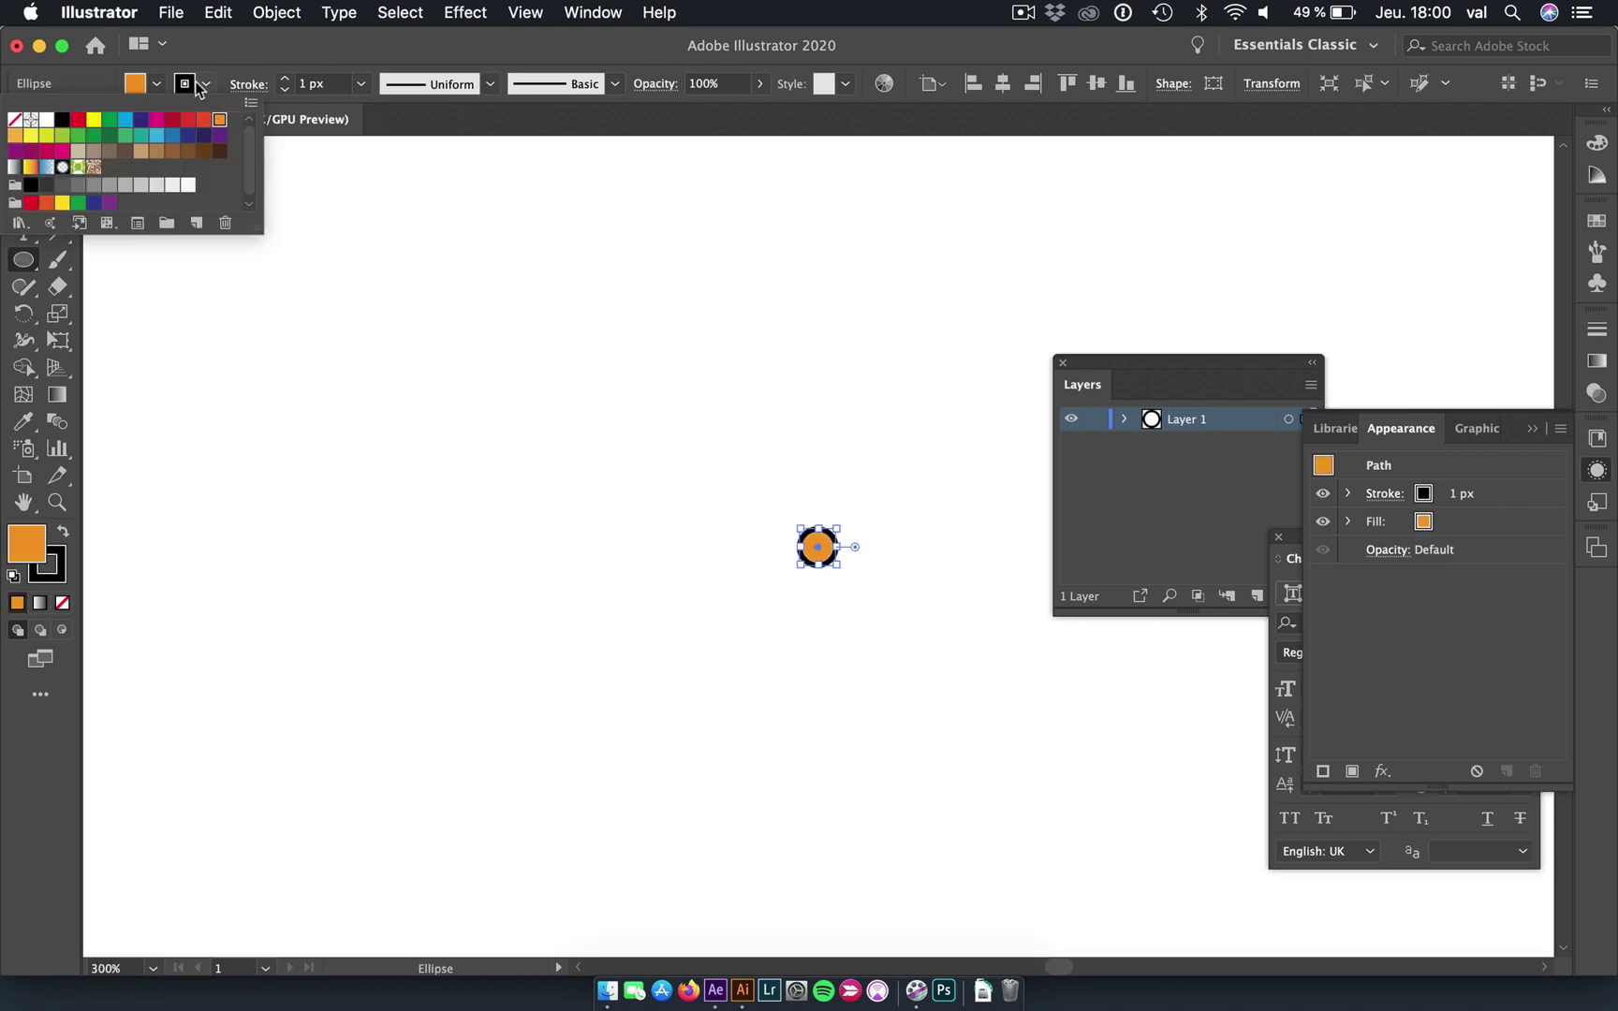
pyautogui.click(208, 84)
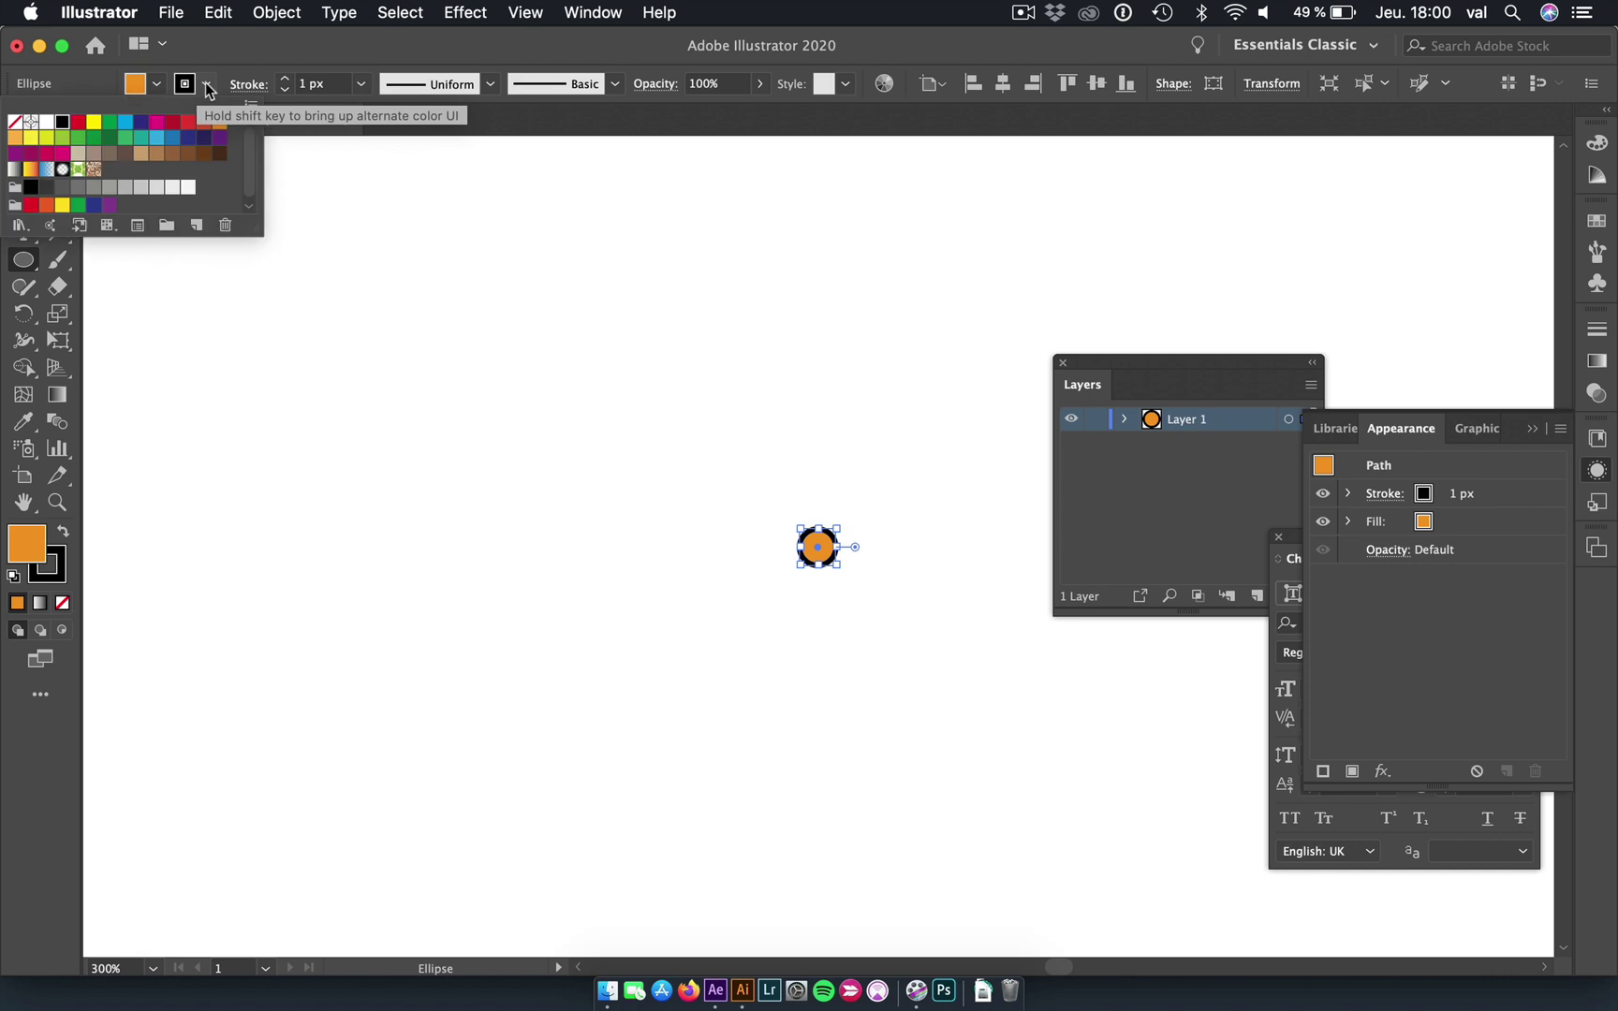
pyautogui.click(14, 122)
pyautogui.click(325, 356)
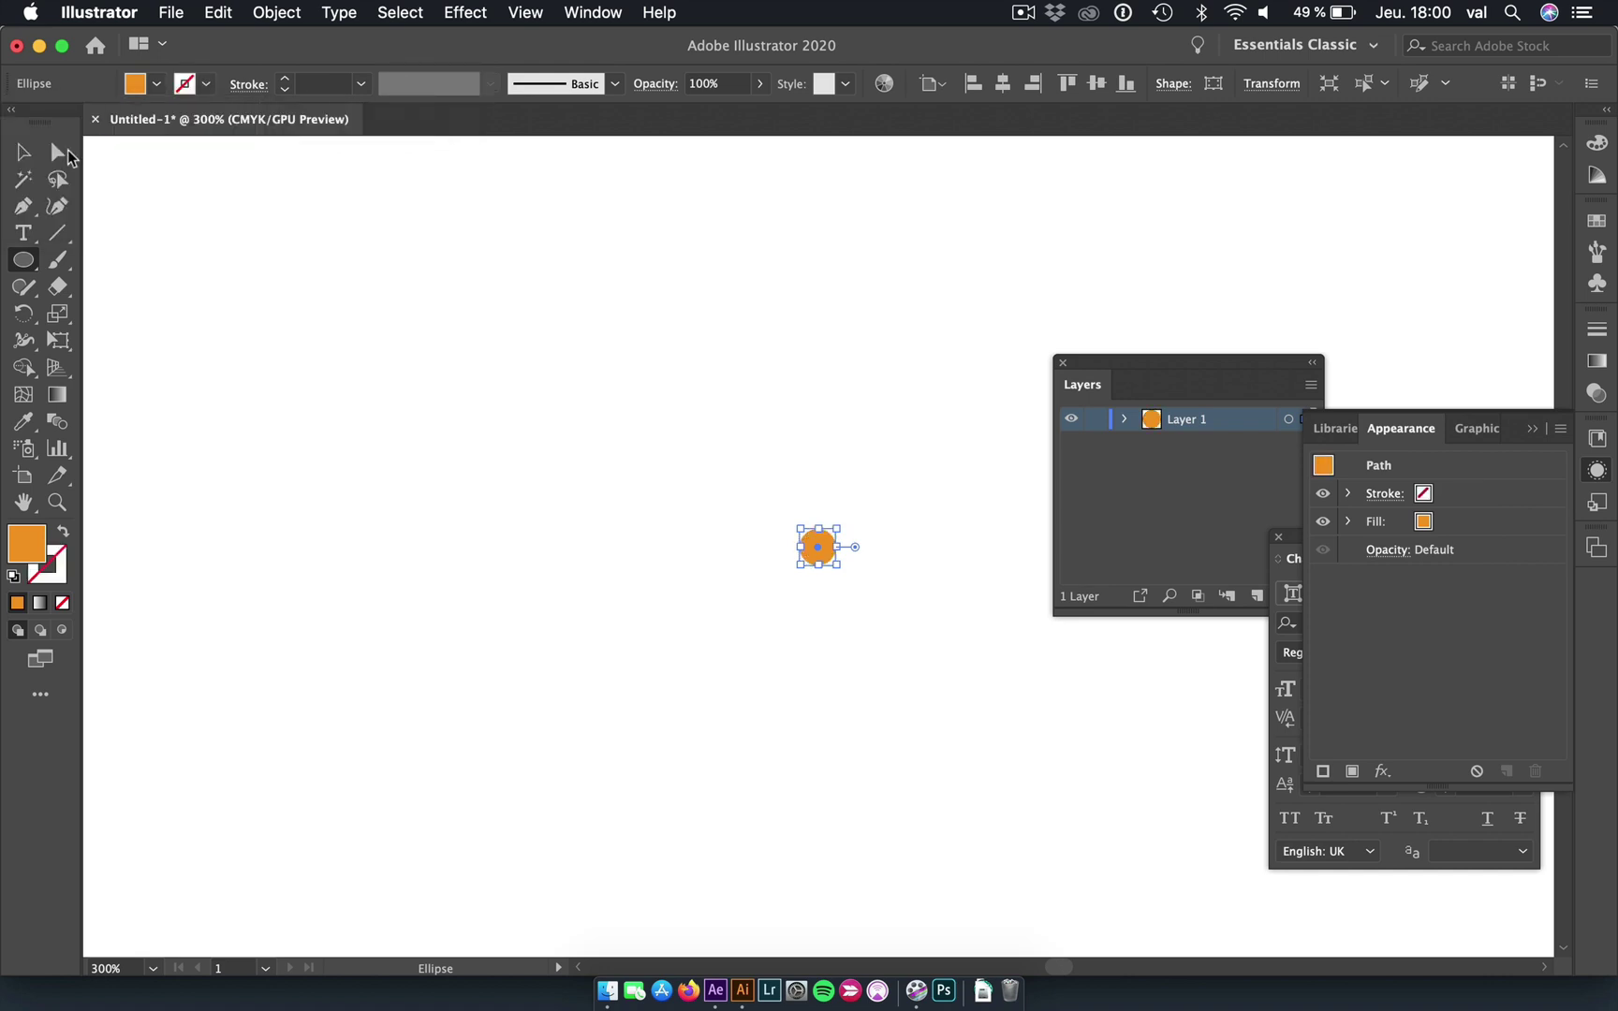
pyautogui.click(32, 161)
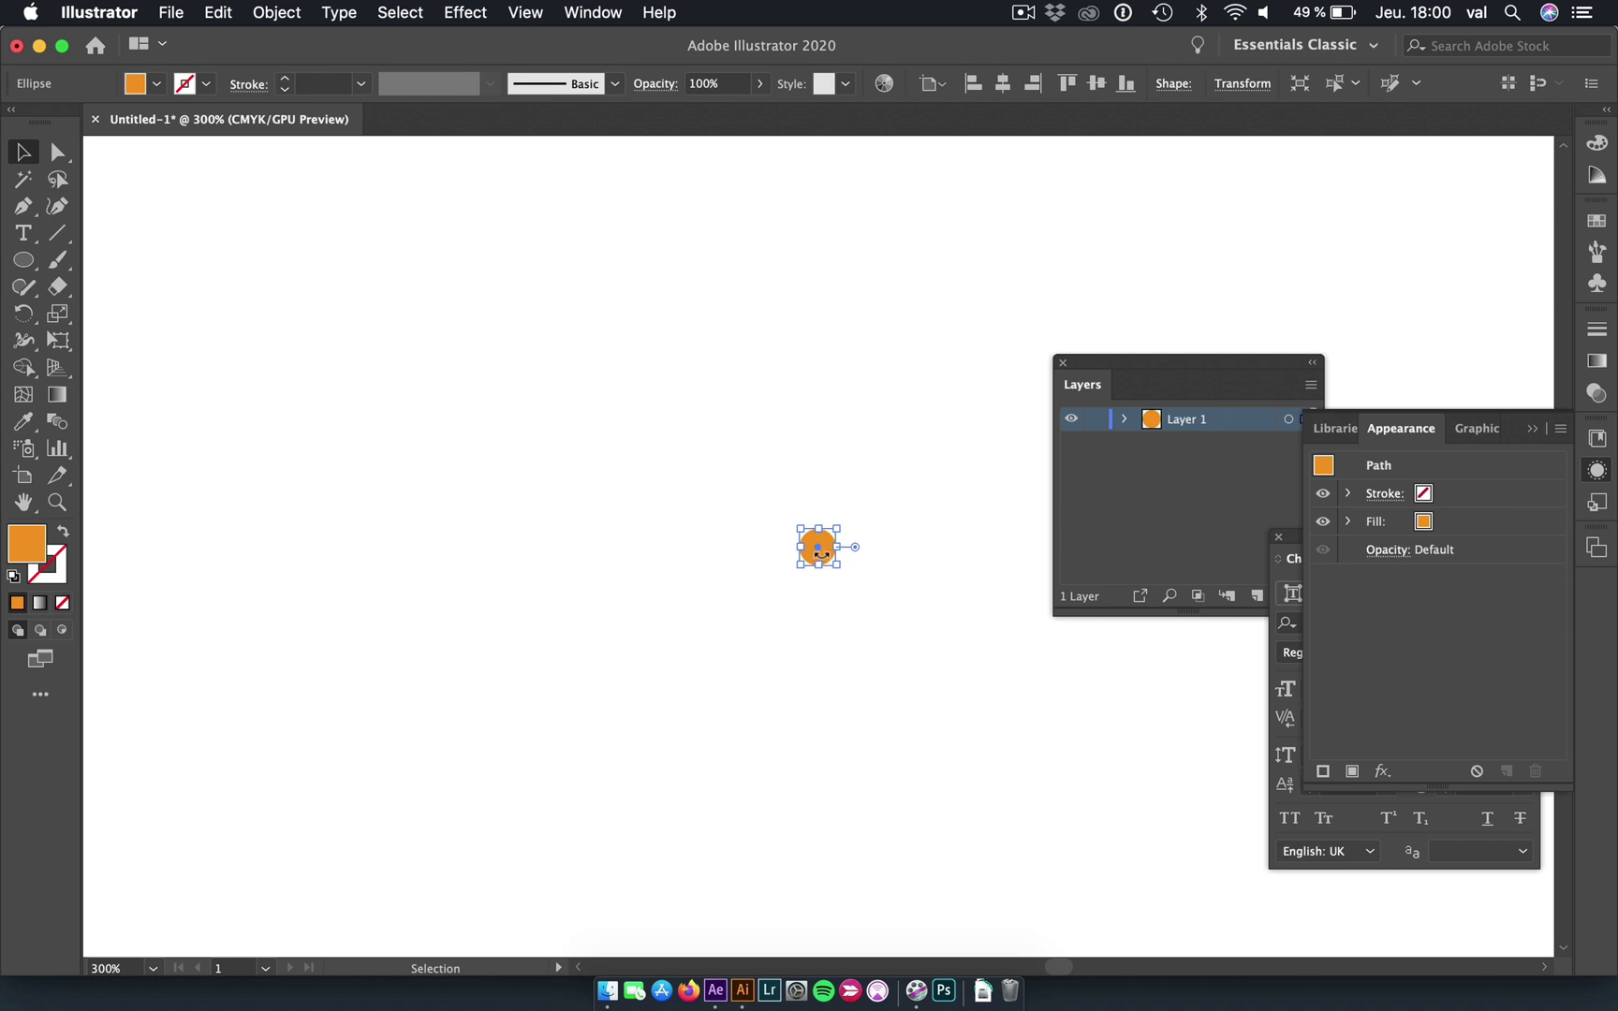
# Copy the circle just below itself, then repeat Transform Again to build a long dot column.
pyautogui.moveTo(820, 554); pyautogui.dragTo(818, 577)
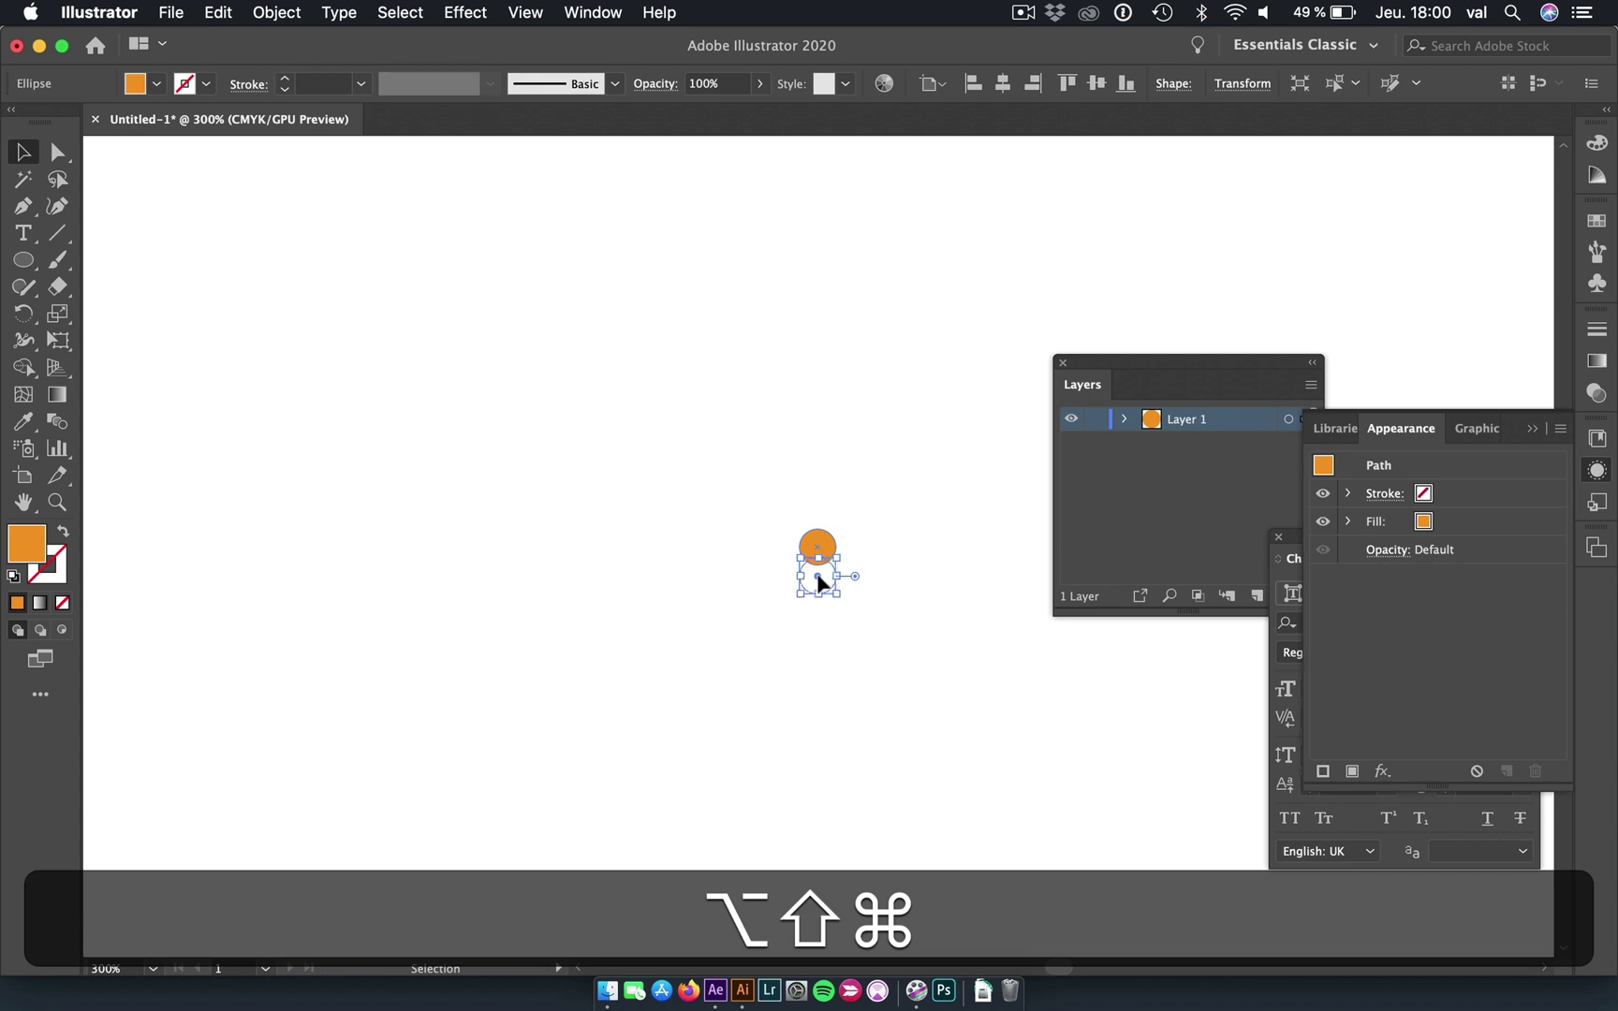
pyautogui.press('super+d')
pyautogui.press('super+d')
pyautogui.press('super+d')
pyautogui.press('super+d')
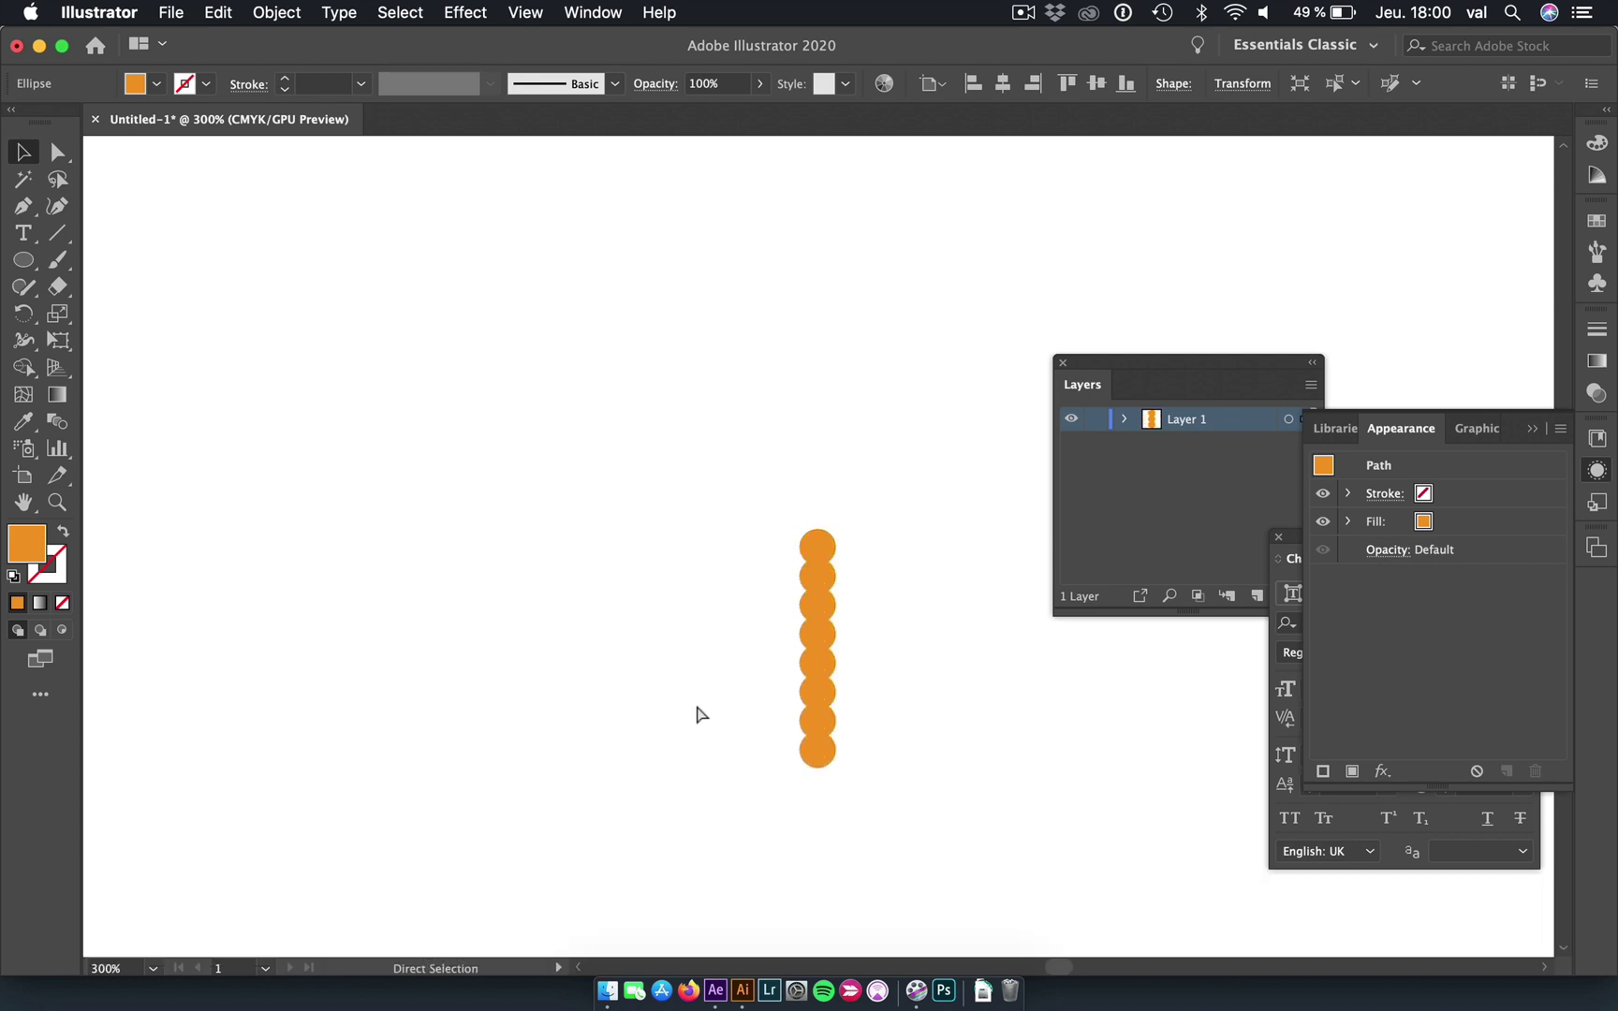
pyautogui.press('super+d')
pyautogui.press('super+d')
pyautogui.press('super+d')
pyautogui.press('super+1')
pyautogui.press('super+minus')
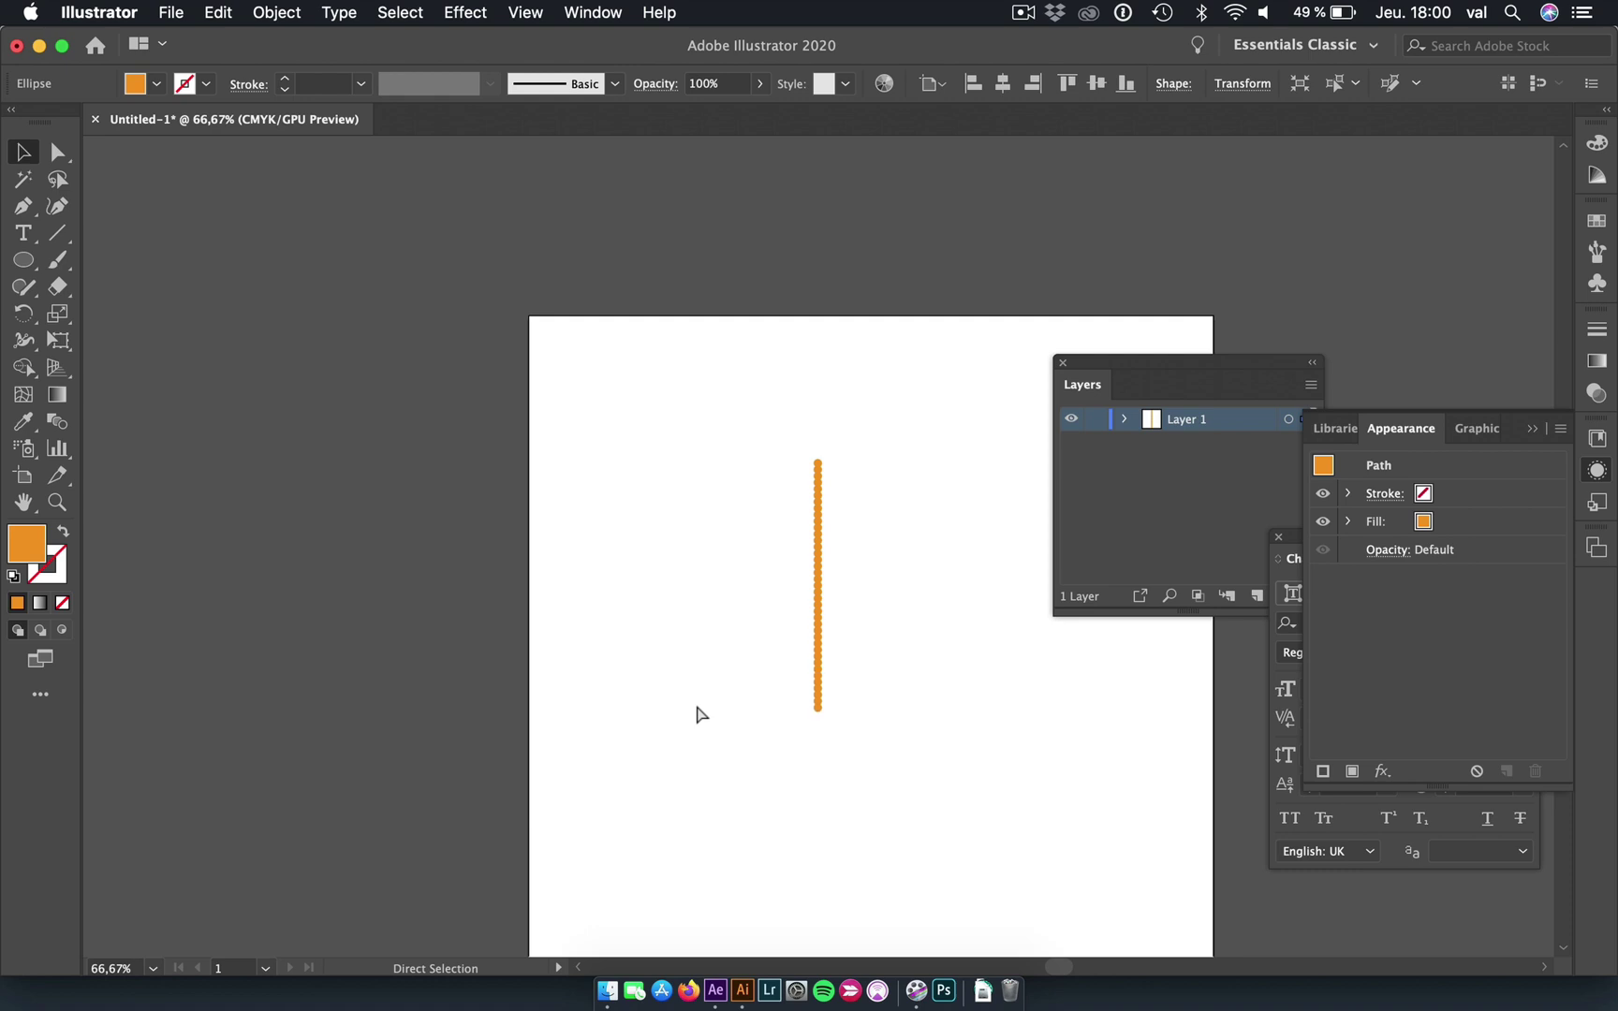
pyautogui.press('super+d')
pyautogui.press('super+d')
pyautogui.press('super+minus')
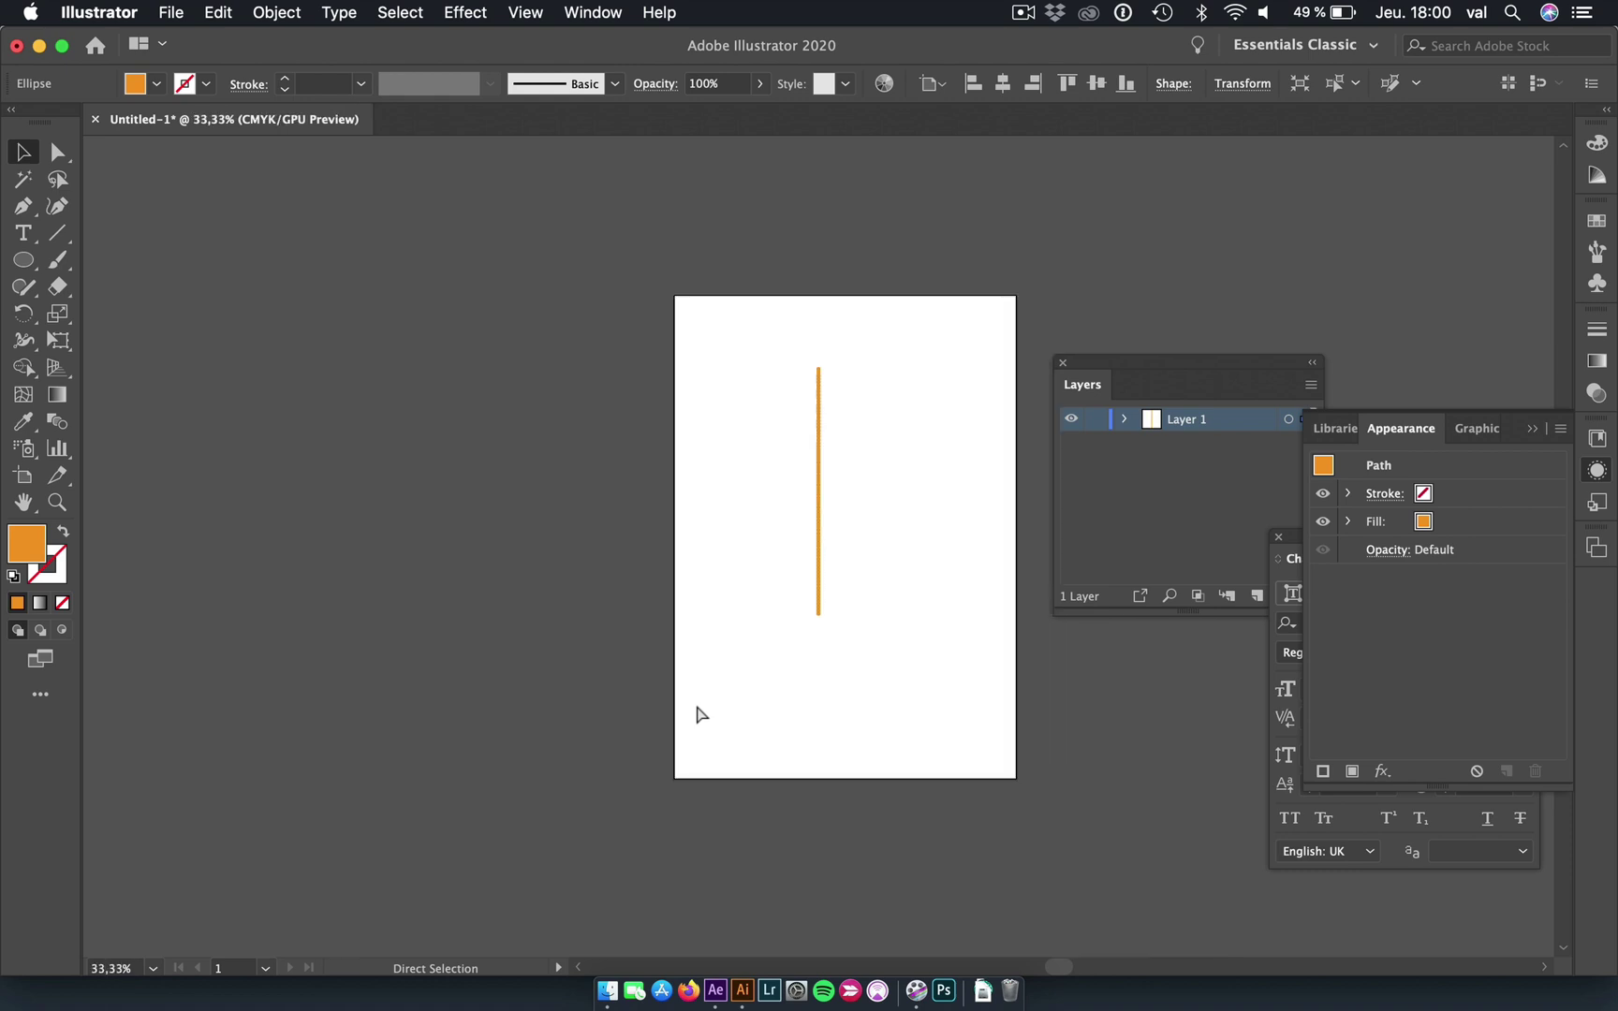
pyautogui.press('super+d')
pyautogui.press('super+d')
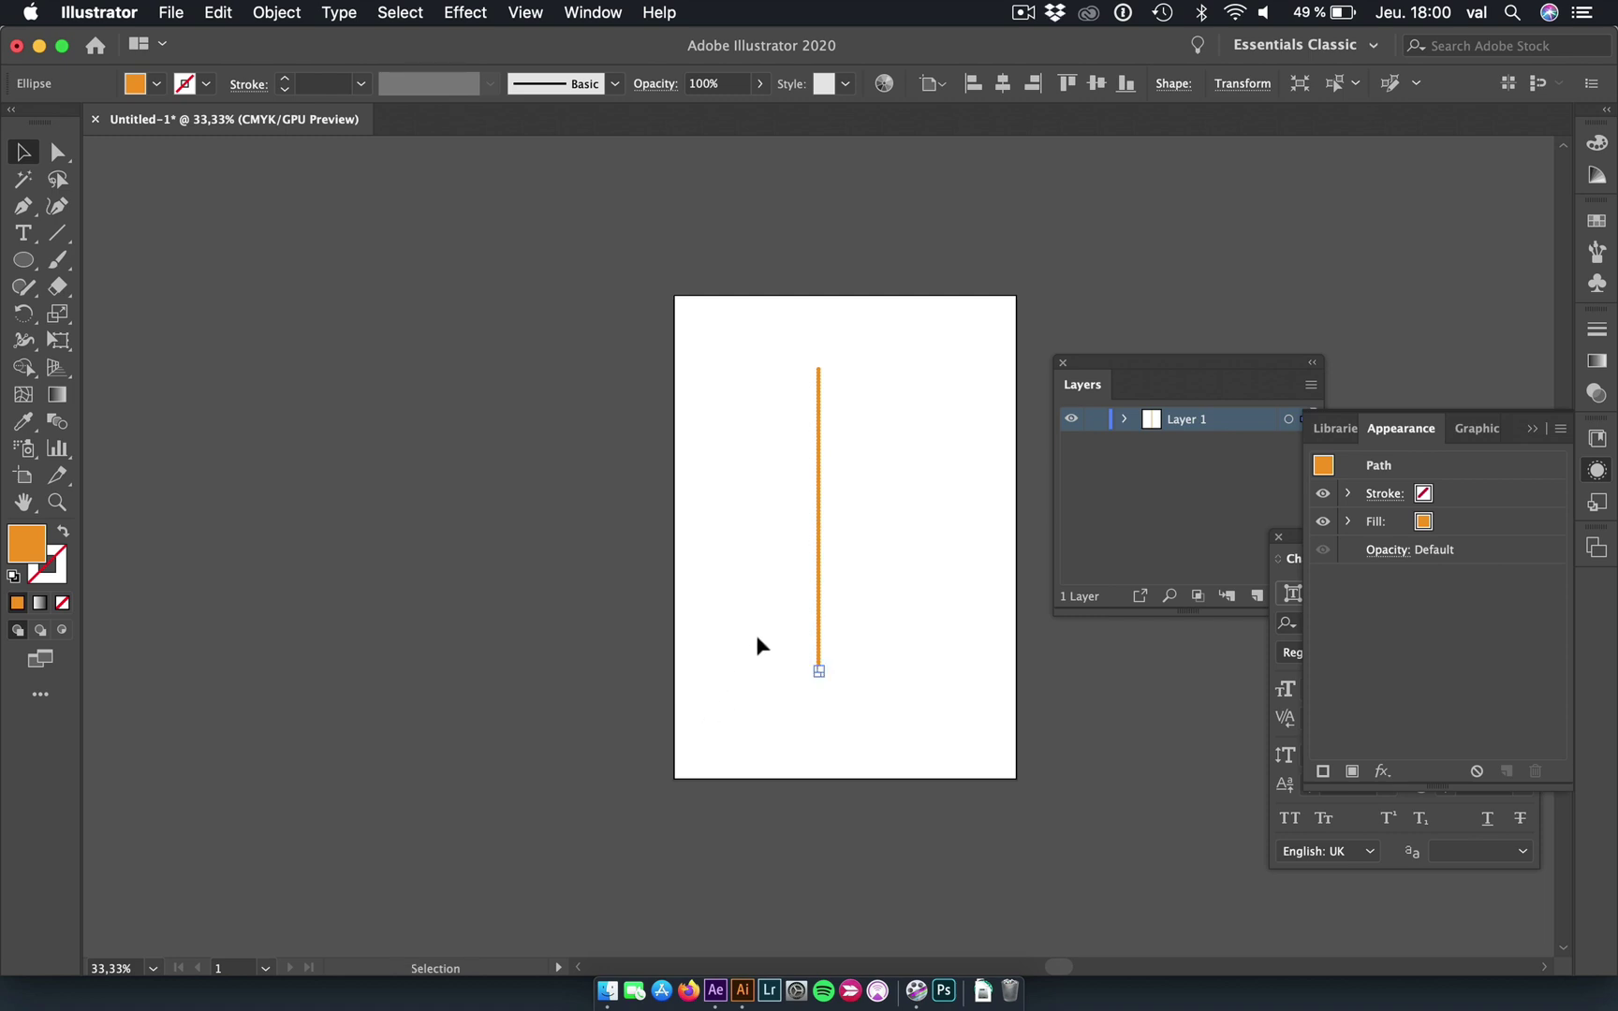
pyautogui.click(759, 650)
pyautogui.press('super')
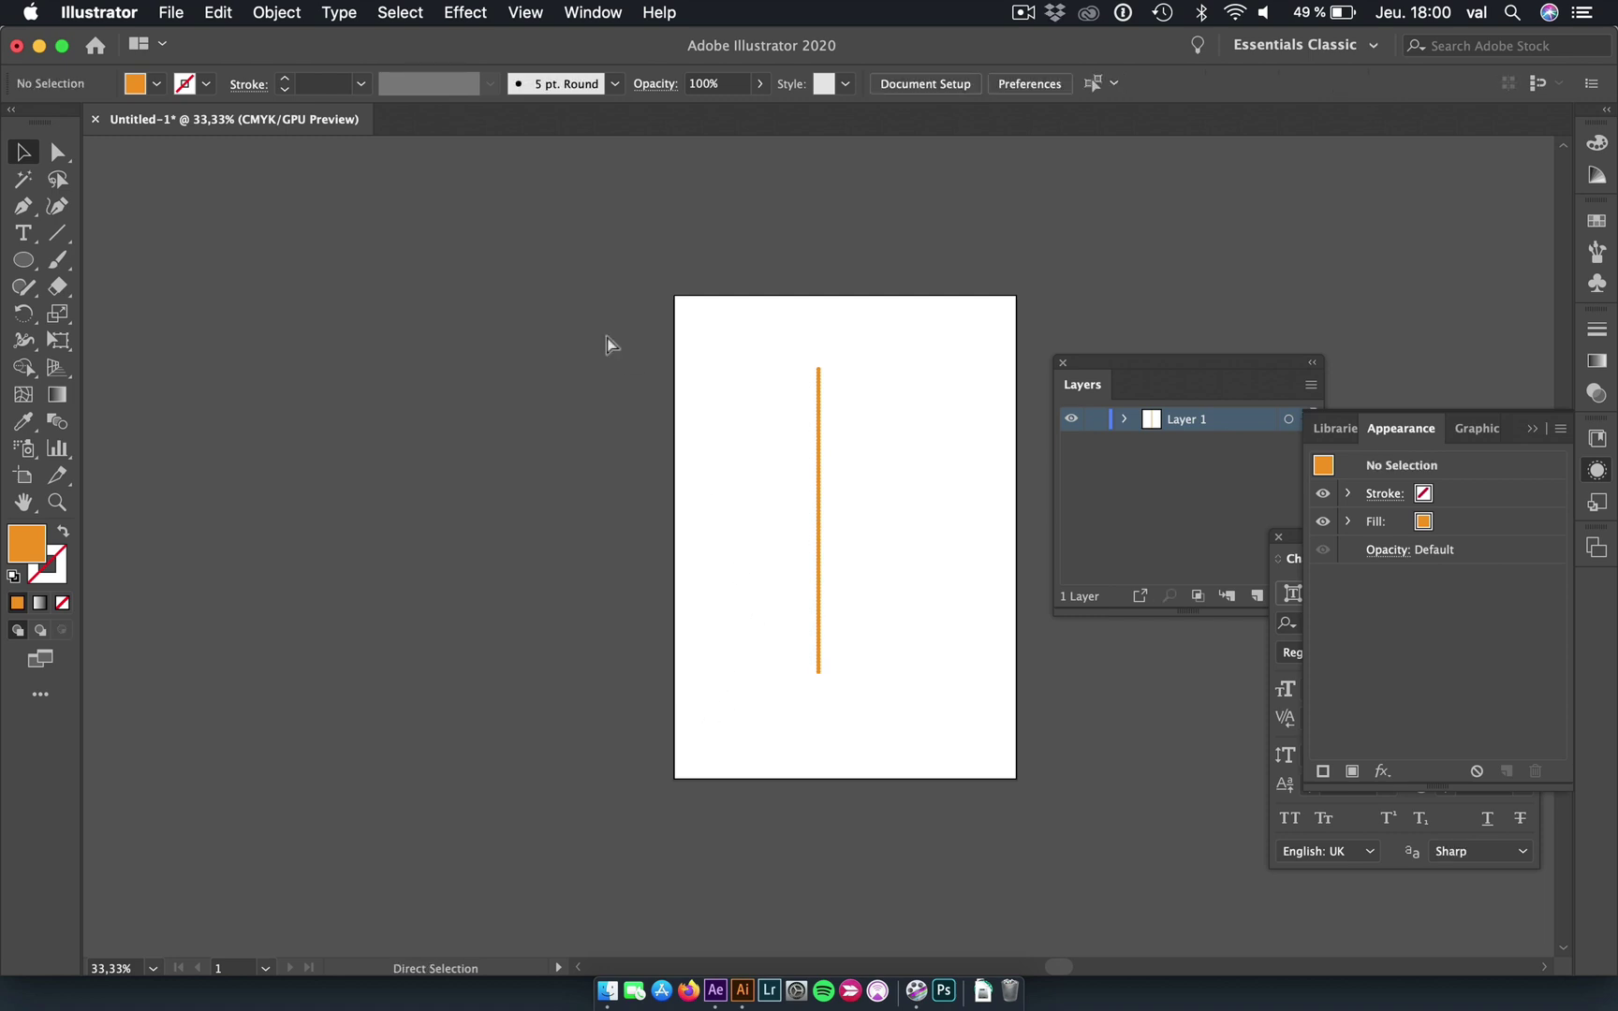
# Save the drawing as chain for paper.ai and switch over to After Effects.
pyautogui.press('super+s')
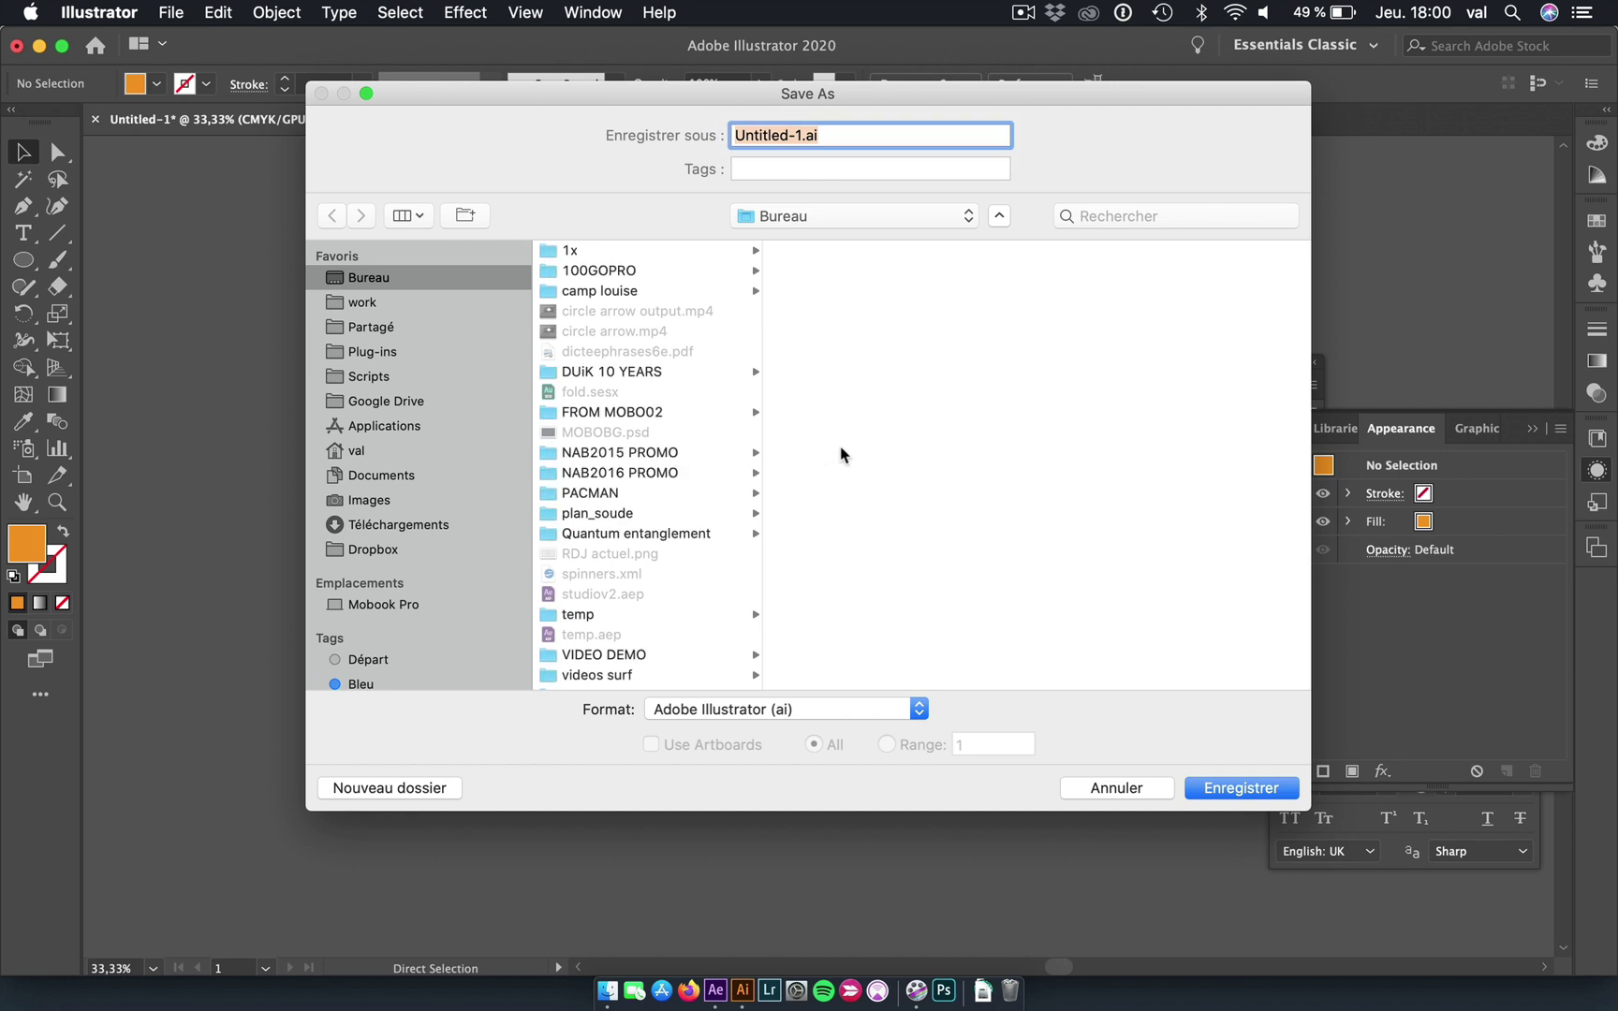
pyautogui.write('c')
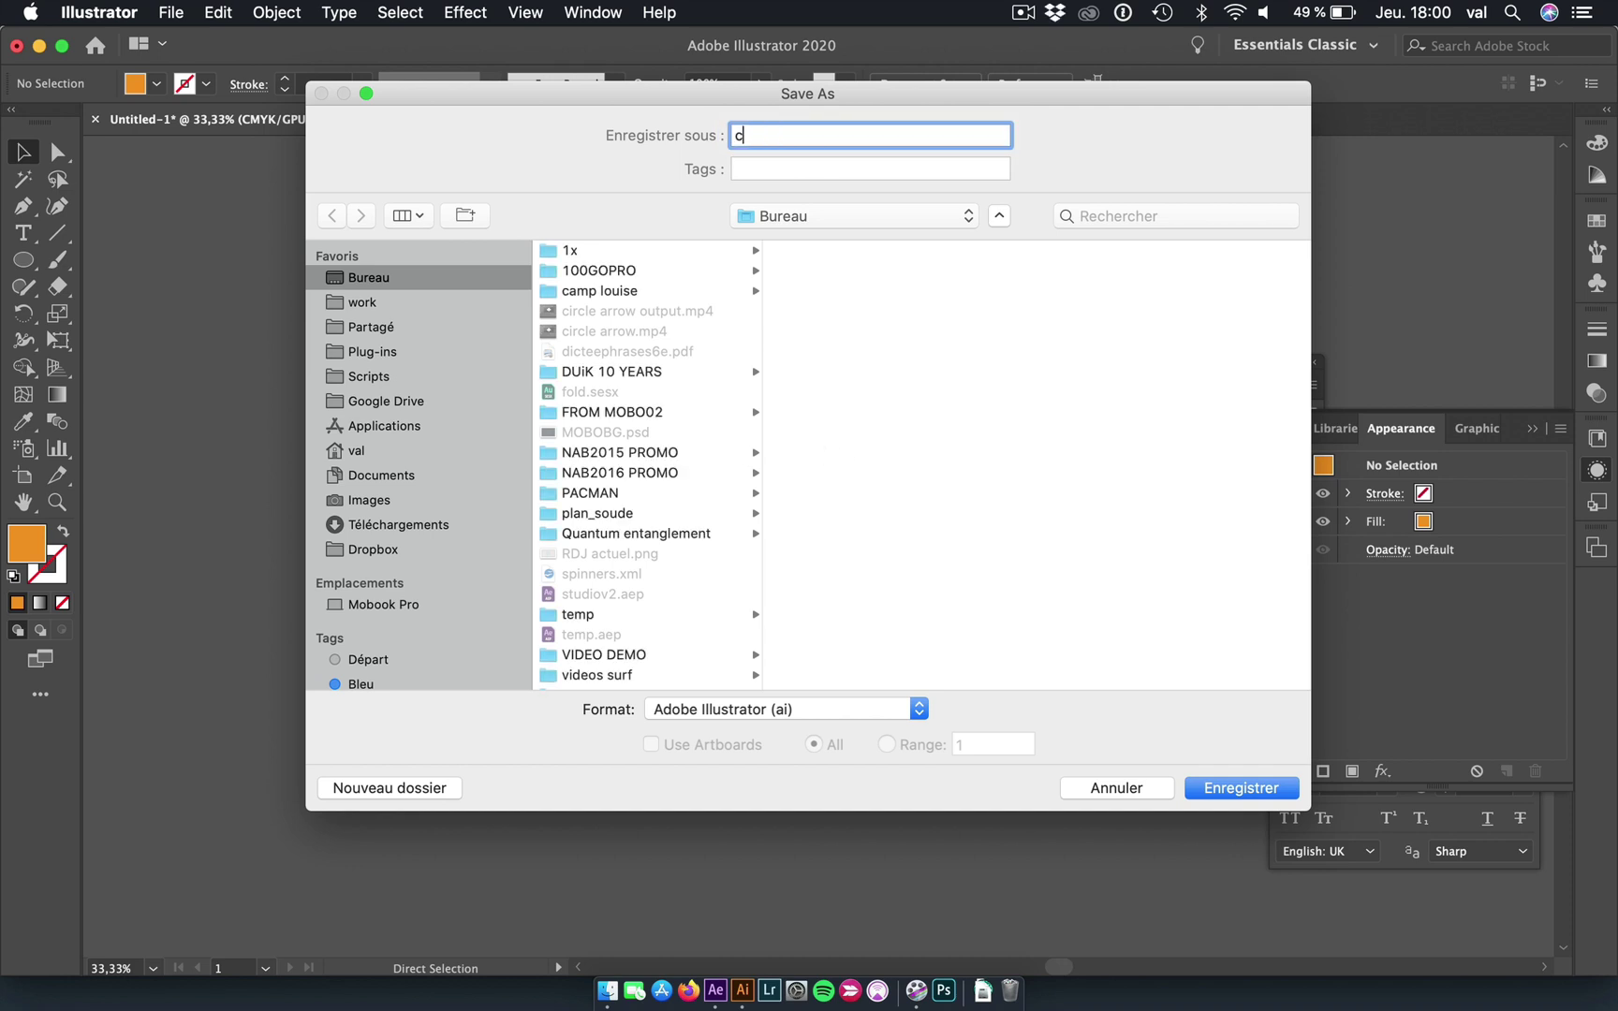
pyautogui.write('hain for paper')
pyautogui.press('Return')
pyautogui.press('Return')
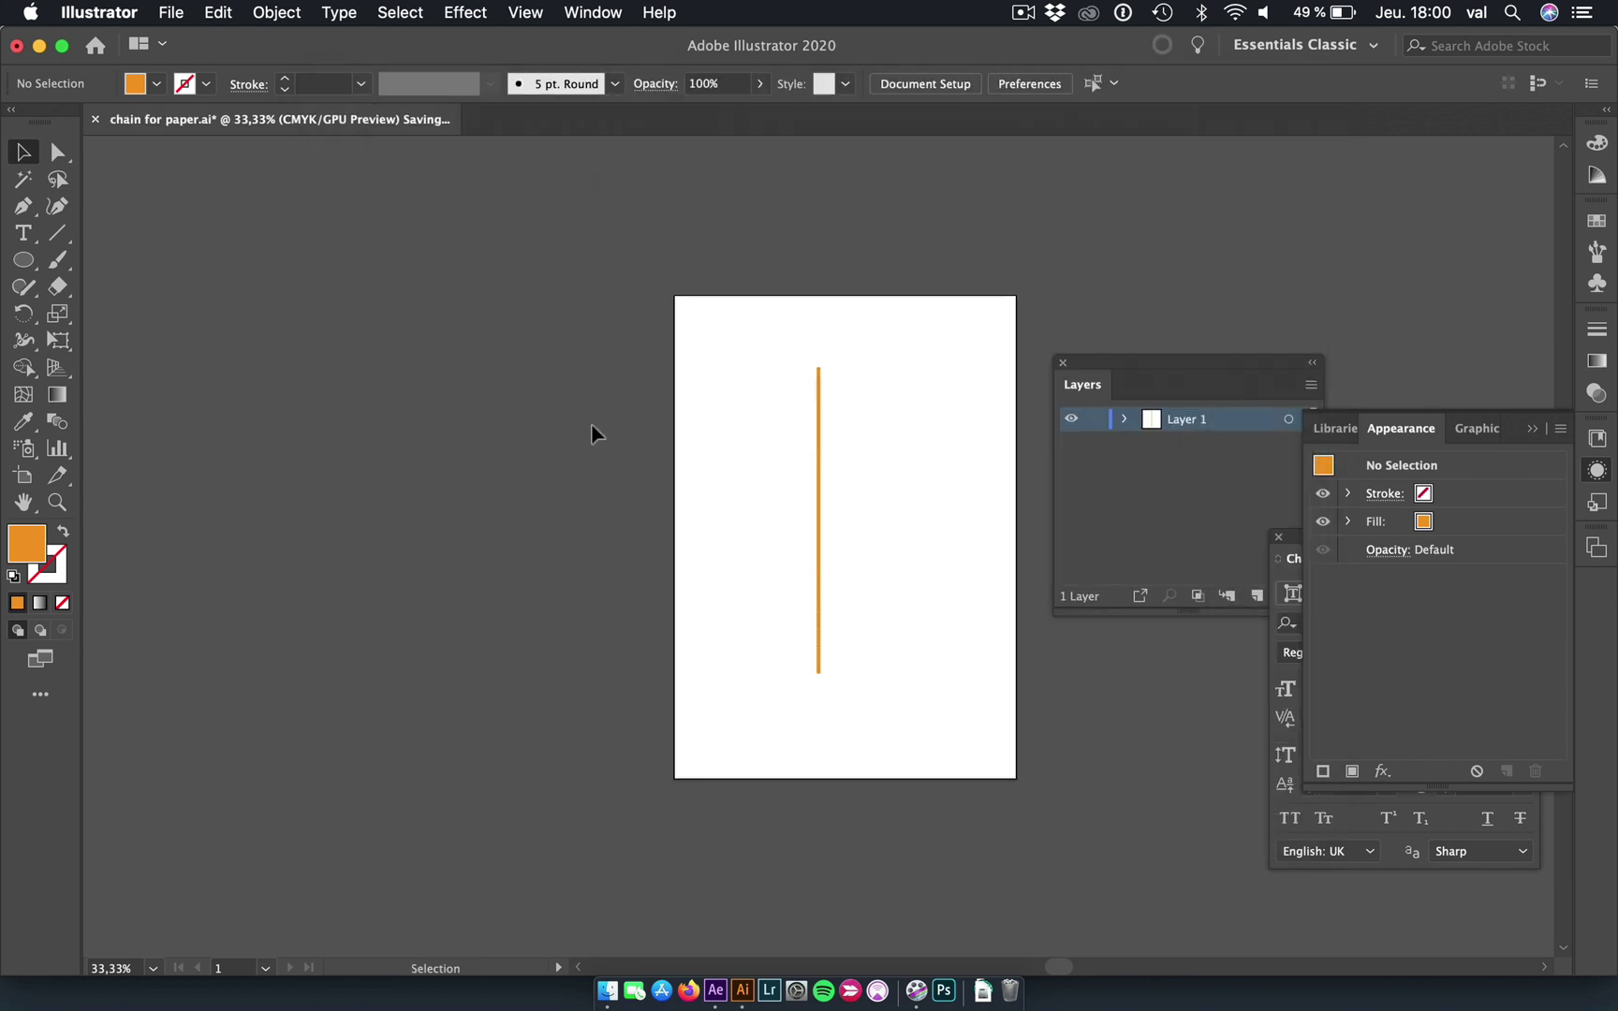
pyautogui.click(717, 983)
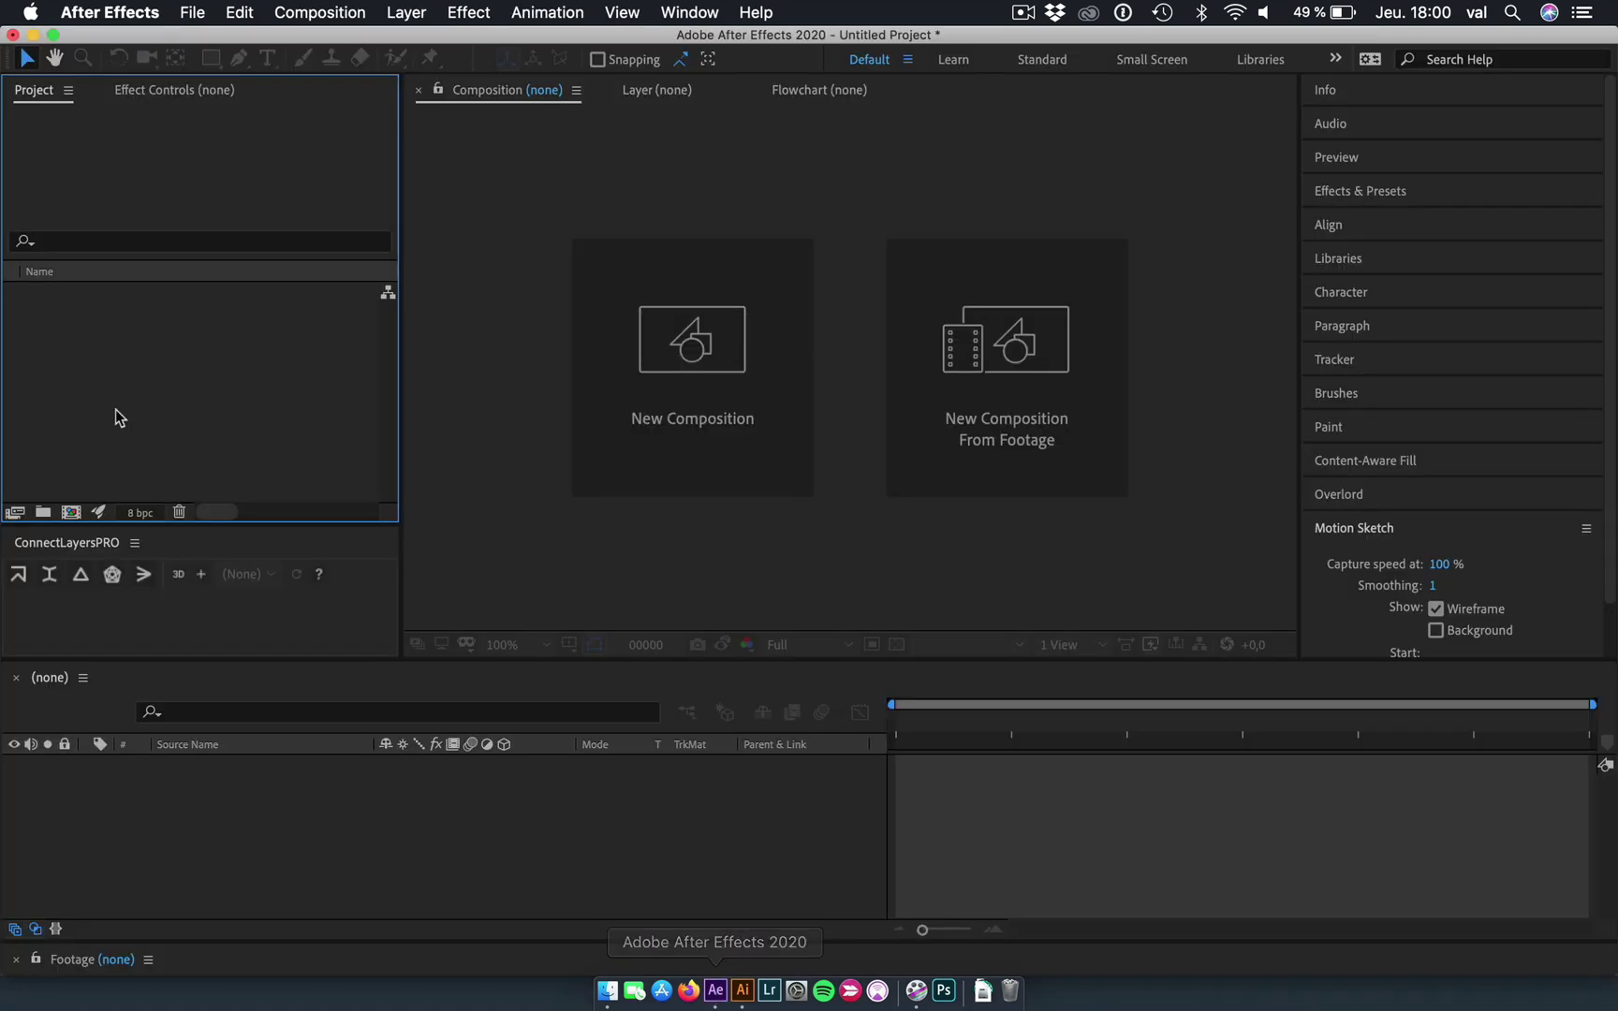
# Import chain for paper.ai into the After Effects project.
pyautogui.press('super+i')
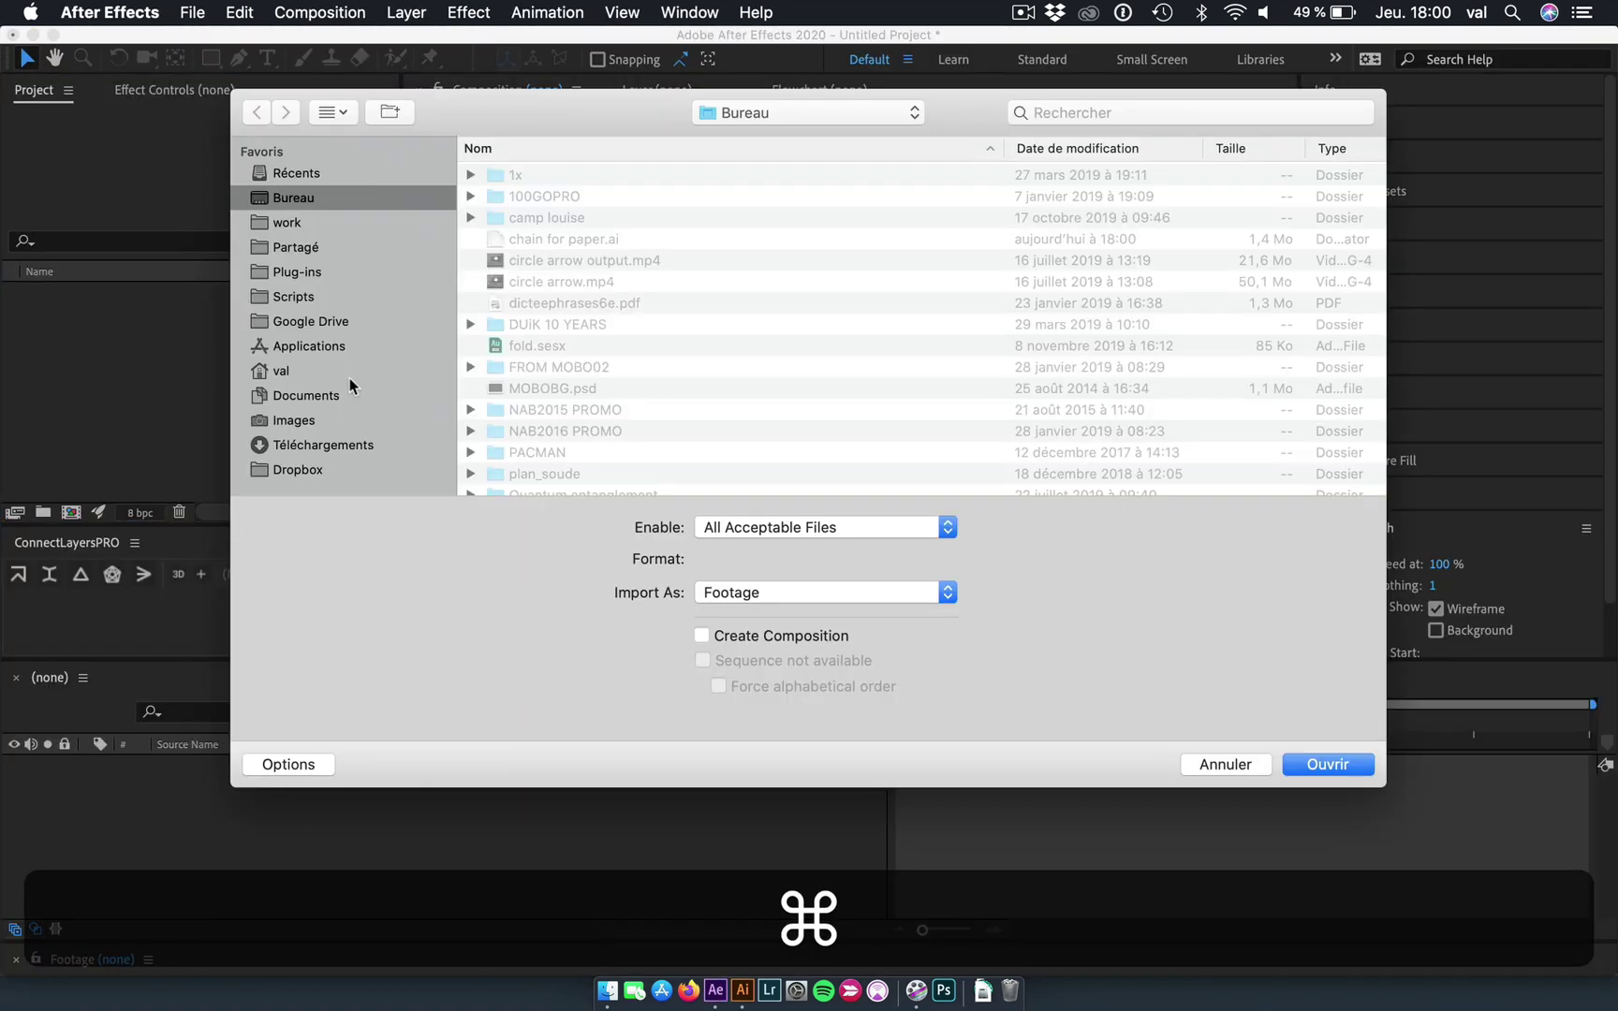
pyautogui.scroll(-5, 644, 319)
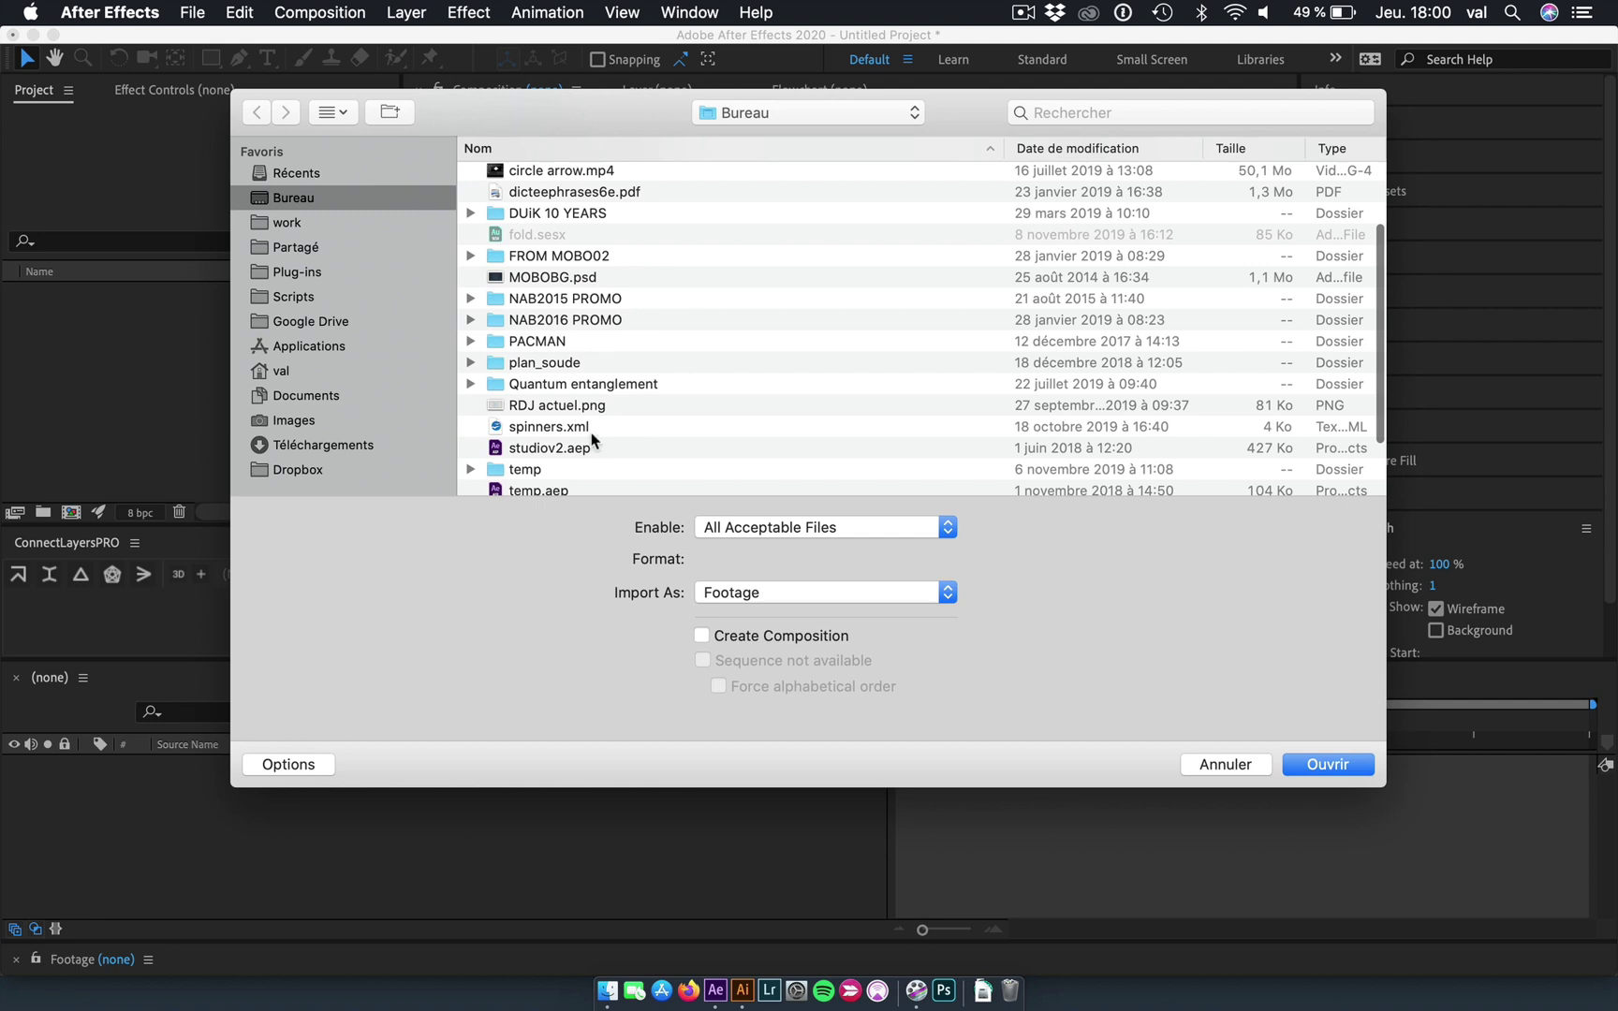
pyautogui.scroll(-2, 591, 440)
pyautogui.scroll(-3, 581, 426)
pyautogui.click(577, 434)
pyautogui.write('ch')
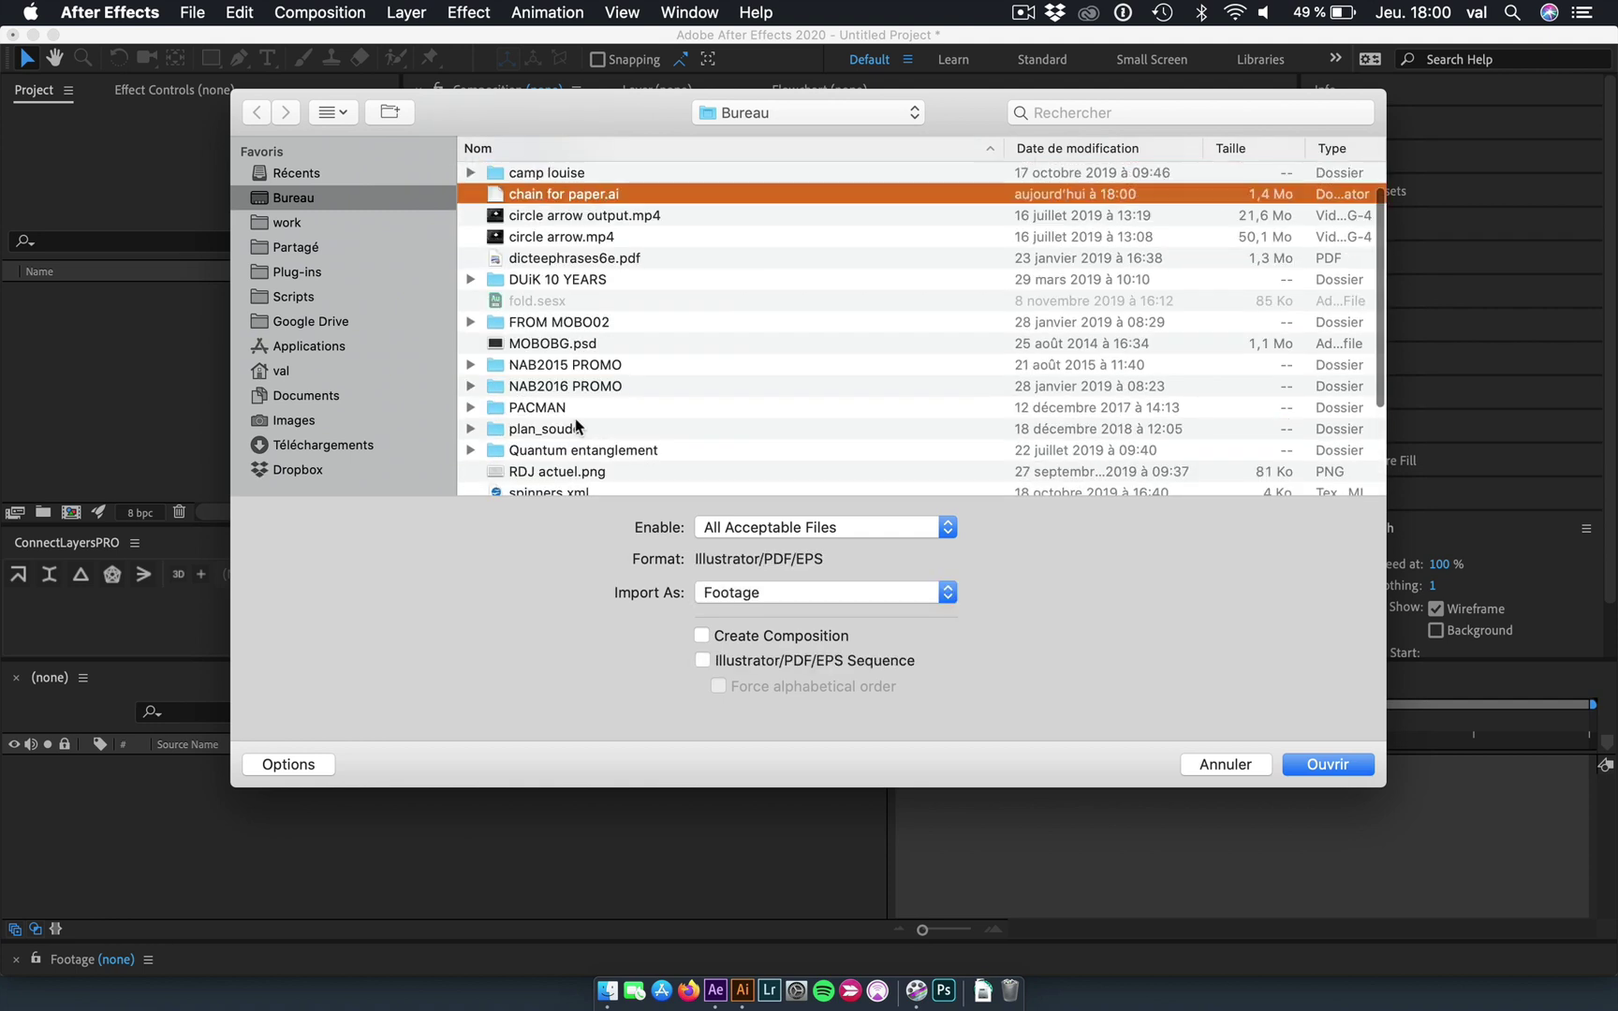
pyautogui.press('Return')
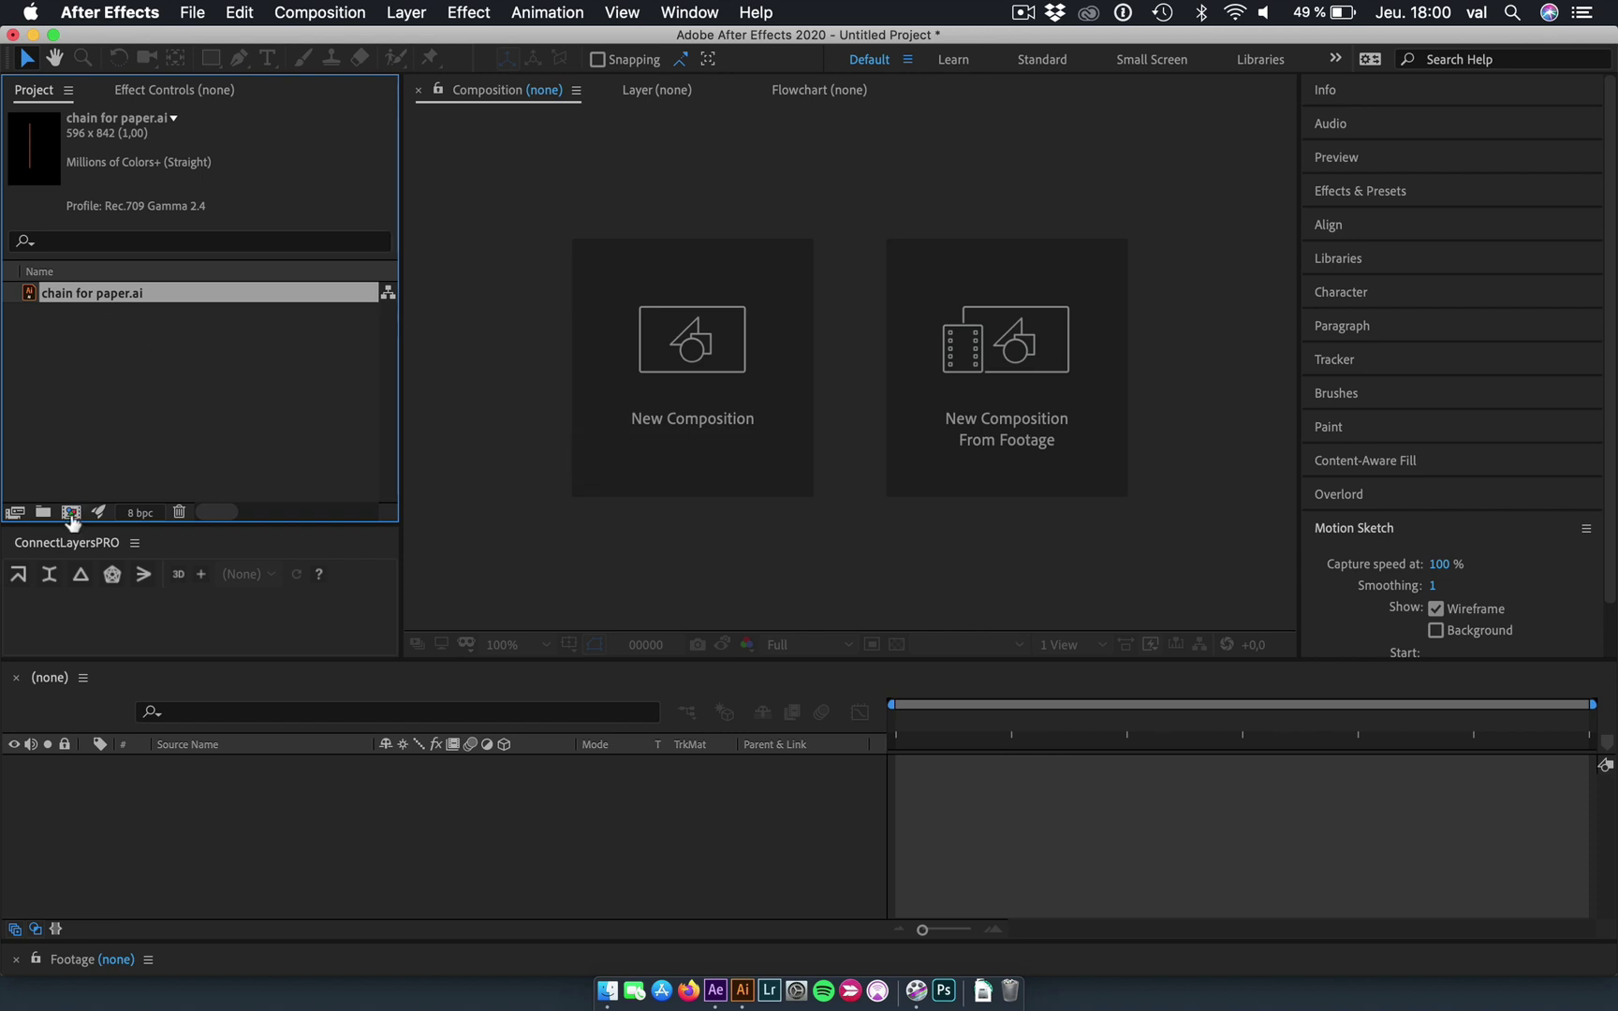
# Create a new 800×800, 30 fps composition named paper CLEAN.
pyautogui.click(71, 513)
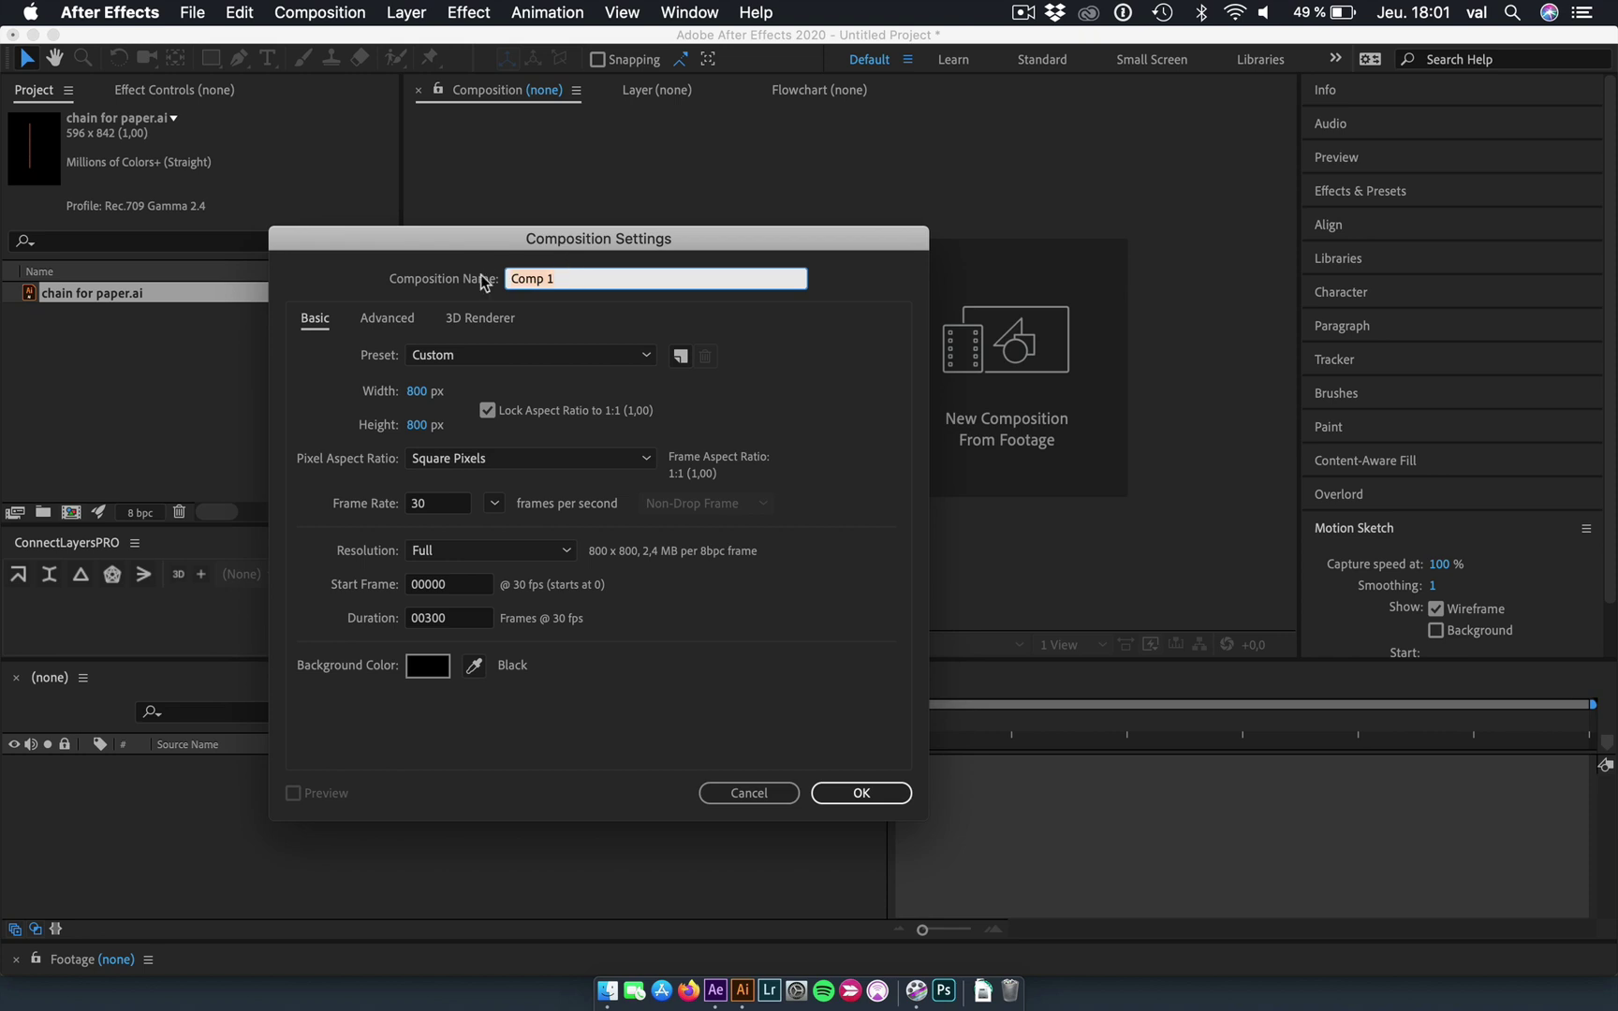
pyautogui.write('paper CLEAN')
pyautogui.press('Return')
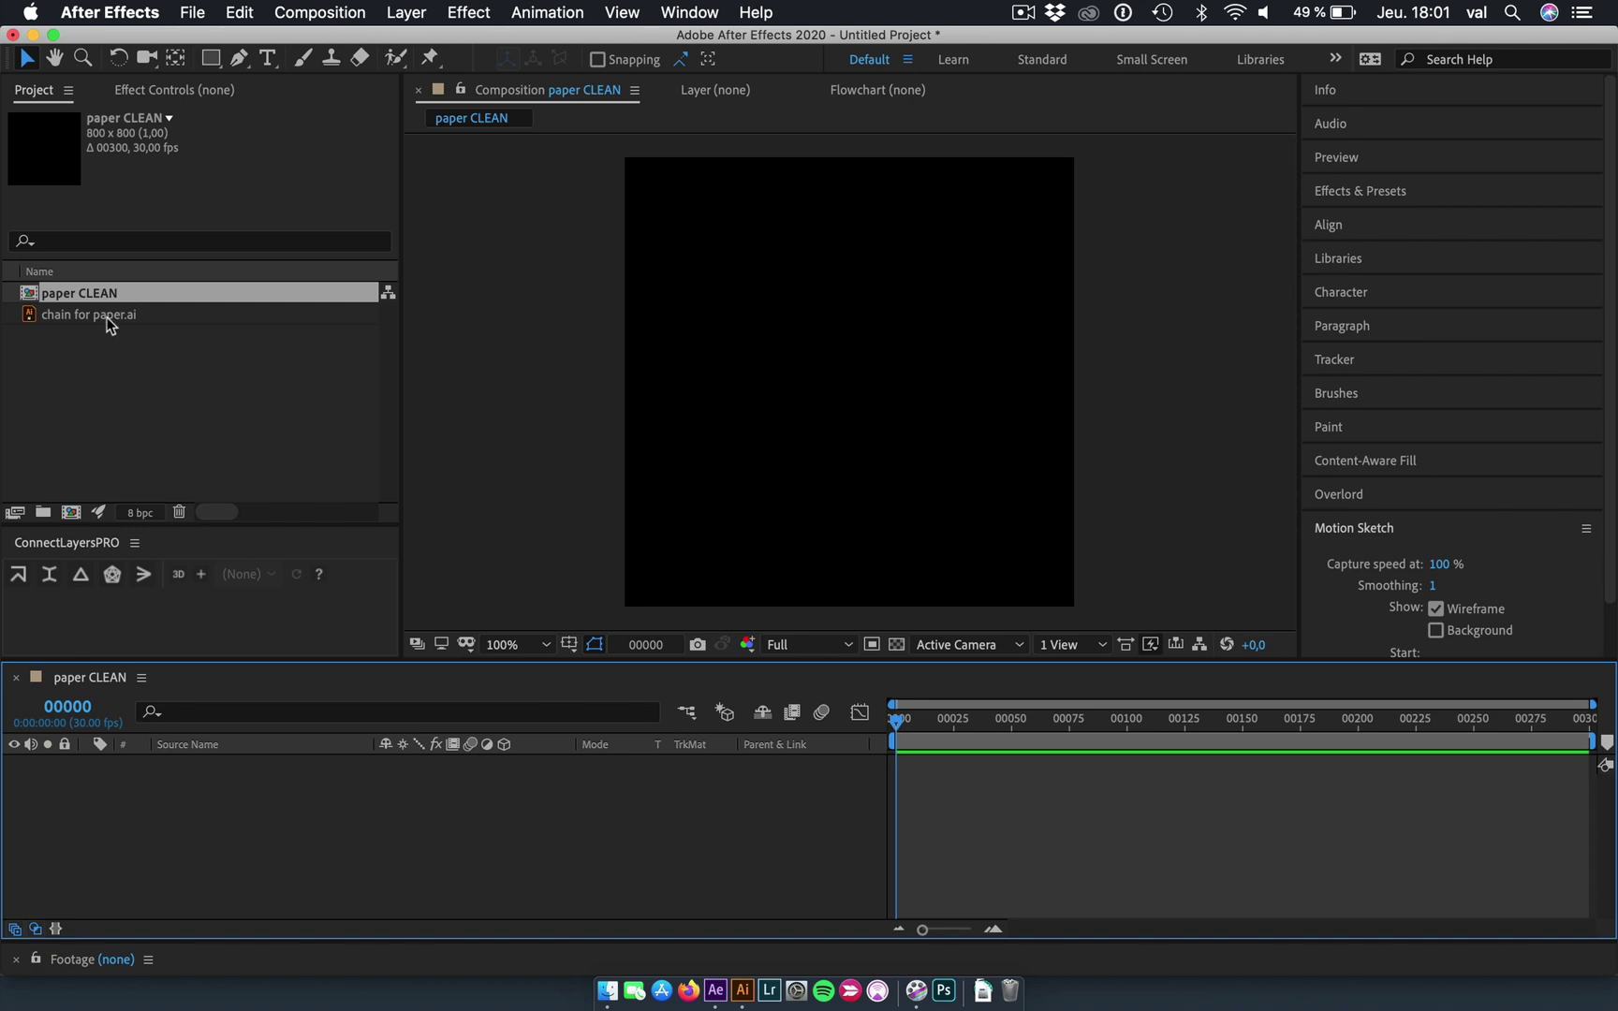
# Add the chain artwork to paper CLEAN, shift it down-right, and convert it to shapes.
pyautogui.moveTo(109, 324); pyautogui.dragTo(102, 299)
pyautogui.moveTo(889, 466); pyautogui.dragTo(918, 541)
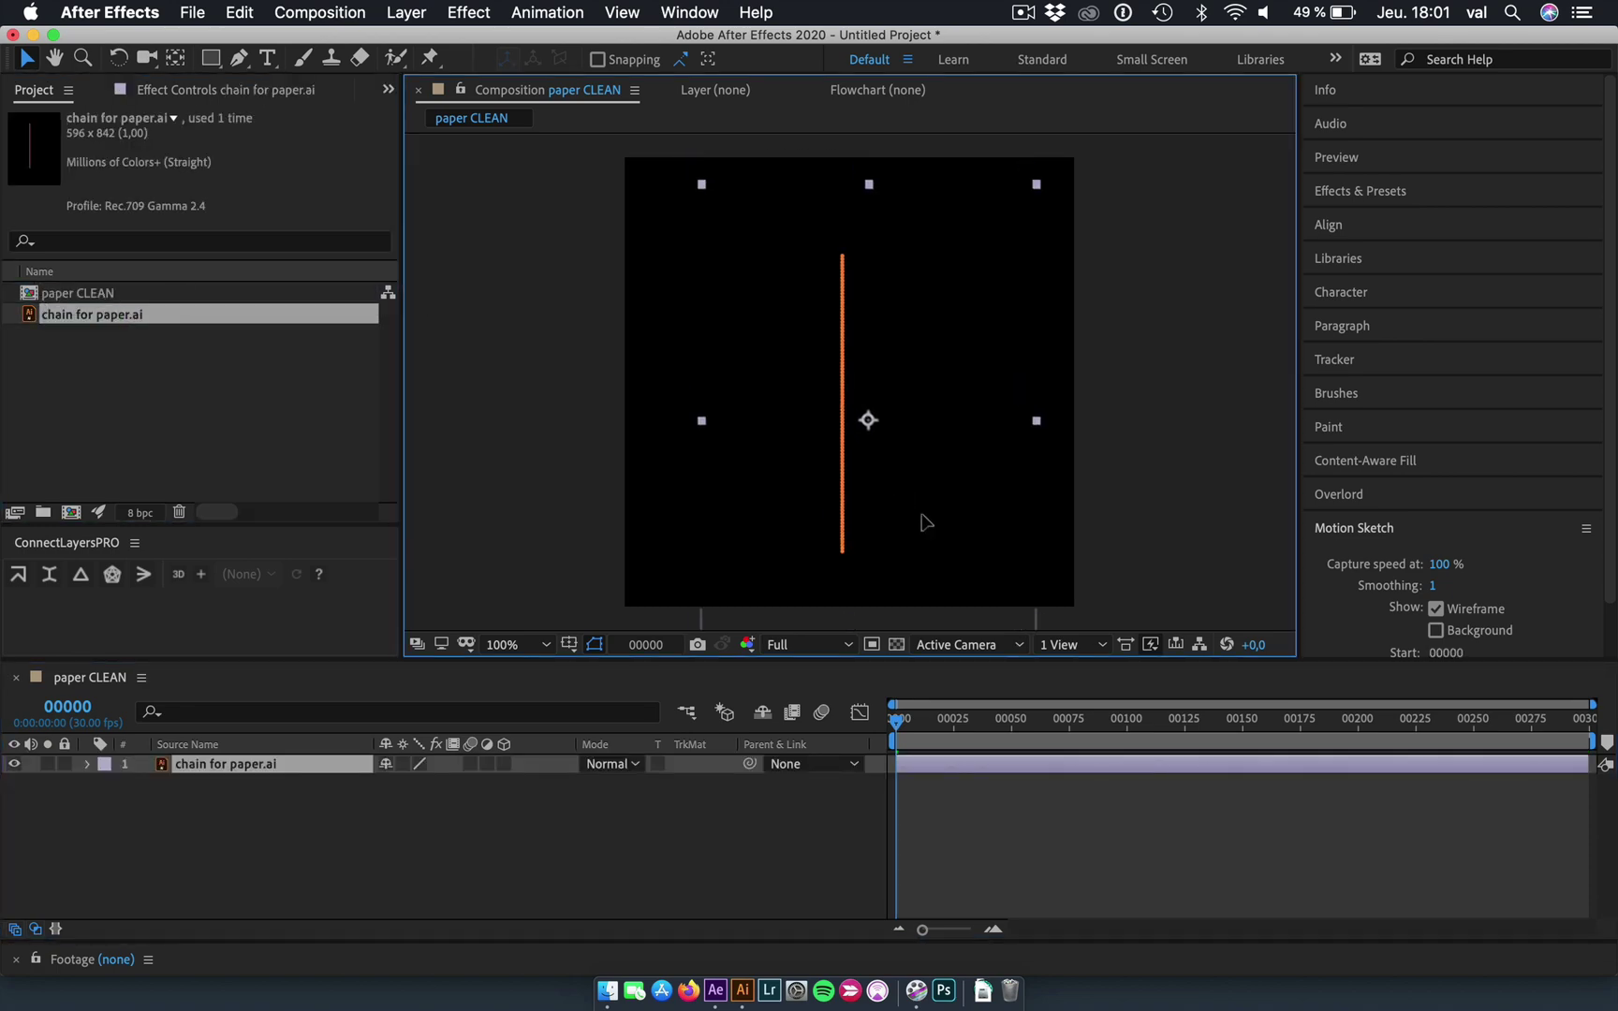
pyautogui.rightClick(261, 773)
pyautogui.moveTo(438, 824)
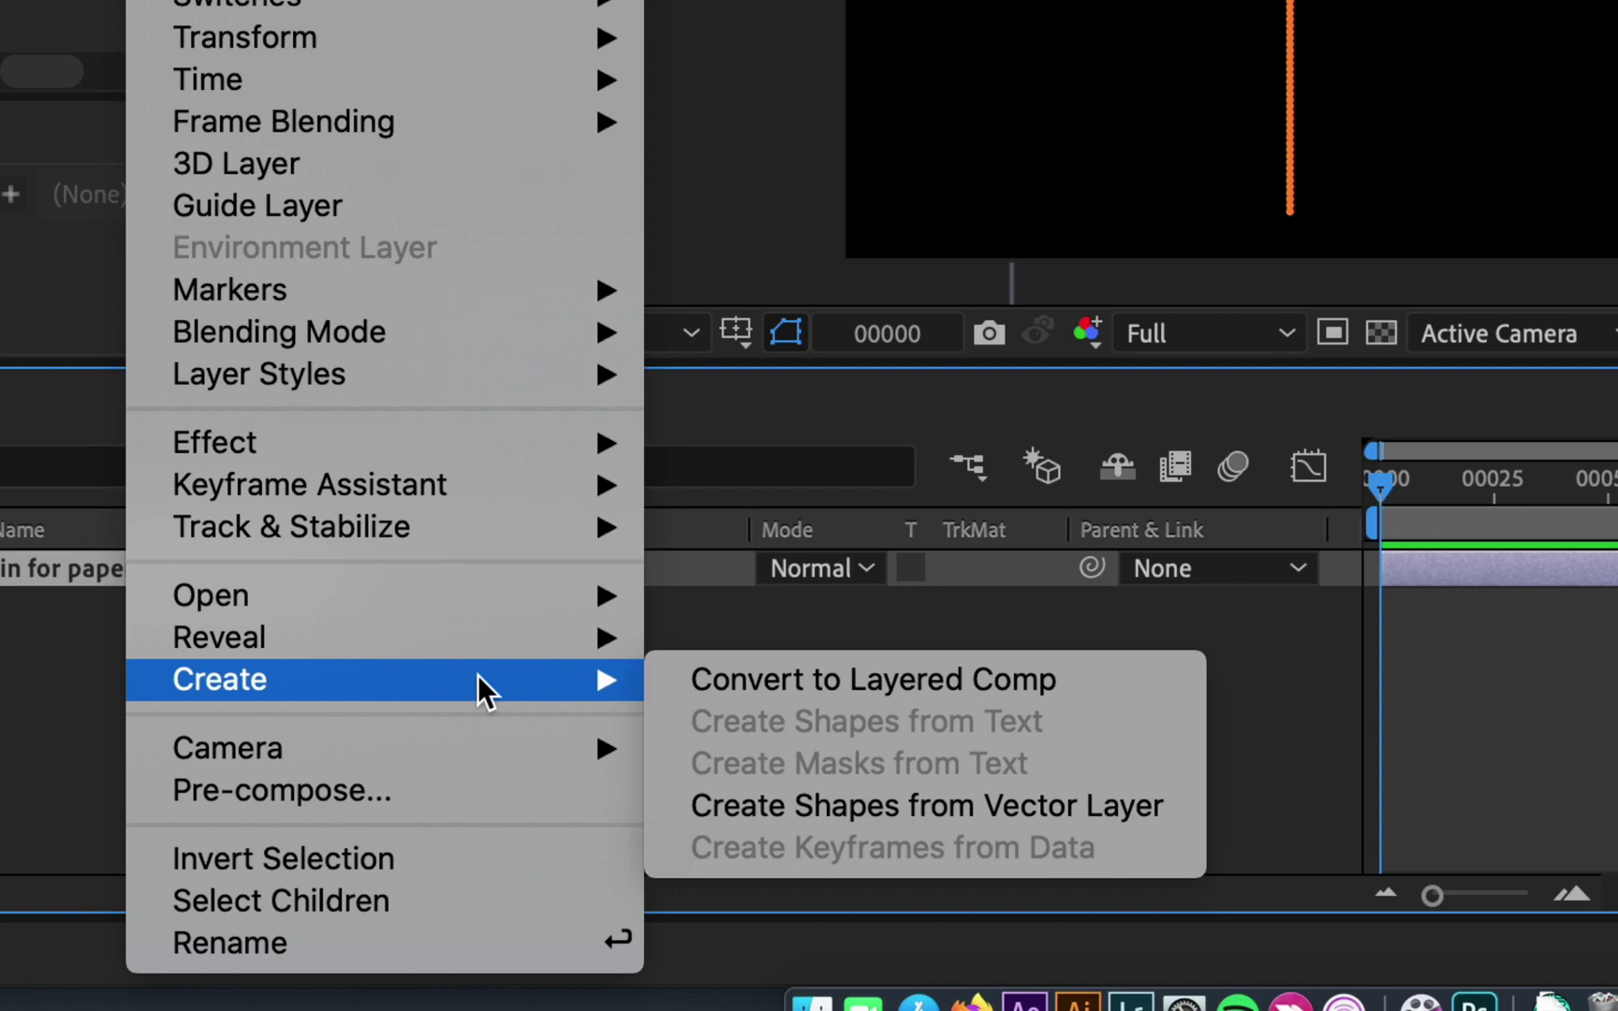
pyautogui.click(1085, 807)
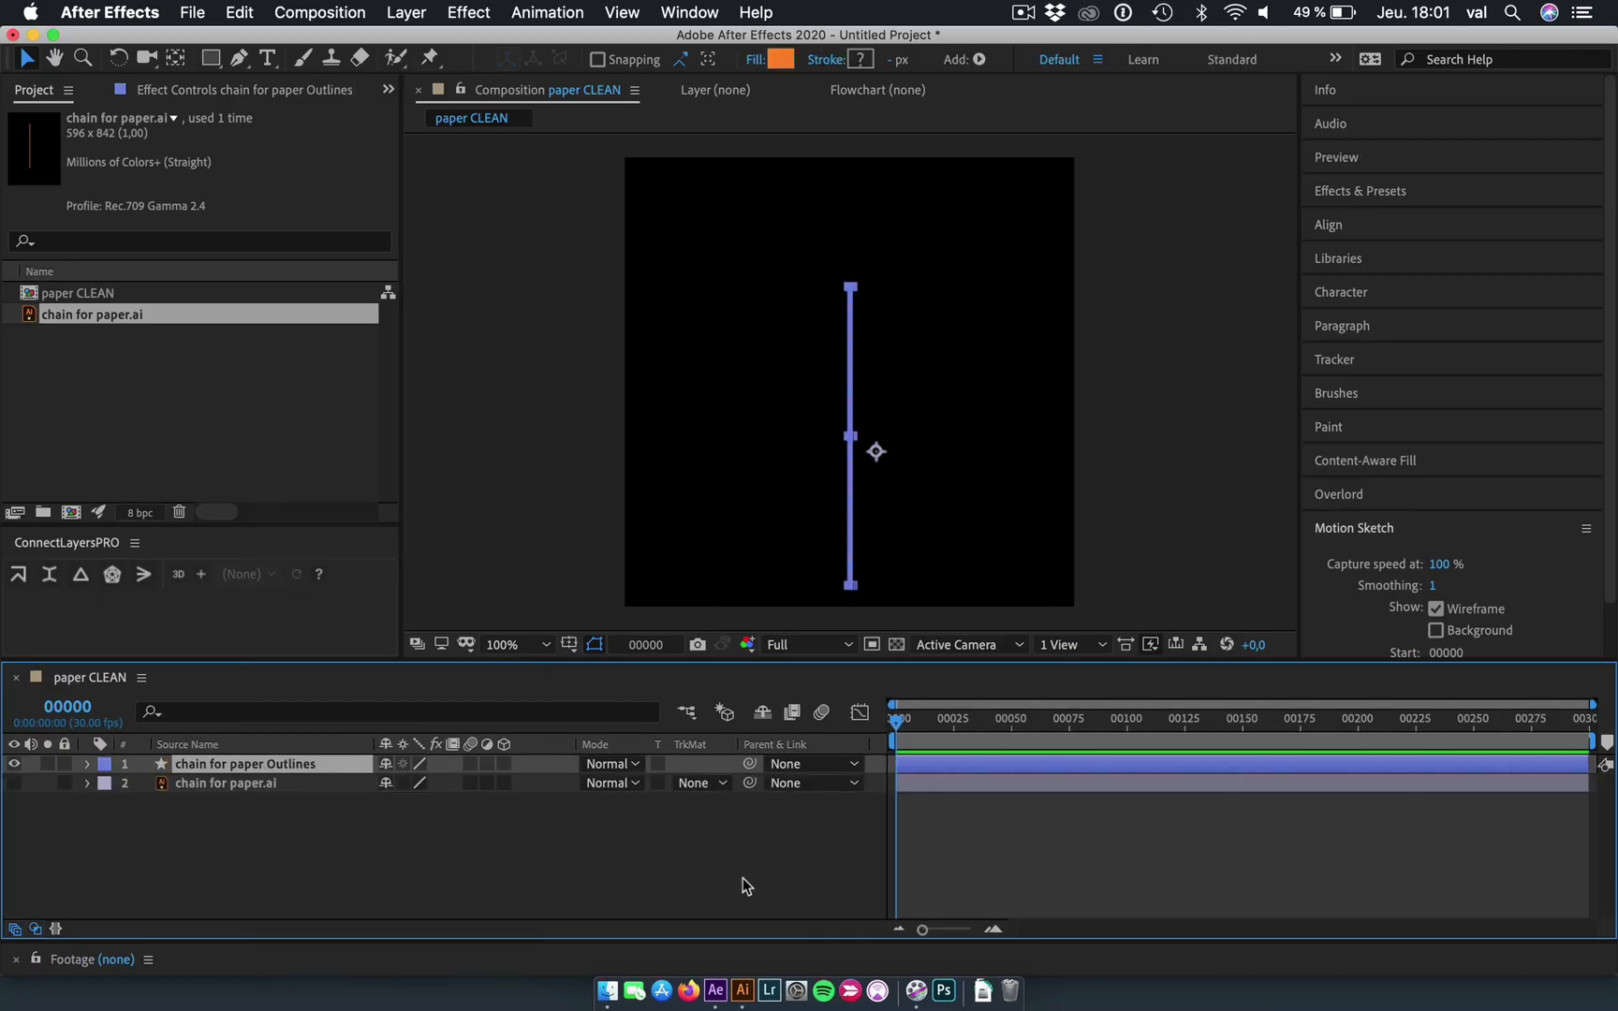
# Delete the original chain for paper.ai layer.
pyautogui.click(253, 783)
pyautogui.press('Delete')
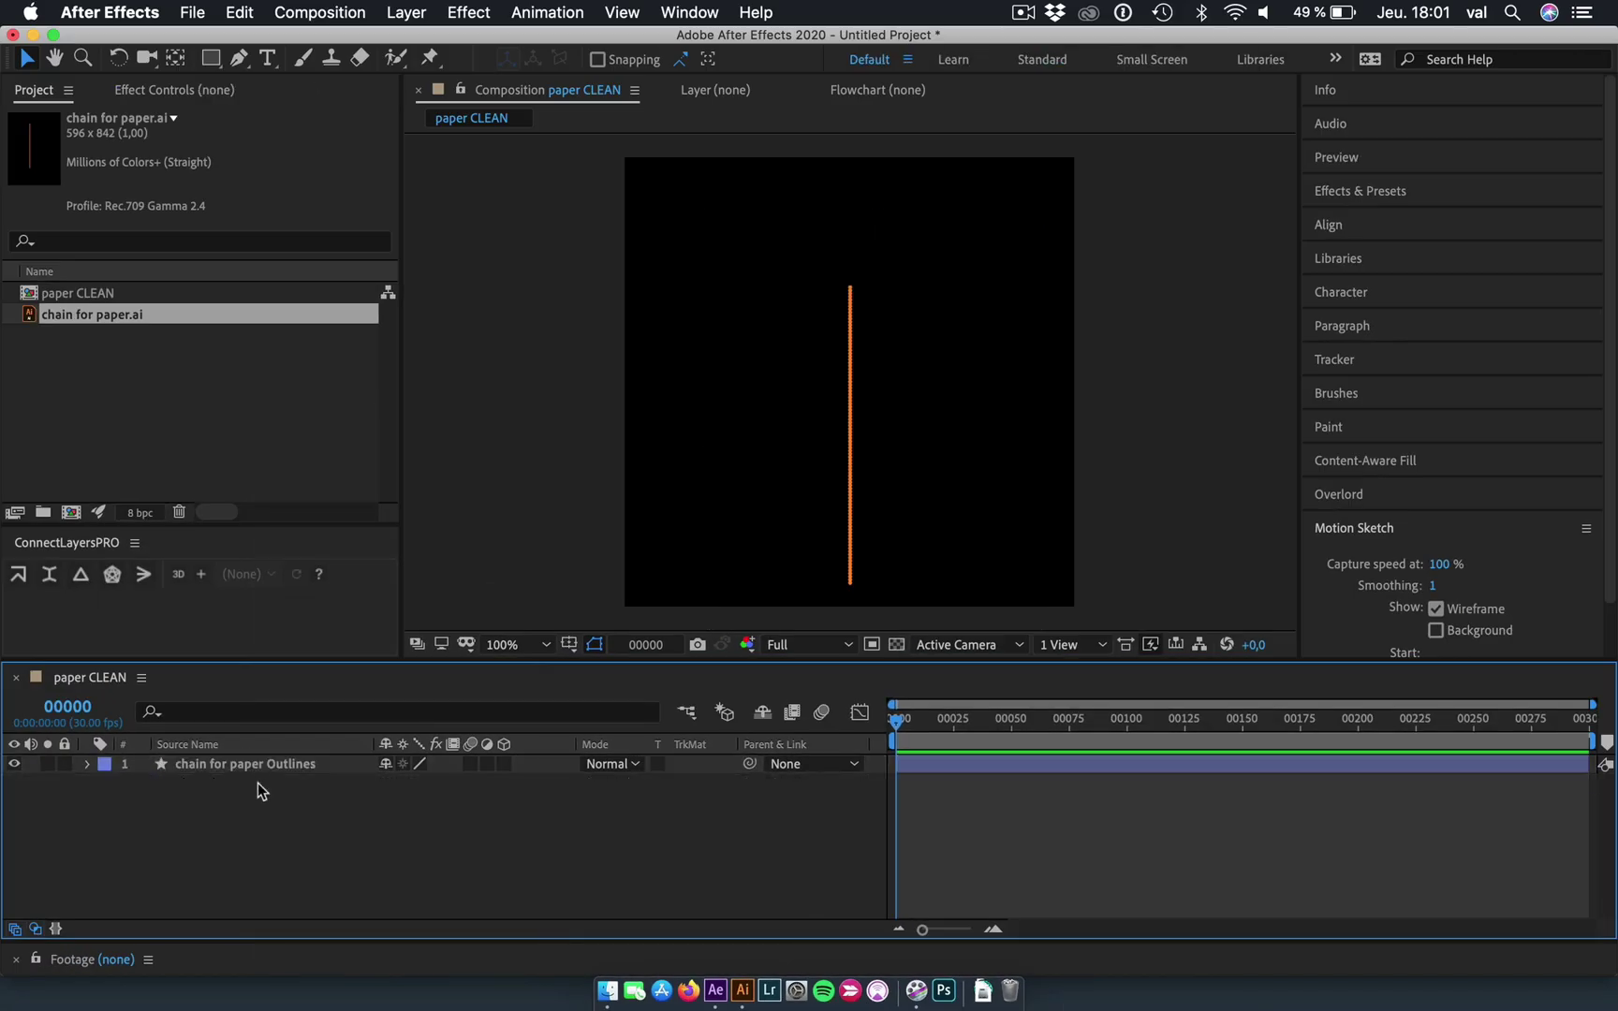
pyautogui.click(319, 12)
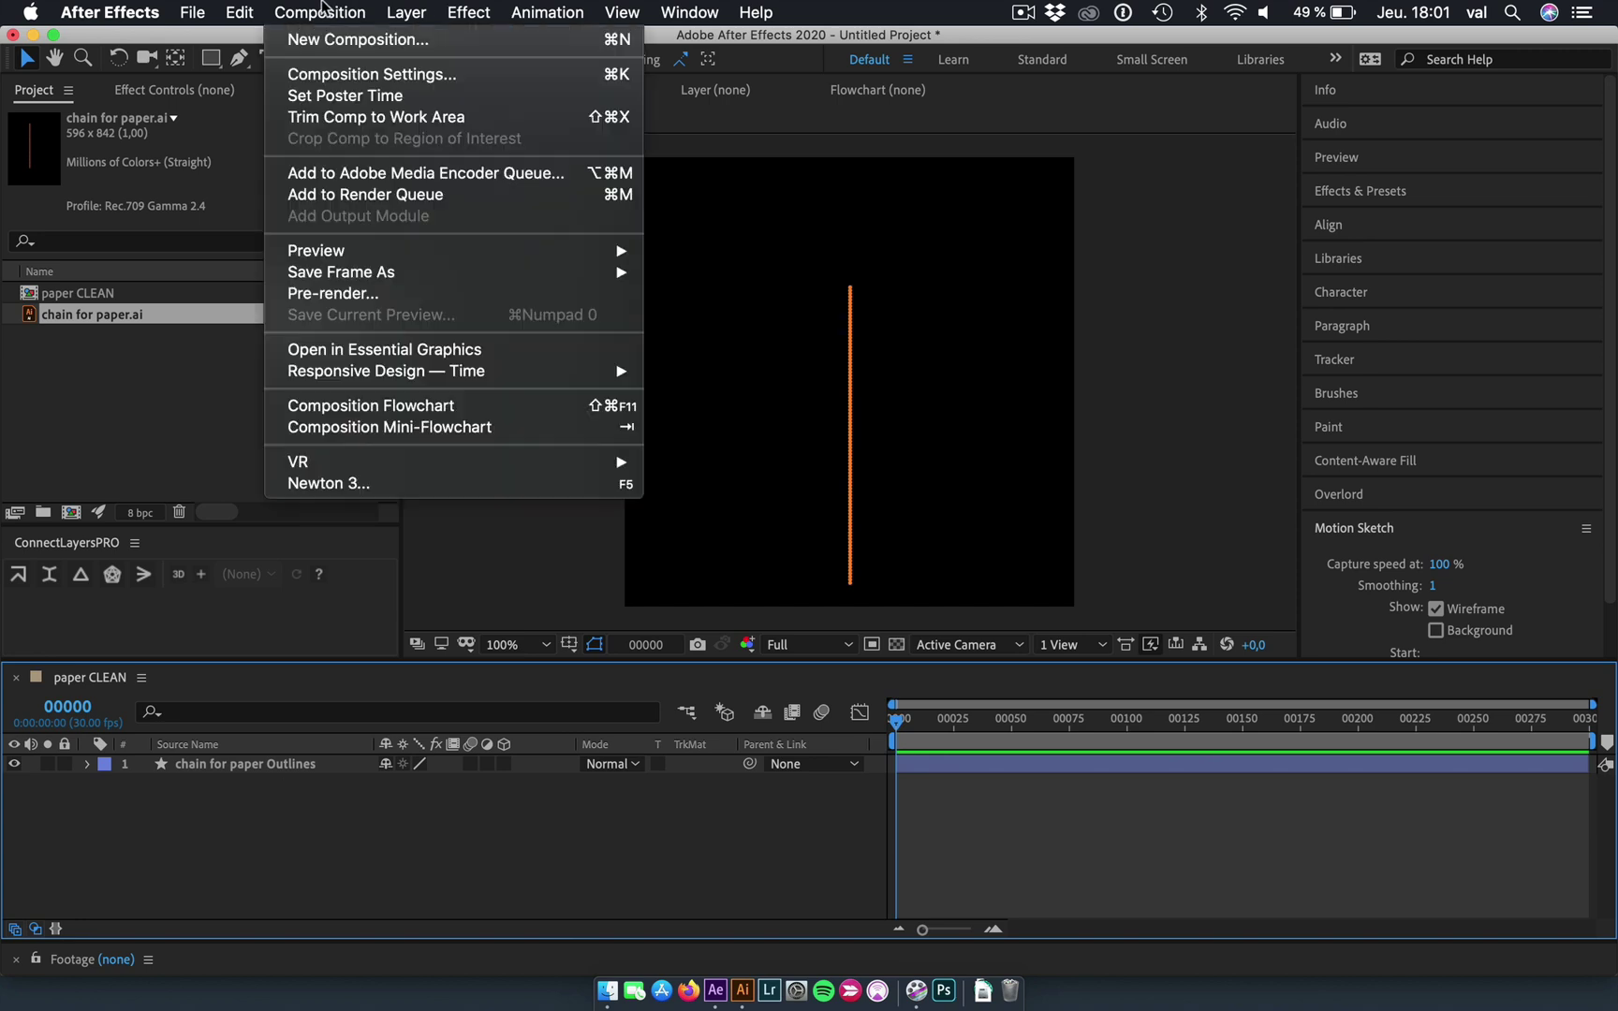
# Run Newton 3 Shapes Separation on chain for paper Outlines to create Group 1–Group 95 layers.
pyautogui.click(386, 485)
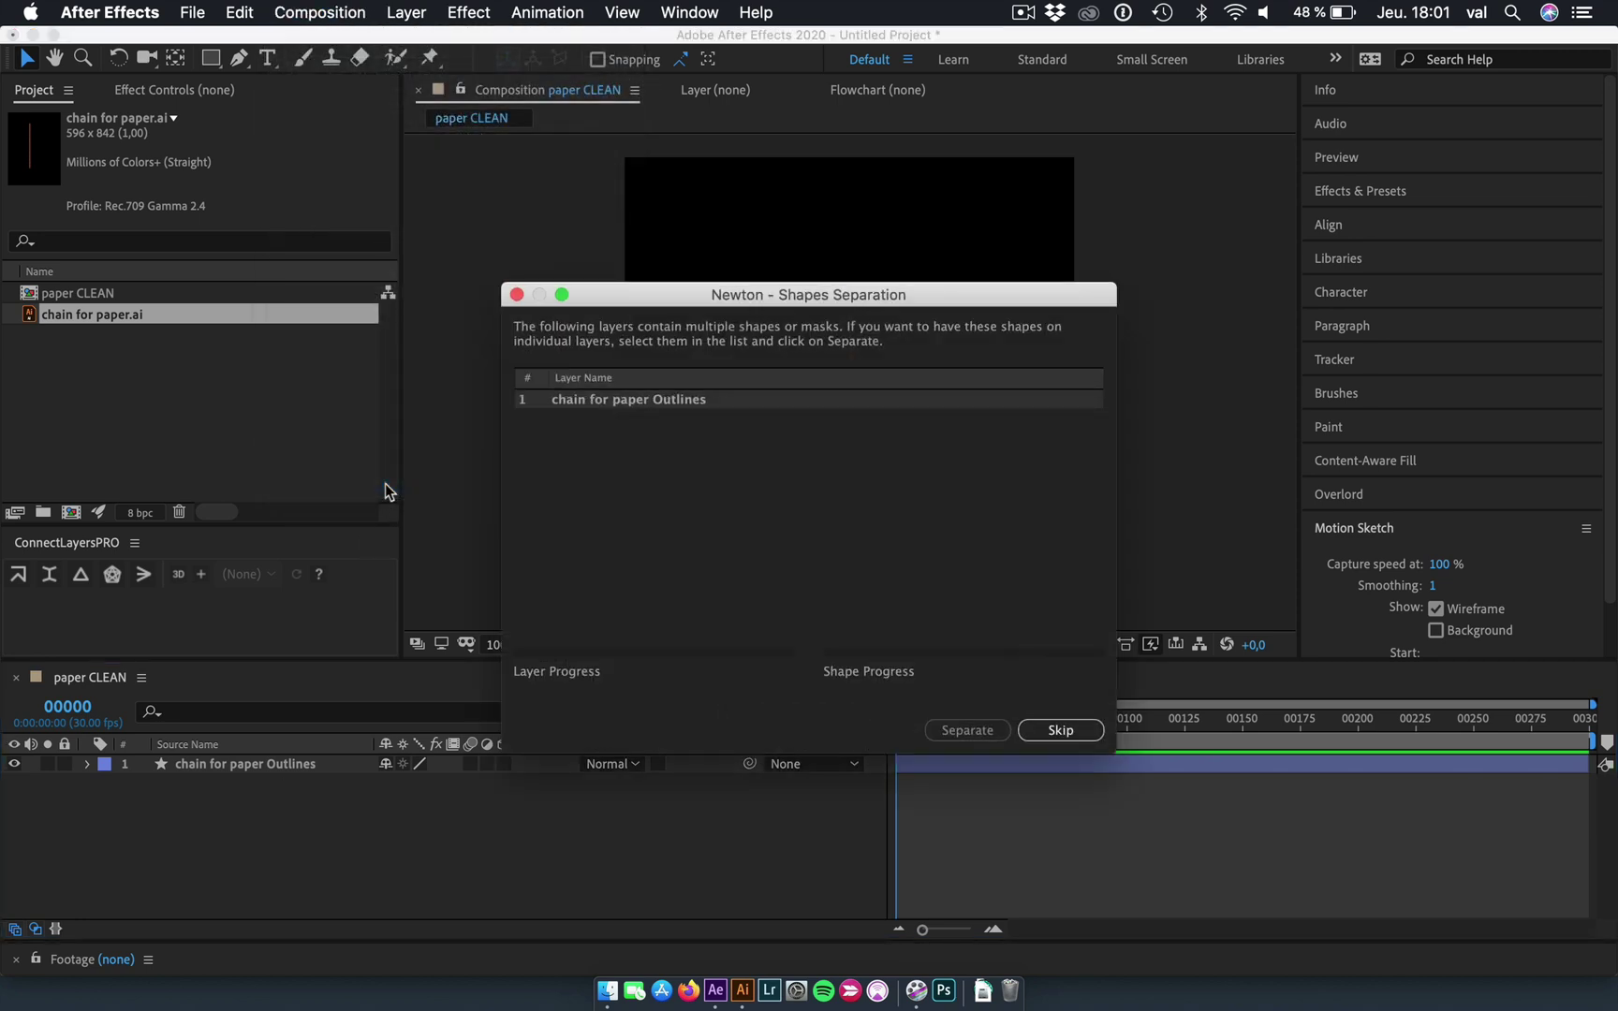
pyautogui.click(694, 406)
pyautogui.click(969, 732)
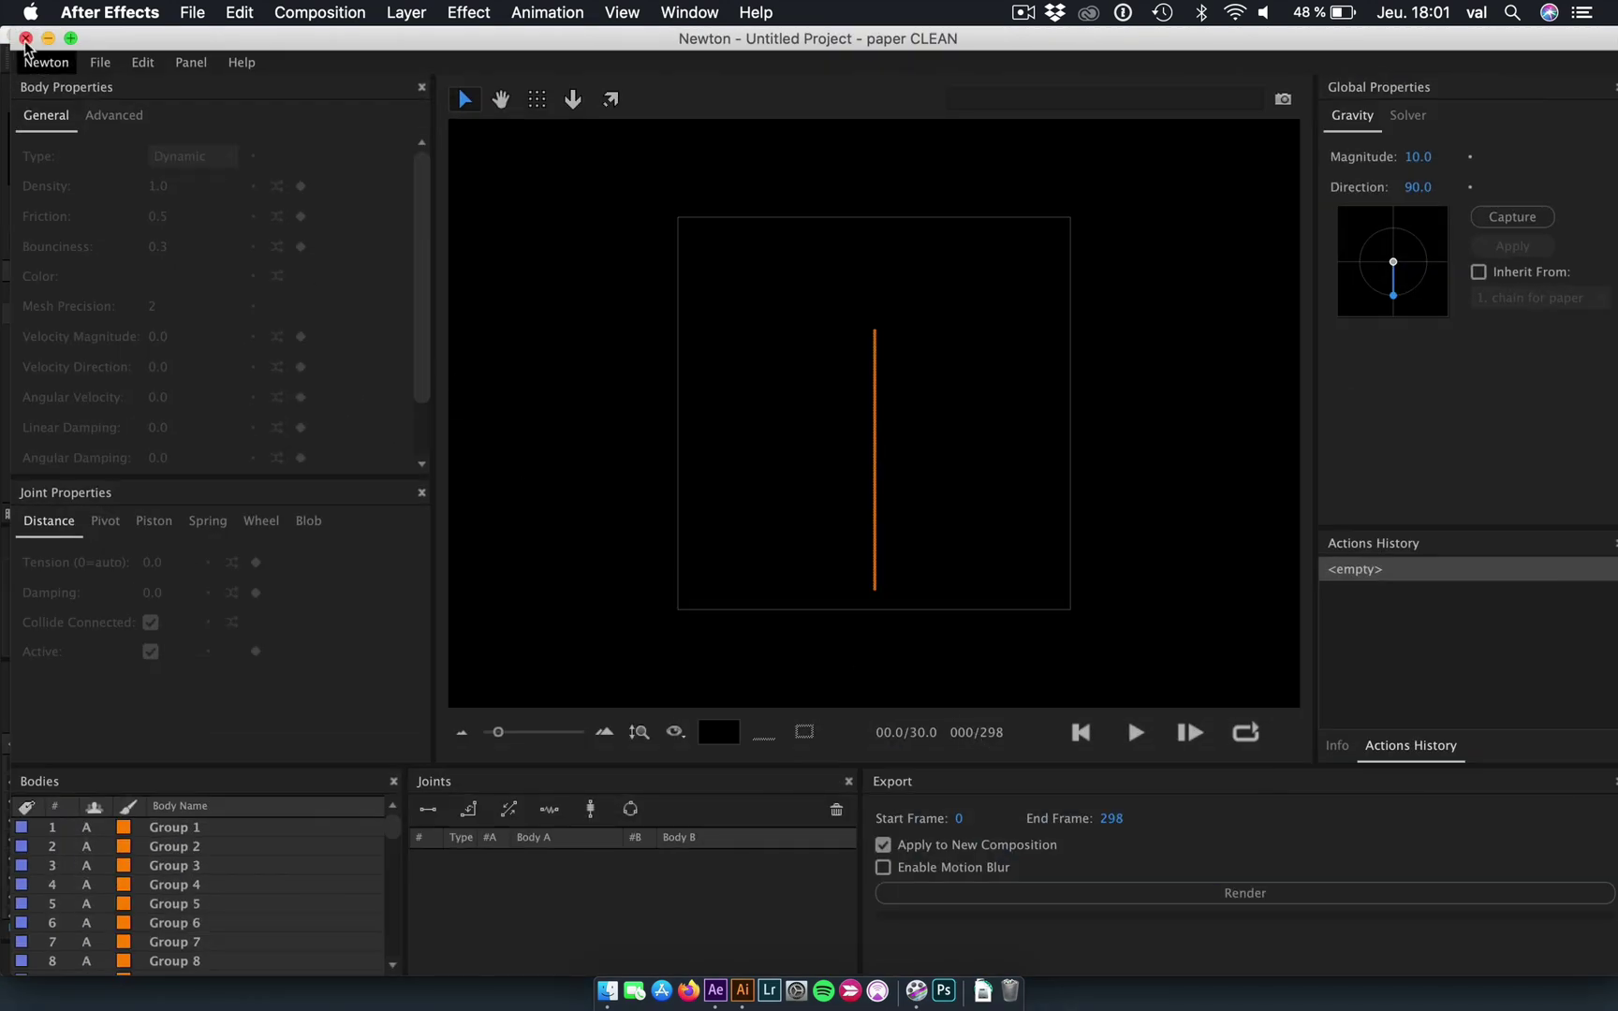
pyautogui.click(25, 37)
# Delete the leftover chain for paper Outlines layer.
pyautogui.click(281, 775)
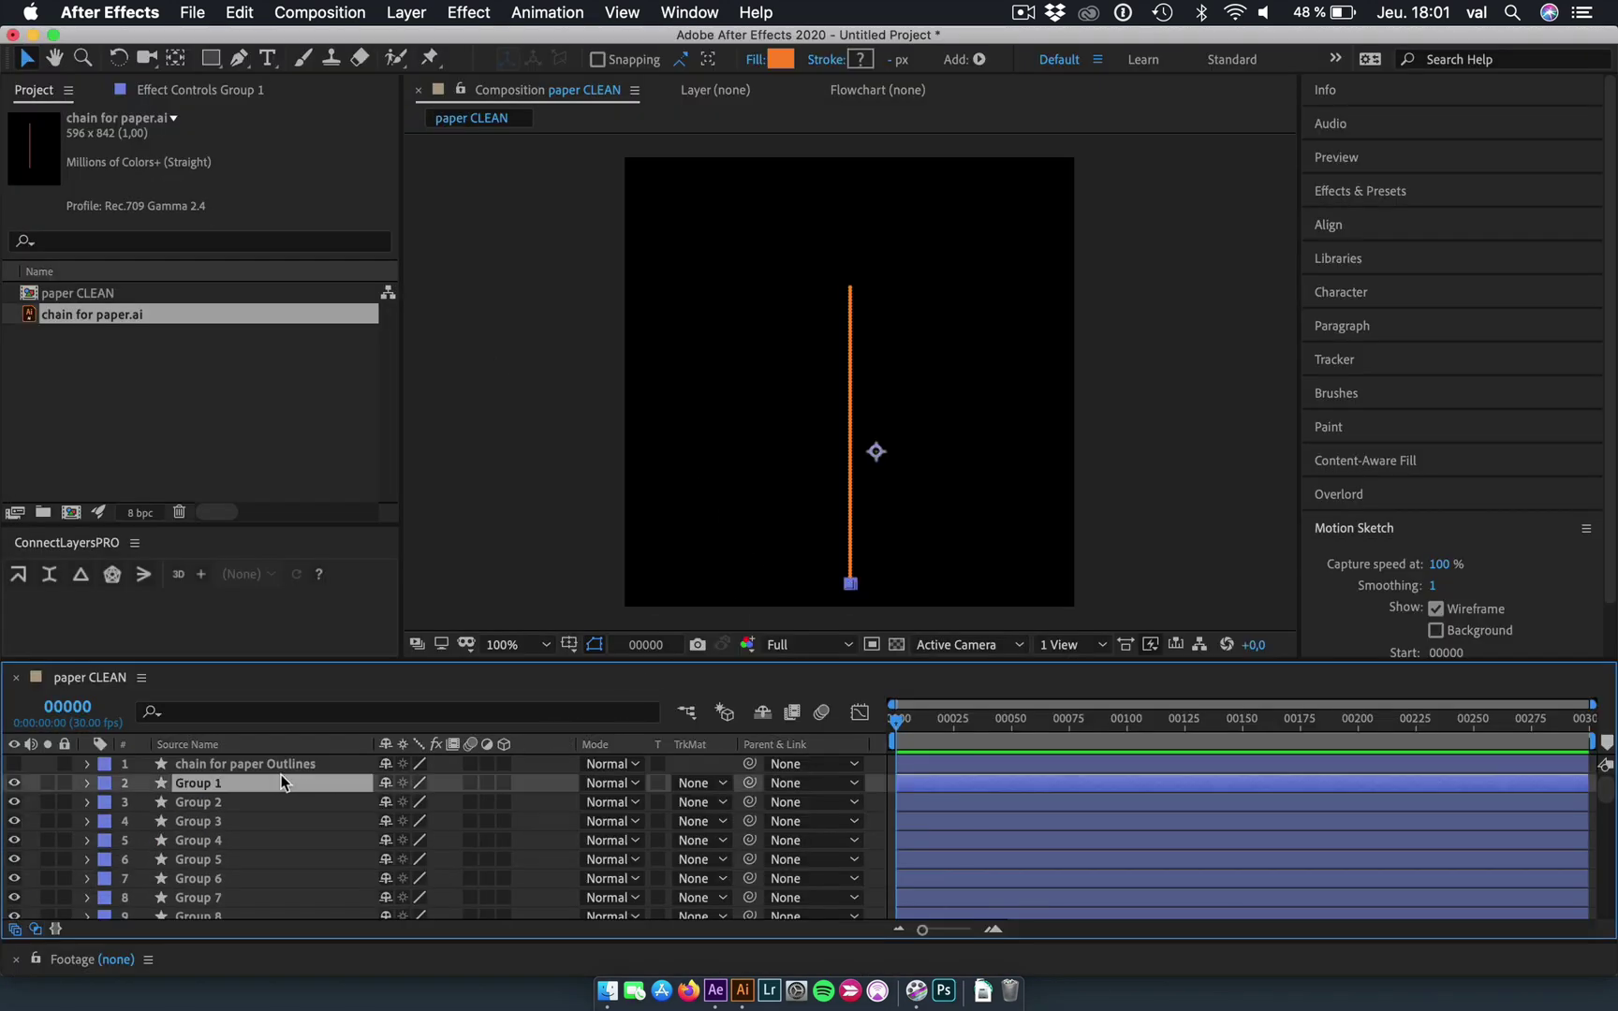
pyautogui.click(281, 763)
pyautogui.press('Delete')
# Centre every Group layer's anchor point in its layer content.
pyautogui.click(273, 836)
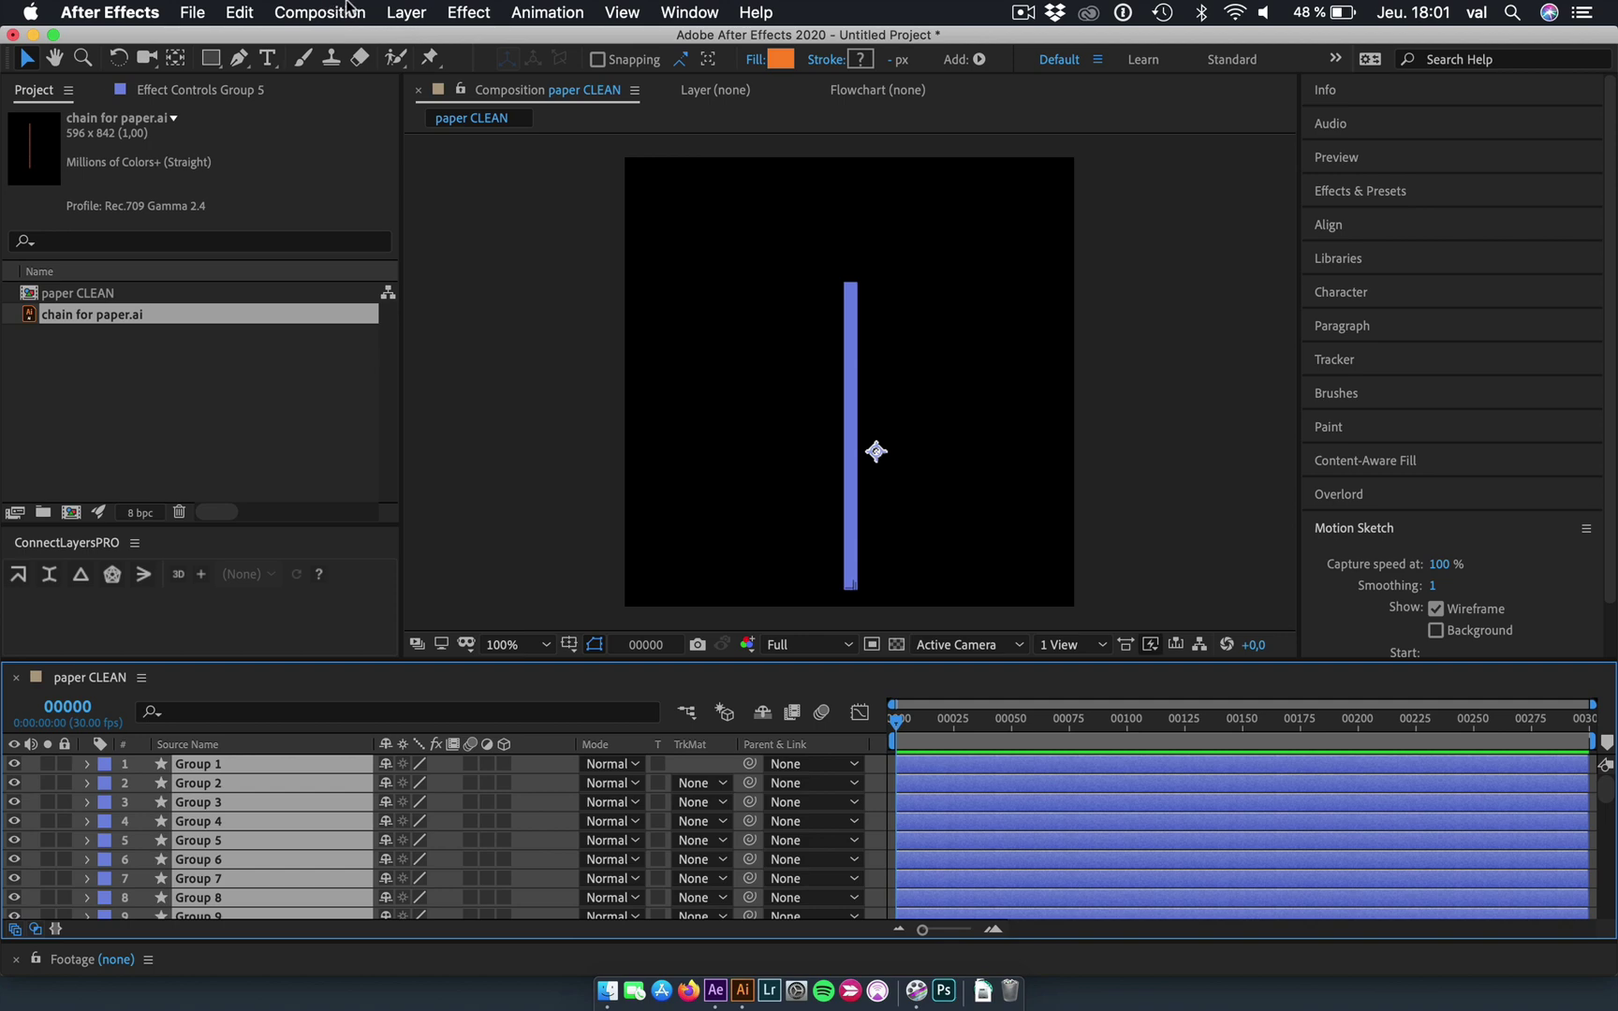
pyautogui.click(396, 13)
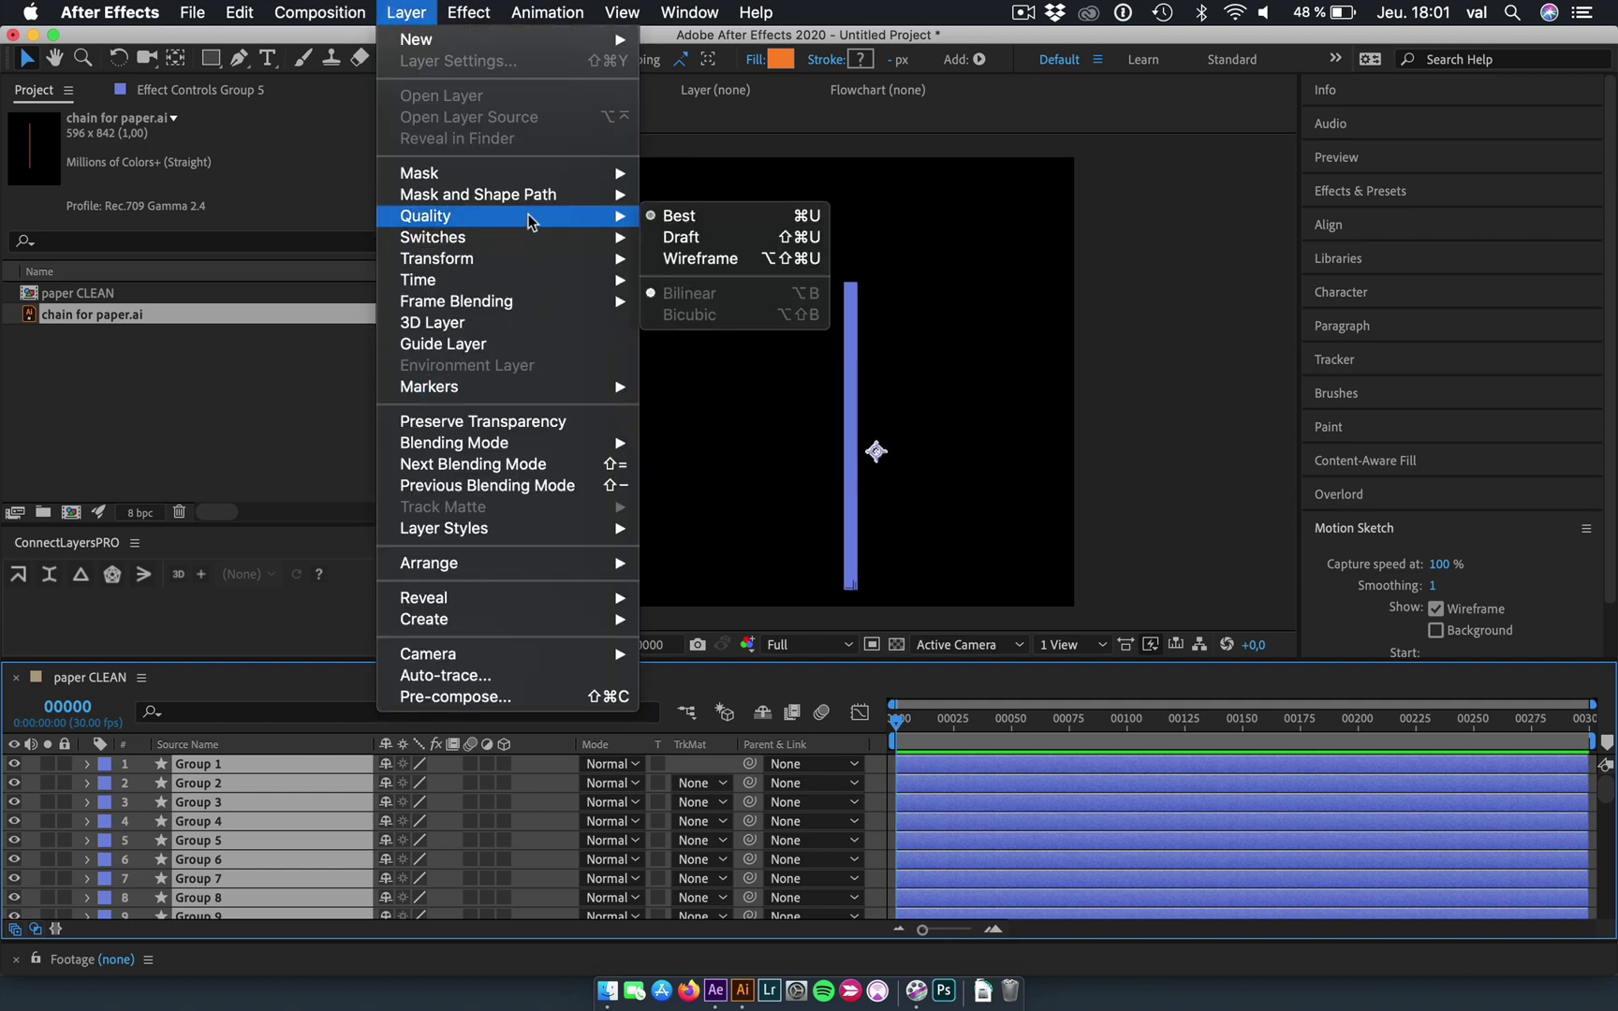
pyautogui.moveTo(537, 262)
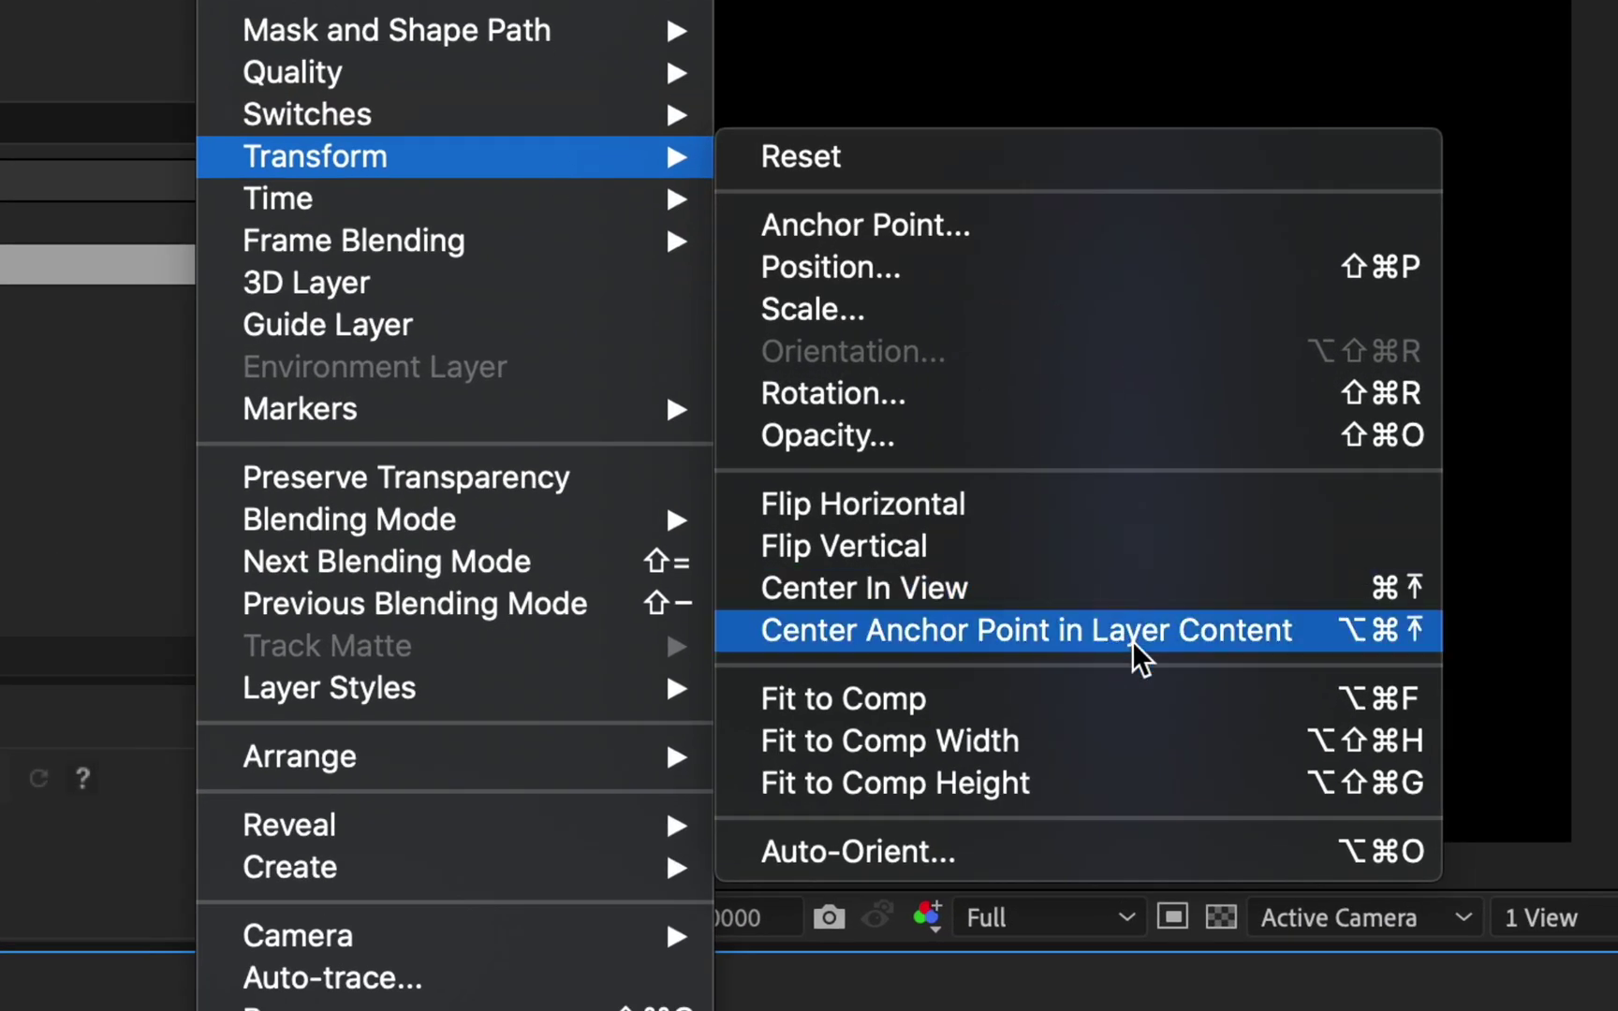
pyautogui.click(966, 554)
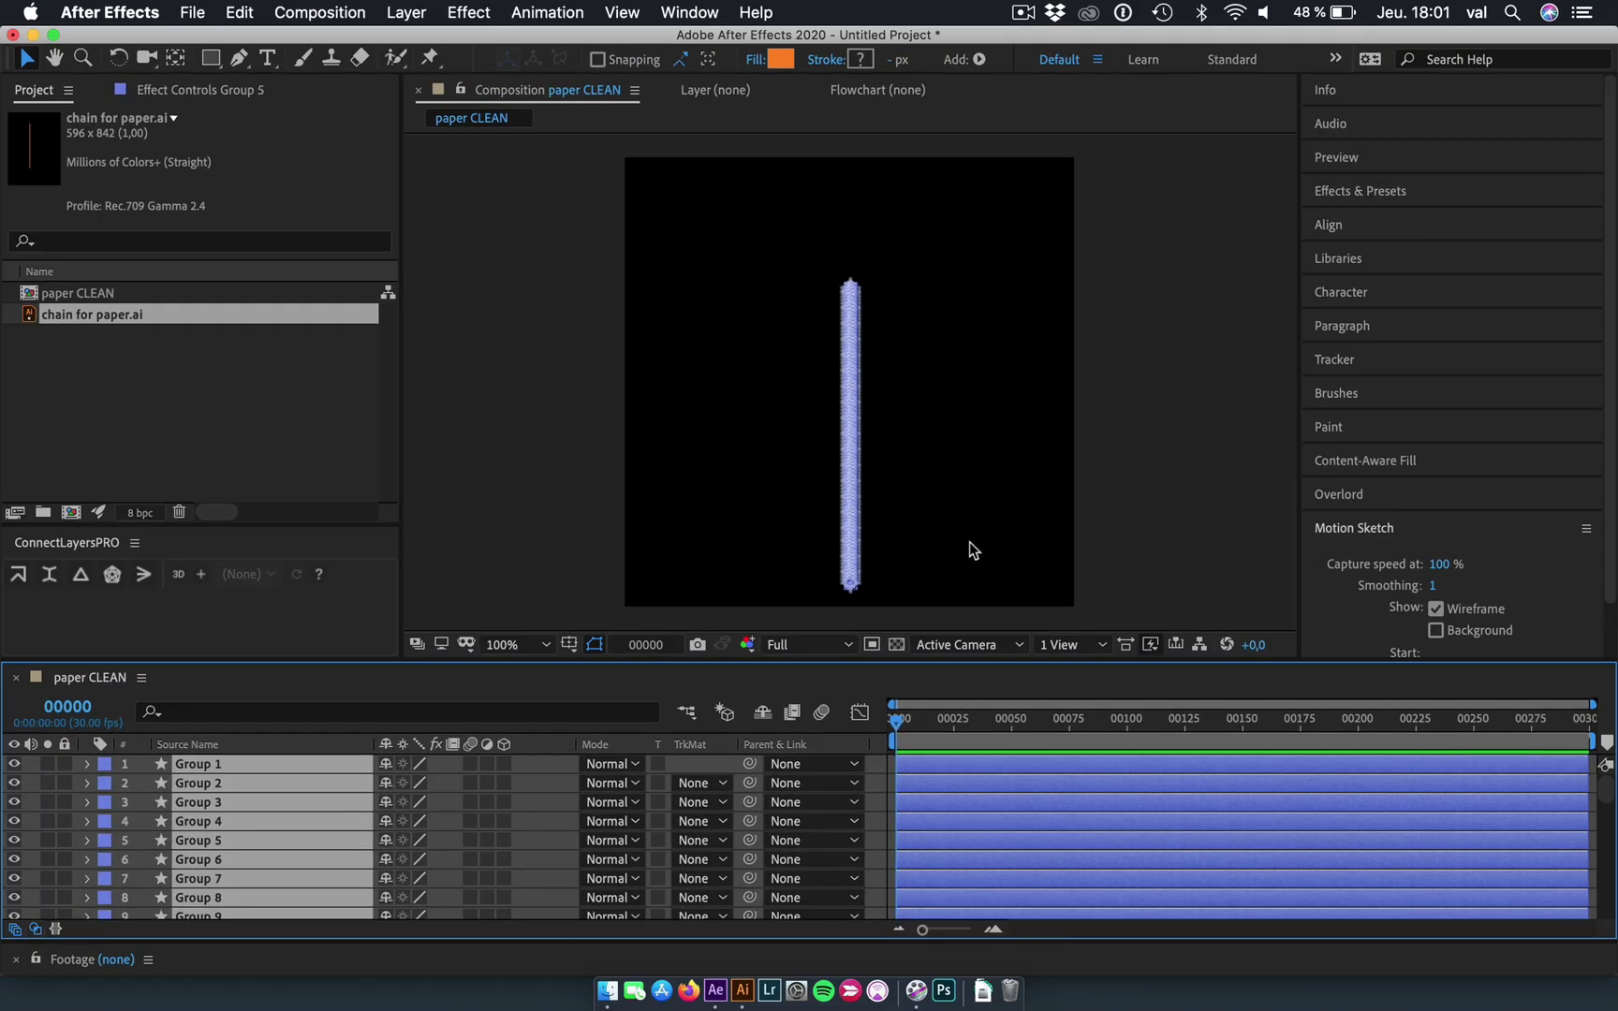
pyautogui.click(969, 542)
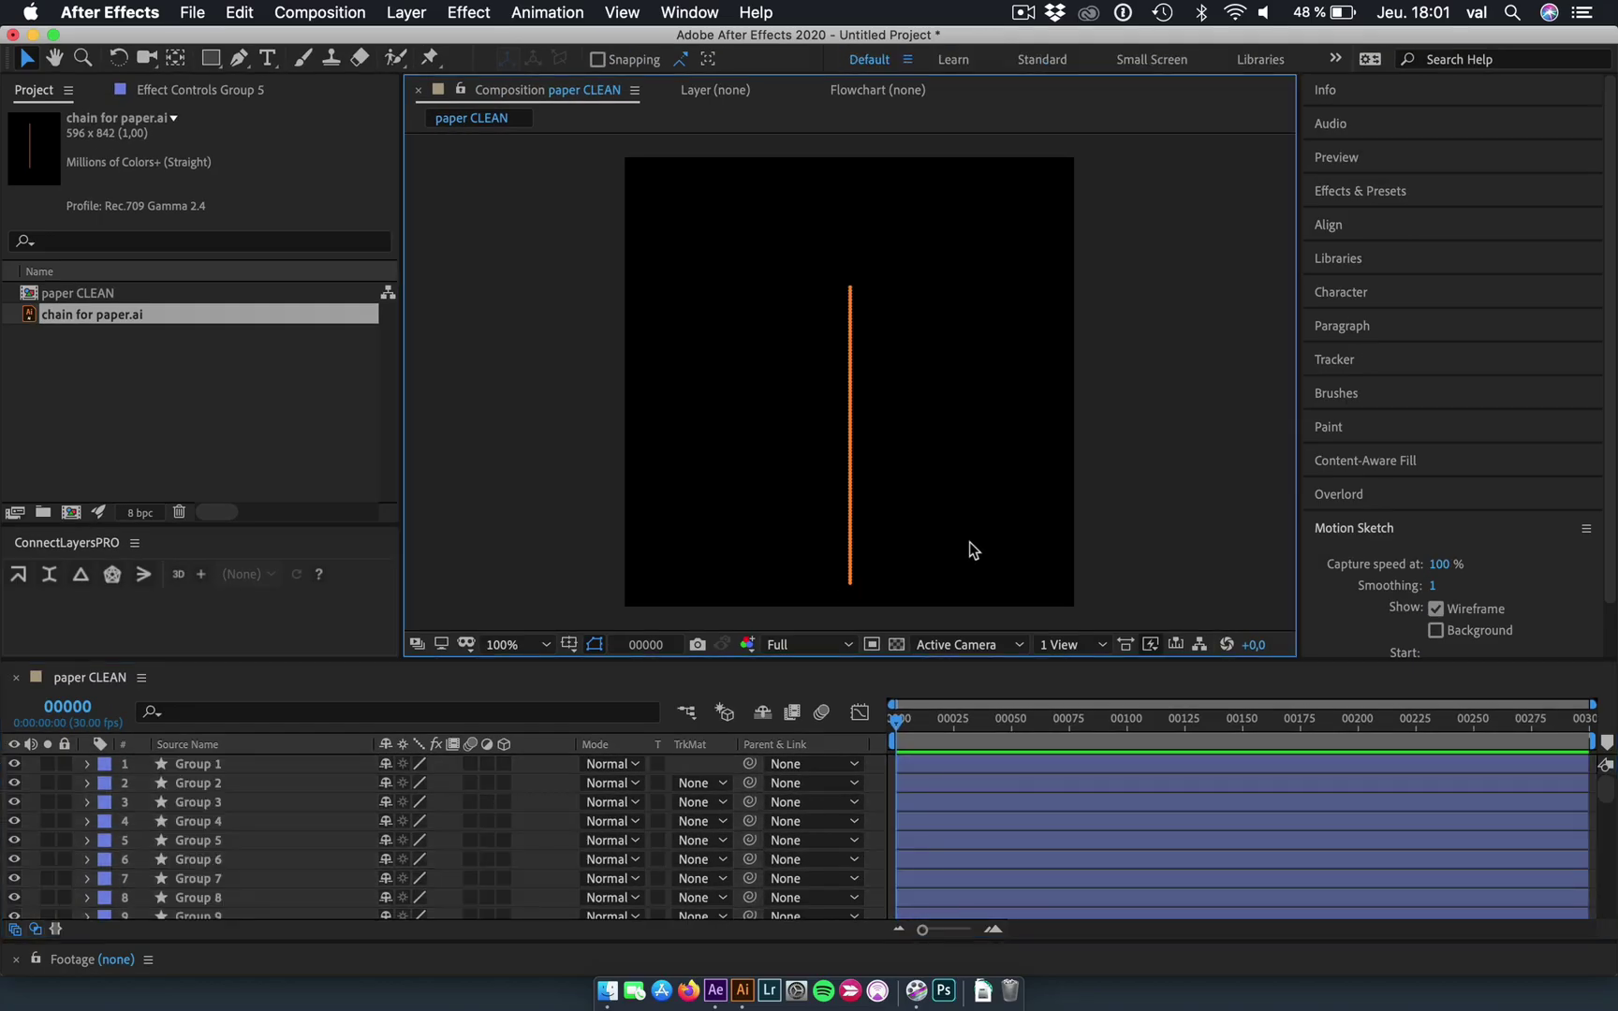
pyautogui.click(320, 13)
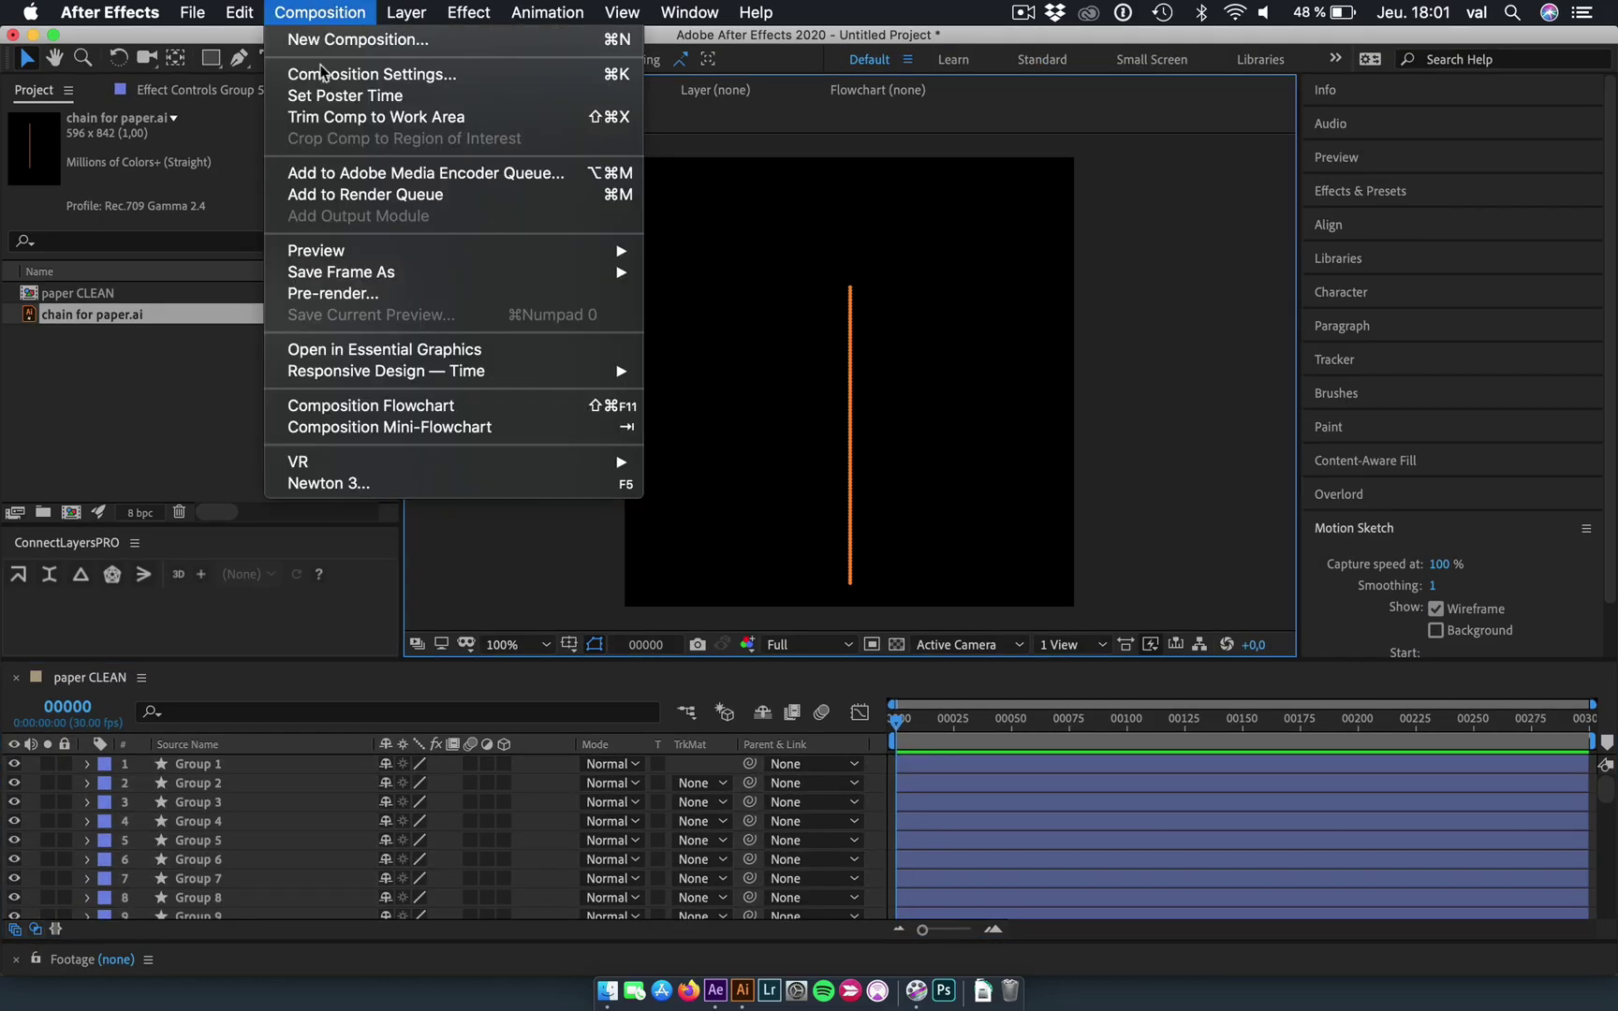
# Load paper CLEAN in Newton 3, reset the scene, enable Infinite Ground, and select all bodies.
pyautogui.click(370, 481)
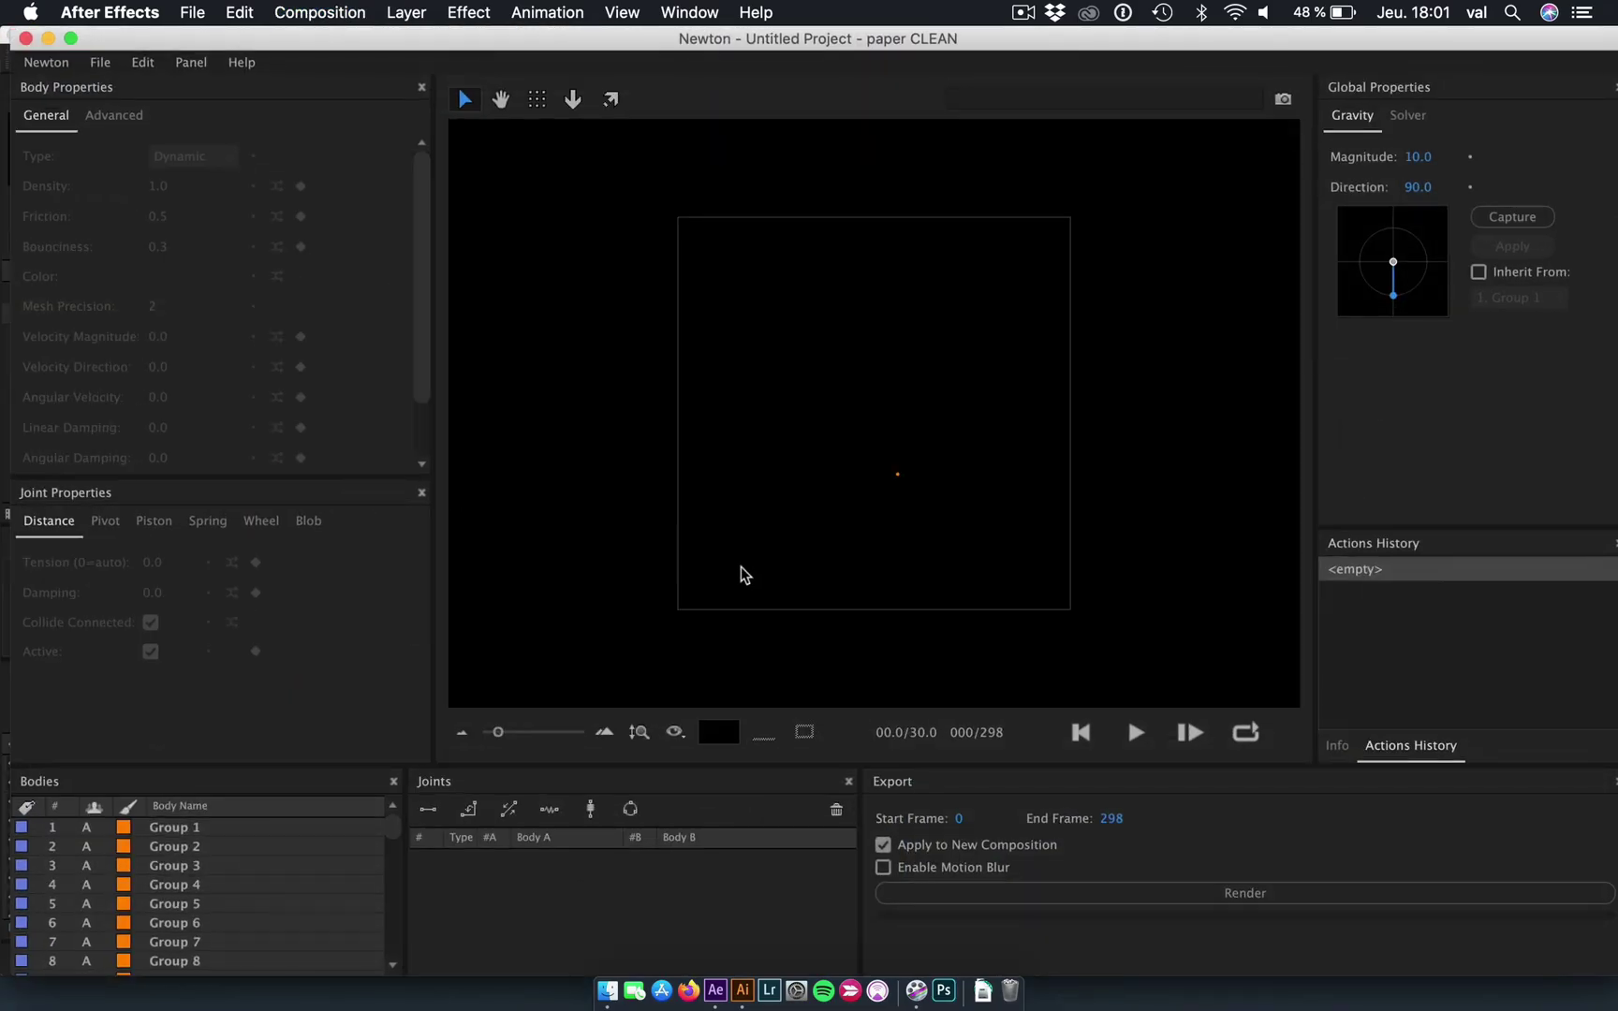
pyautogui.rightClick(862, 536)
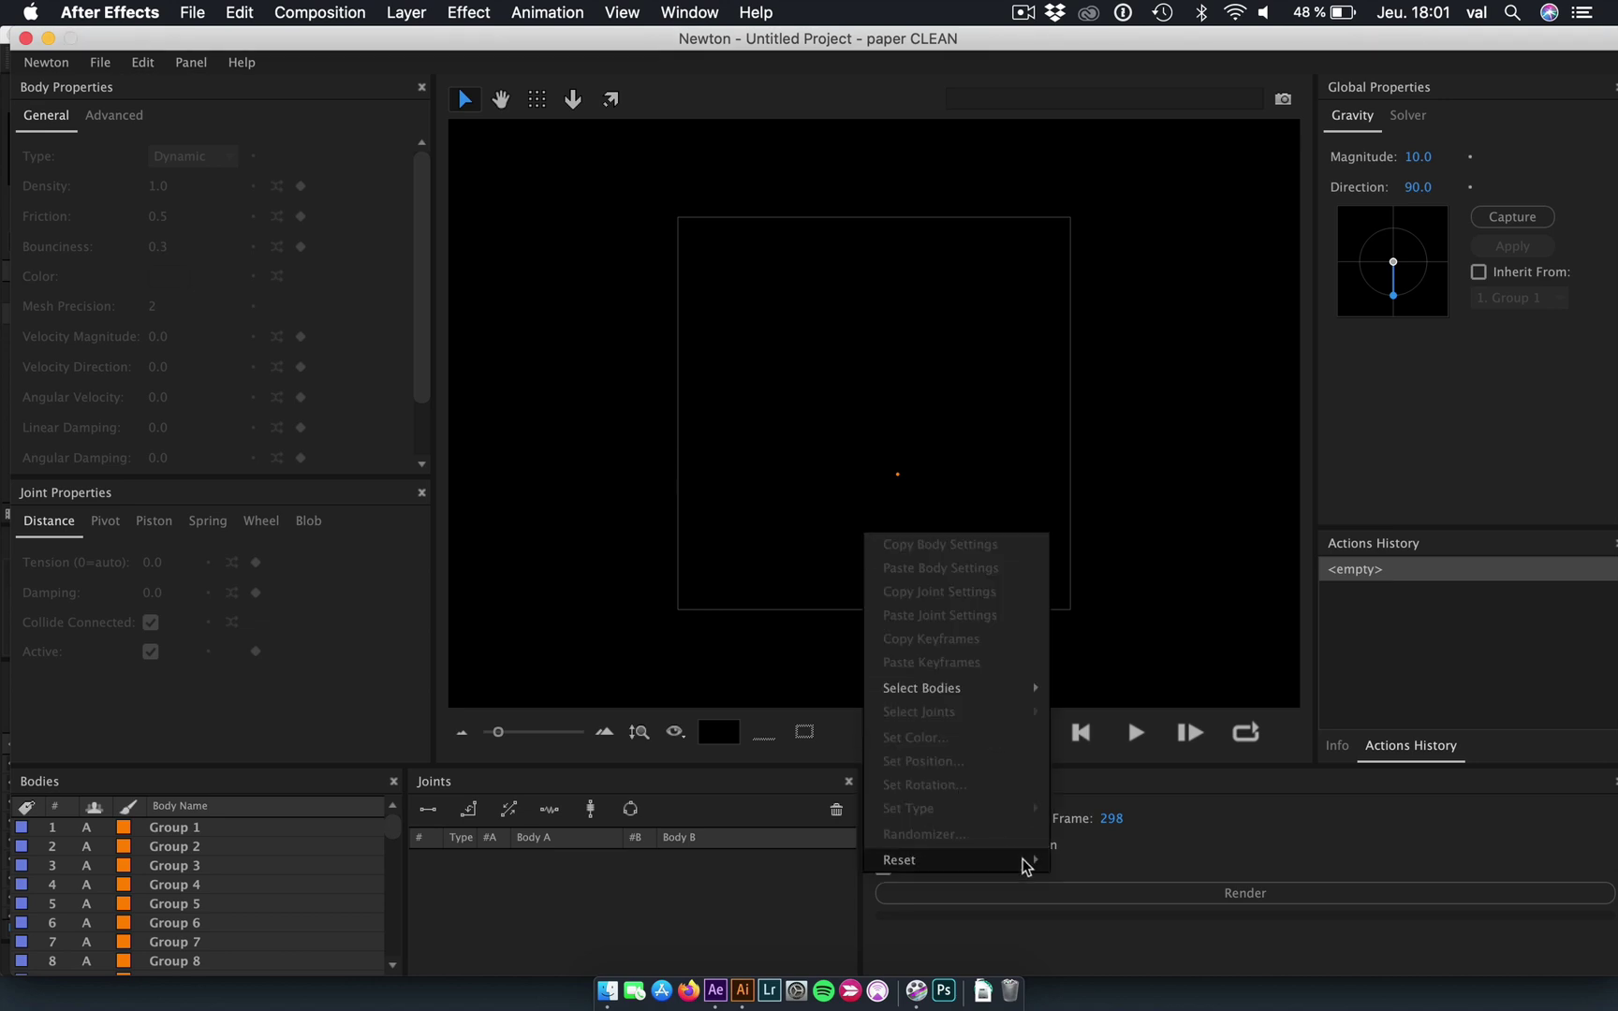
pyautogui.moveTo(1025, 861)
pyautogui.click(1105, 956)
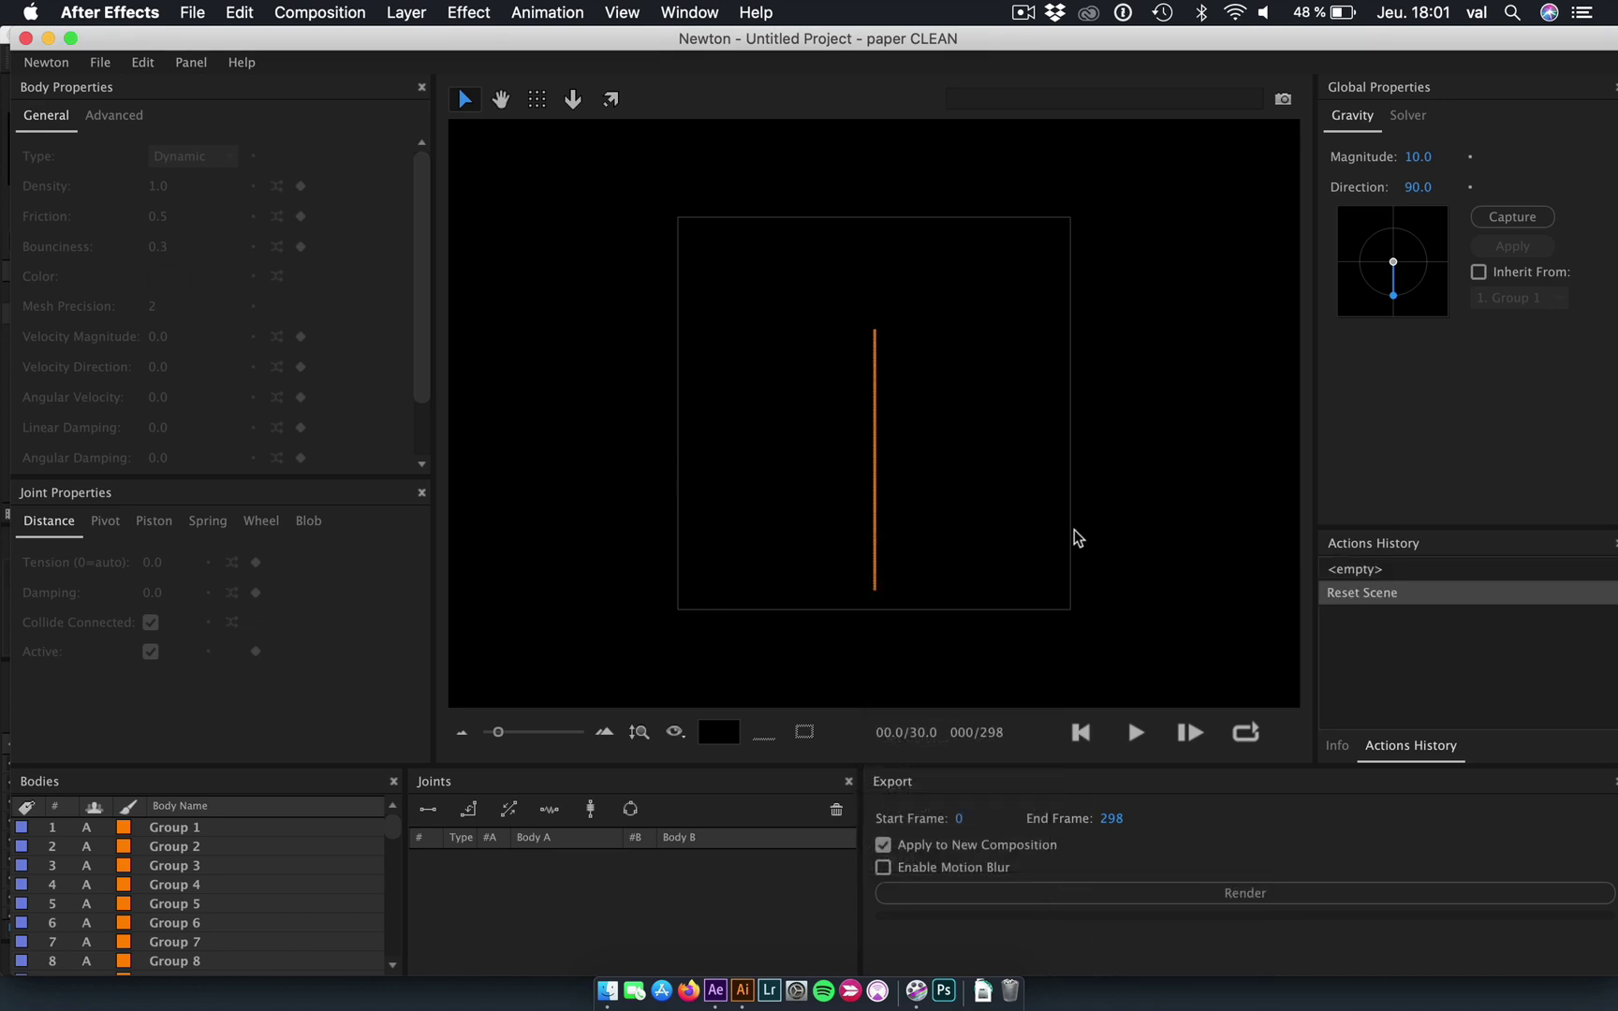
pyautogui.click(764, 734)
pyautogui.moveTo(843, 334); pyautogui.dragTo(965, 613)
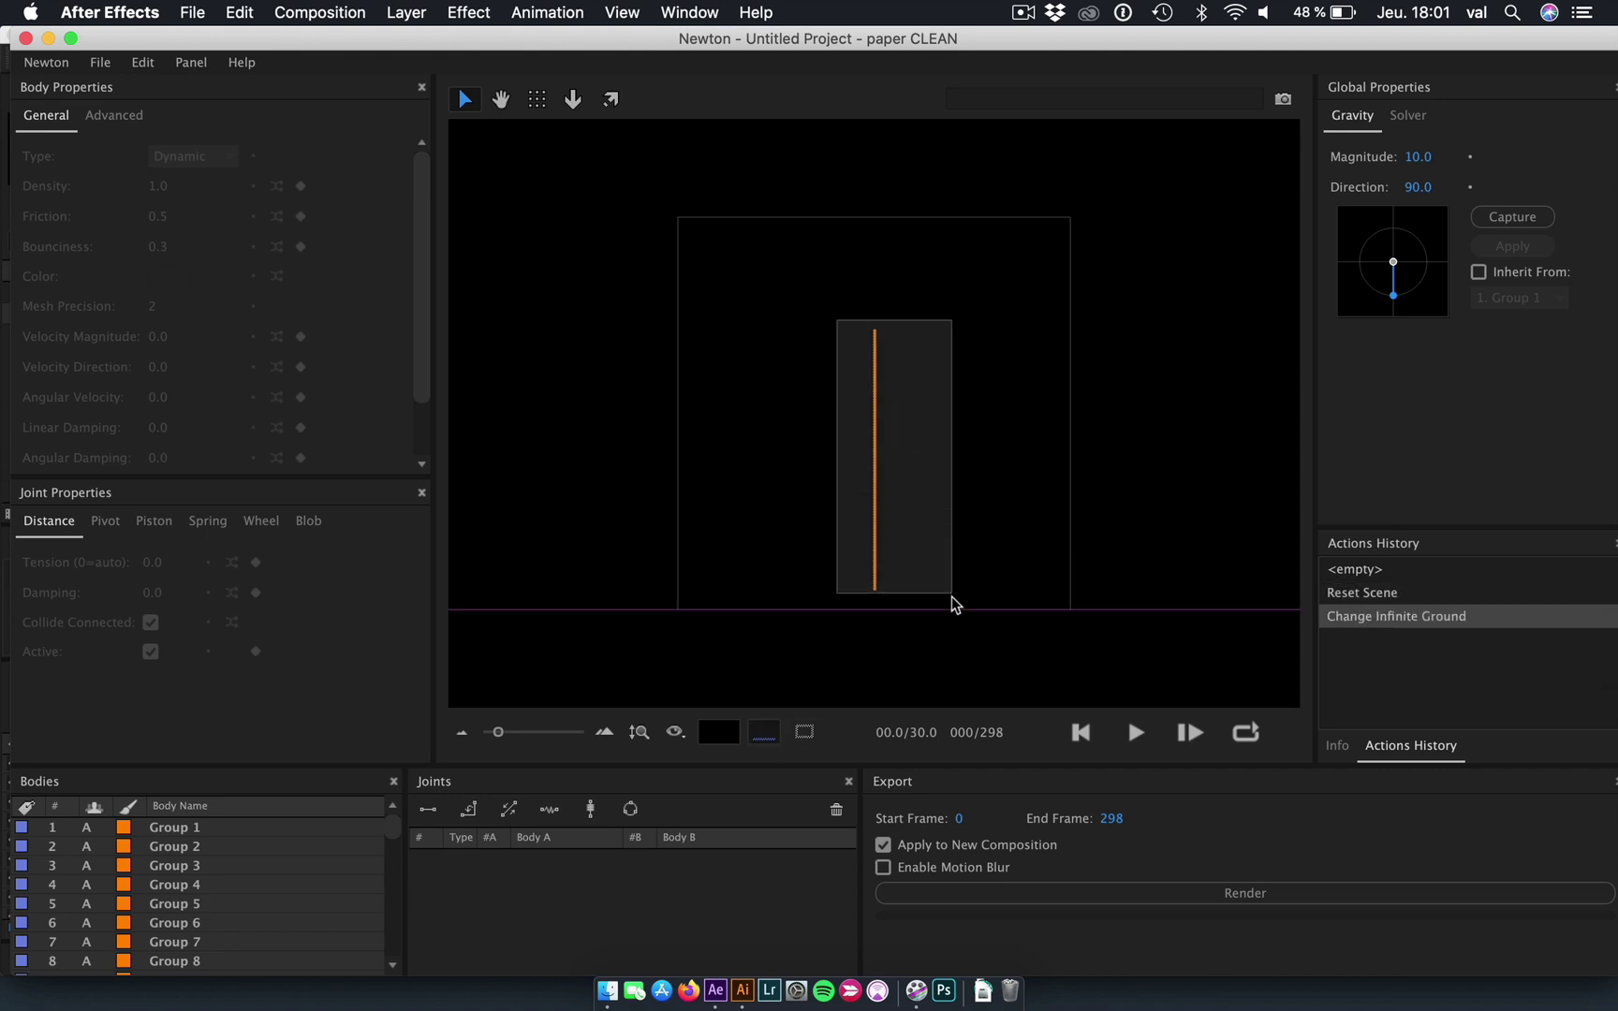
# Link the chain bodies with pivot joints, hide the joint overlay, and test the simulation.
pyautogui.click(468, 808)
pyautogui.click(675, 732)
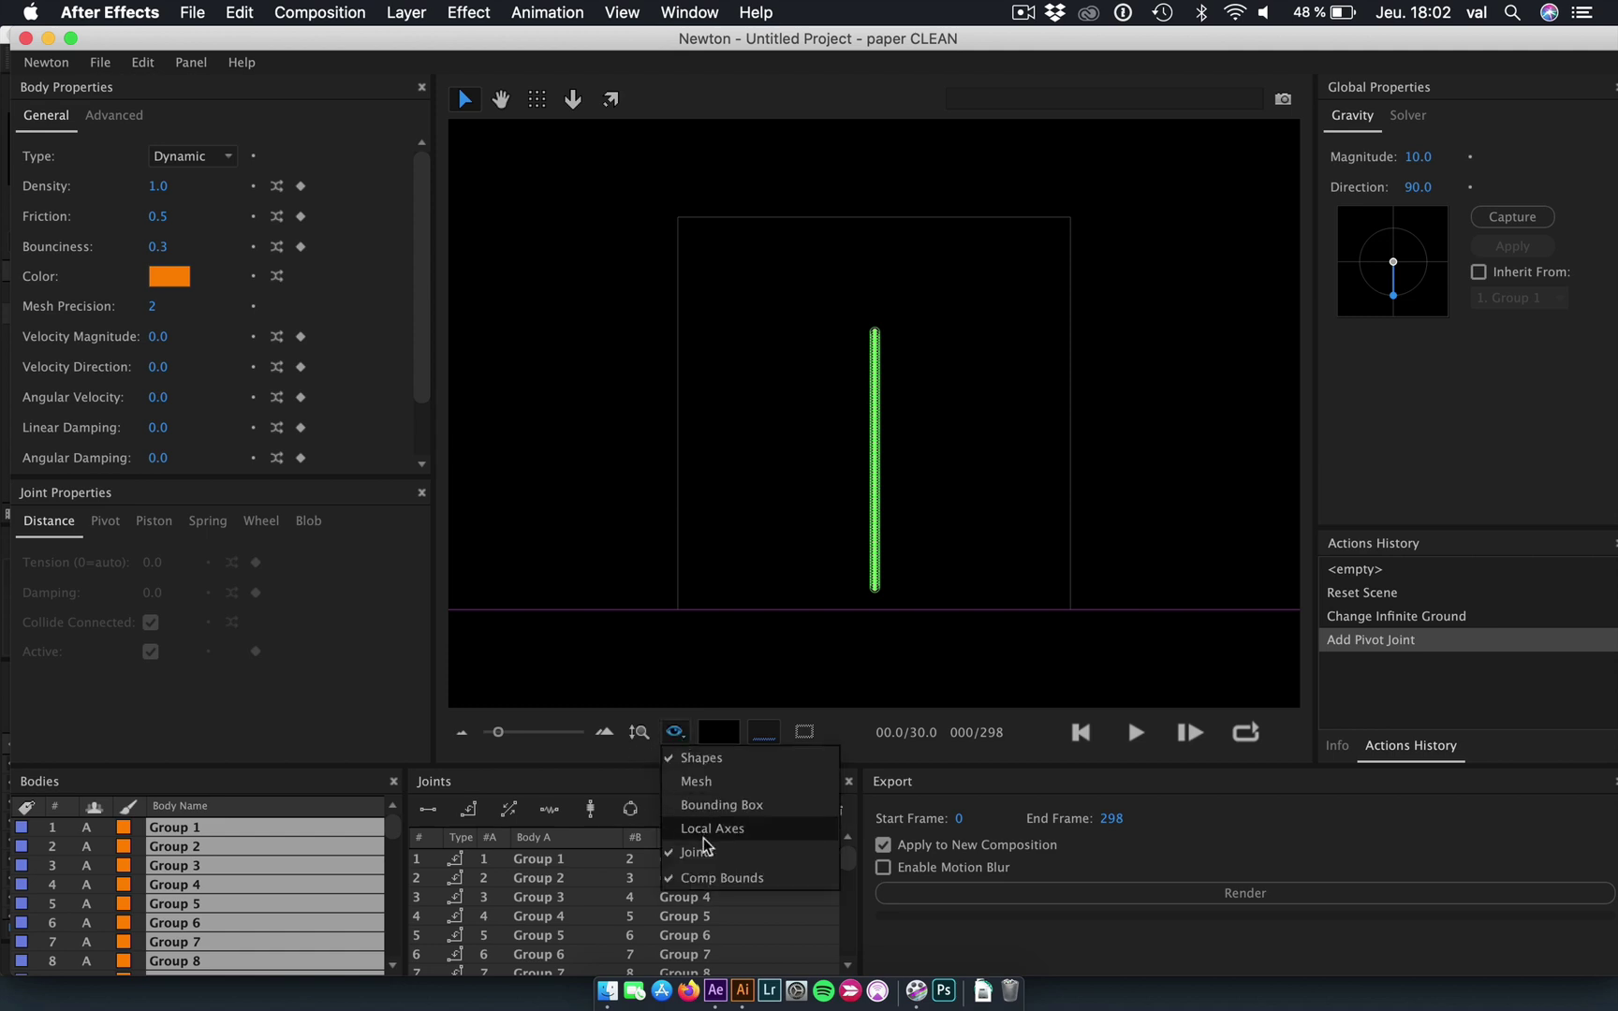
pyautogui.click(702, 854)
pyautogui.scroll(3, 880, 620)
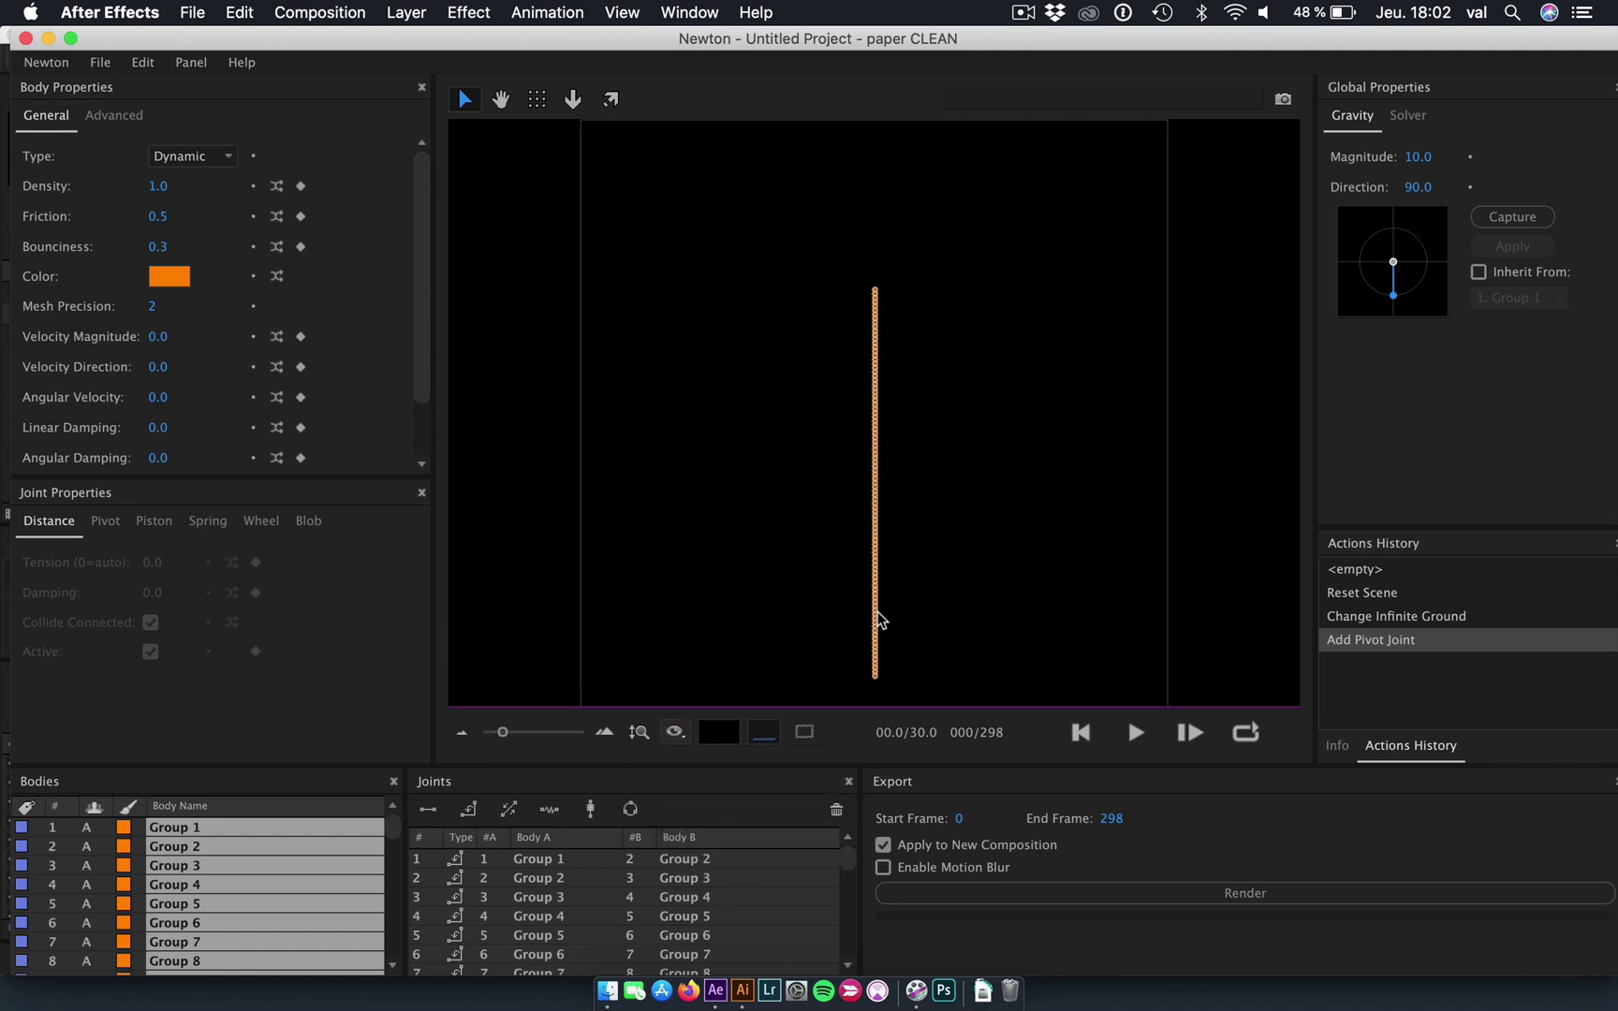
pyautogui.press('h')
pyautogui.moveTo(892, 506); pyautogui.dragTo(869, 553)
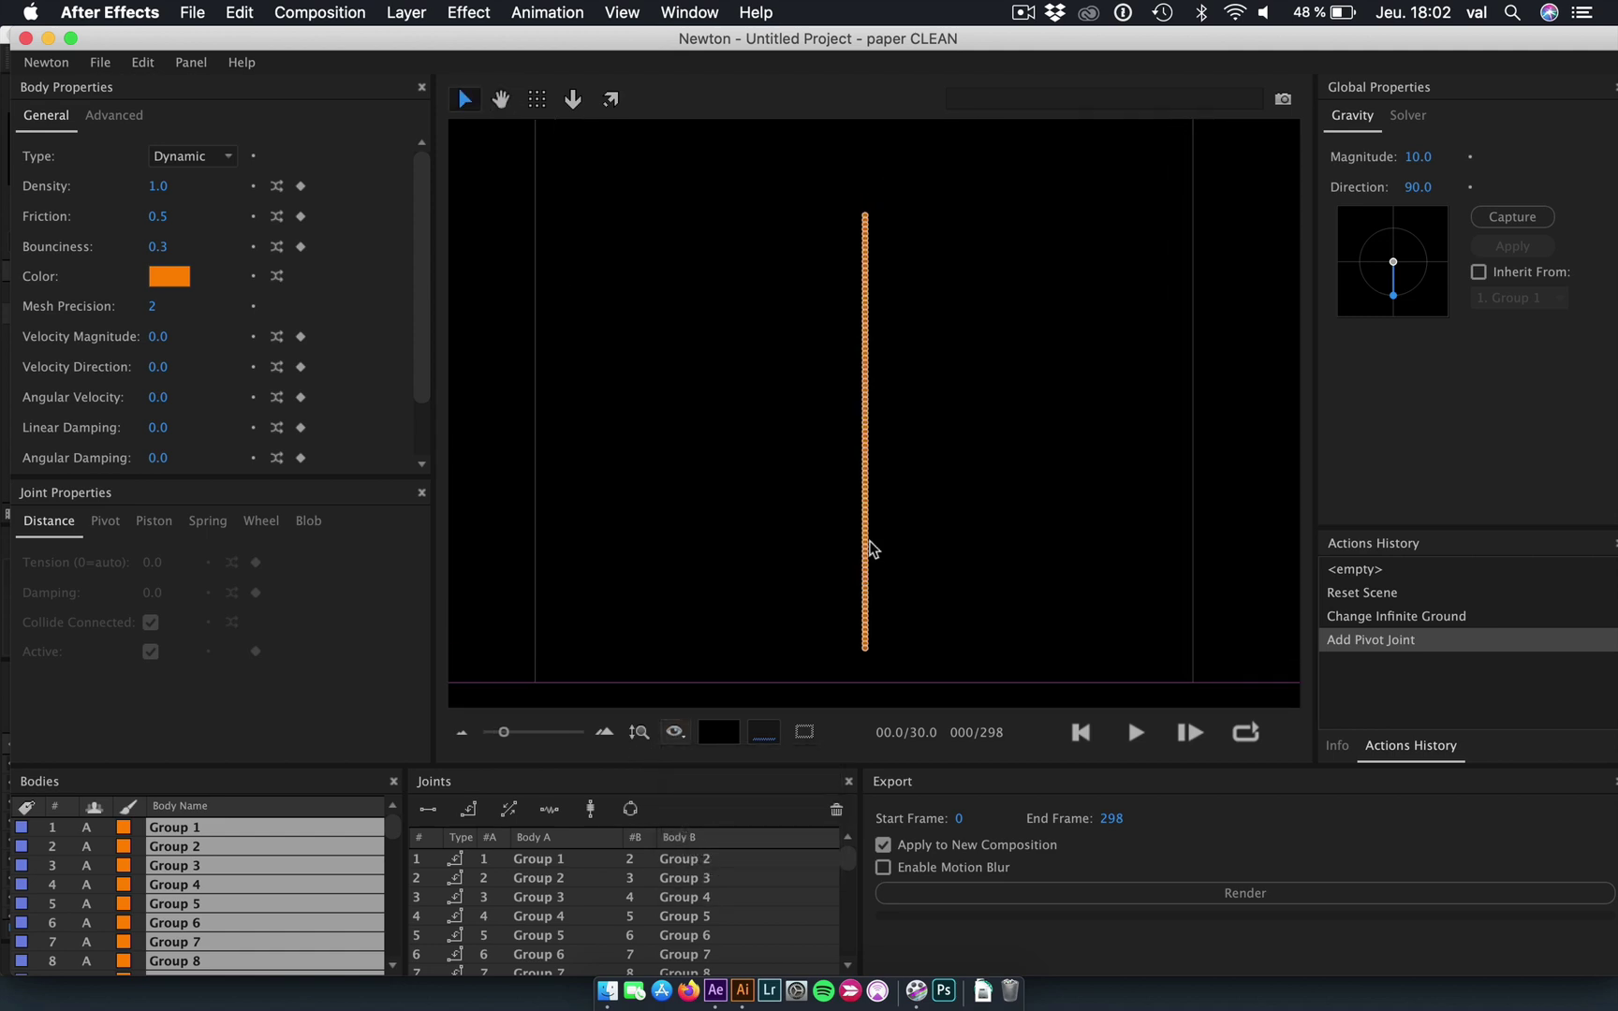
pyautogui.click(1136, 732)
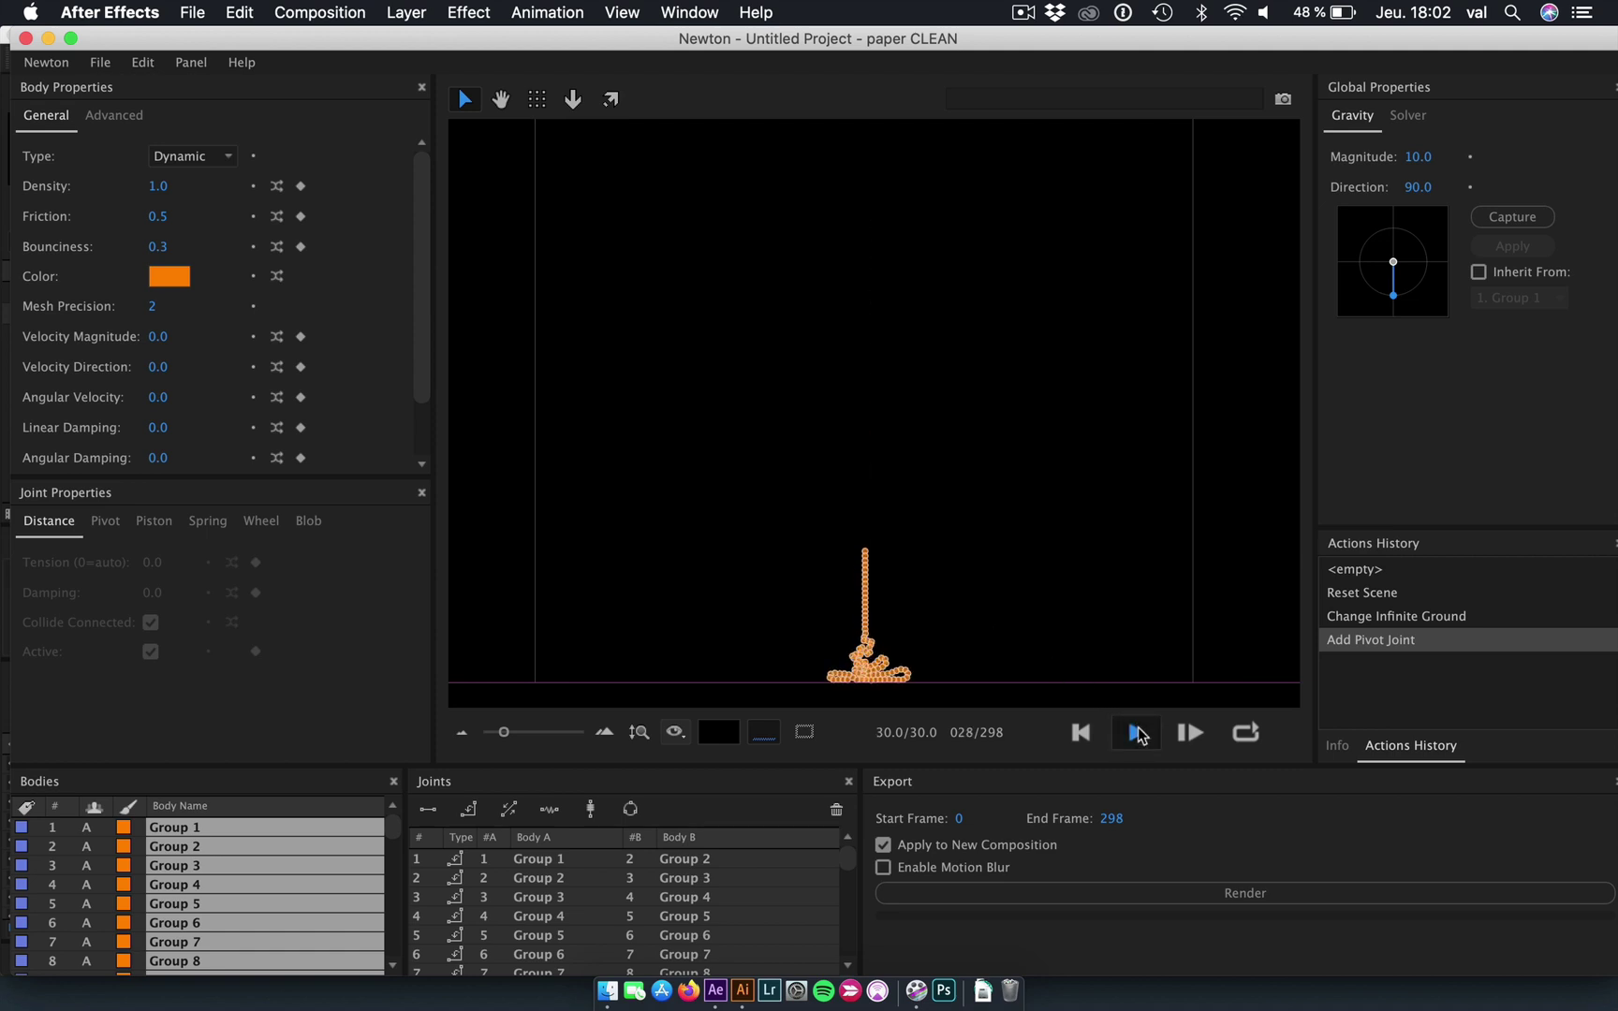
pyautogui.click(1081, 739)
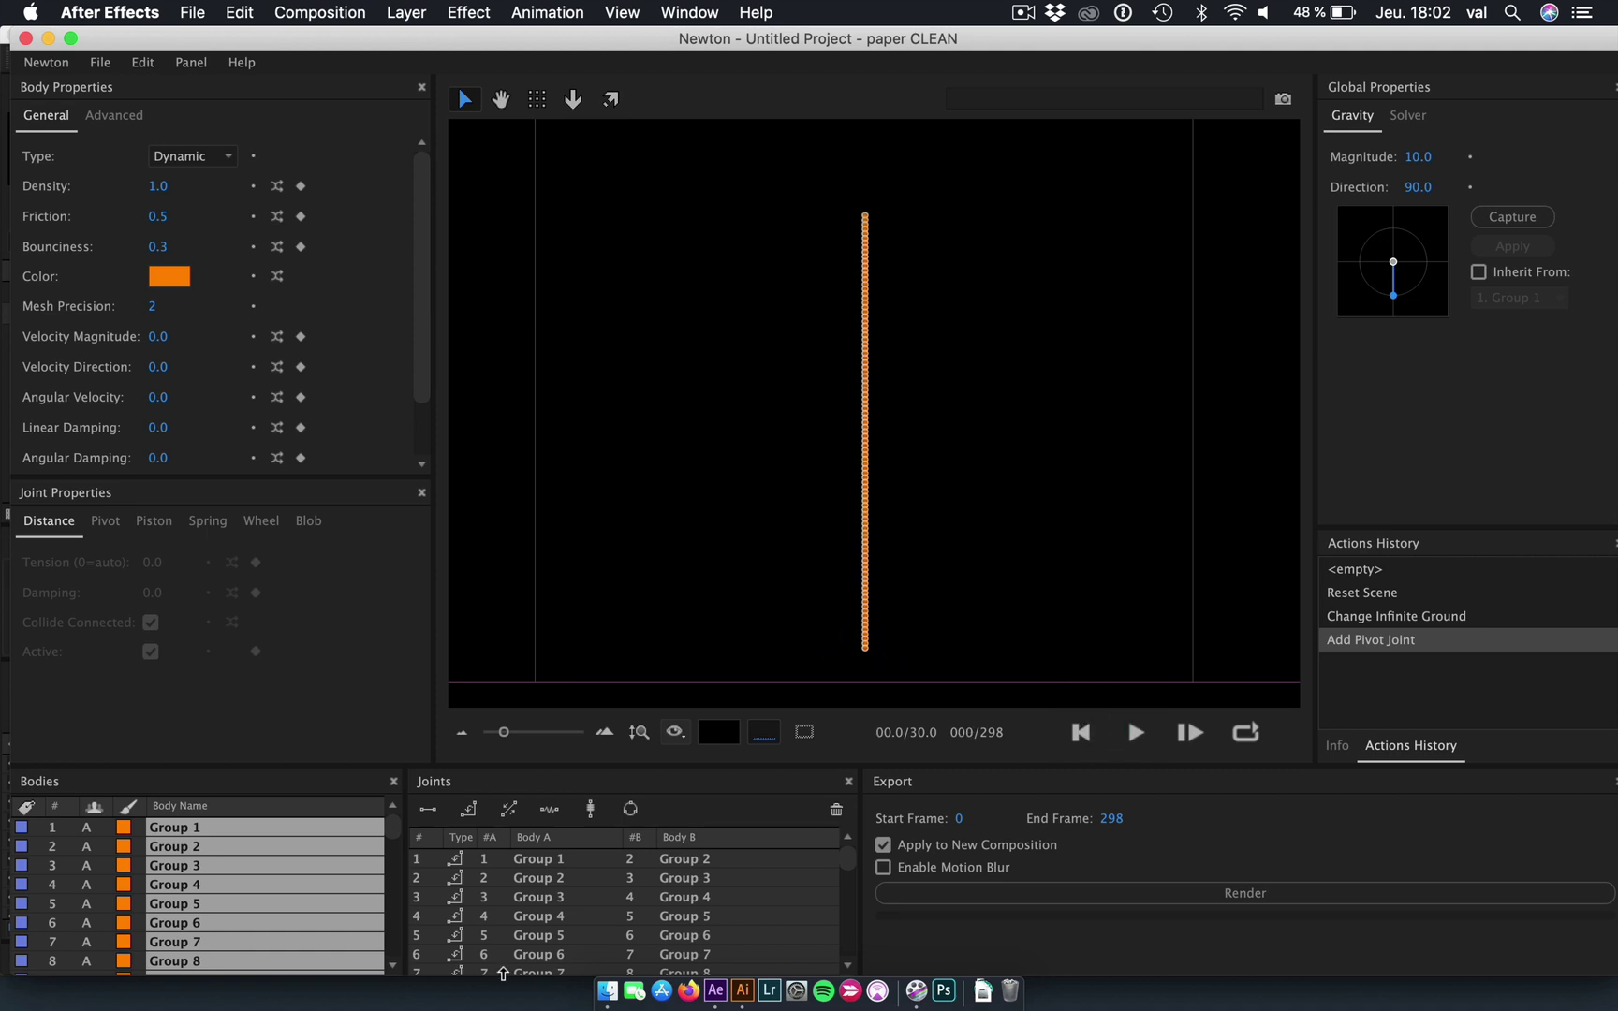
# Turn off Collide Connected for the pivot joints and replay the simulation.
pyautogui.click(496, 970)
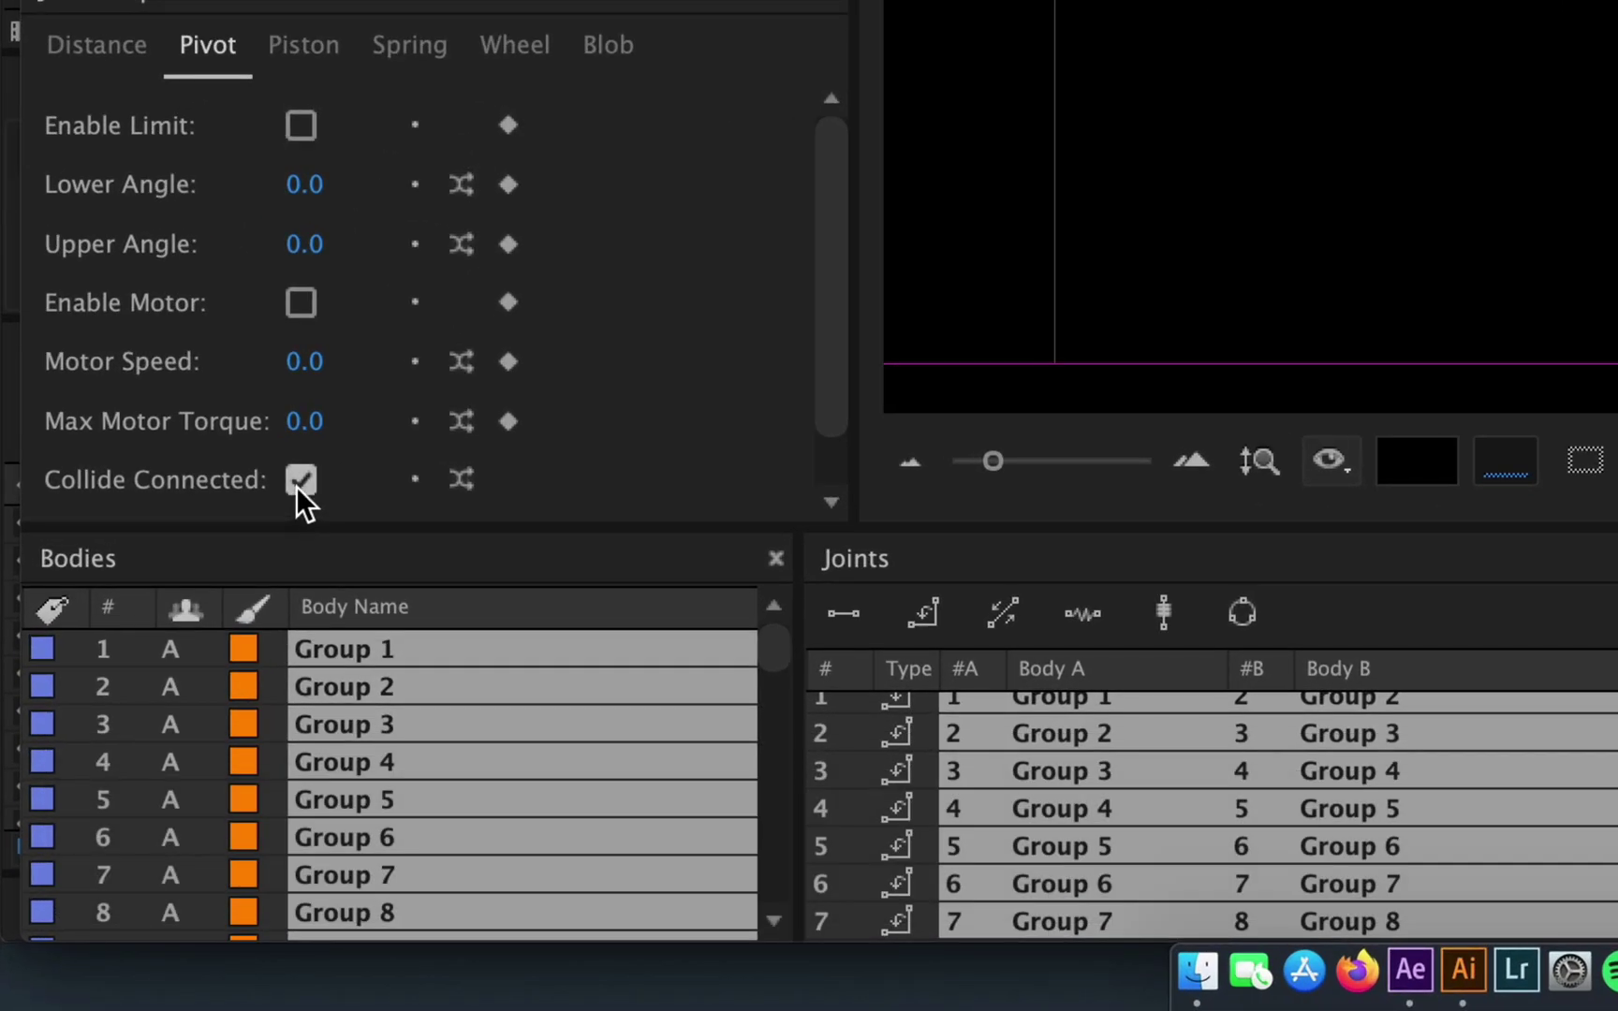
pyautogui.click(300, 481)
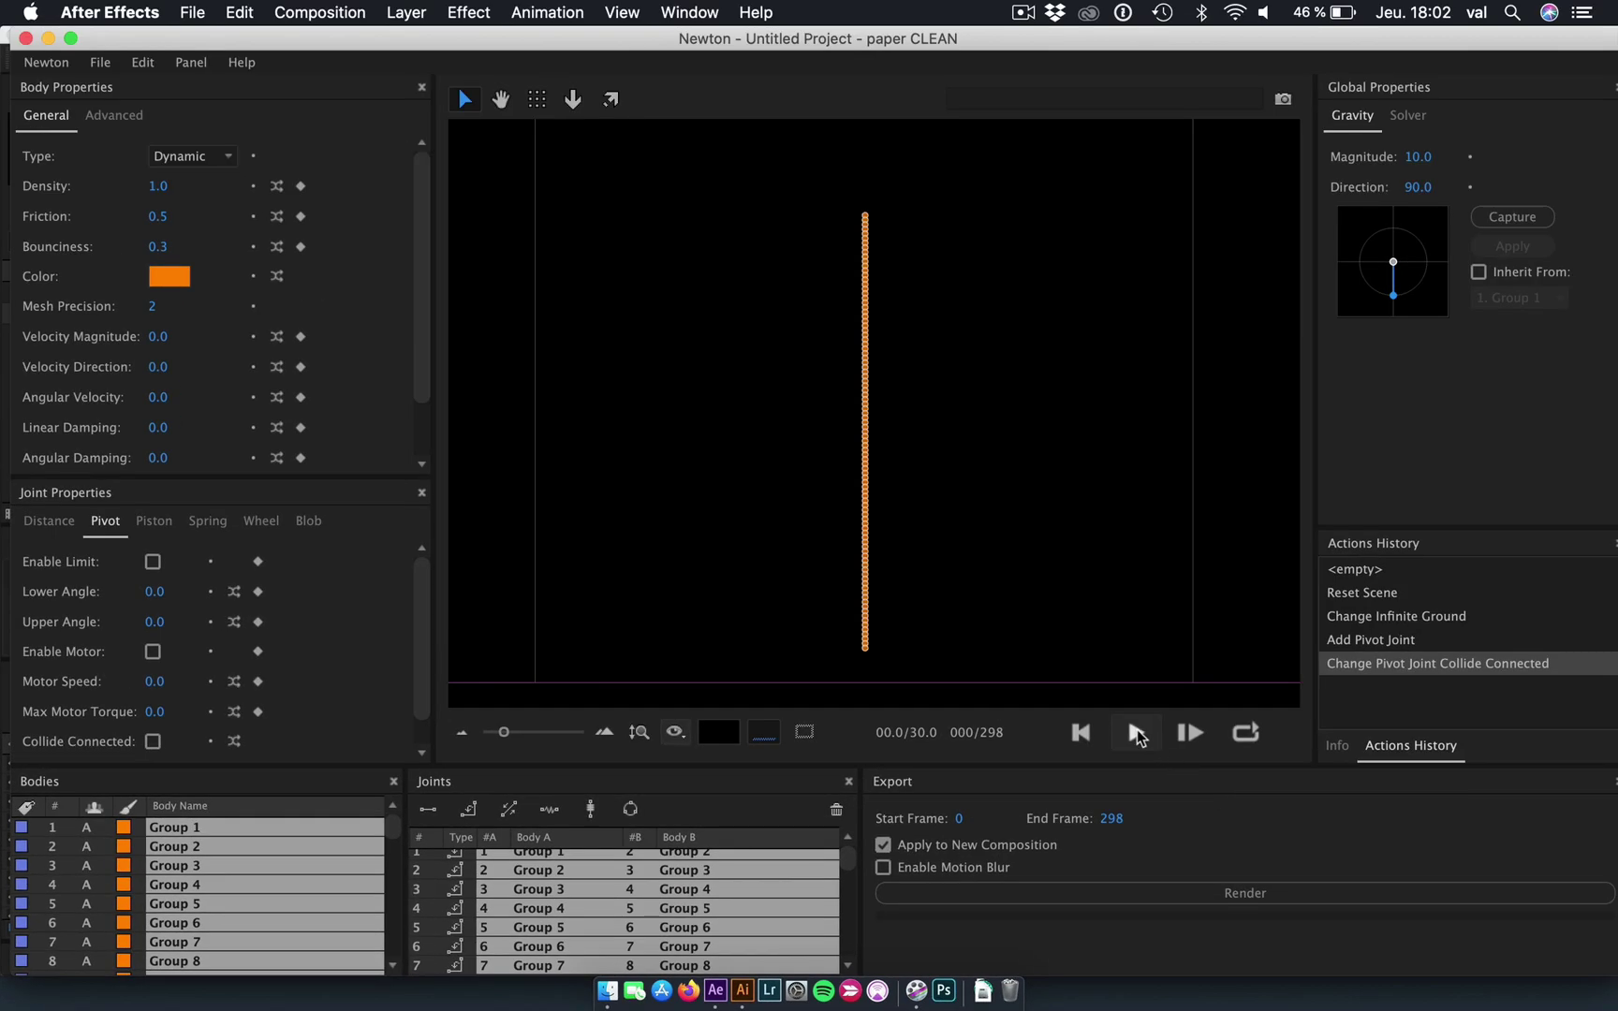
pyautogui.click(1135, 733)
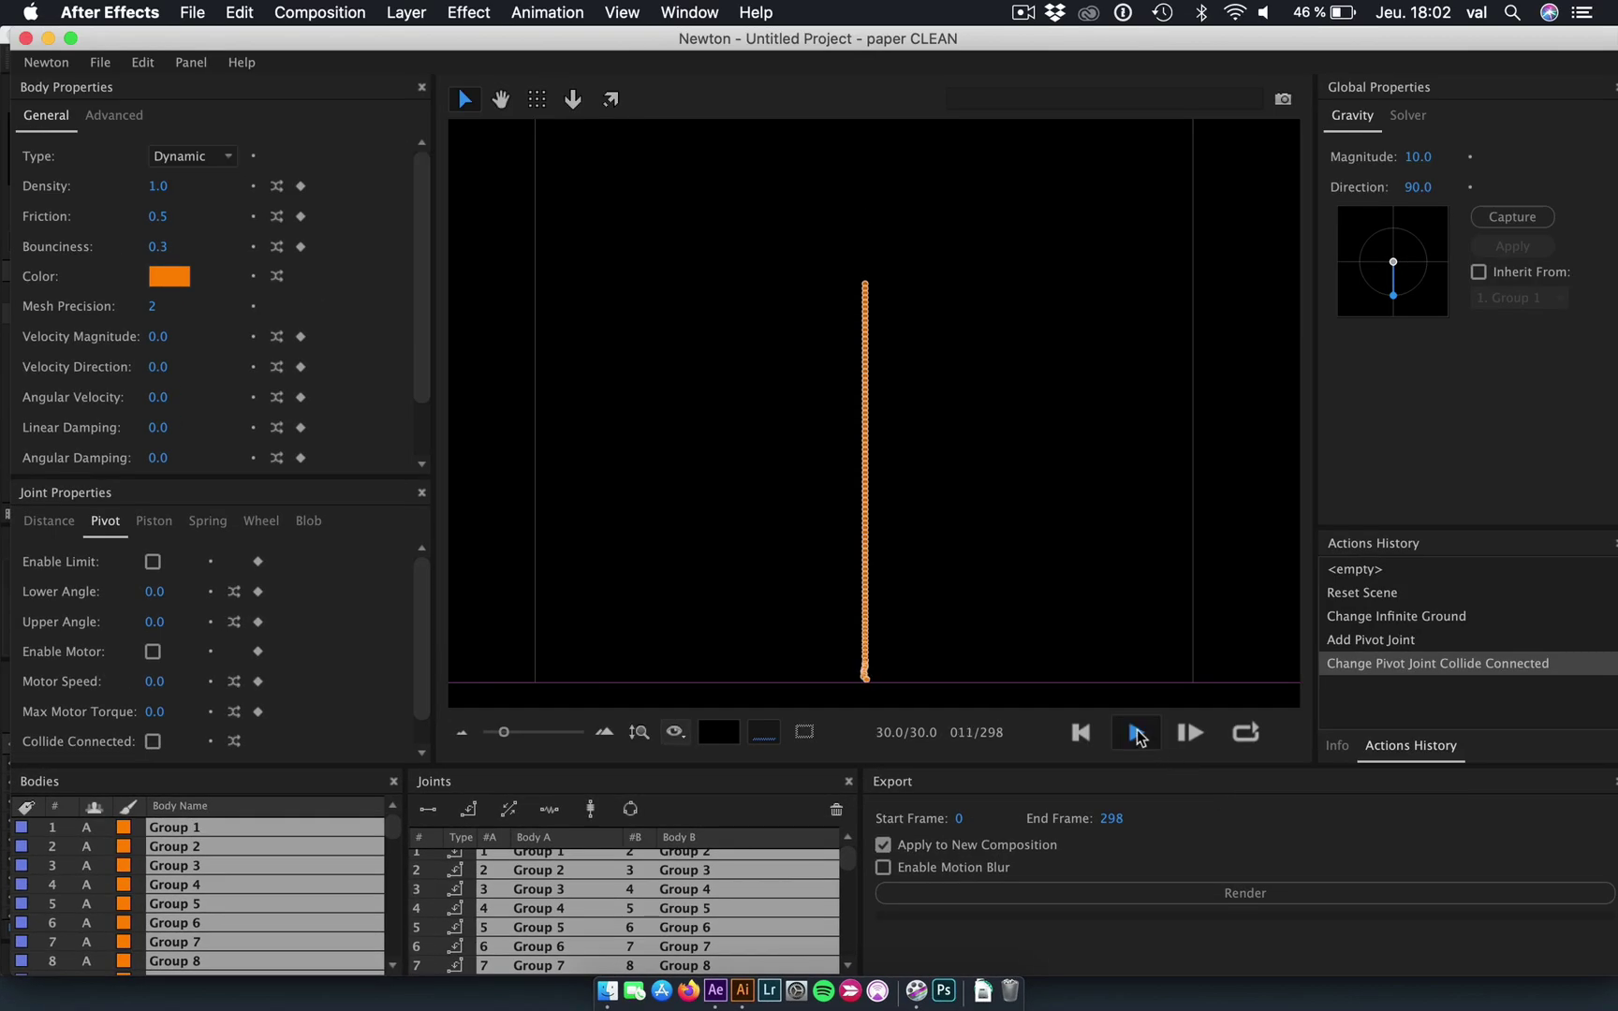
pyautogui.click(1082, 734)
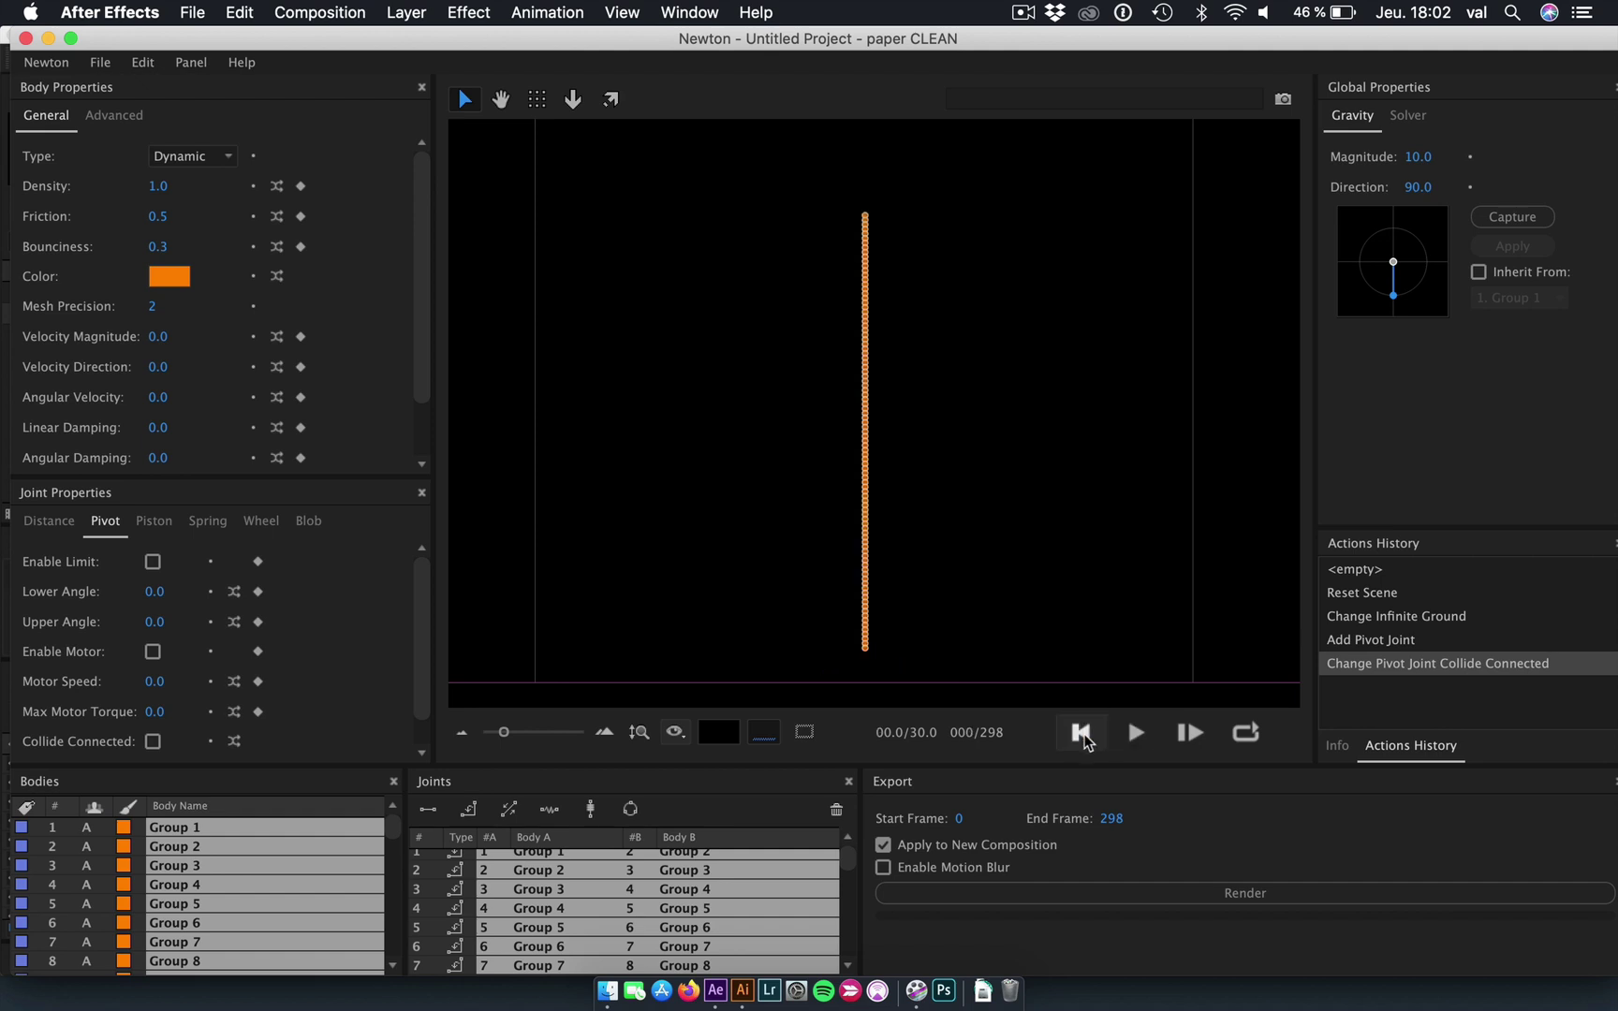
# Add a piston joint to the chain, check the joint overlay, and replay the fall.
pyautogui.click(509, 809)
pyautogui.click(674, 732)
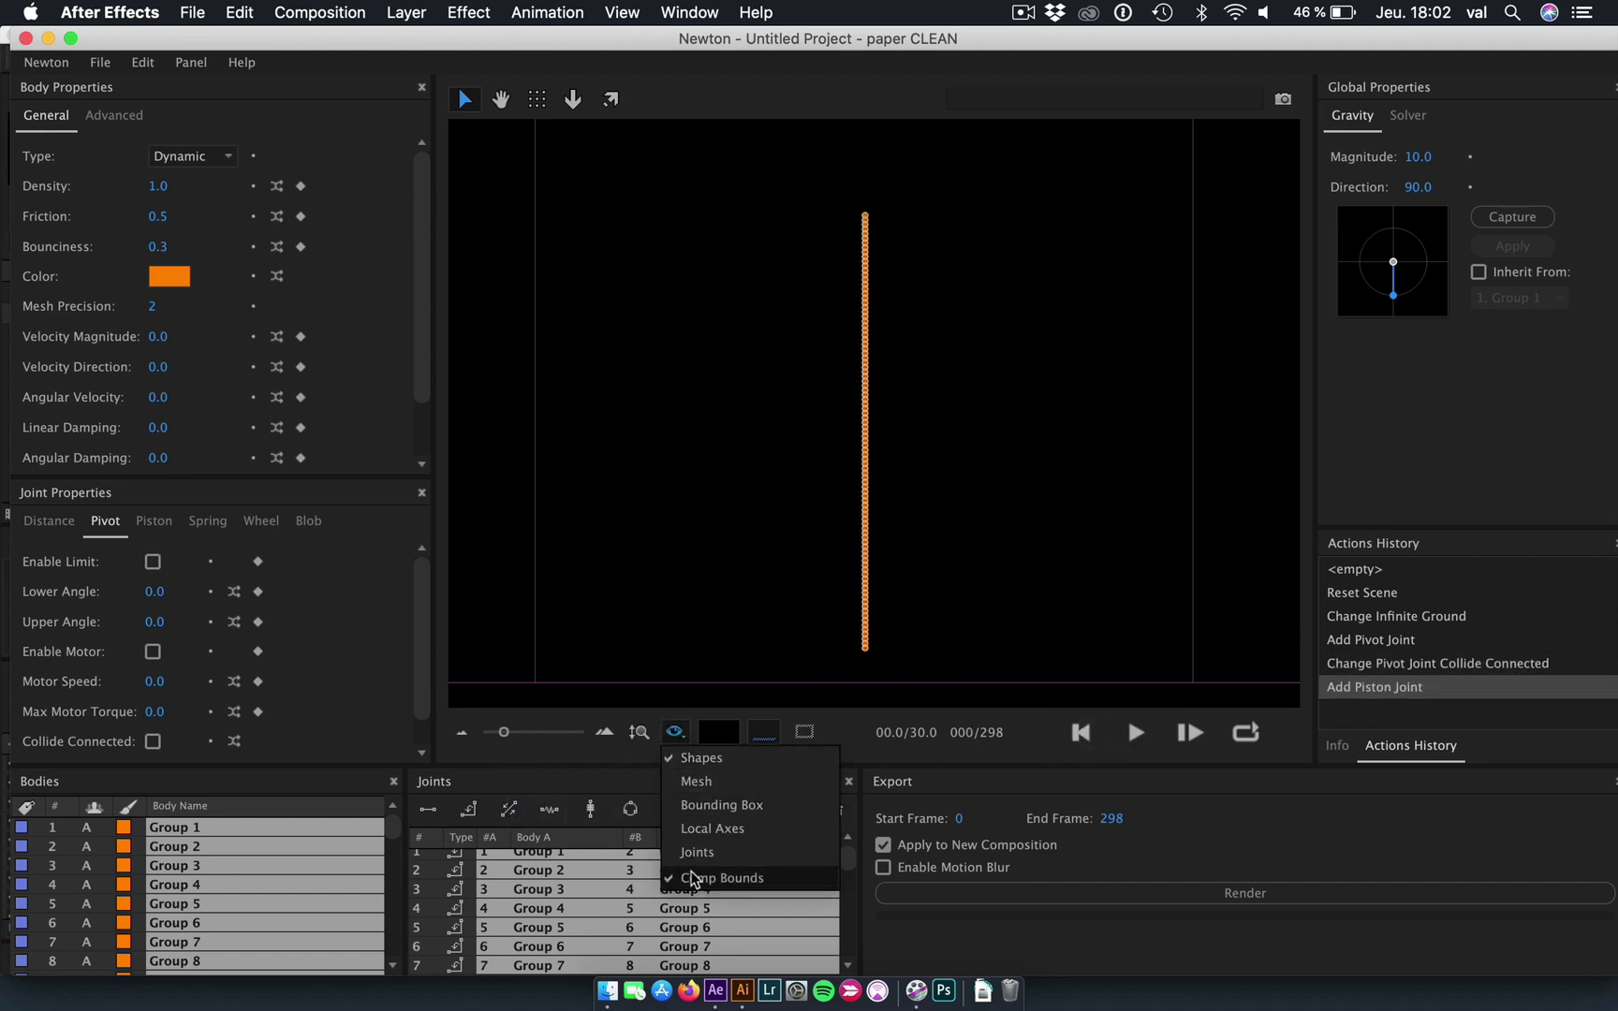
pyautogui.click(704, 857)
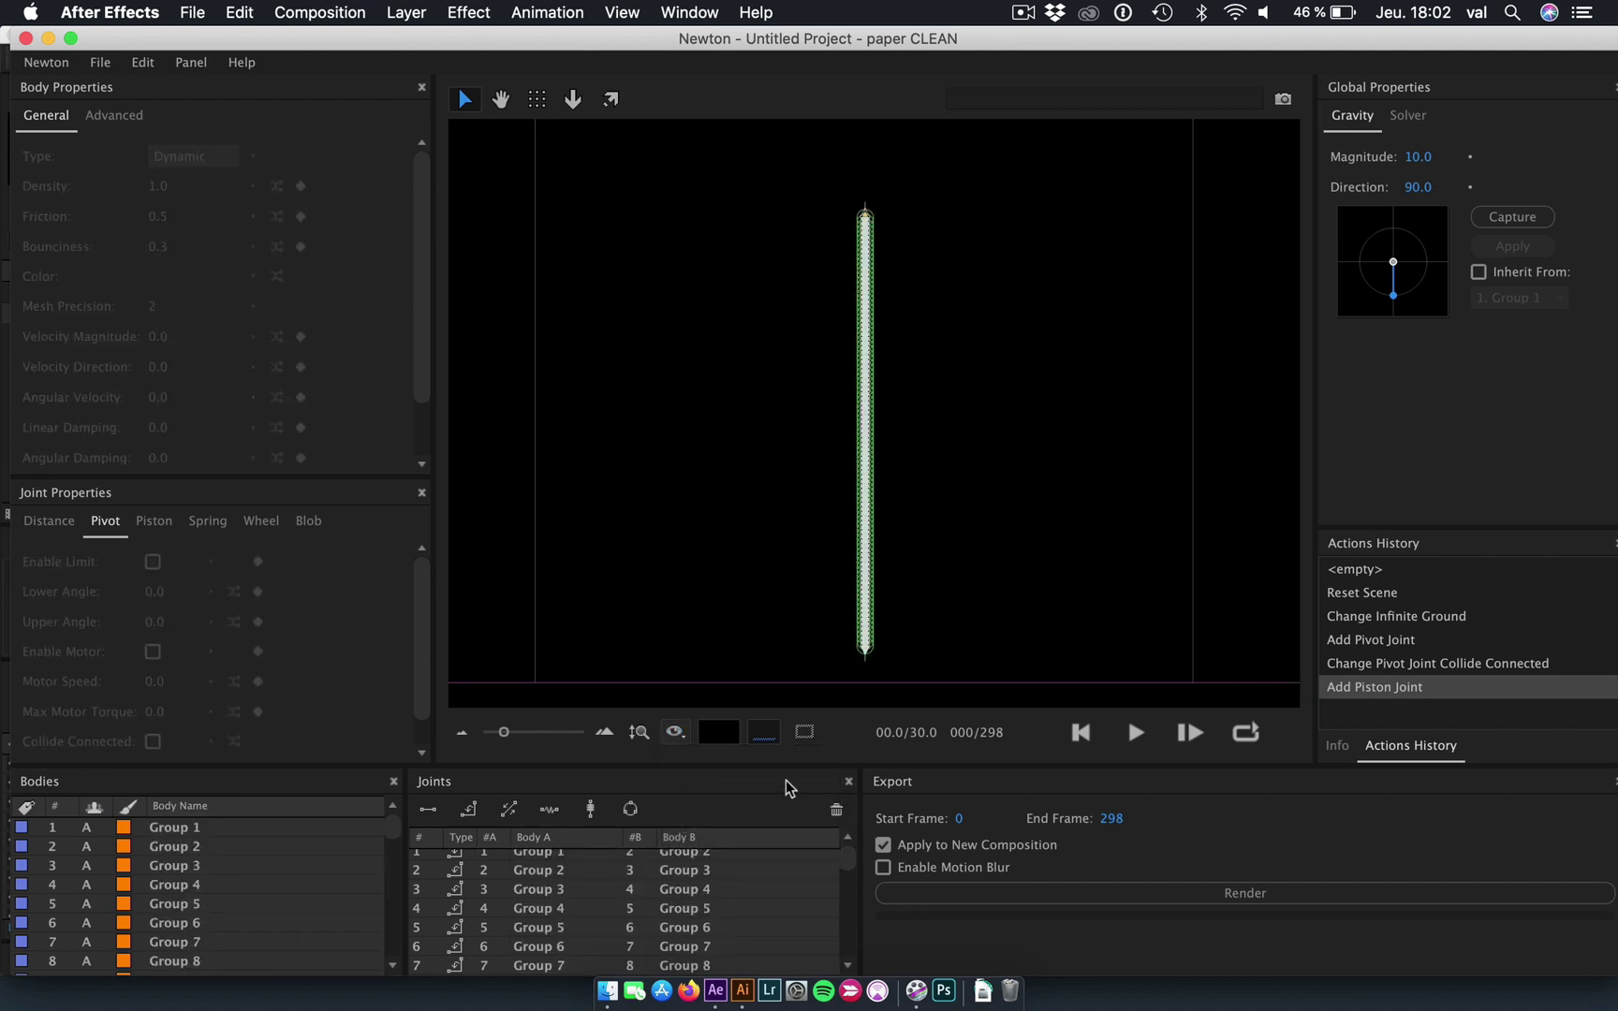
pyautogui.click(672, 730)
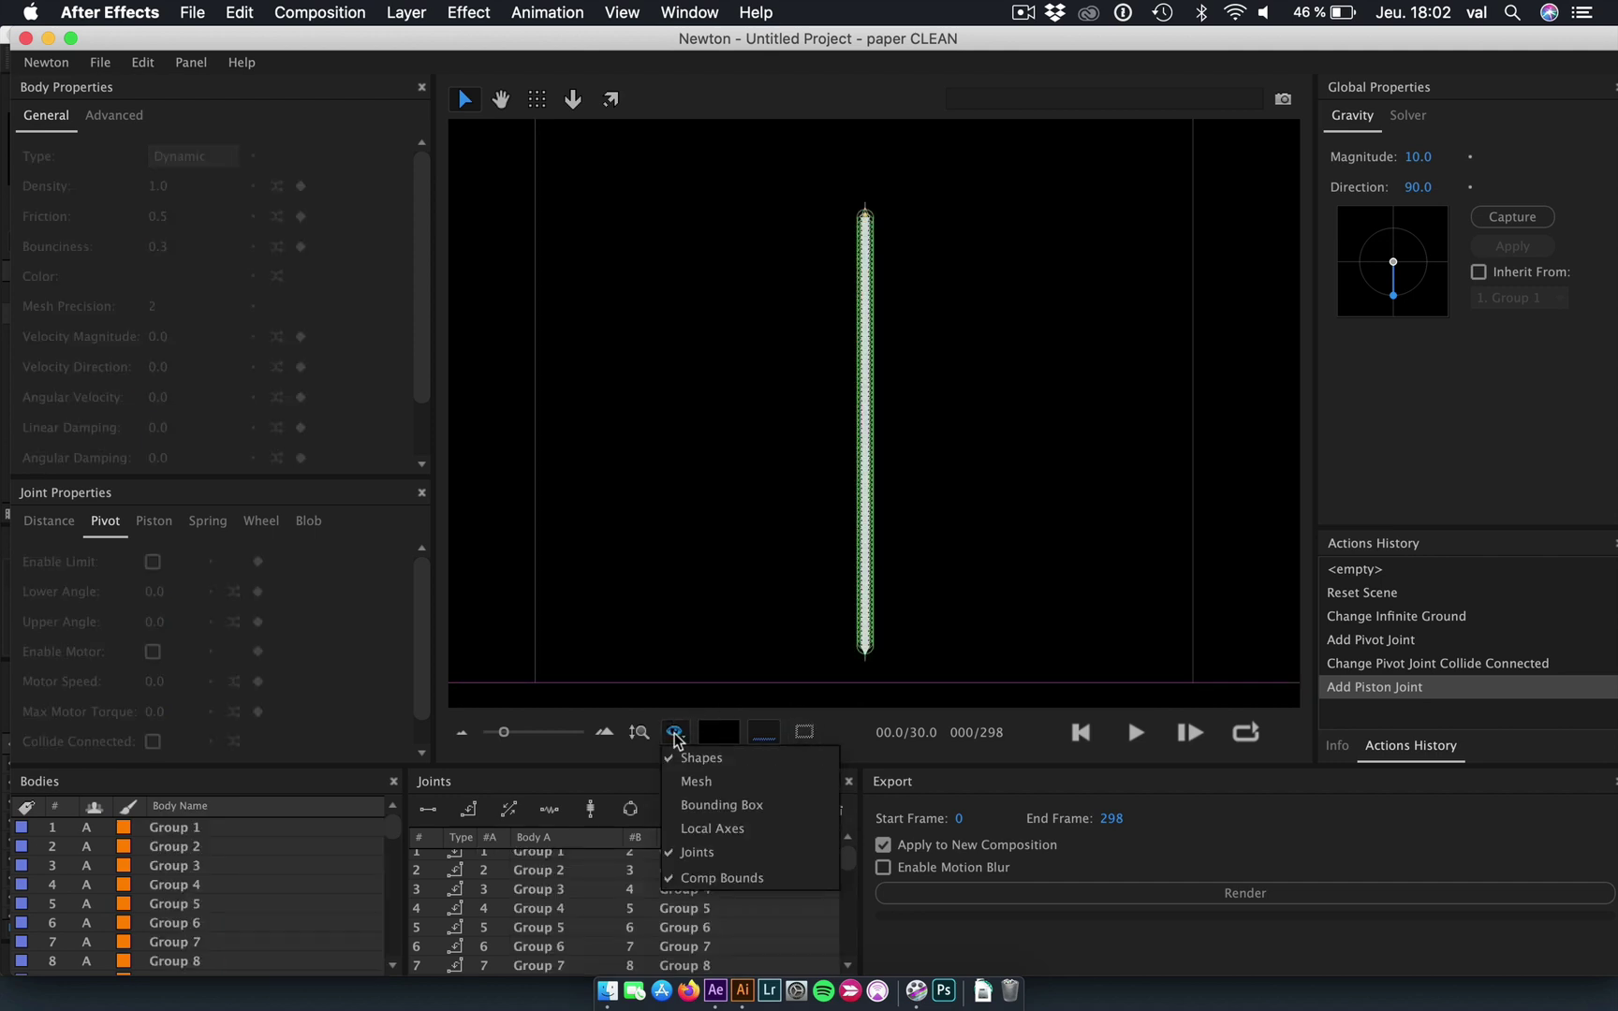
pyautogui.click(707, 853)
pyautogui.click(1135, 733)
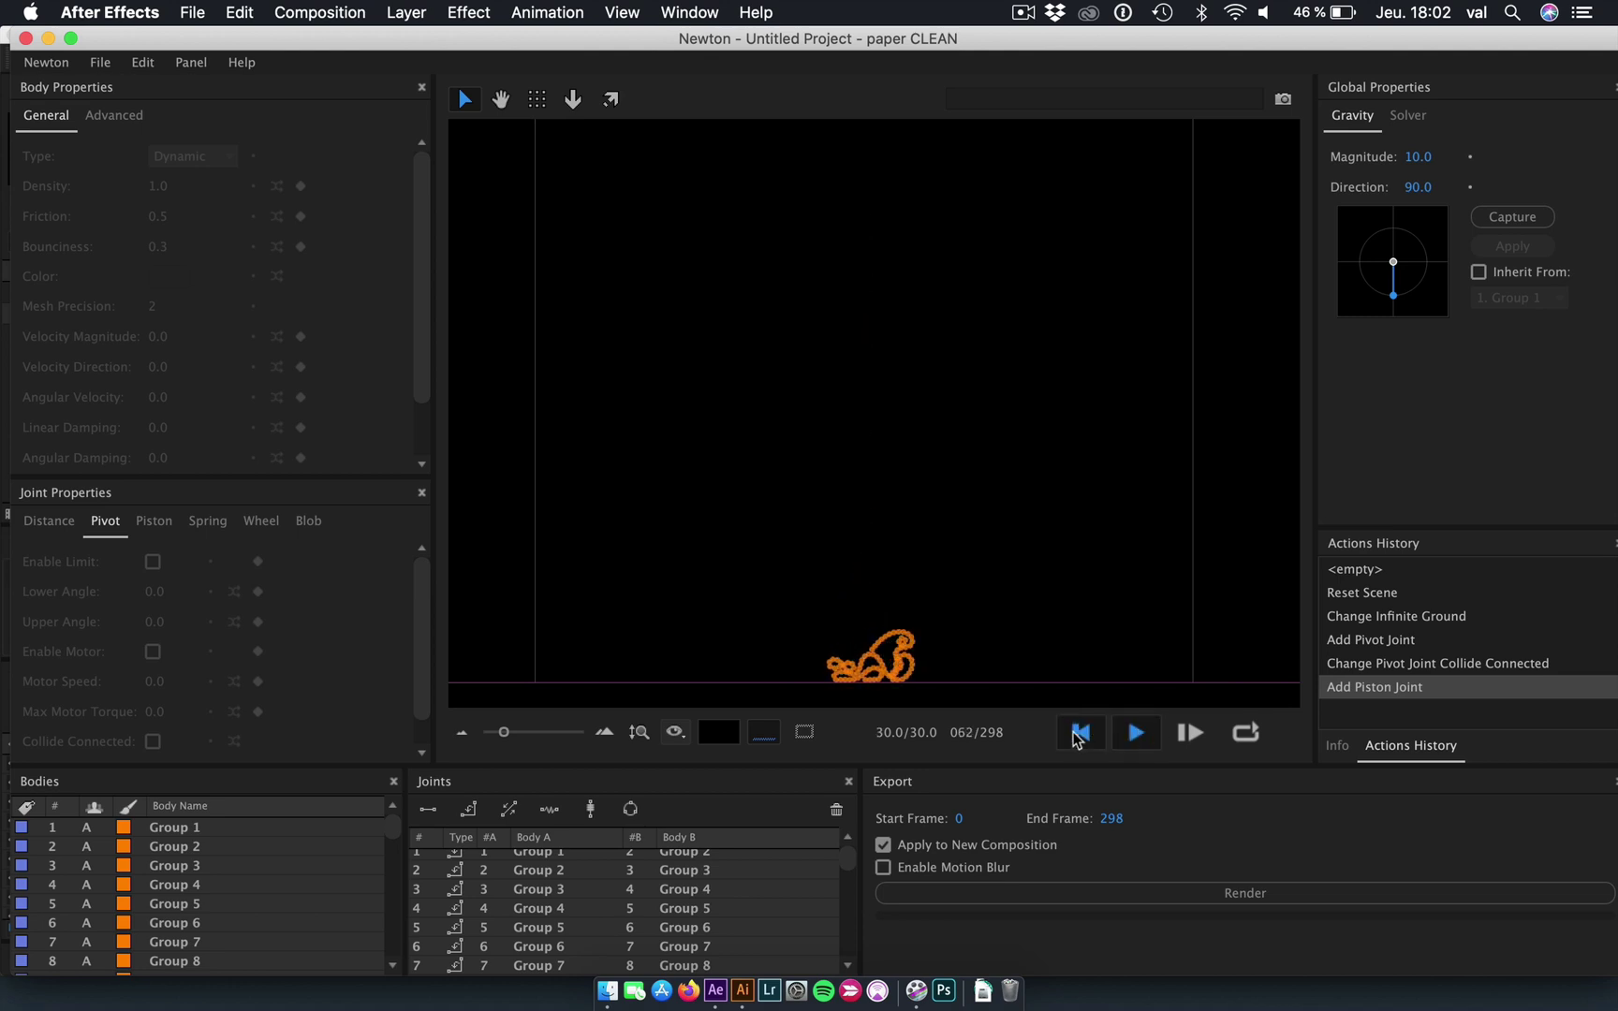
pyautogui.click(1079, 732)
pyautogui.scroll(-2, 866, 642)
# Nudge the chain's bottom circle (Group 1) slightly to the right, then deselect it.
pyautogui.scroll(5, 863, 642)
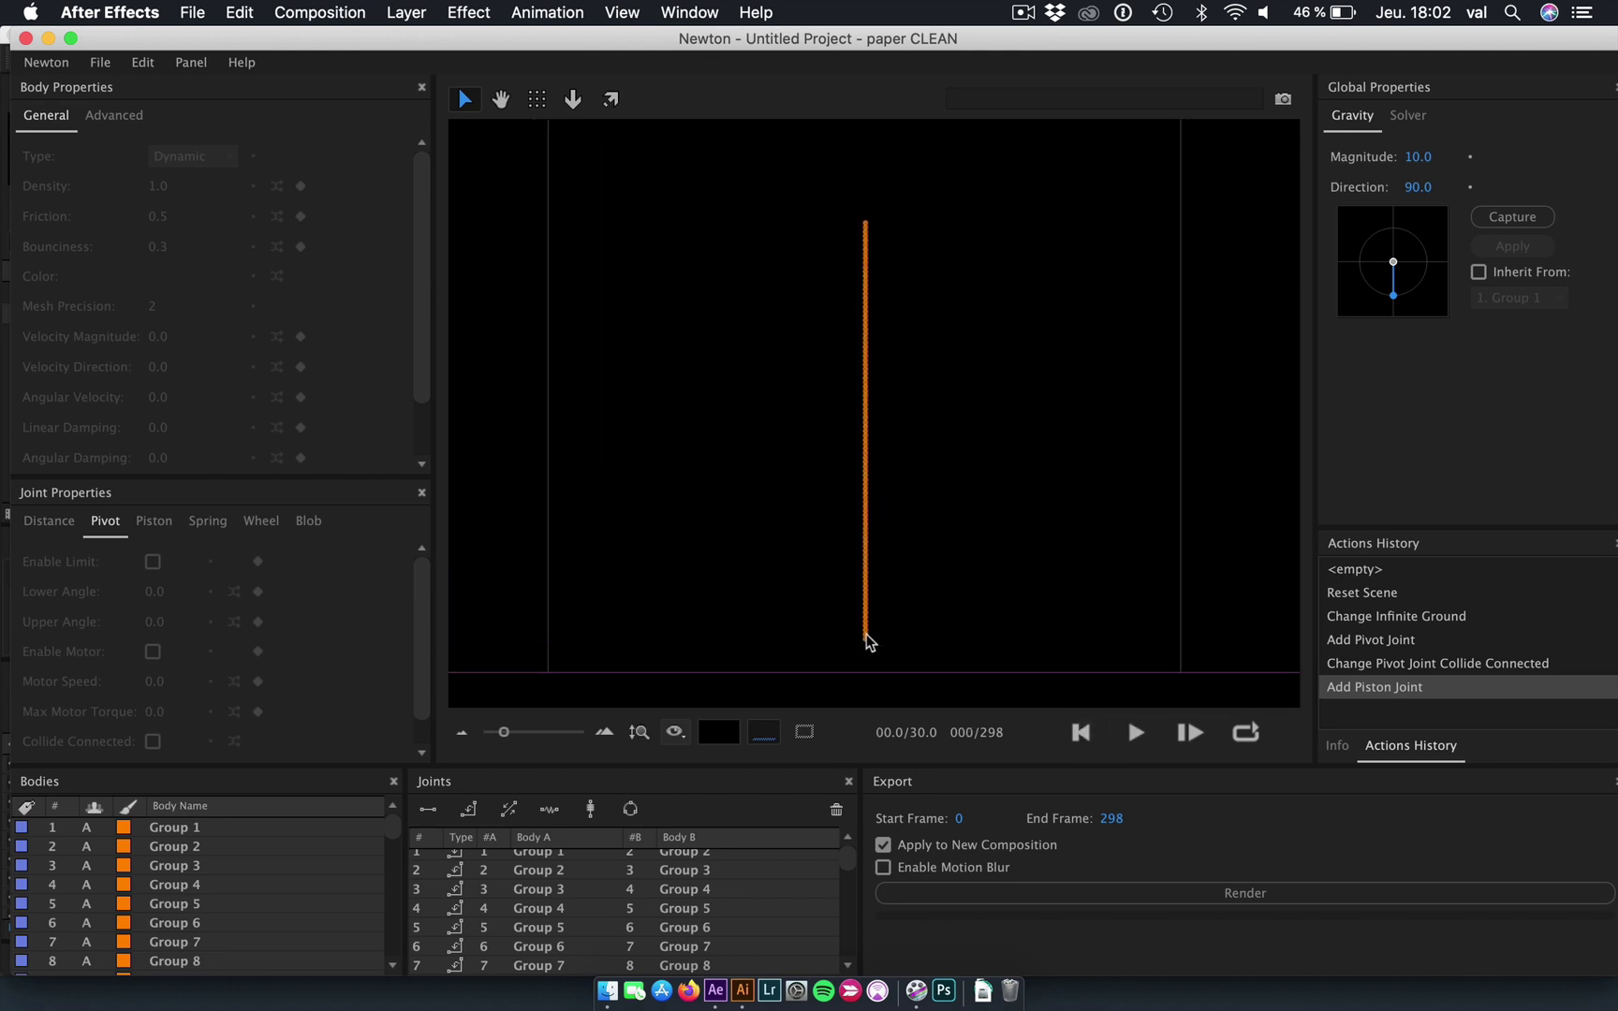
pyautogui.press('h')
pyautogui.scroll(-2, 866, 560)
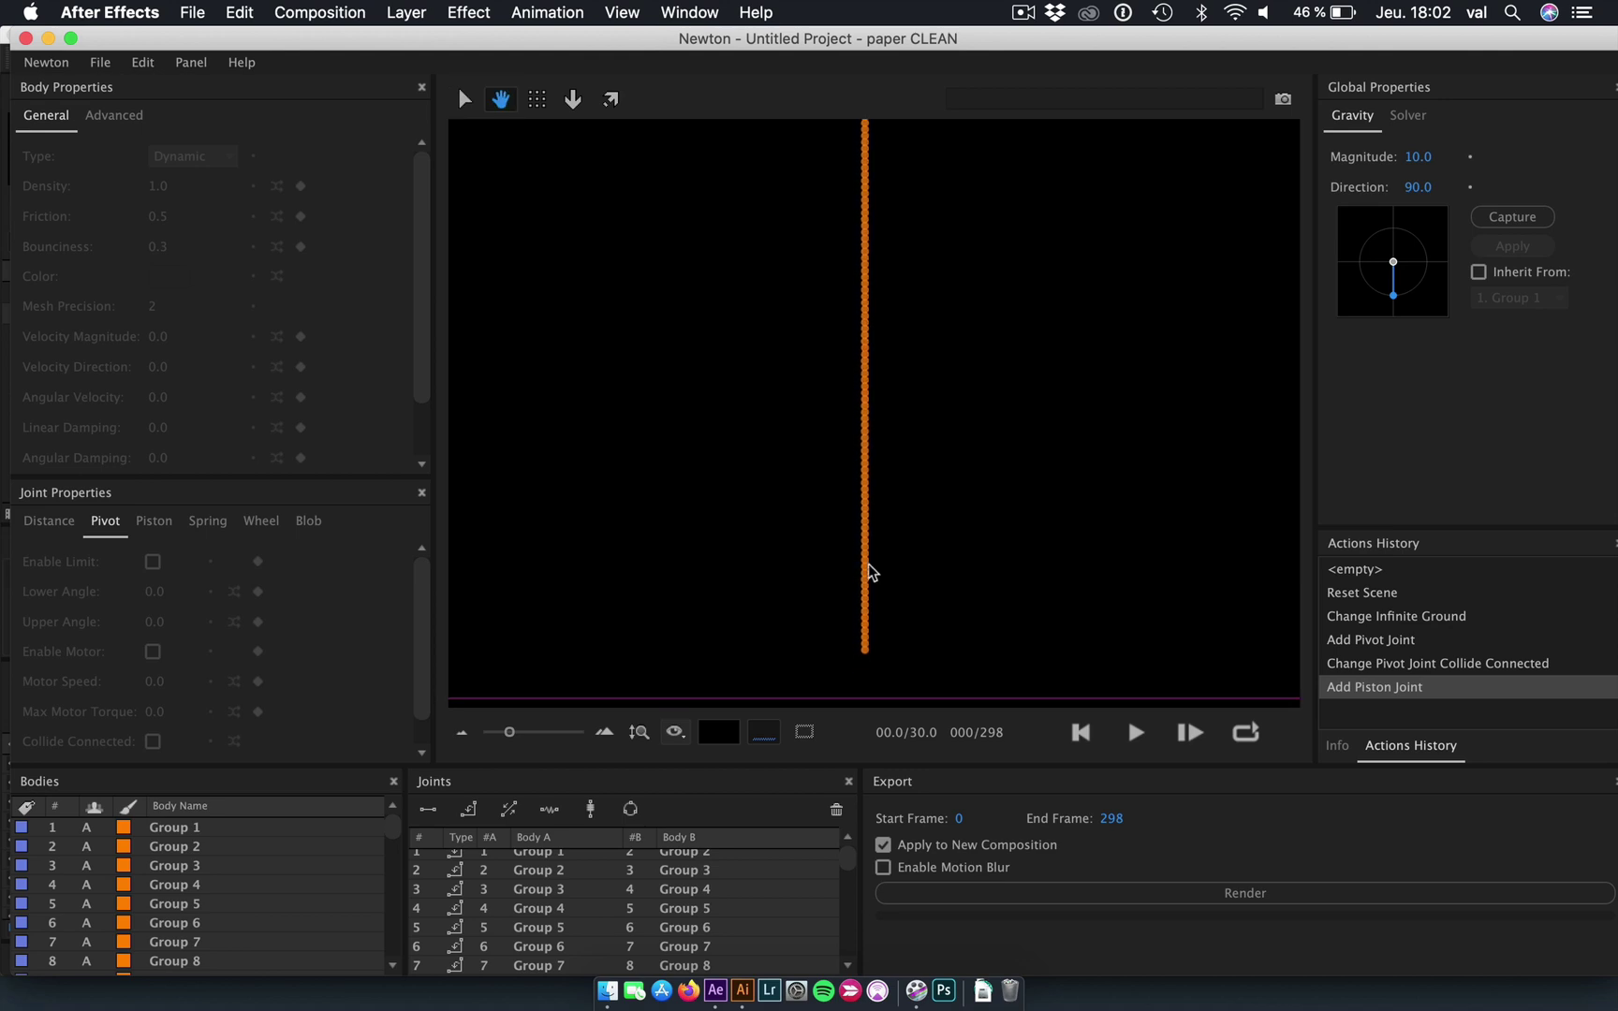
pyautogui.press('v')
pyautogui.scroll(-2, 864, 661)
pyautogui.scroll(3, 862, 661)
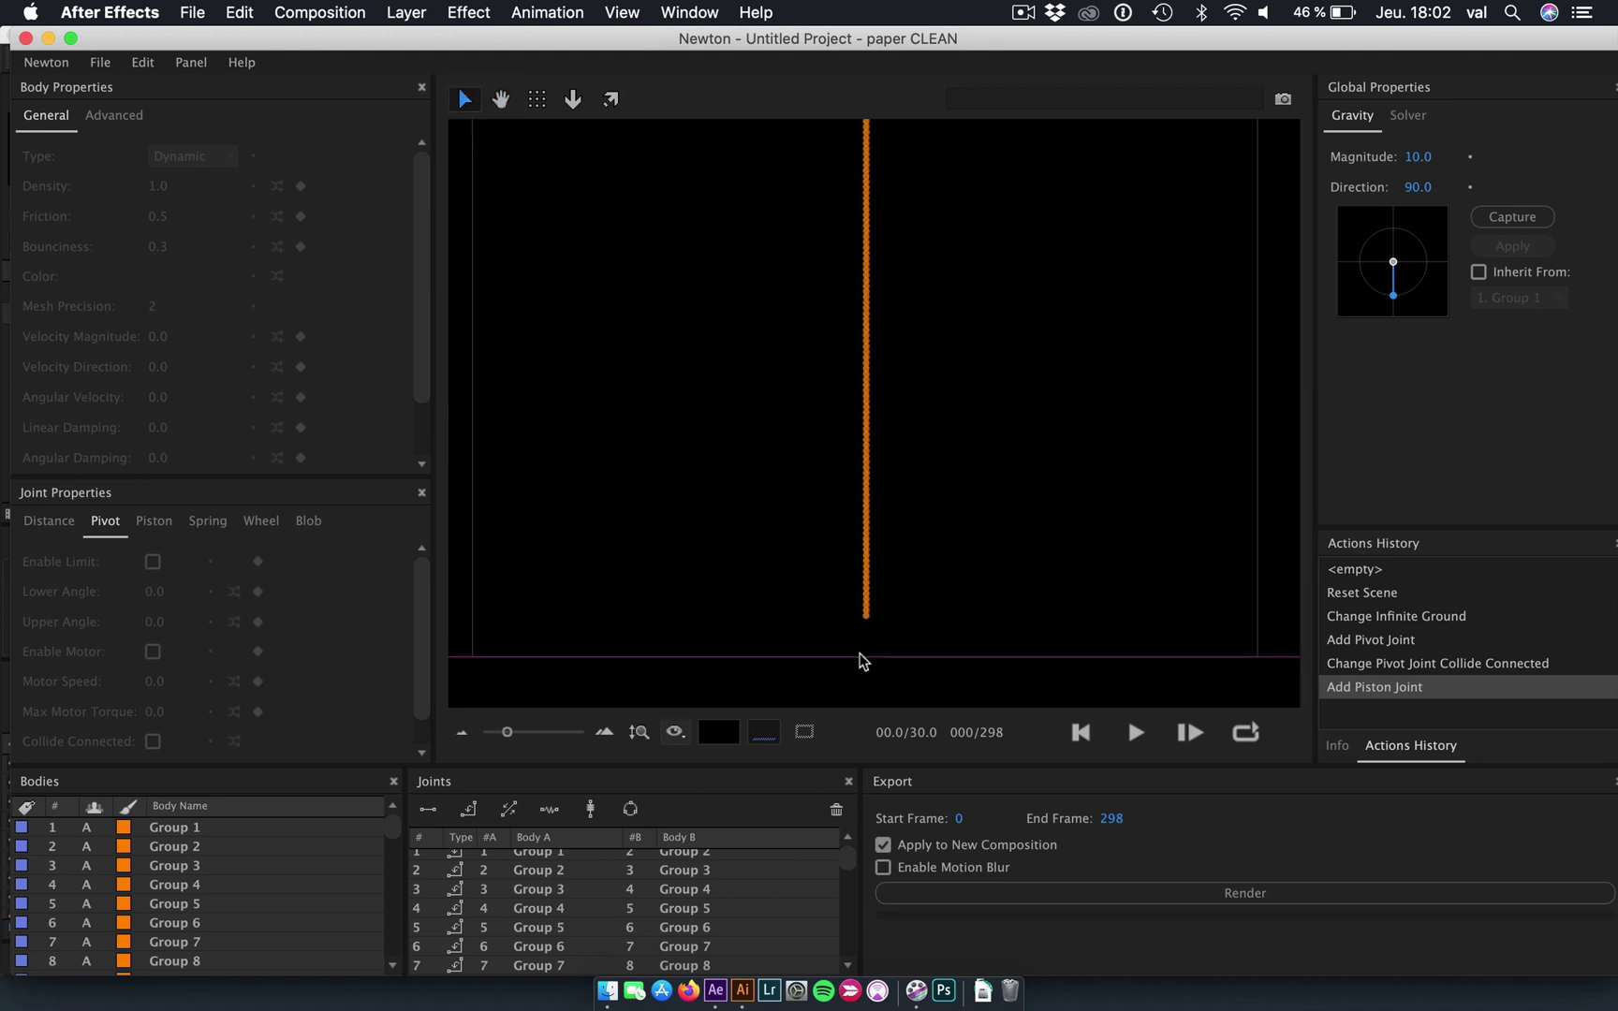
pyautogui.scroll(3, 862, 661)
pyautogui.scroll(2, 838, 644)
pyautogui.scroll(2, 838, 643)
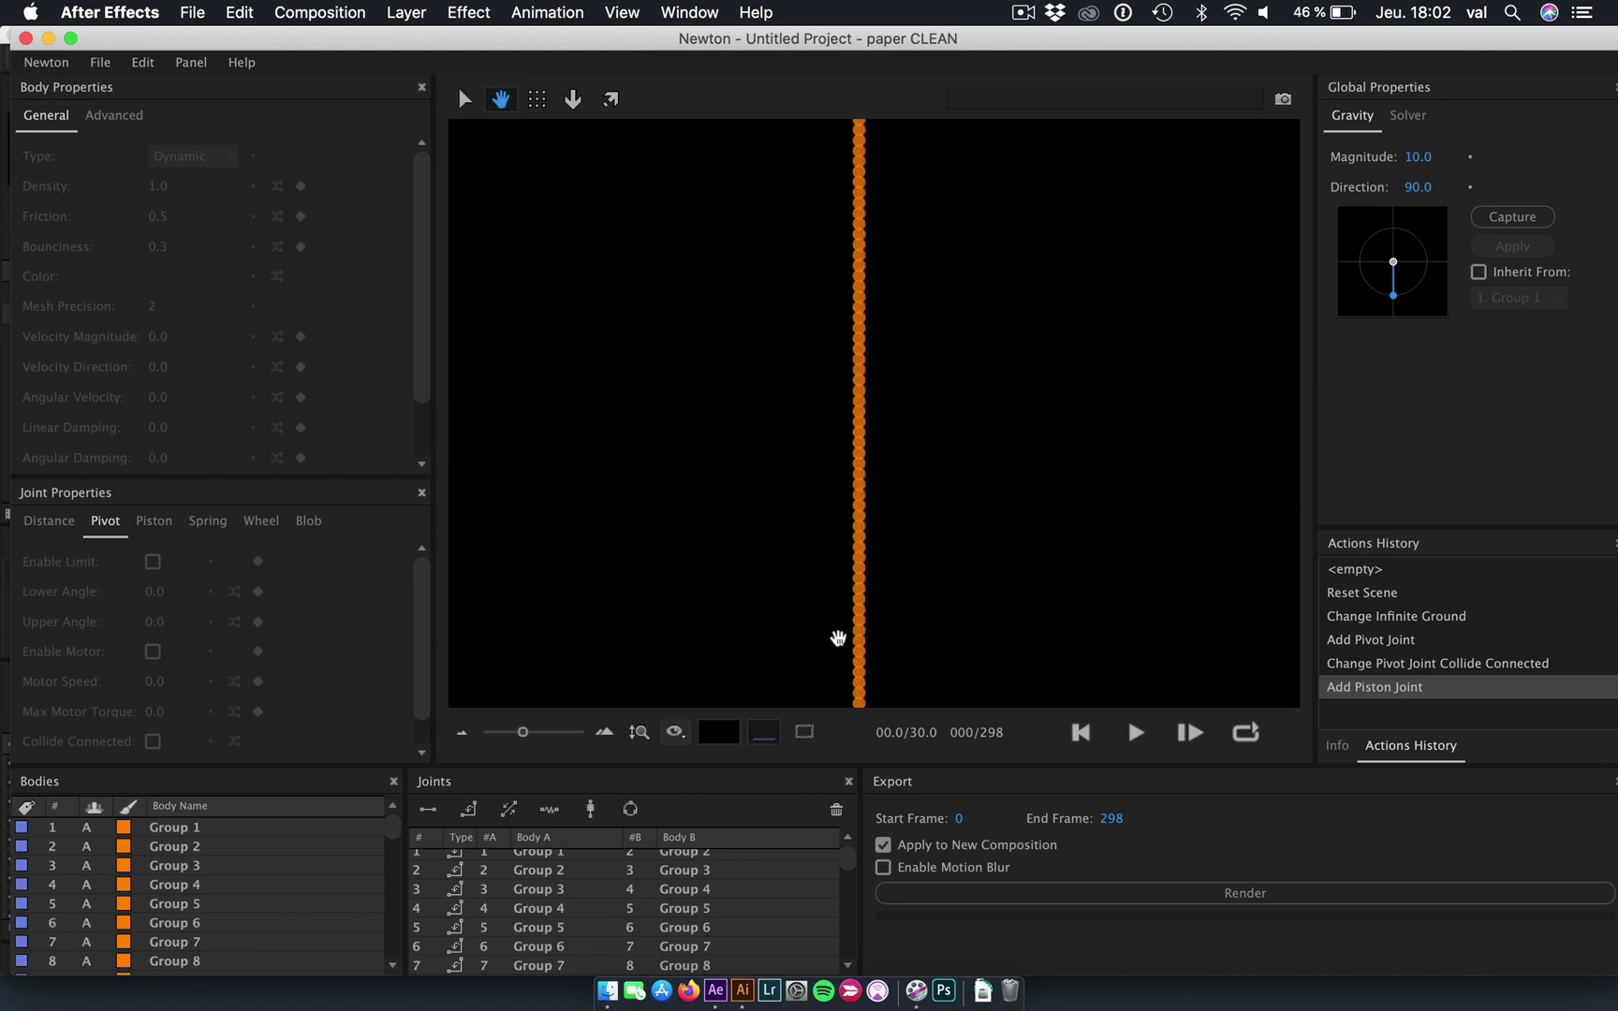
pyautogui.press('h')
pyautogui.moveTo(838, 640); pyautogui.dragTo(838, 506)
pyautogui.click(858, 665)
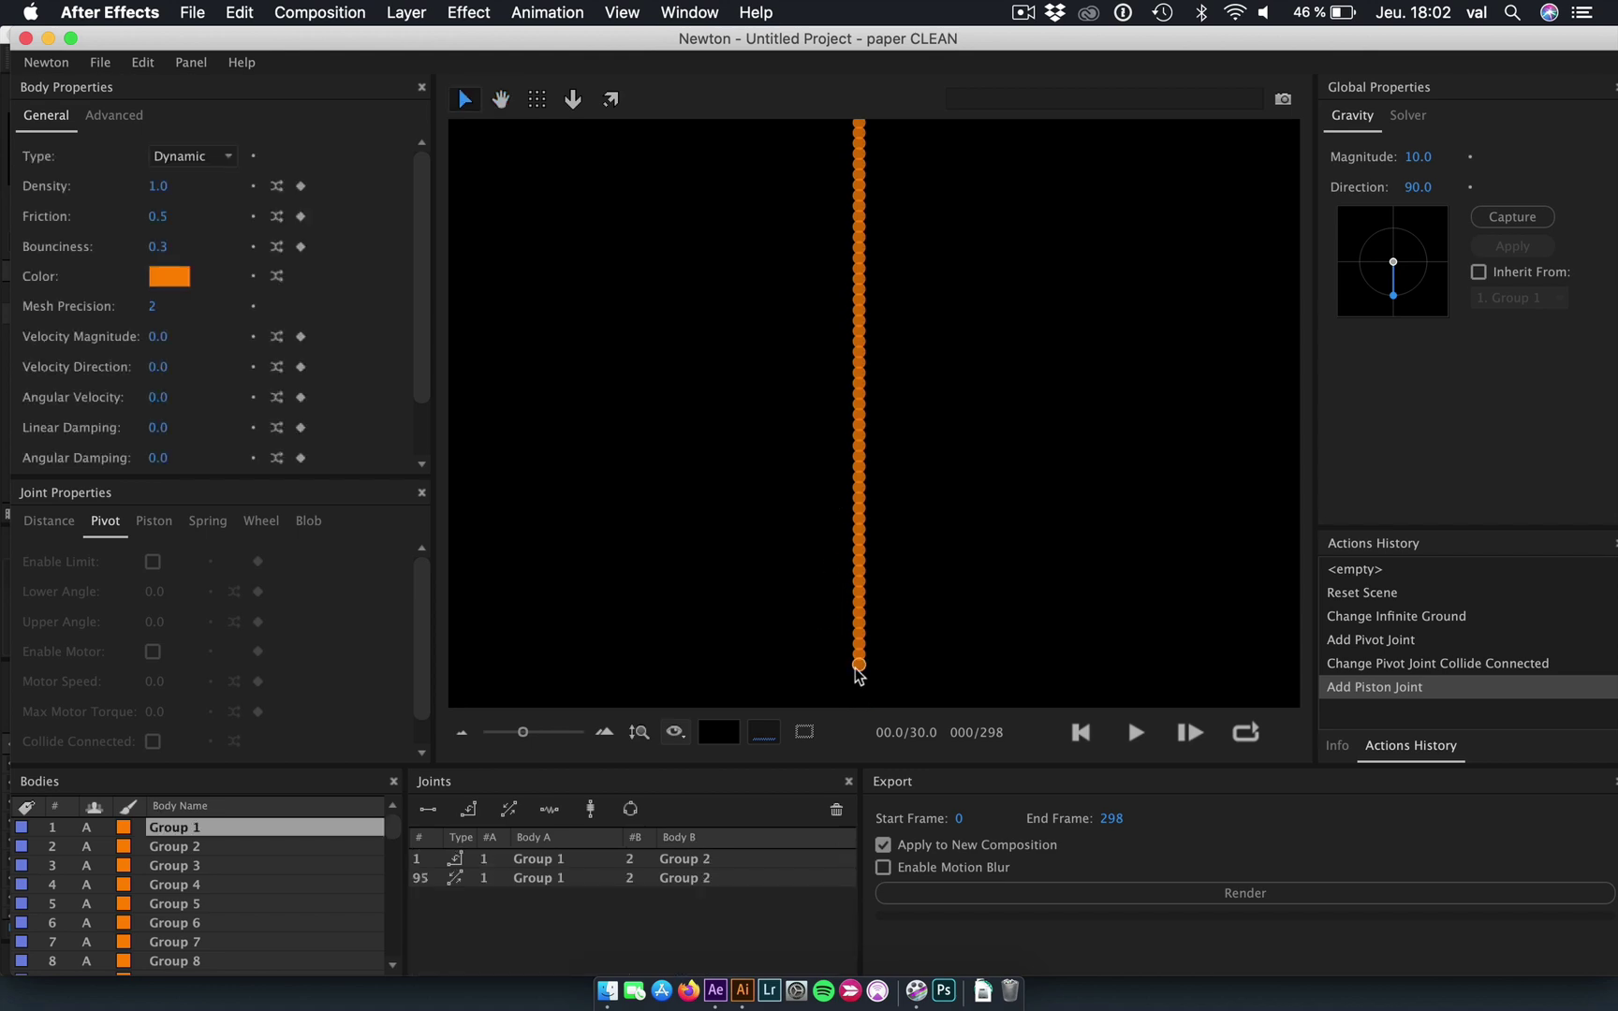
pyautogui.moveTo(858, 666); pyautogui.dragTo(861, 666)
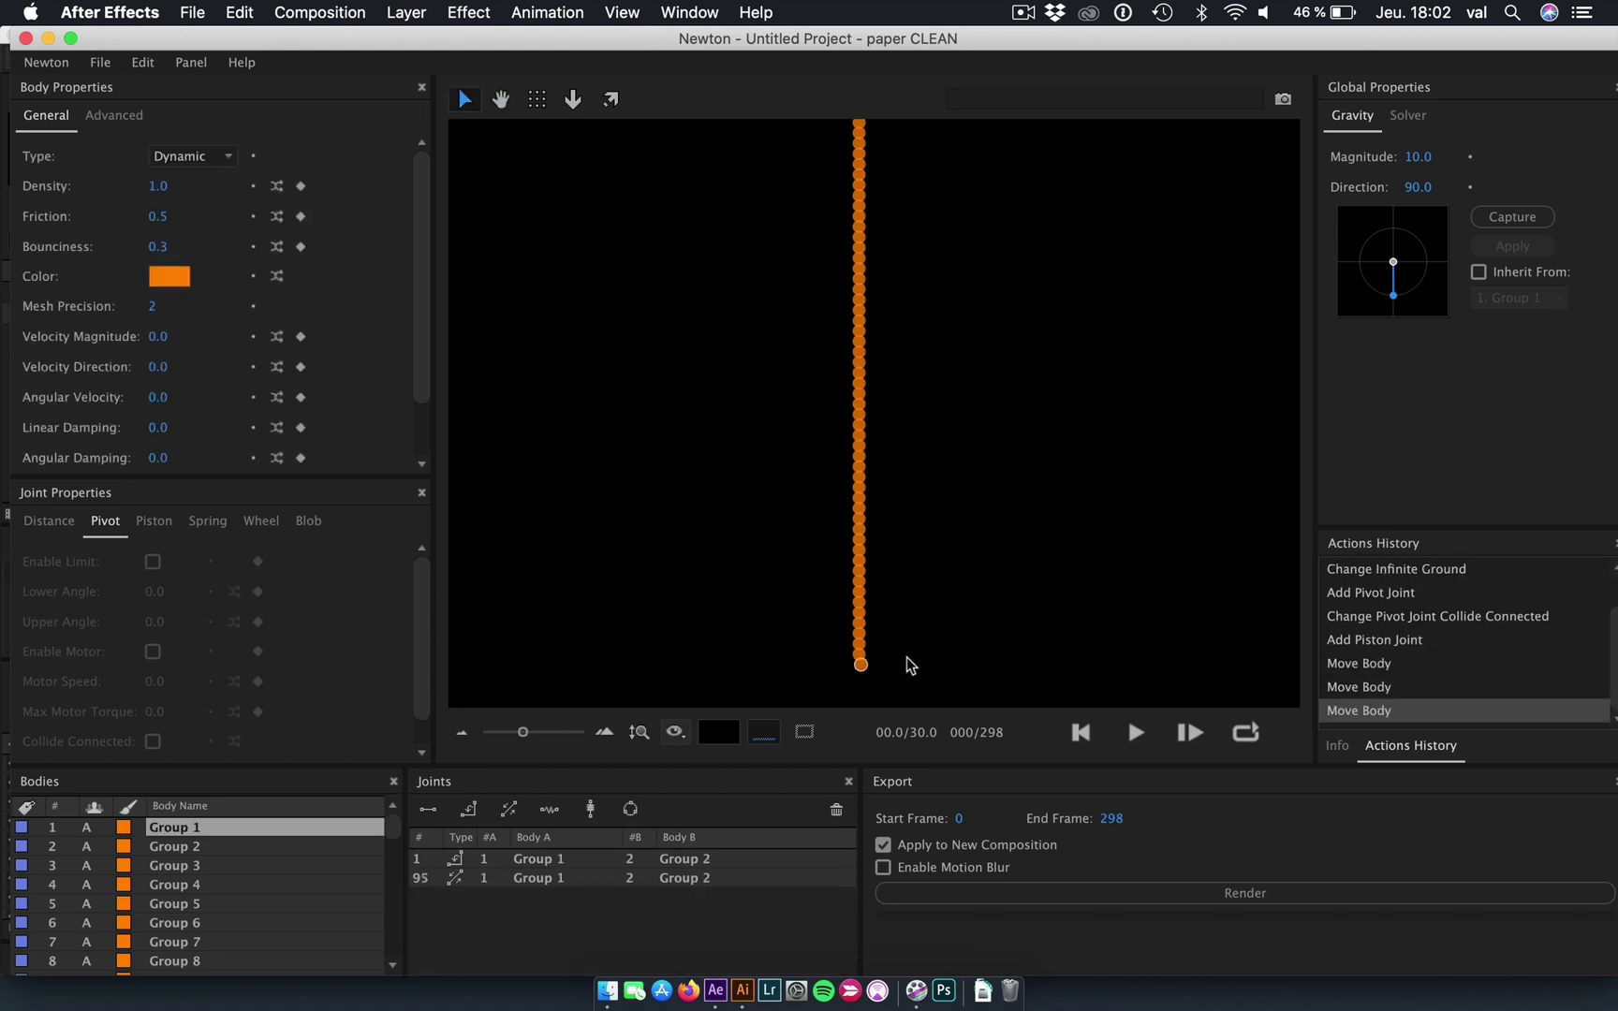
pyautogui.click(1023, 660)
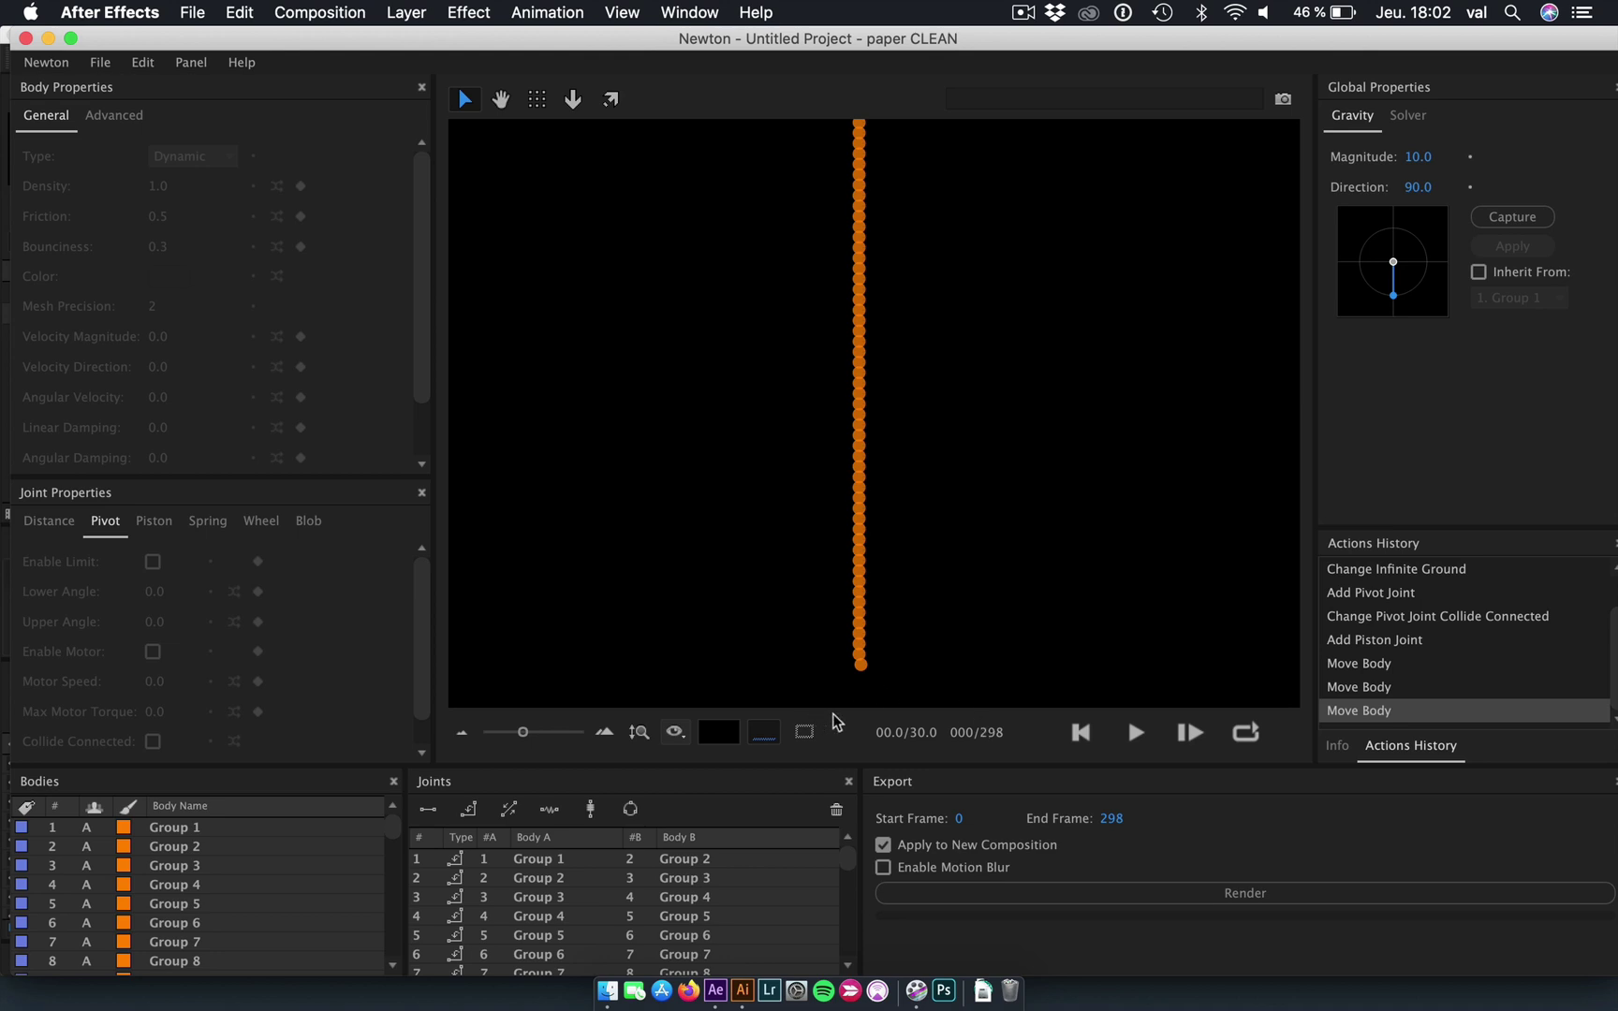
# Play the simulation to watch the chain fall and pile up, then reset it.
pyautogui.scroll(-3, 834, 604)
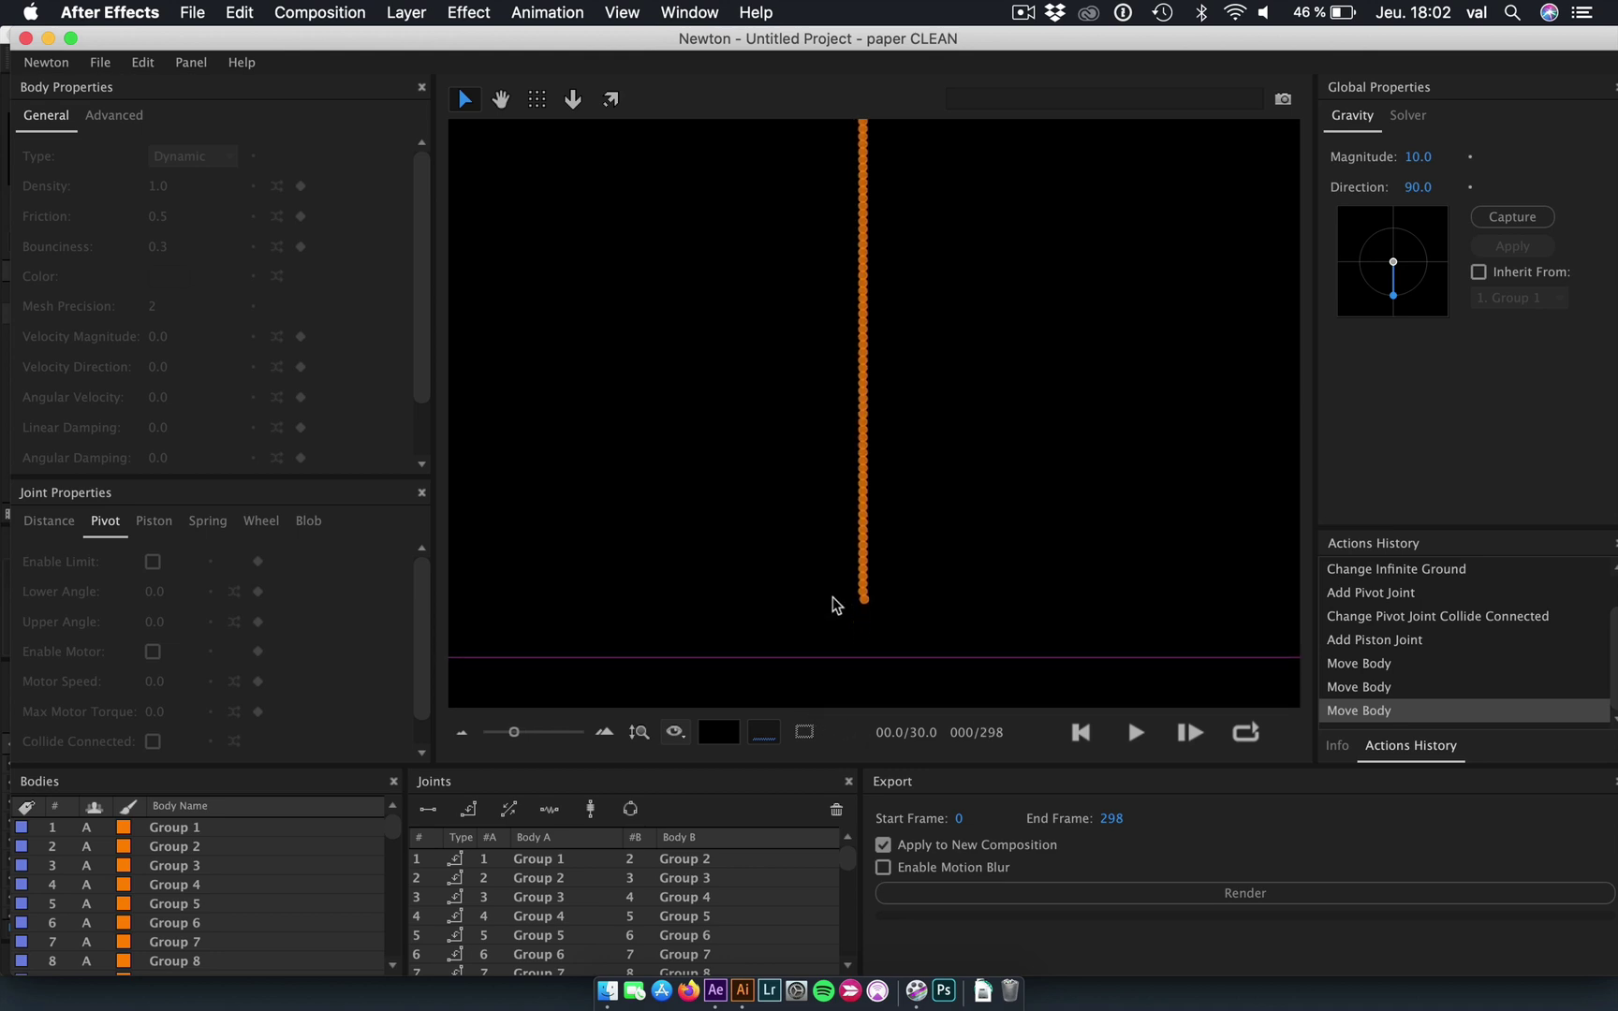
pyautogui.scroll(1, 836, 604)
pyautogui.click(1133, 734)
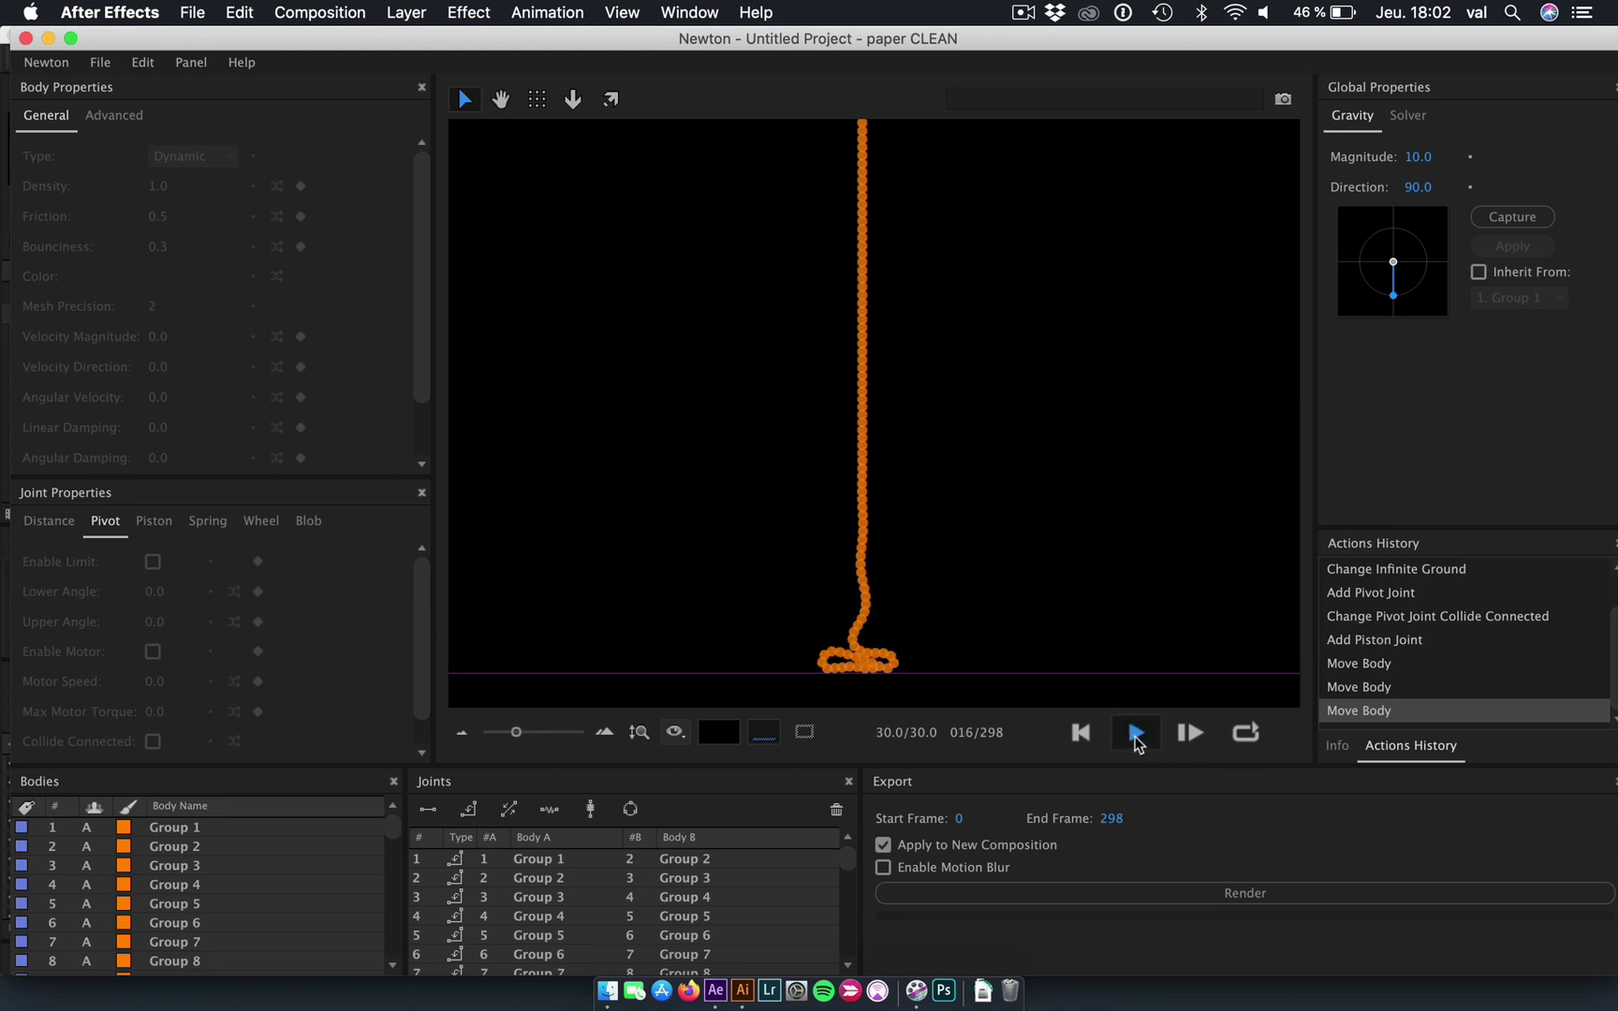
pyautogui.click(1084, 734)
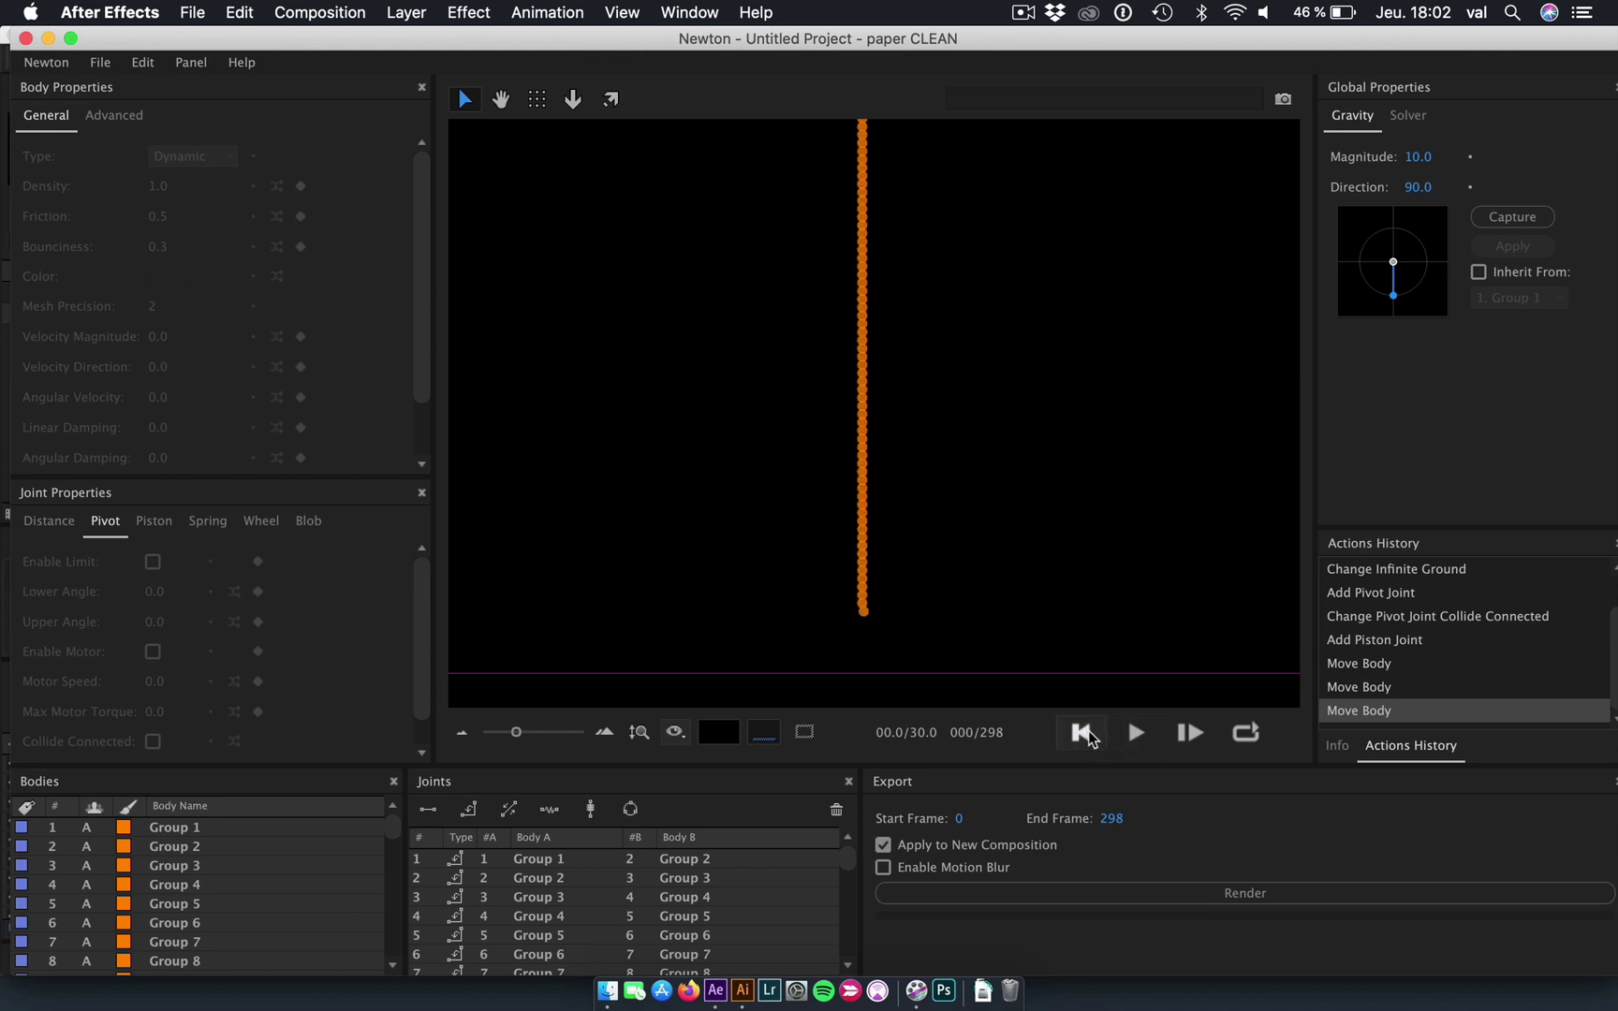
# Show the solver settings, then replay and reset the simulation.
pyautogui.click(1408, 114)
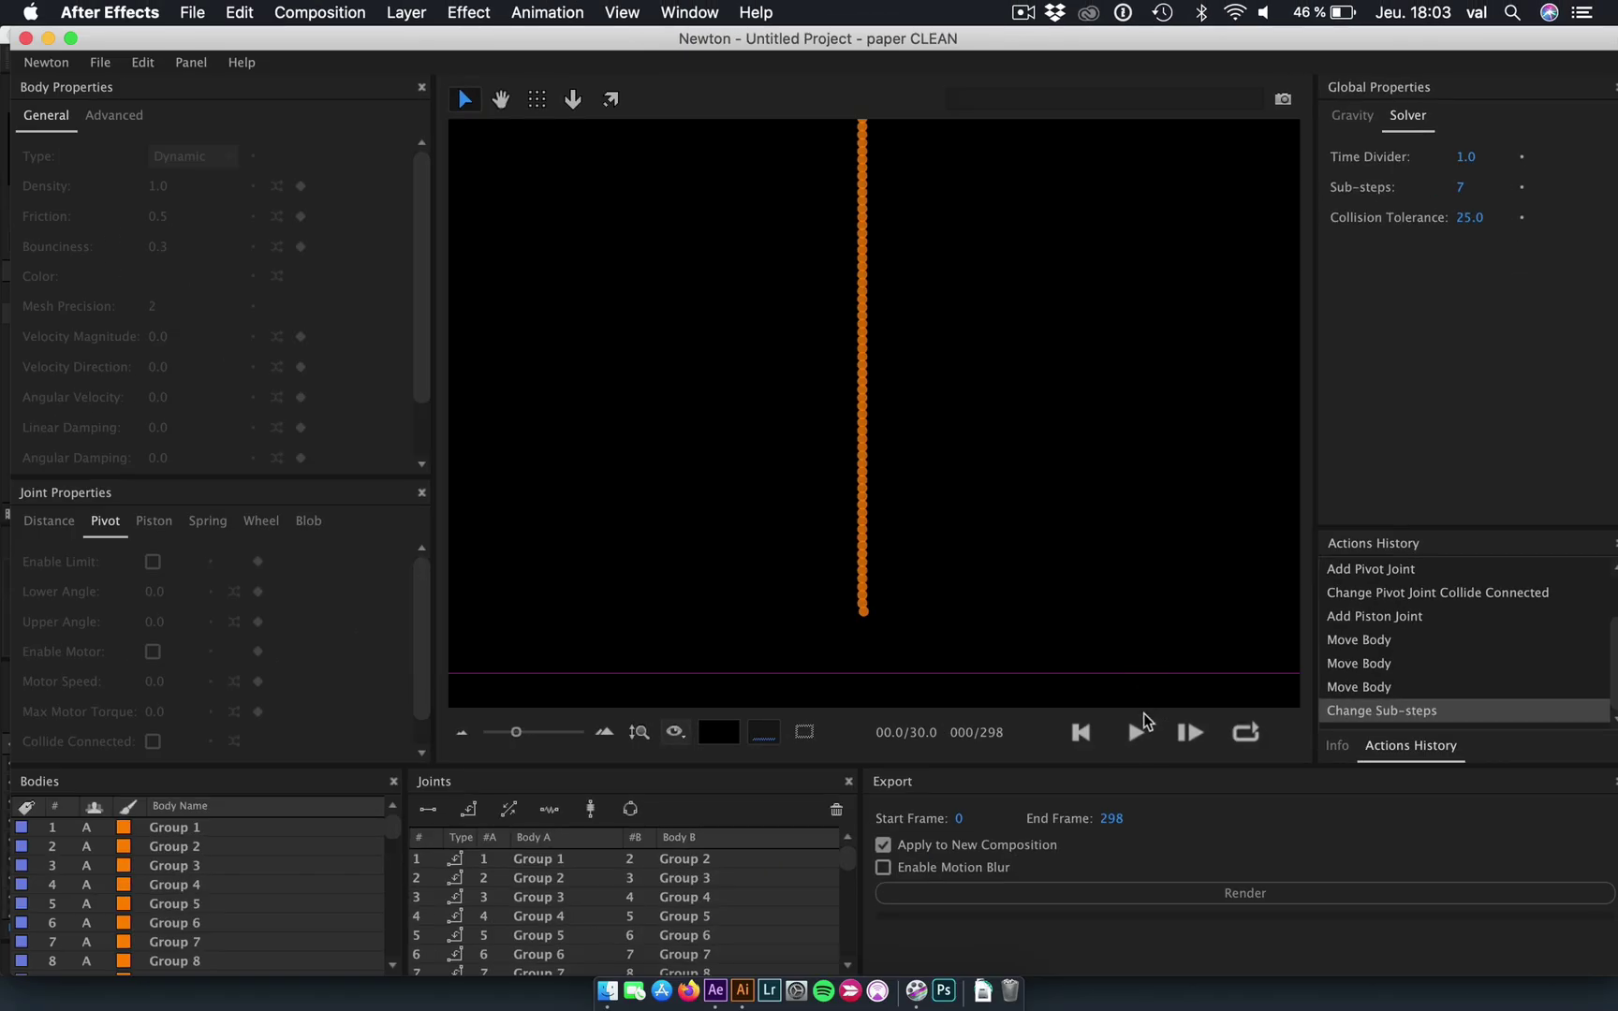
pyautogui.click(1137, 737)
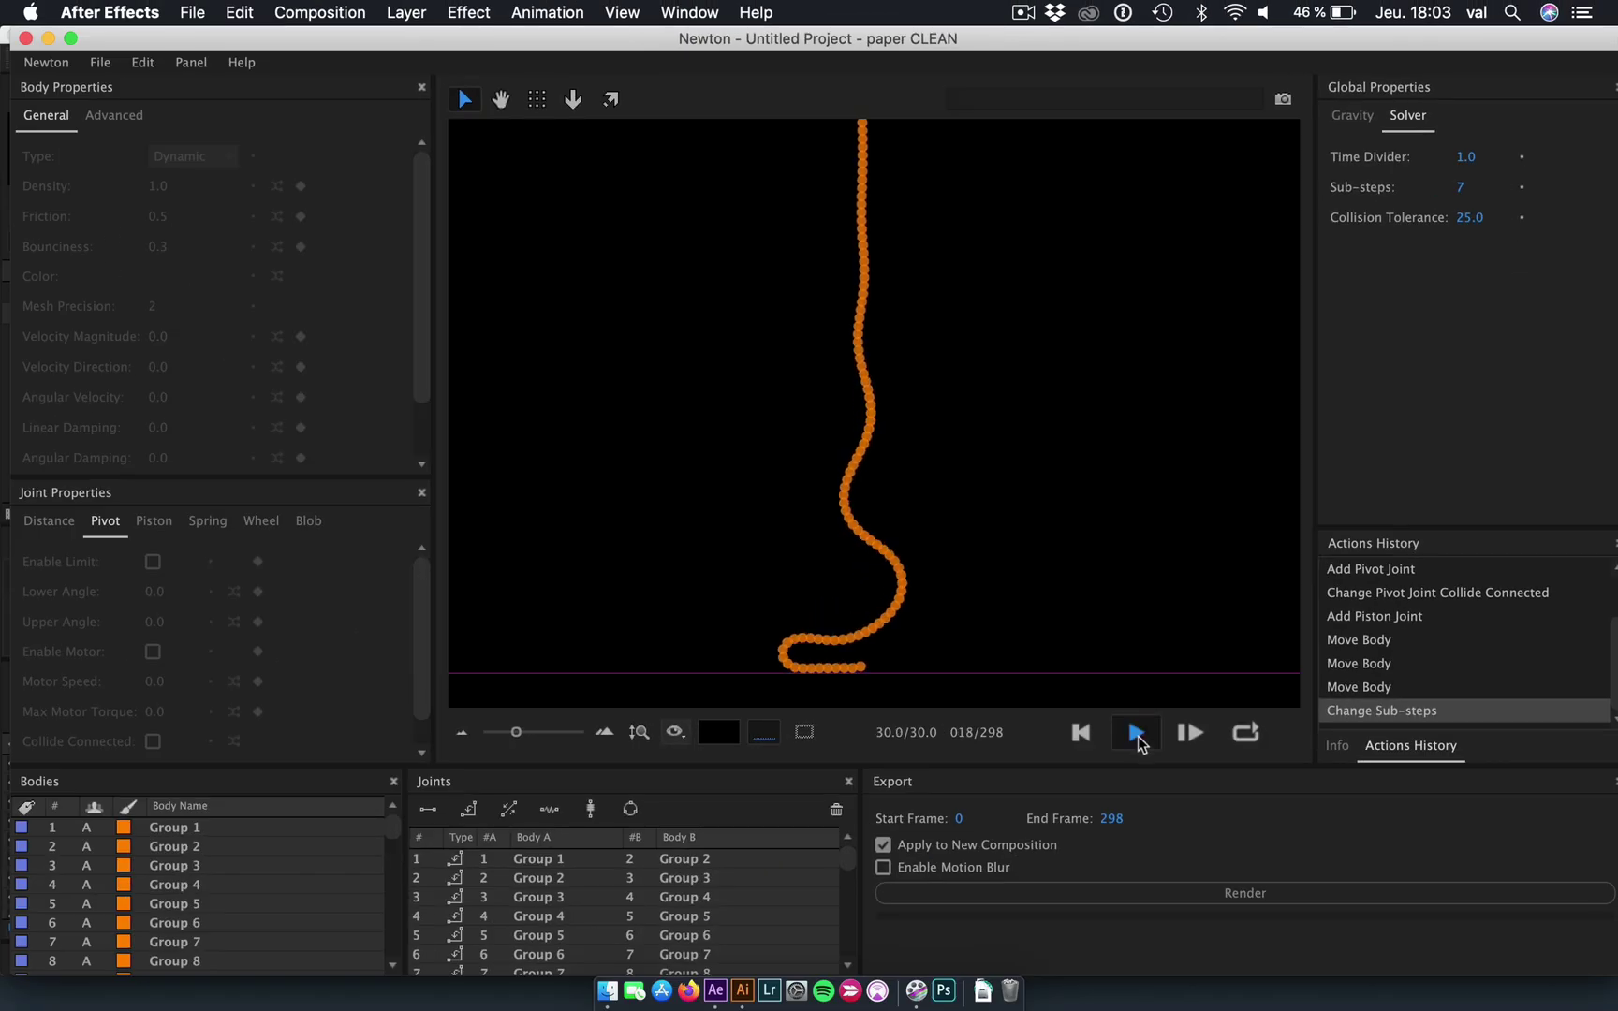
pyautogui.click(1082, 734)
# Give the chain bodies density 0.2, friction 0.8 and linear damping 2.0.
pyautogui.click(243, 884)
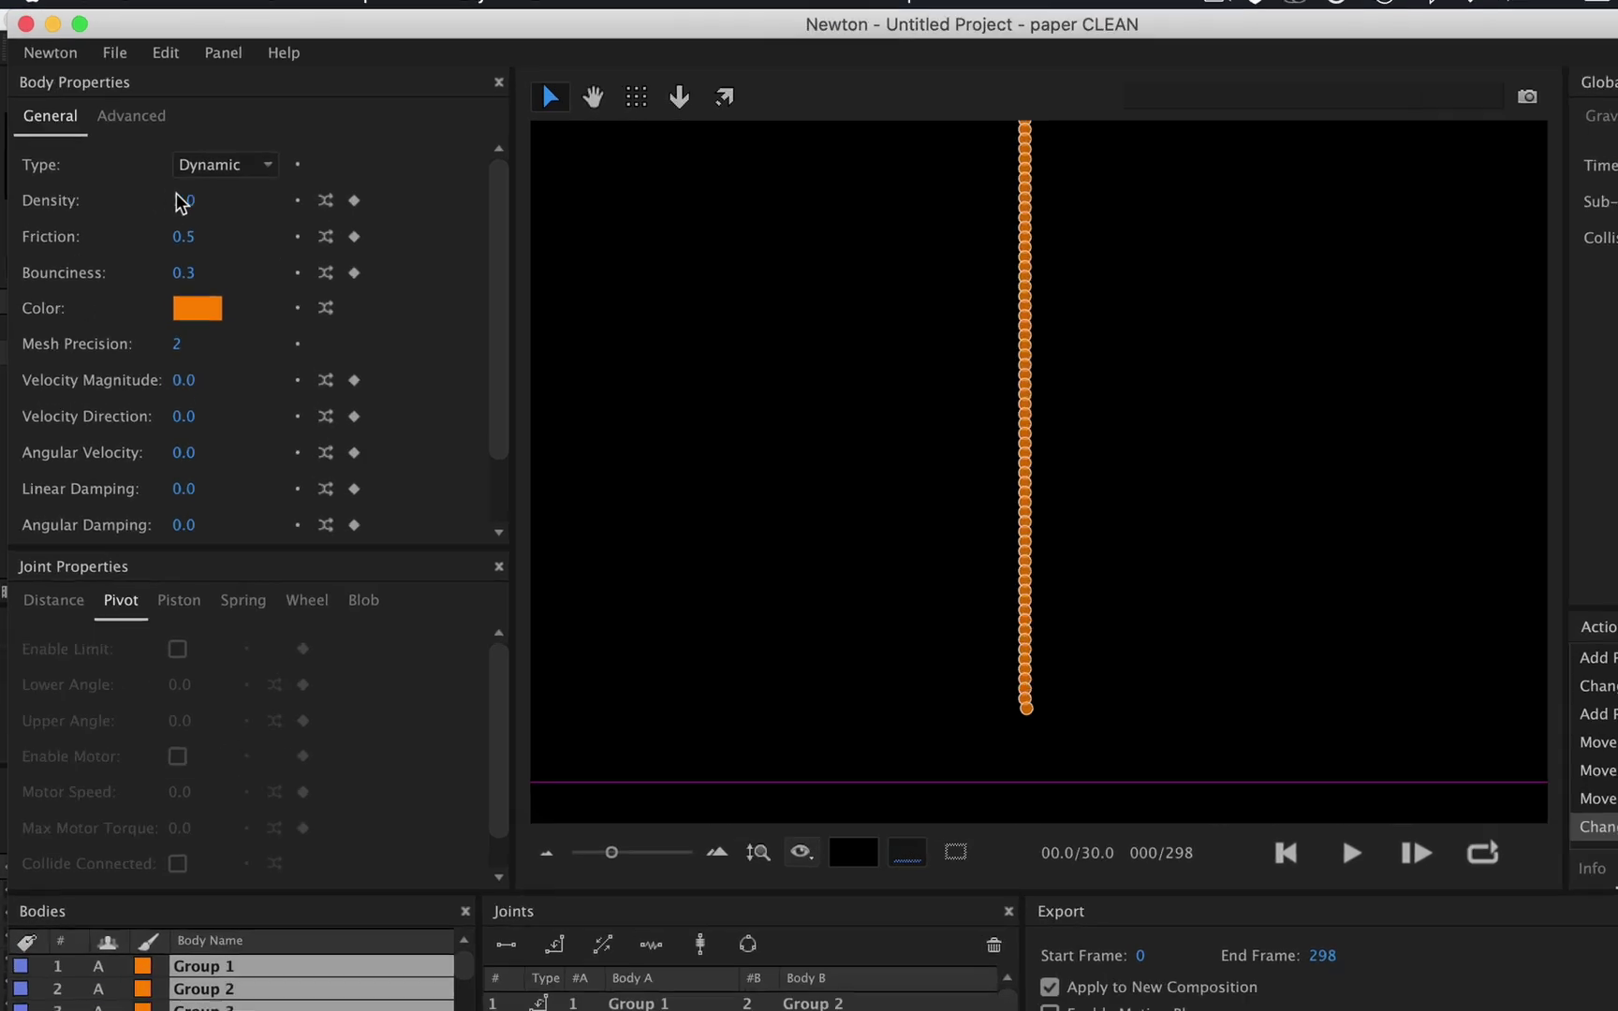
pyautogui.click(154, 184)
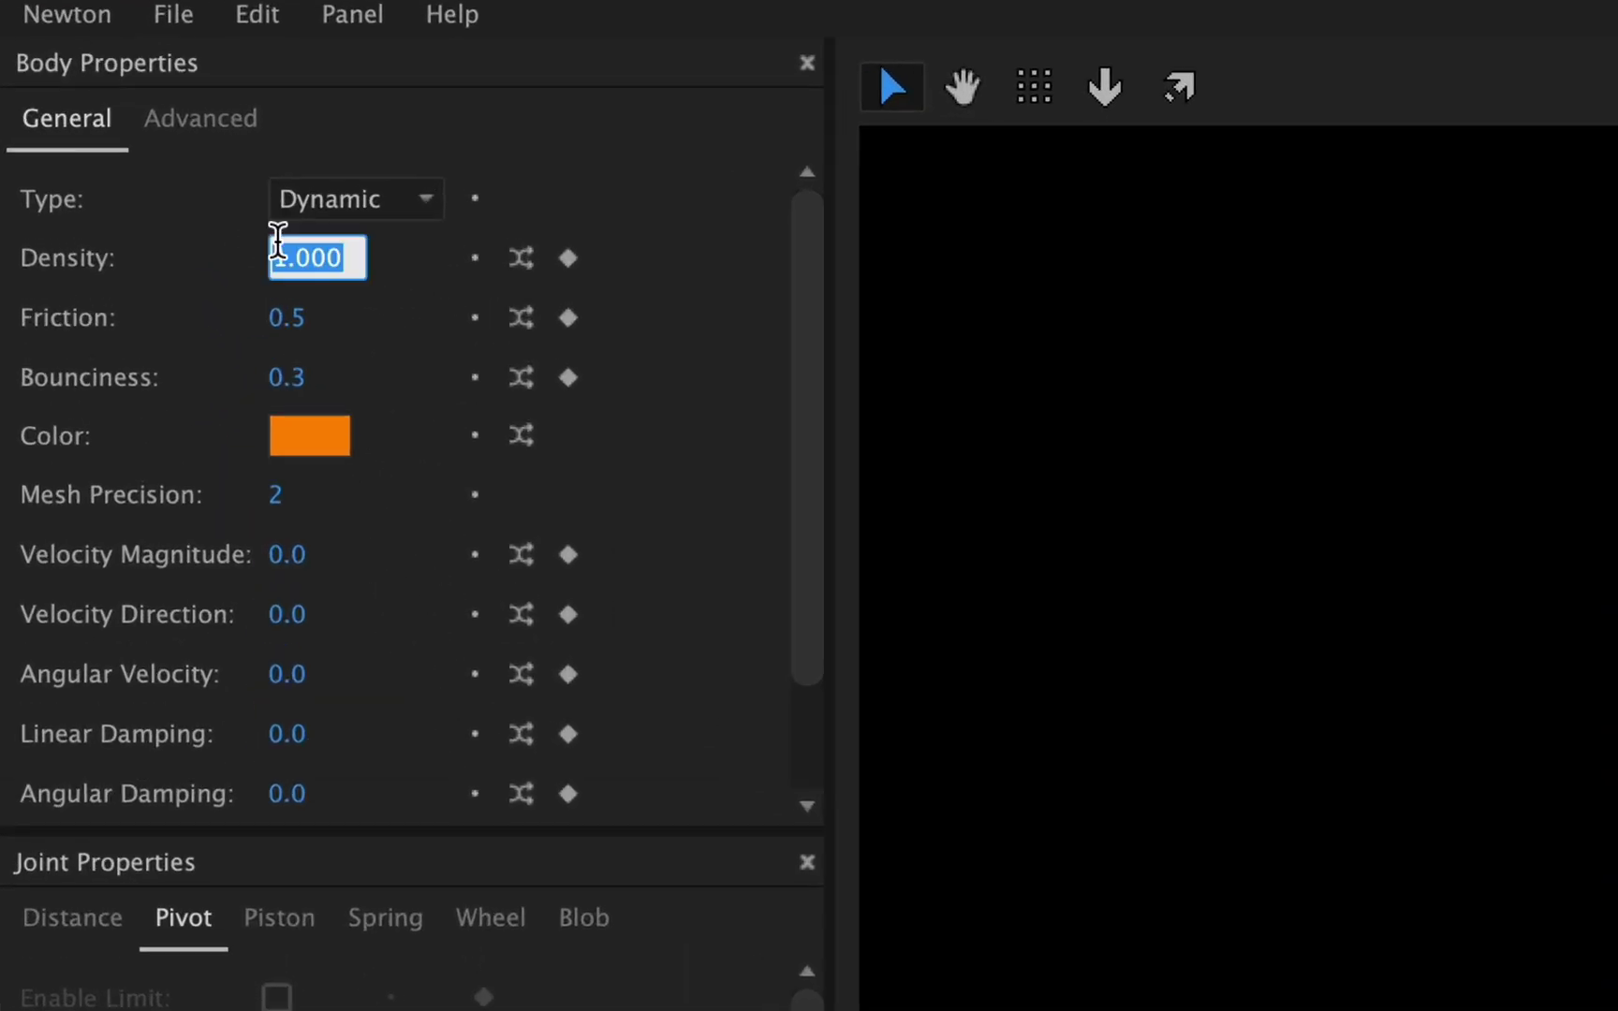
pyautogui.write('3')
pyautogui.press('Return')
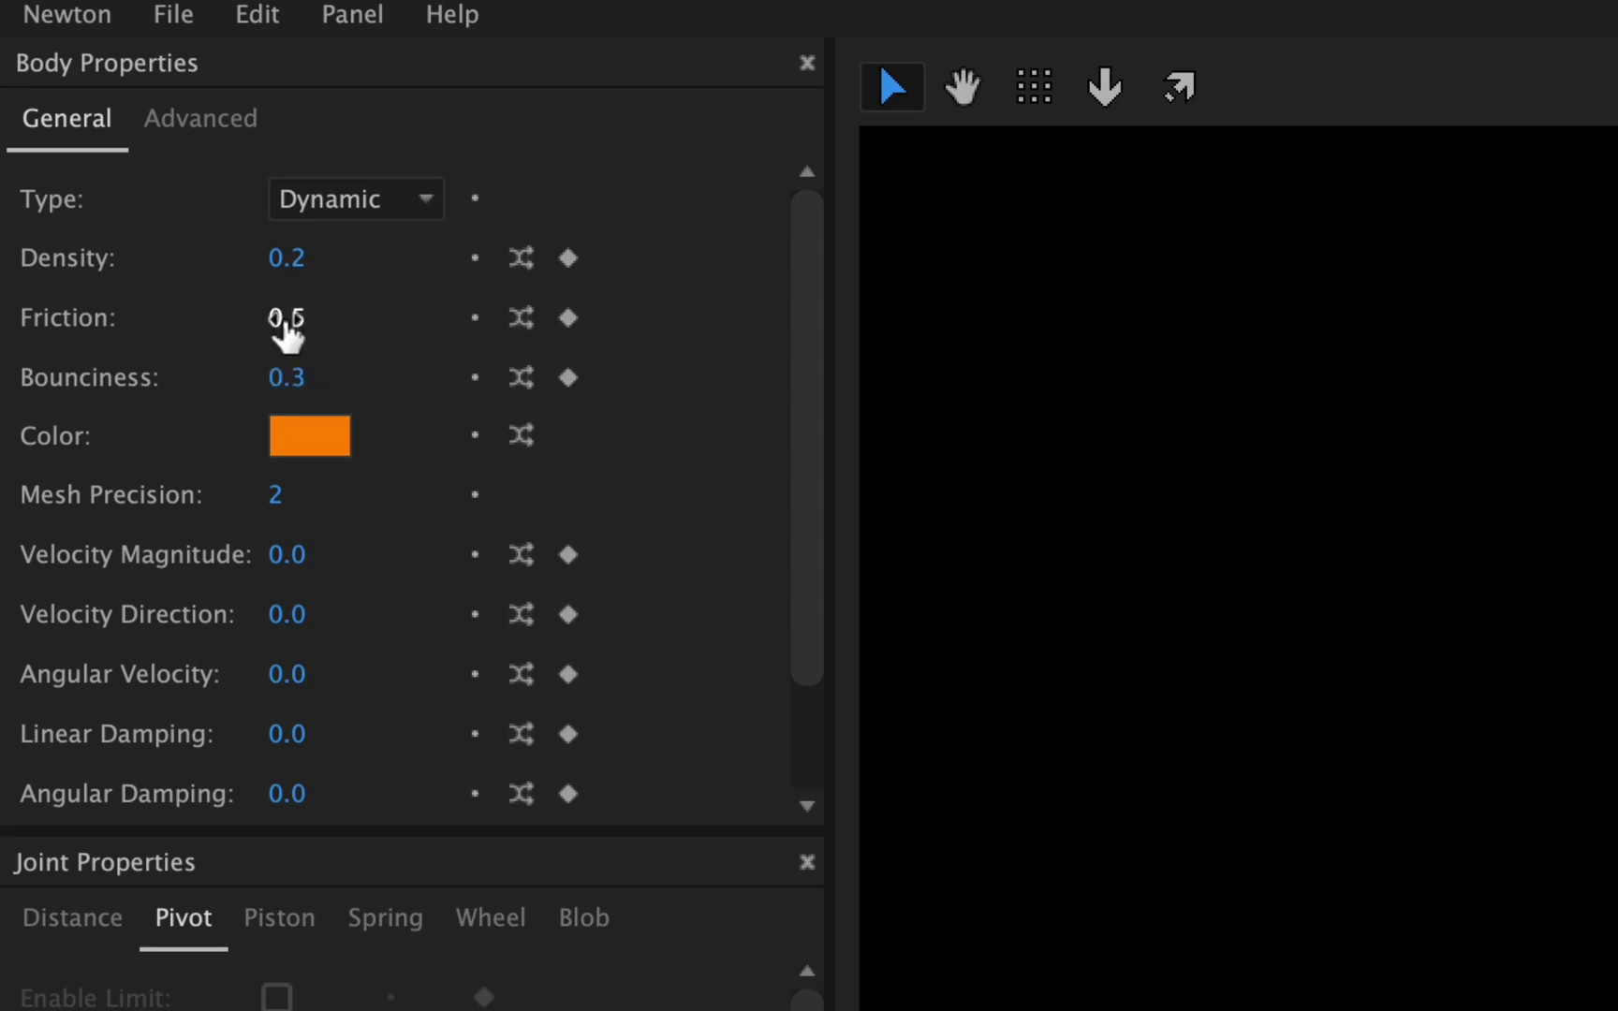
pyautogui.click(286, 323)
pyautogui.write('0')
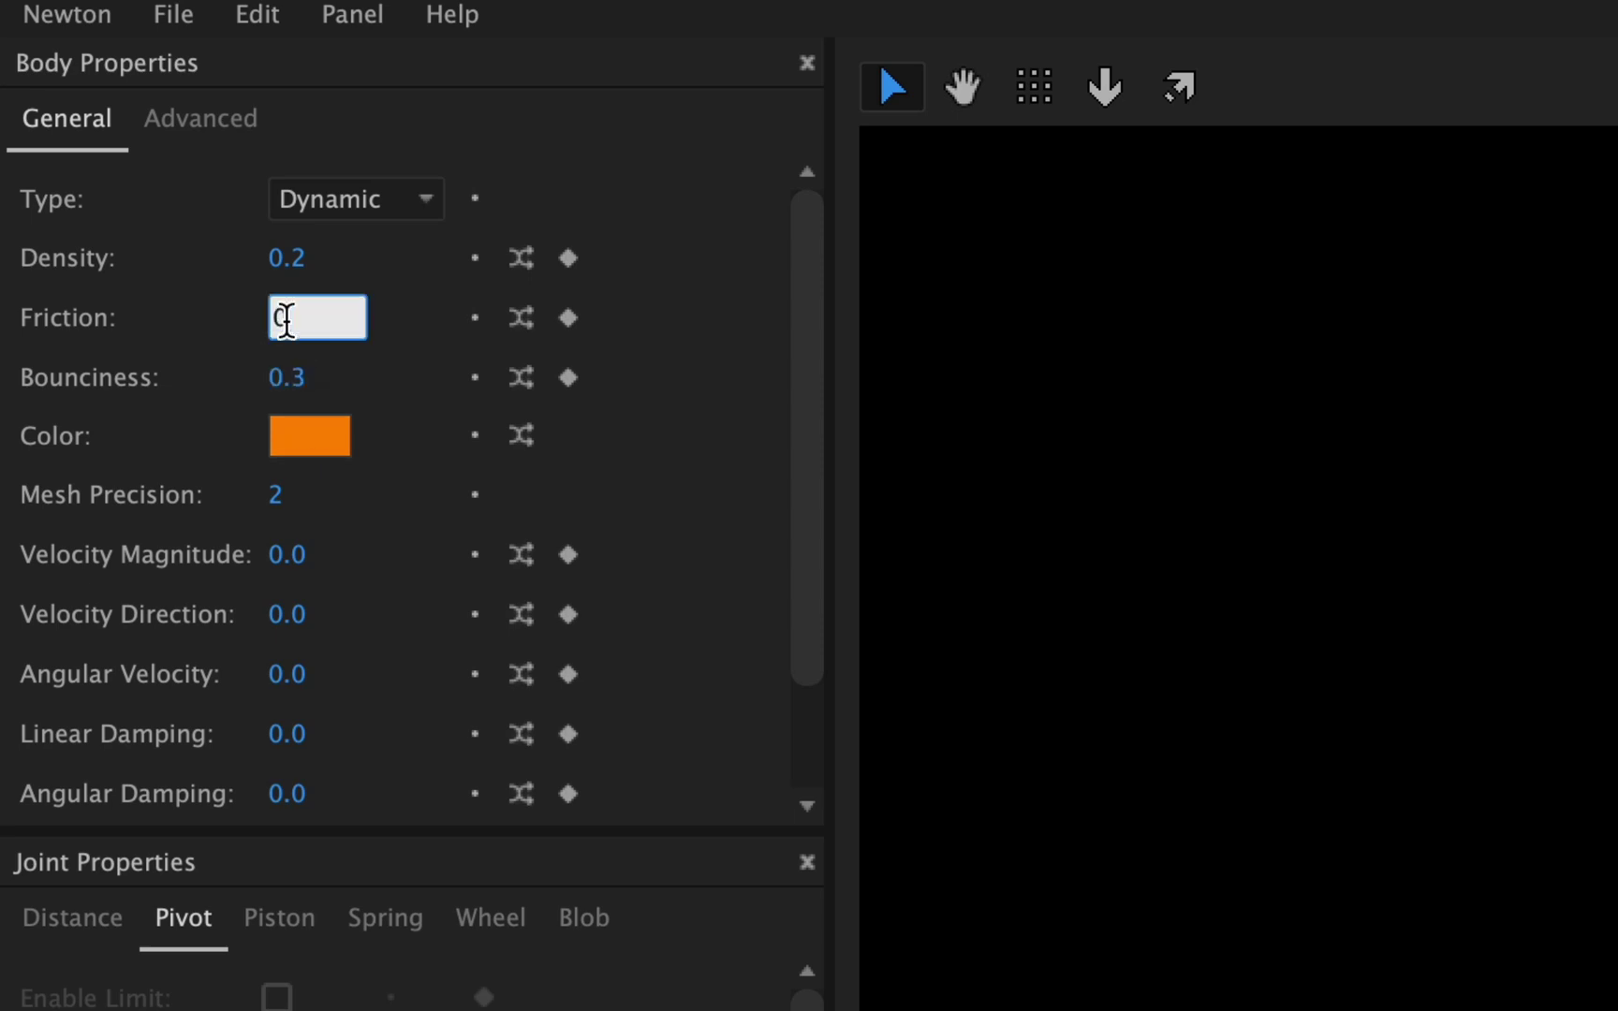
pyautogui.press('Return')
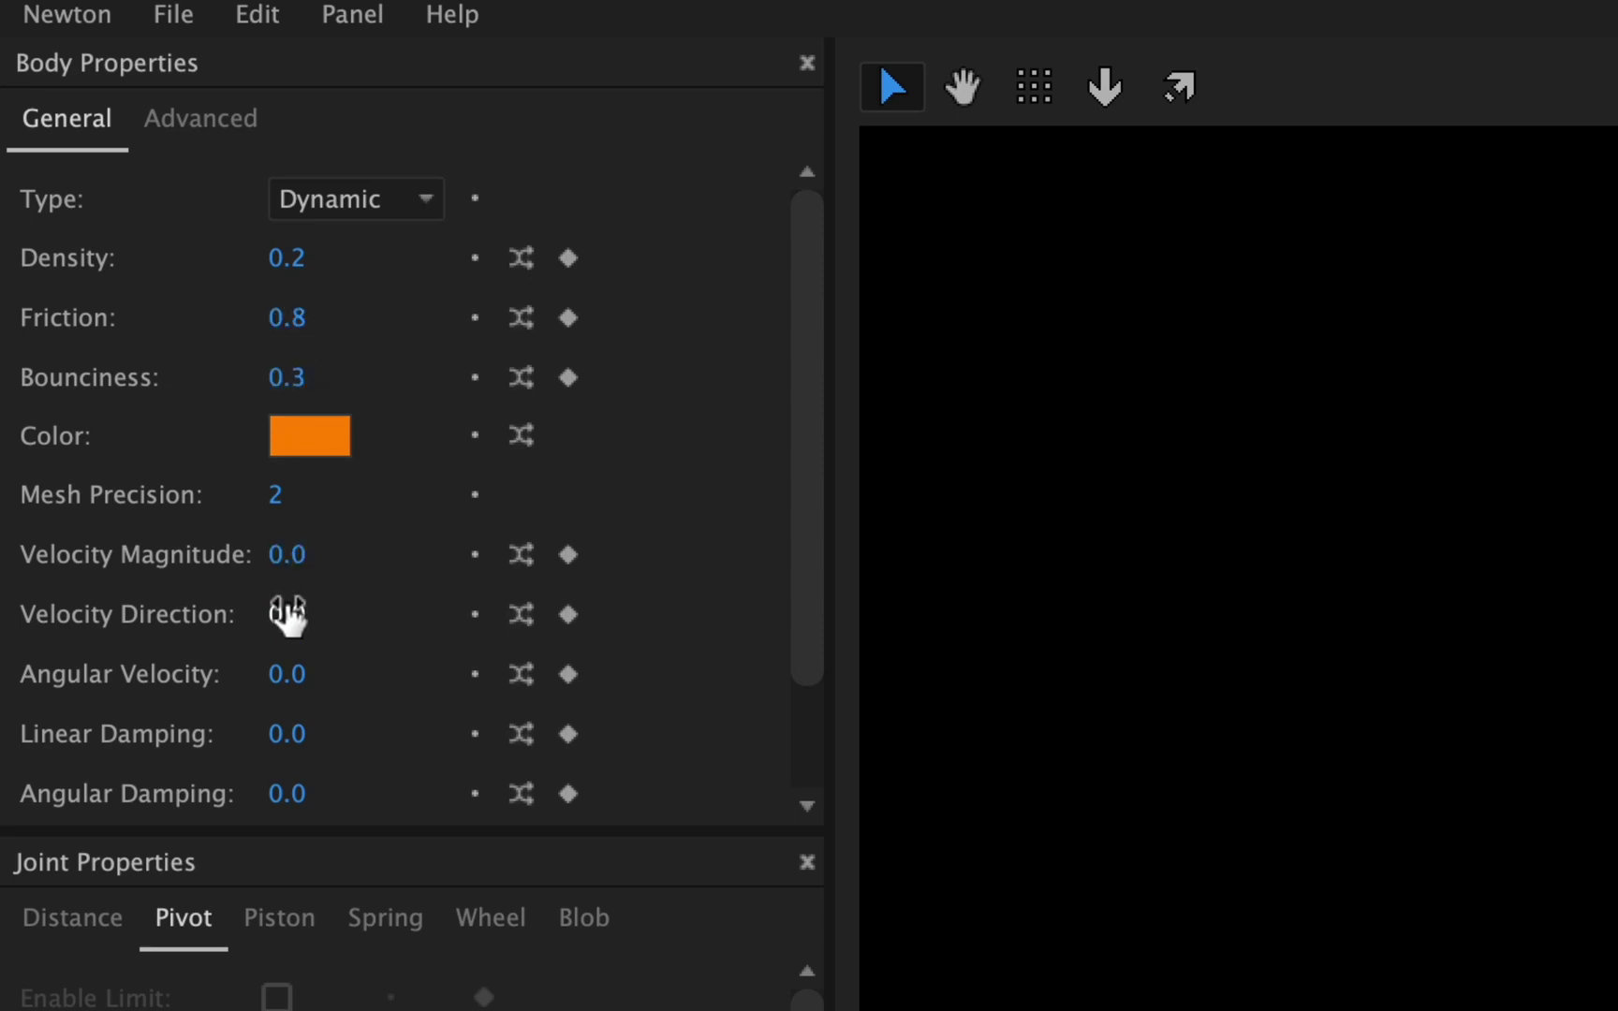
pyautogui.click(309, 742)
pyautogui.write('2')
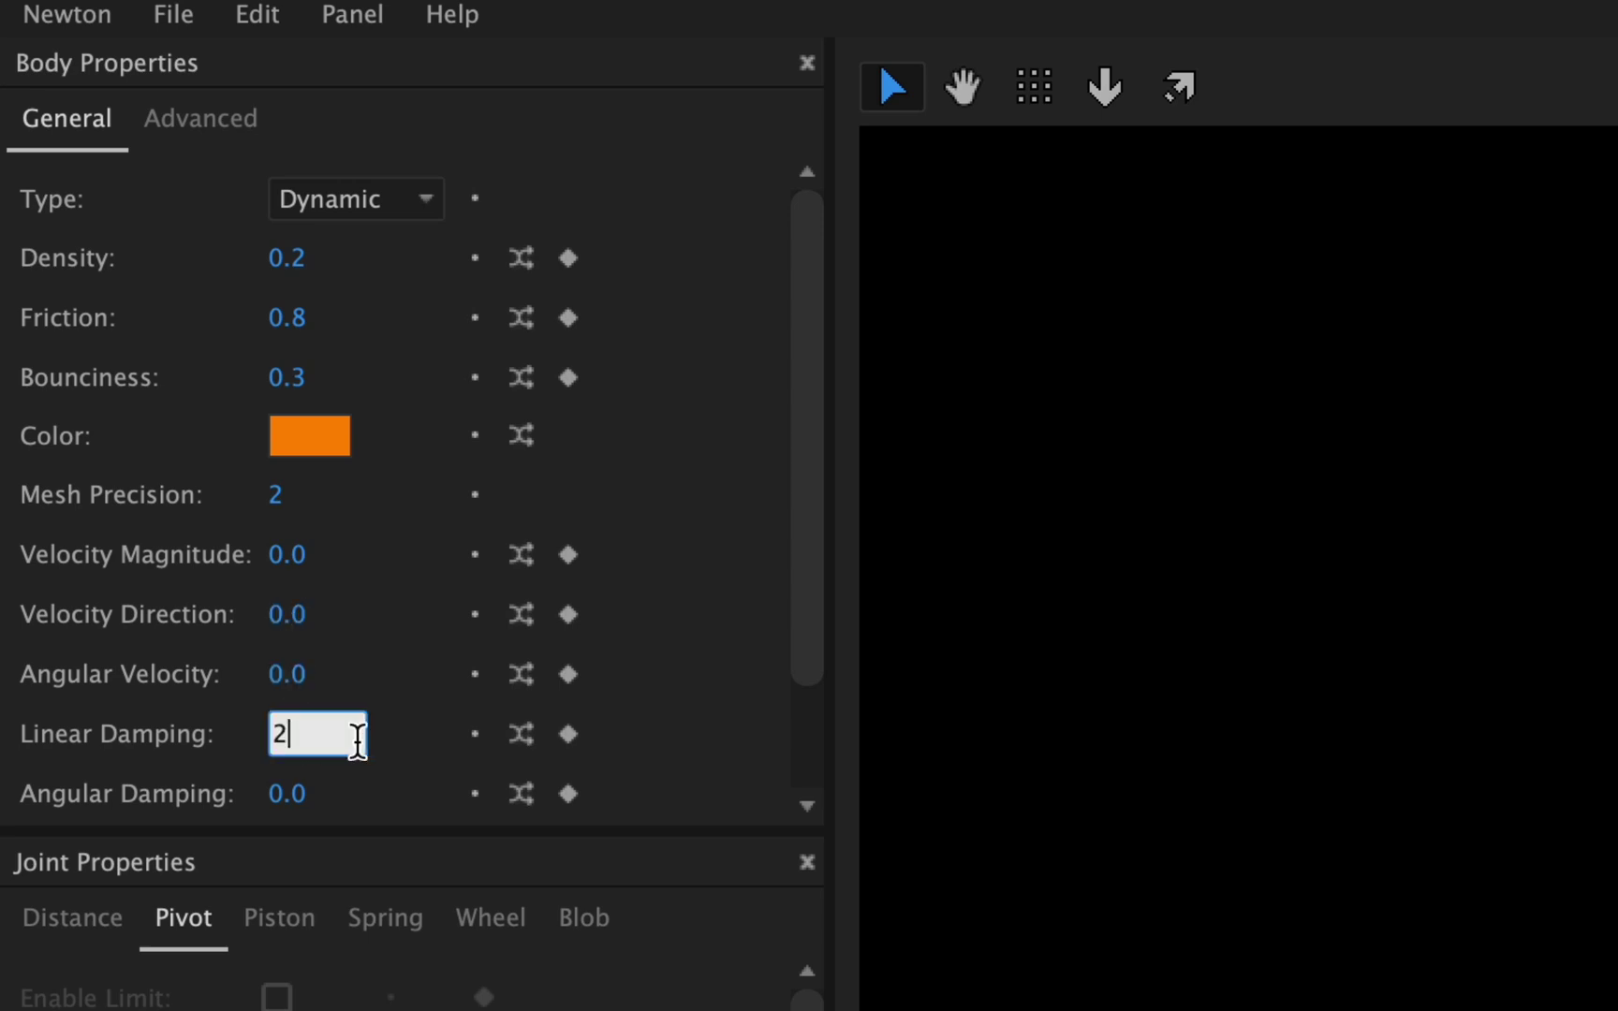
pyautogui.press('Return')
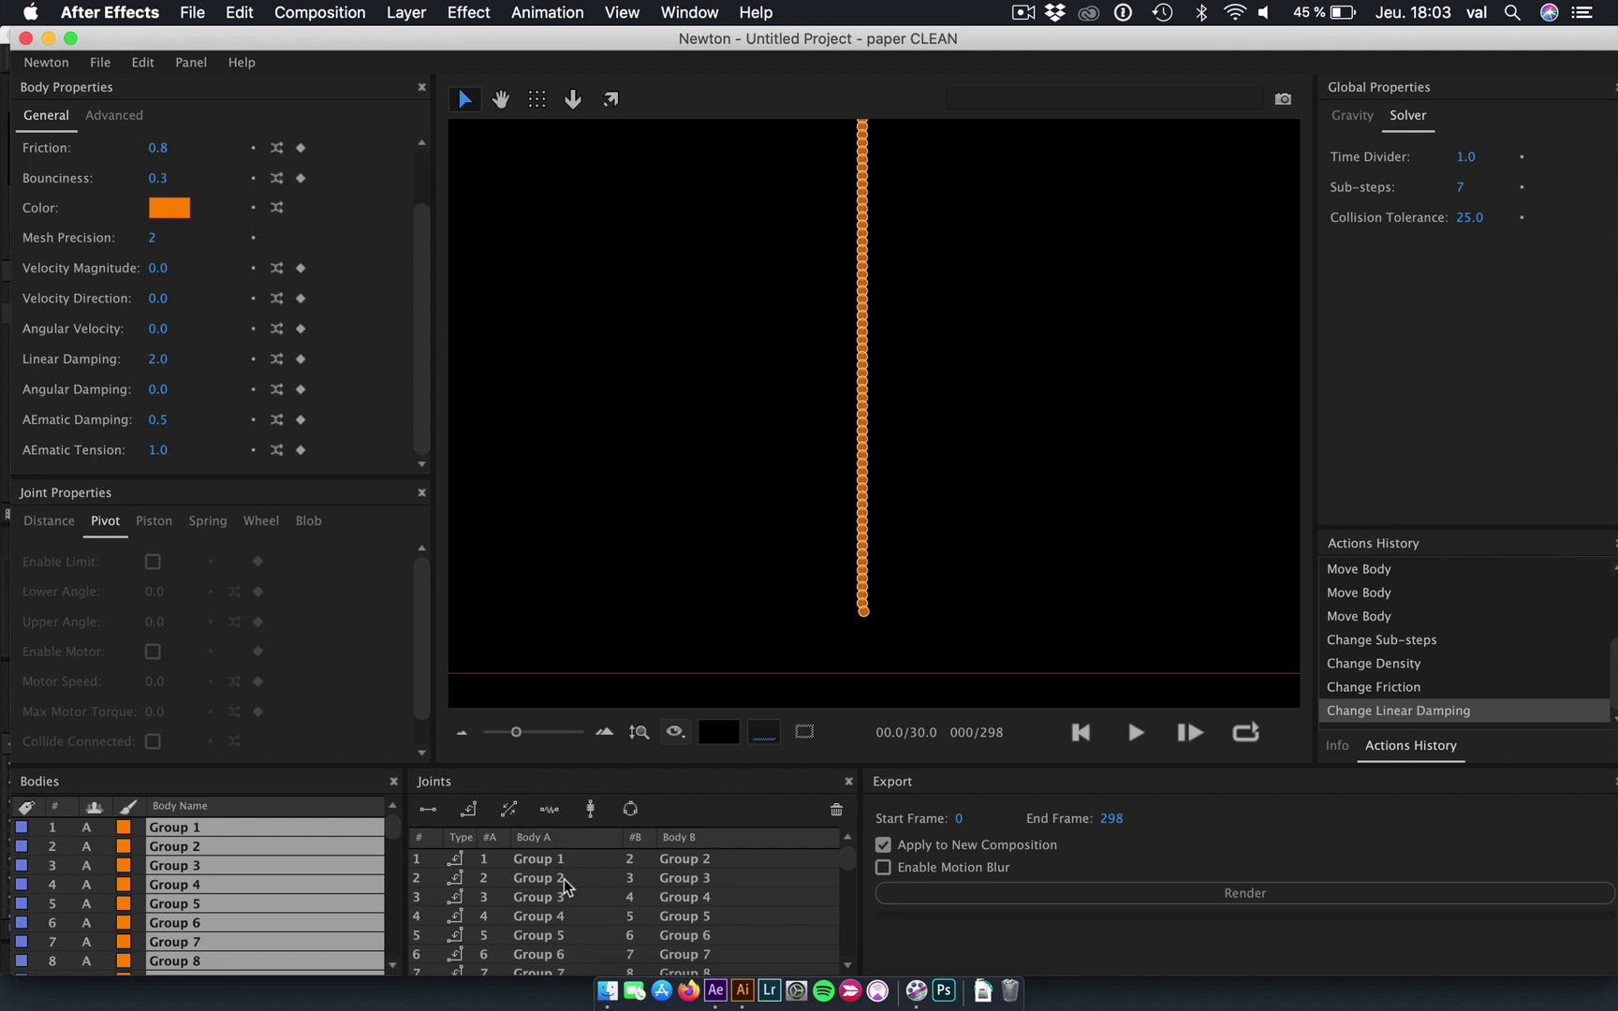
pyautogui.scroll(-10, 564, 885)
pyautogui.scroll(-10, 559, 903)
# Turn off Collide Connected on the piston joint between Group 1 and Group 2.
pyautogui.click(554, 907)
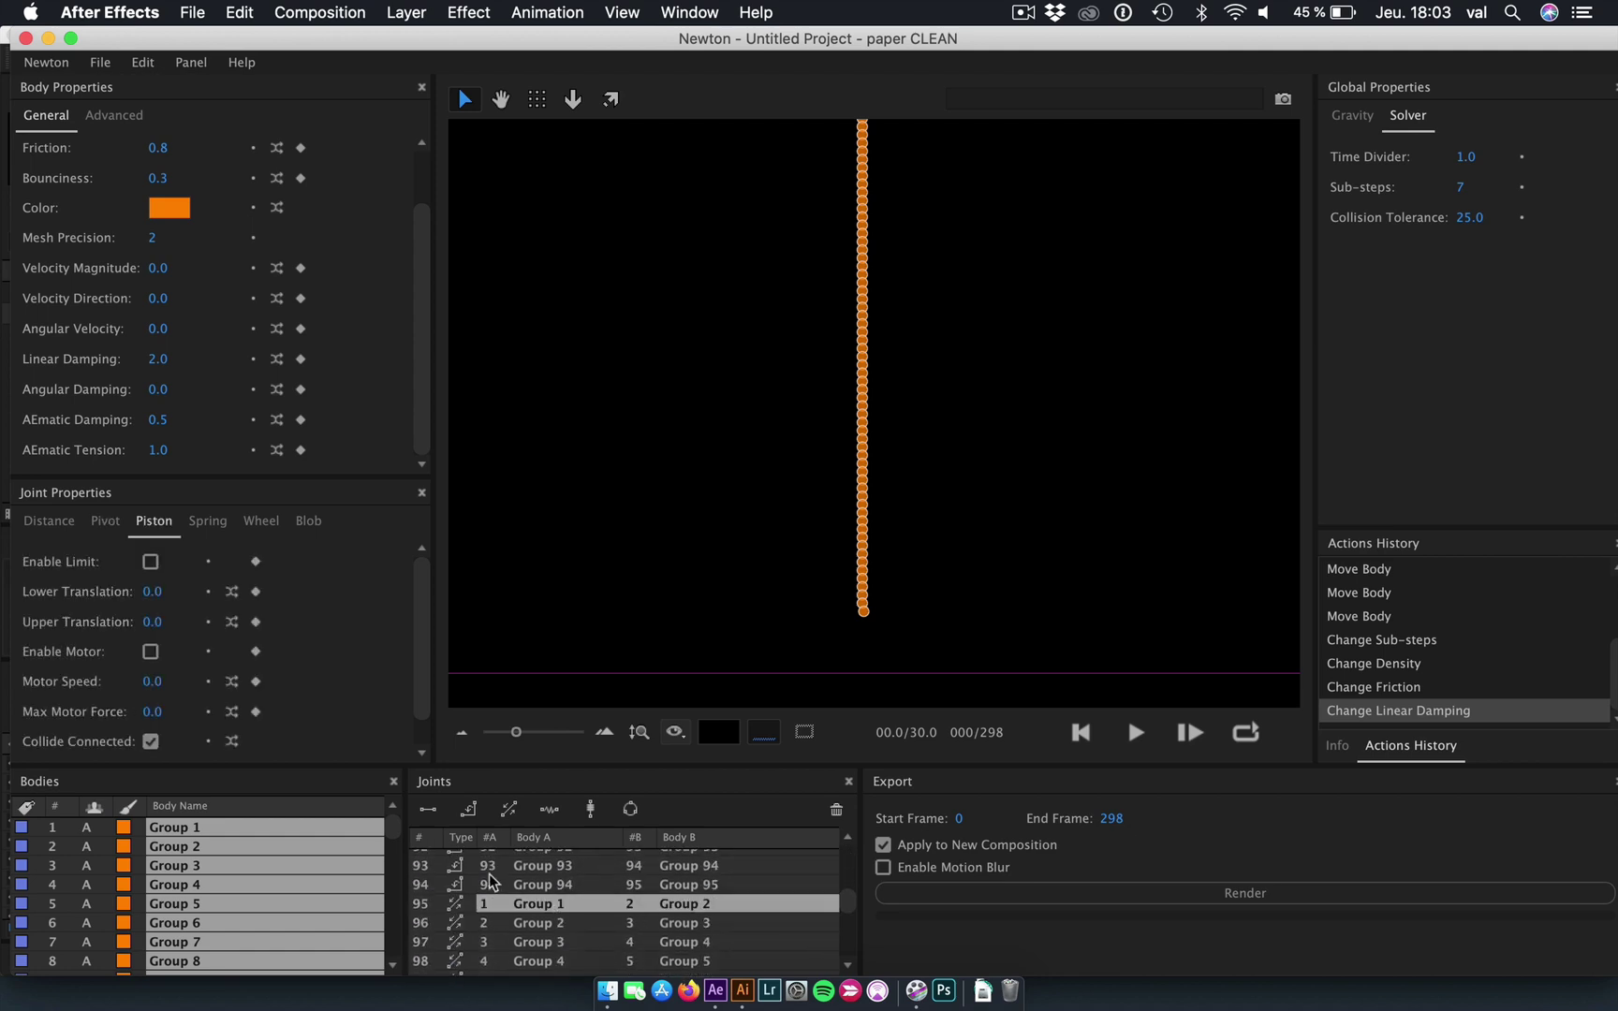
pyautogui.scroll(-1, 321, 747)
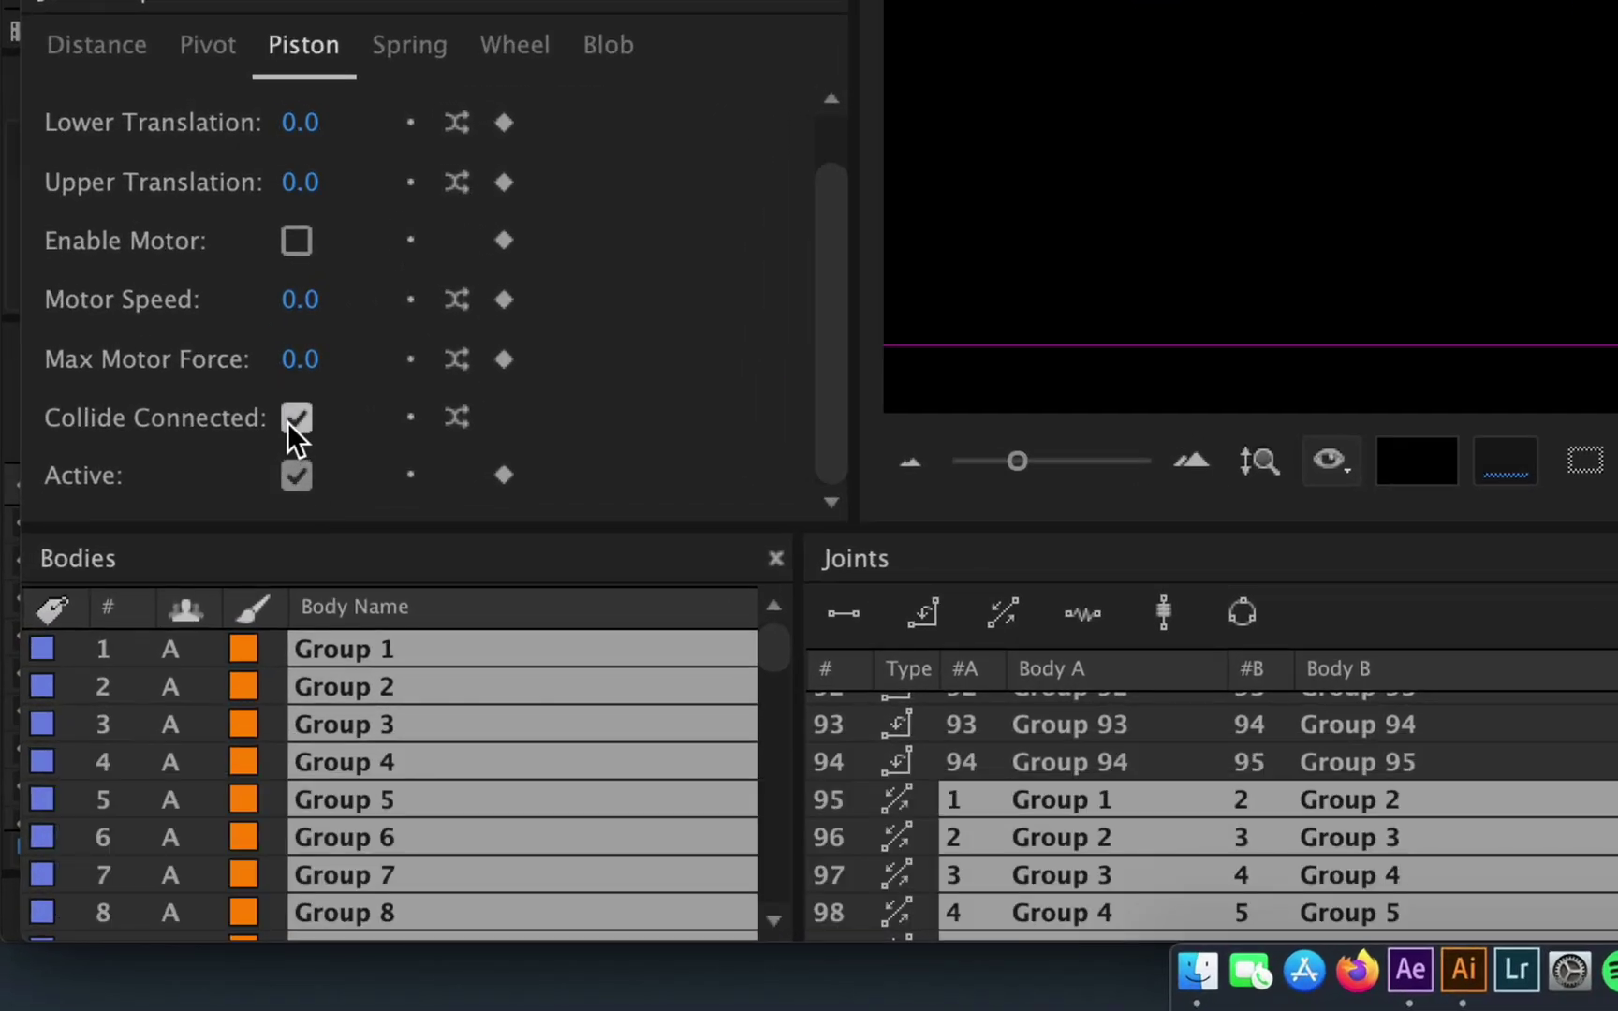
pyautogui.click(295, 418)
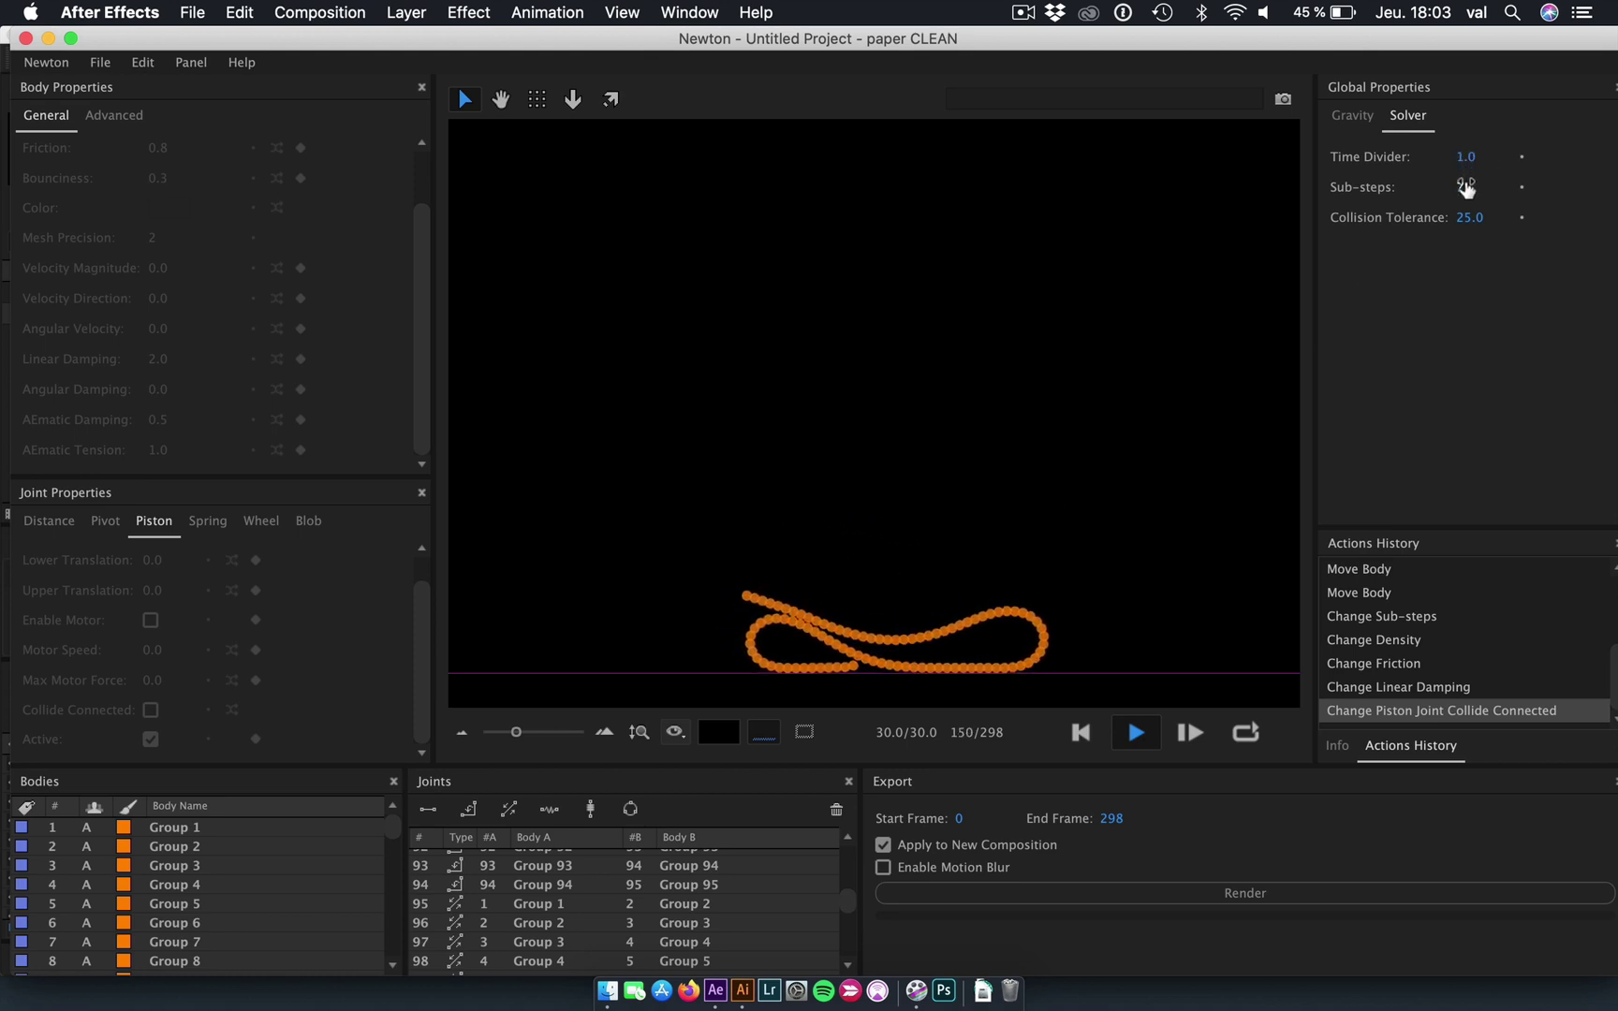
# Settle the solver sub-steps at 7 and render frames 0–170 into a new composition.
pyautogui.moveTo(1460, 186); pyautogui.dragTo(1450, 190)
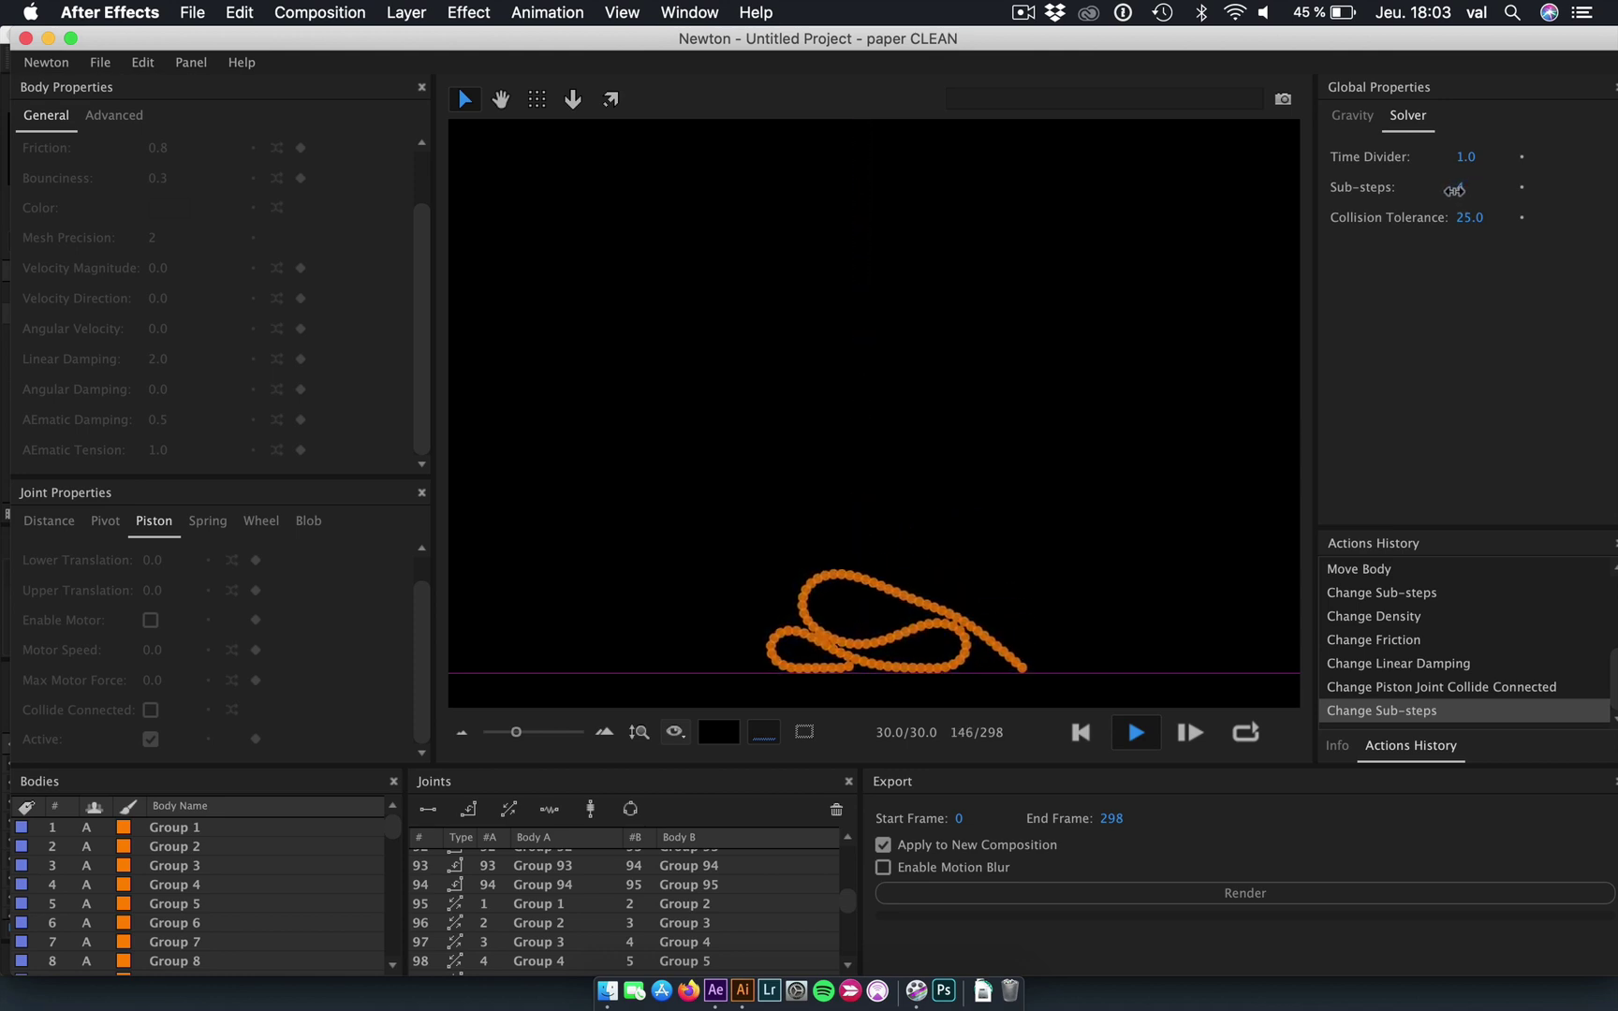
pyautogui.moveTo(1454, 190); pyautogui.dragTo(1450, 190)
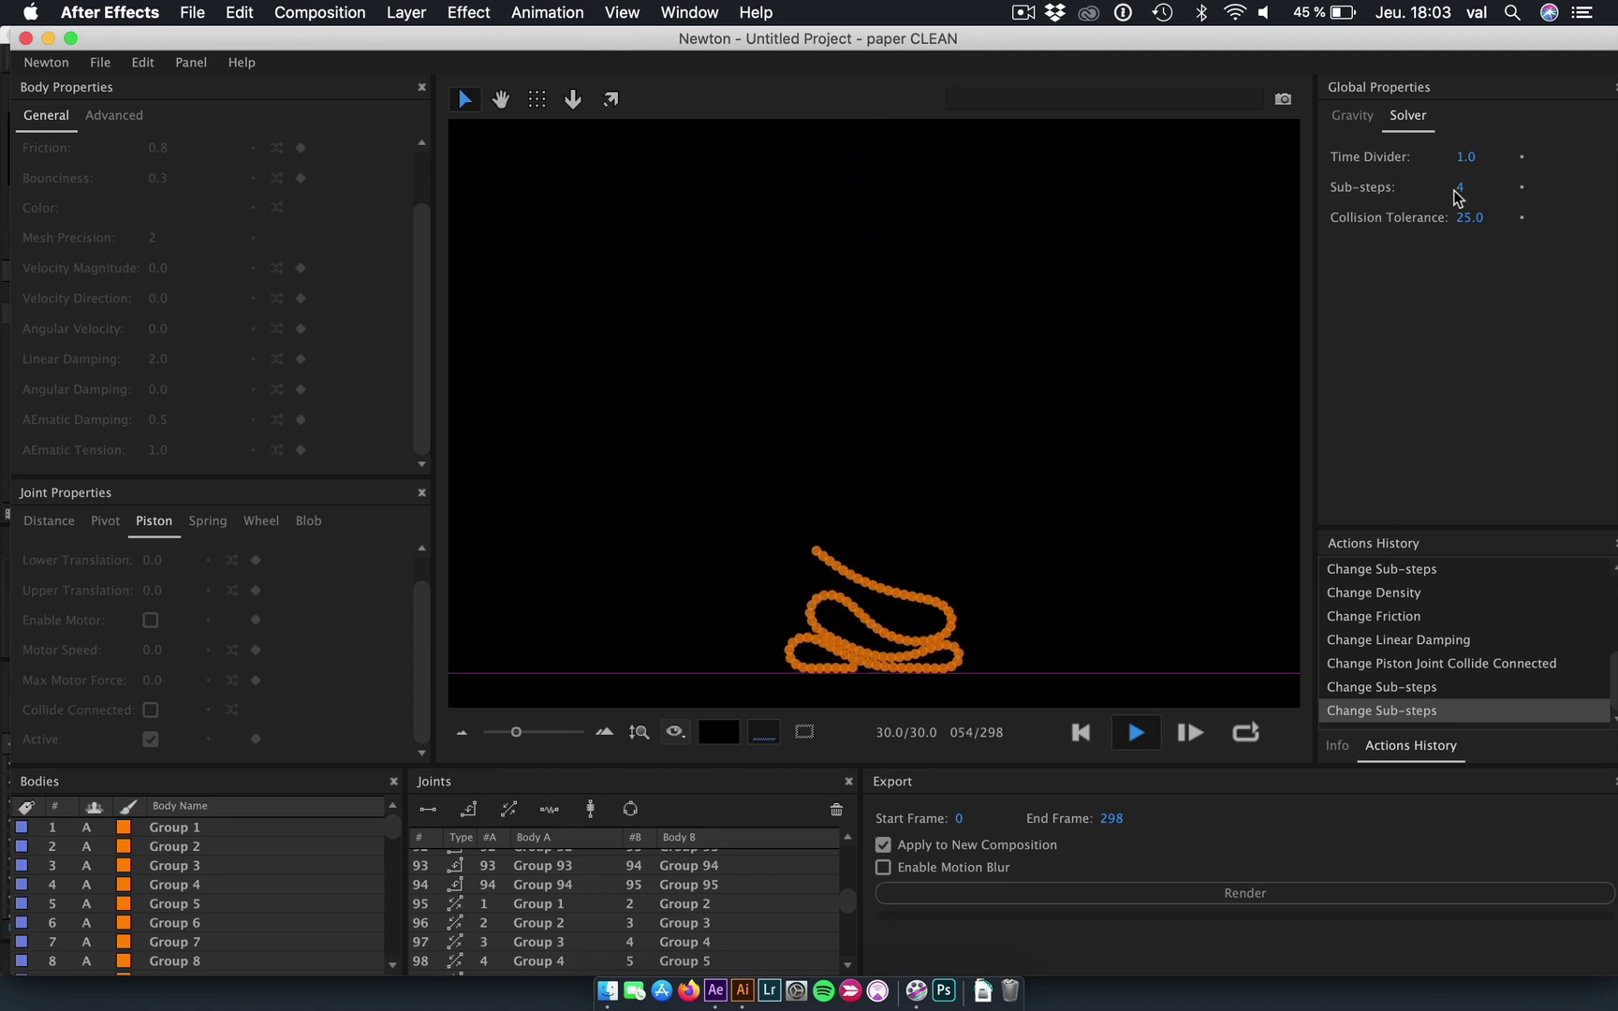
pyautogui.moveTo(1457, 197); pyautogui.dragTo(1572, 200)
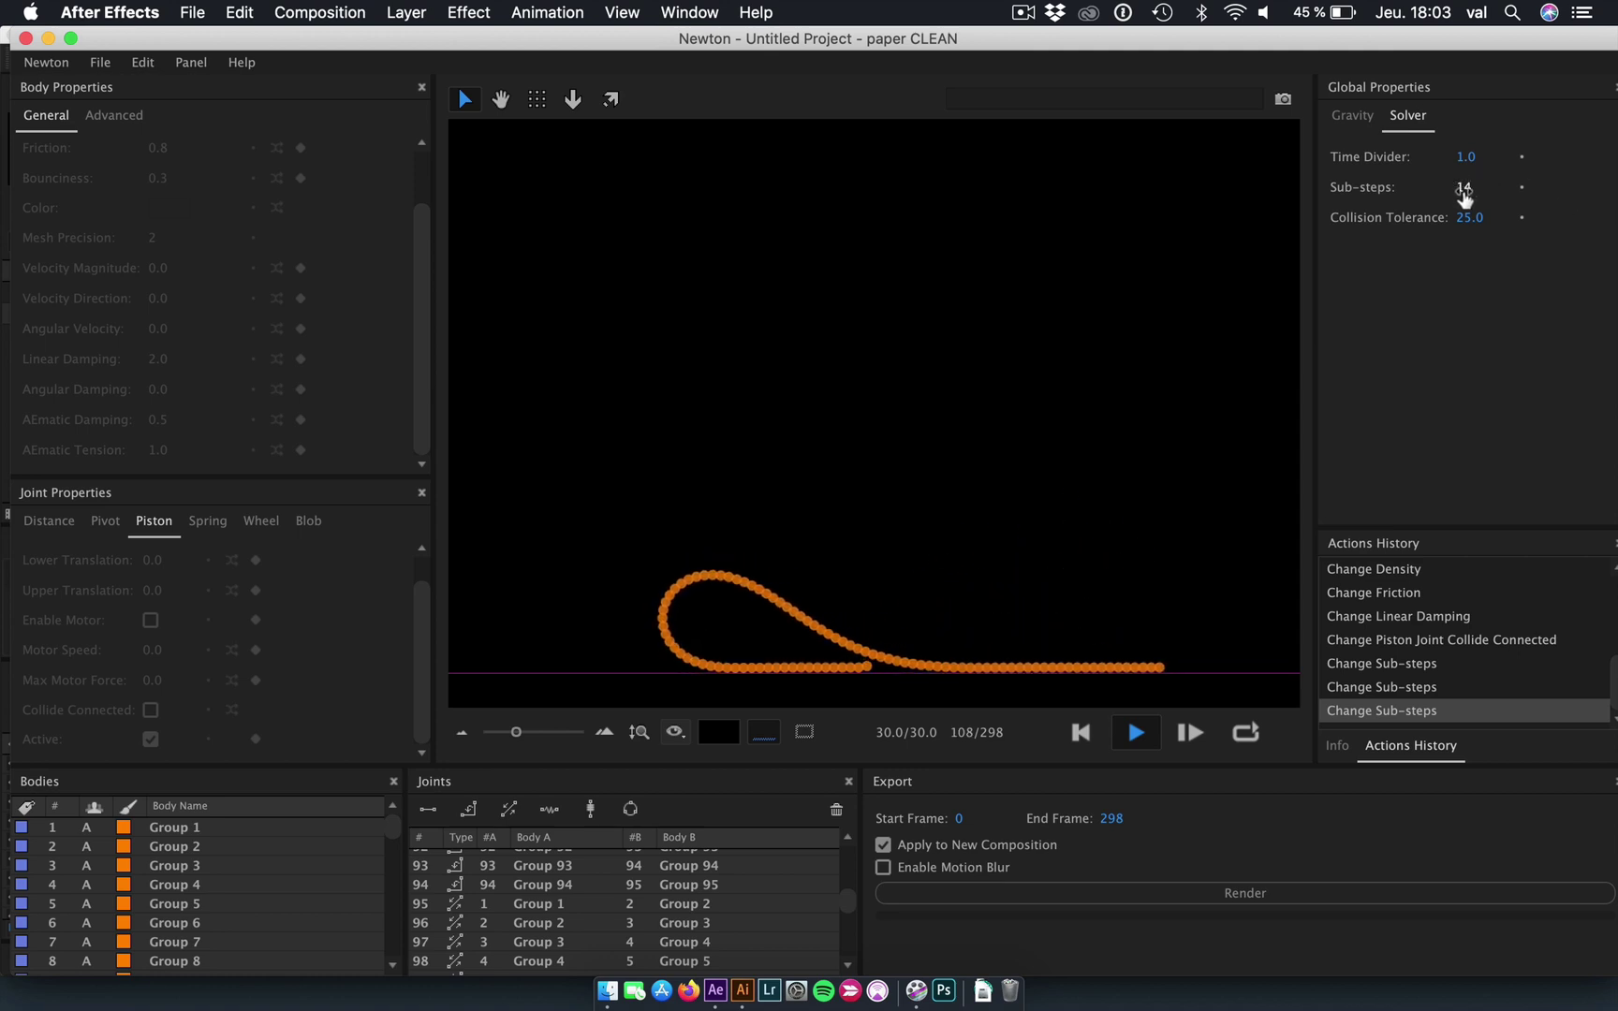
pyautogui.click(1463, 189)
pyautogui.write('7')
pyautogui.press('Return')
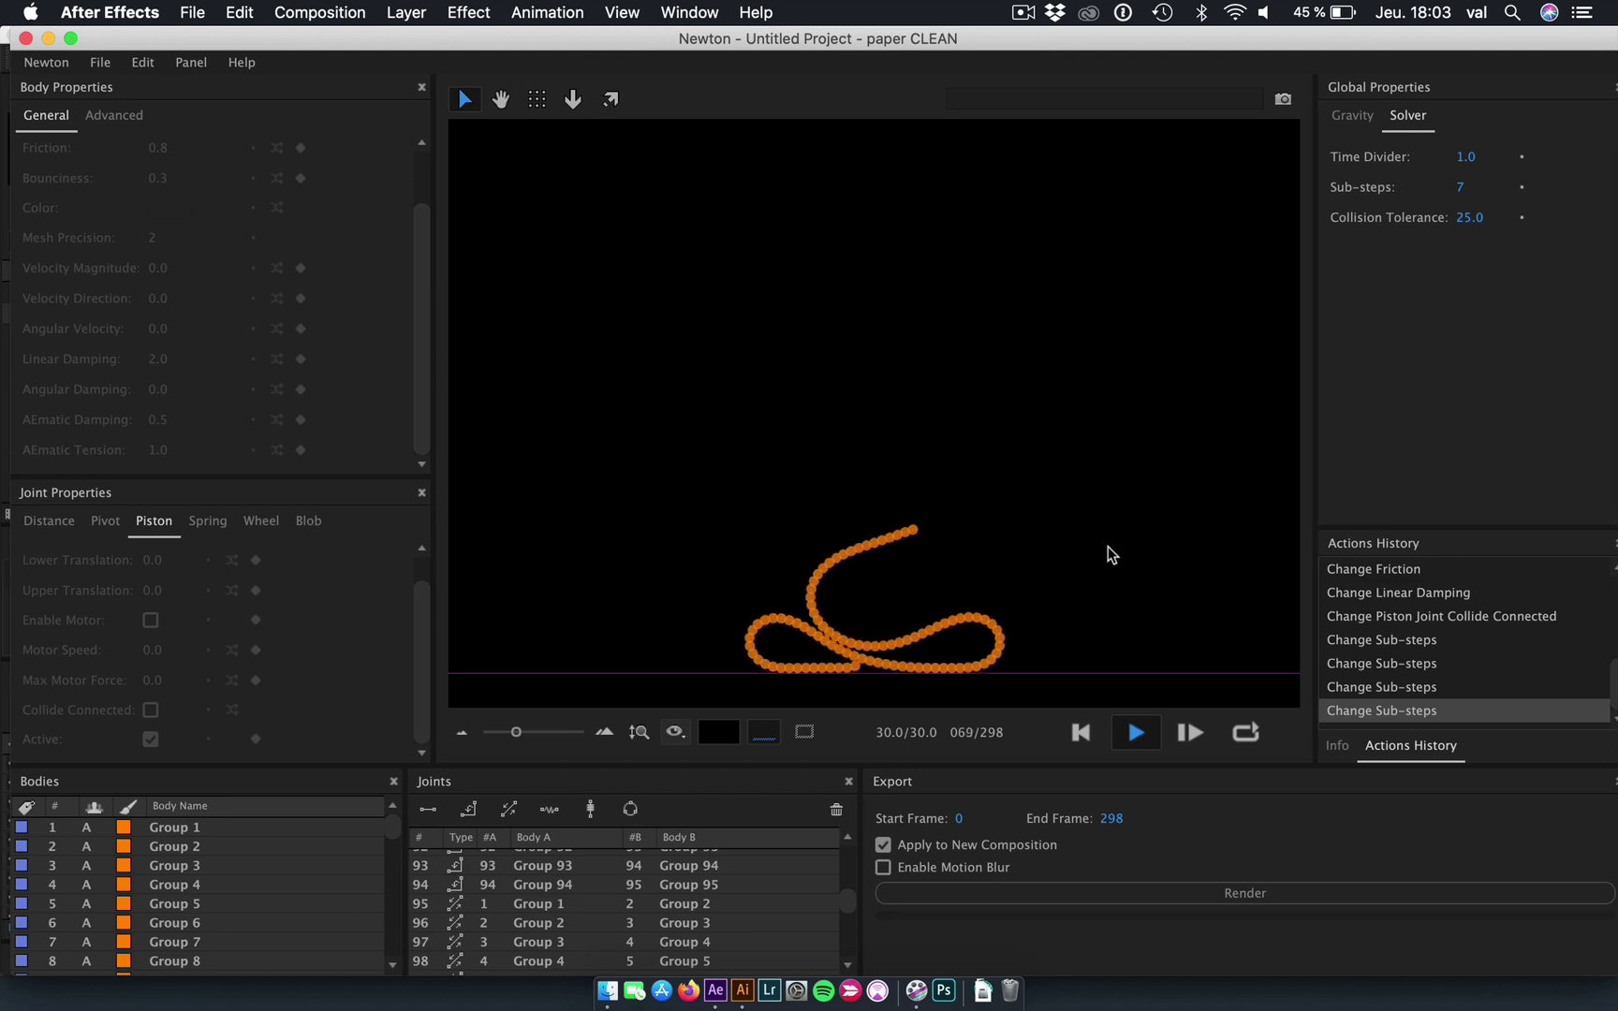
pyautogui.click(1134, 734)
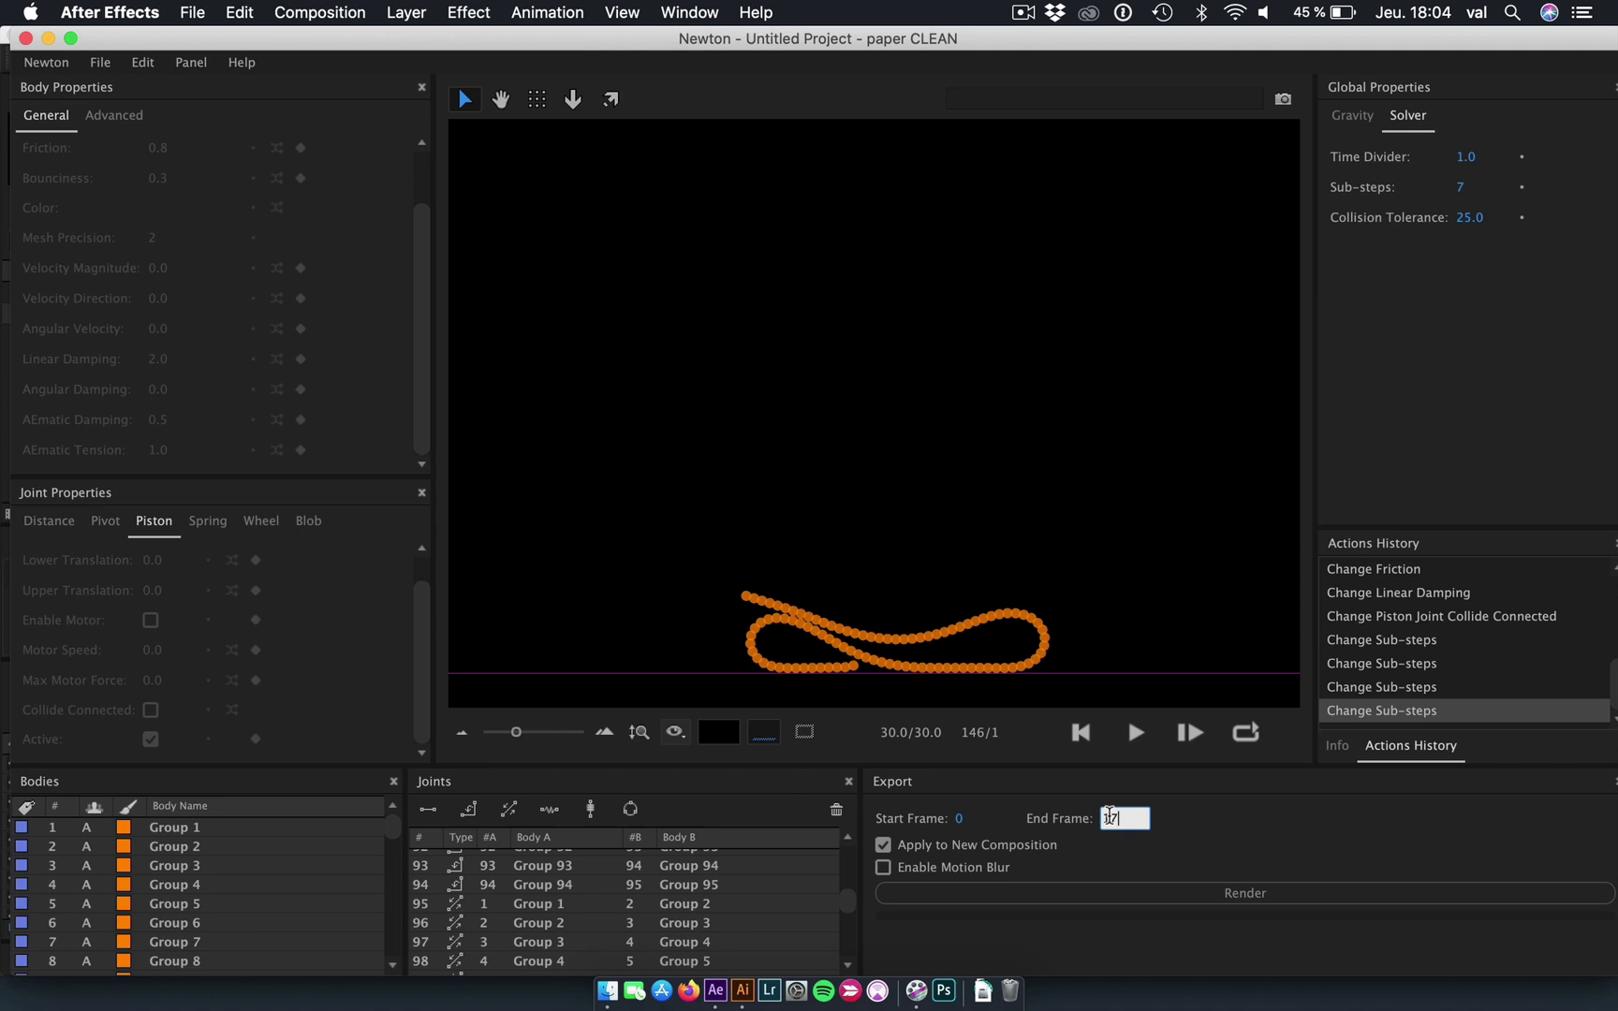
pyautogui.click(1260, 895)
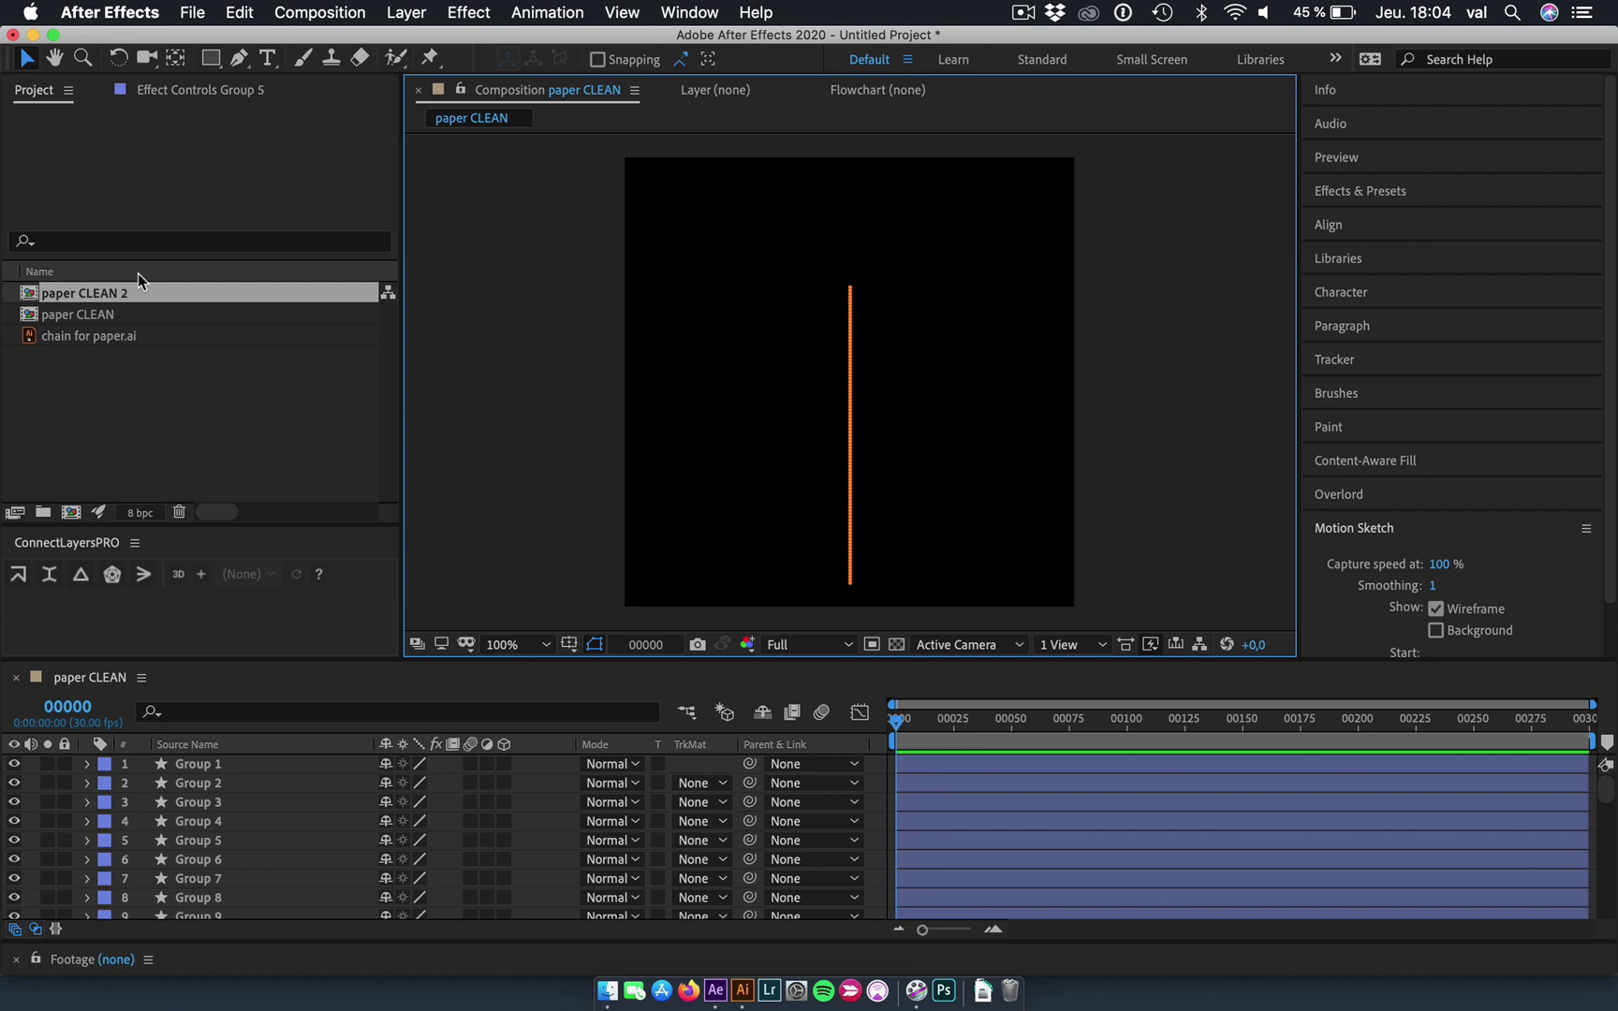
# Open the paper CLEAN 2 composition, rename it paper SIM, and preview the falling chain.
pyautogui.click(116, 296)
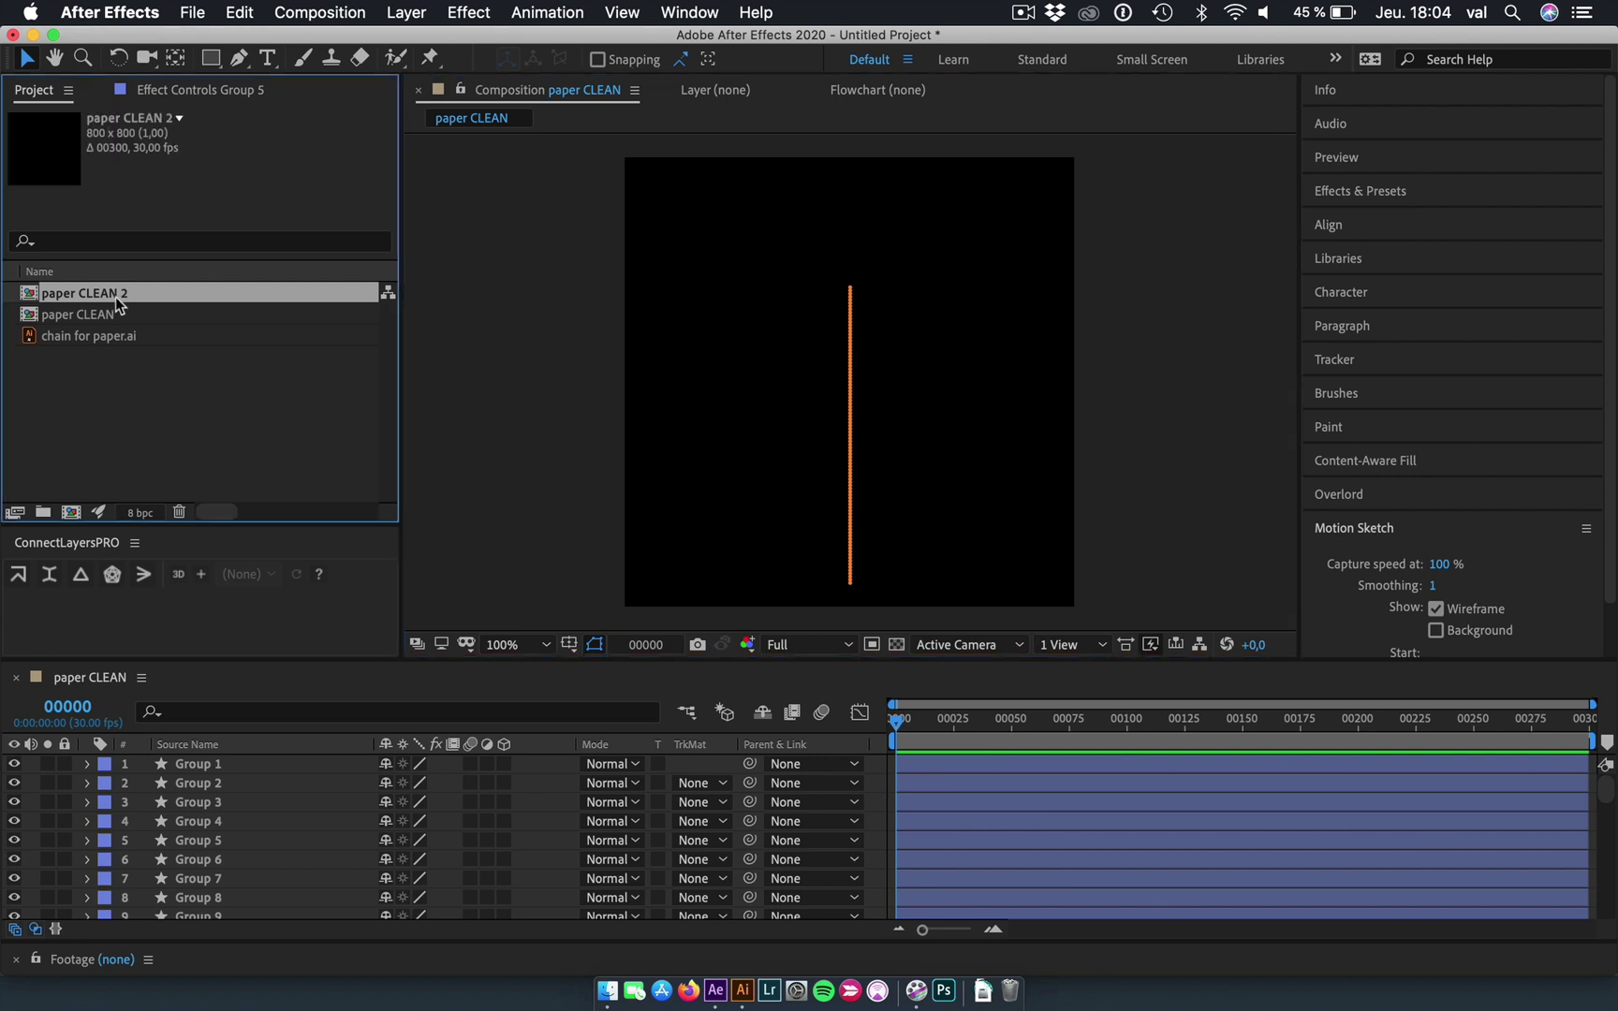
pyautogui.doubleClick(116, 296)
pyautogui.press('super+k')
pyautogui.write('paper SIM')
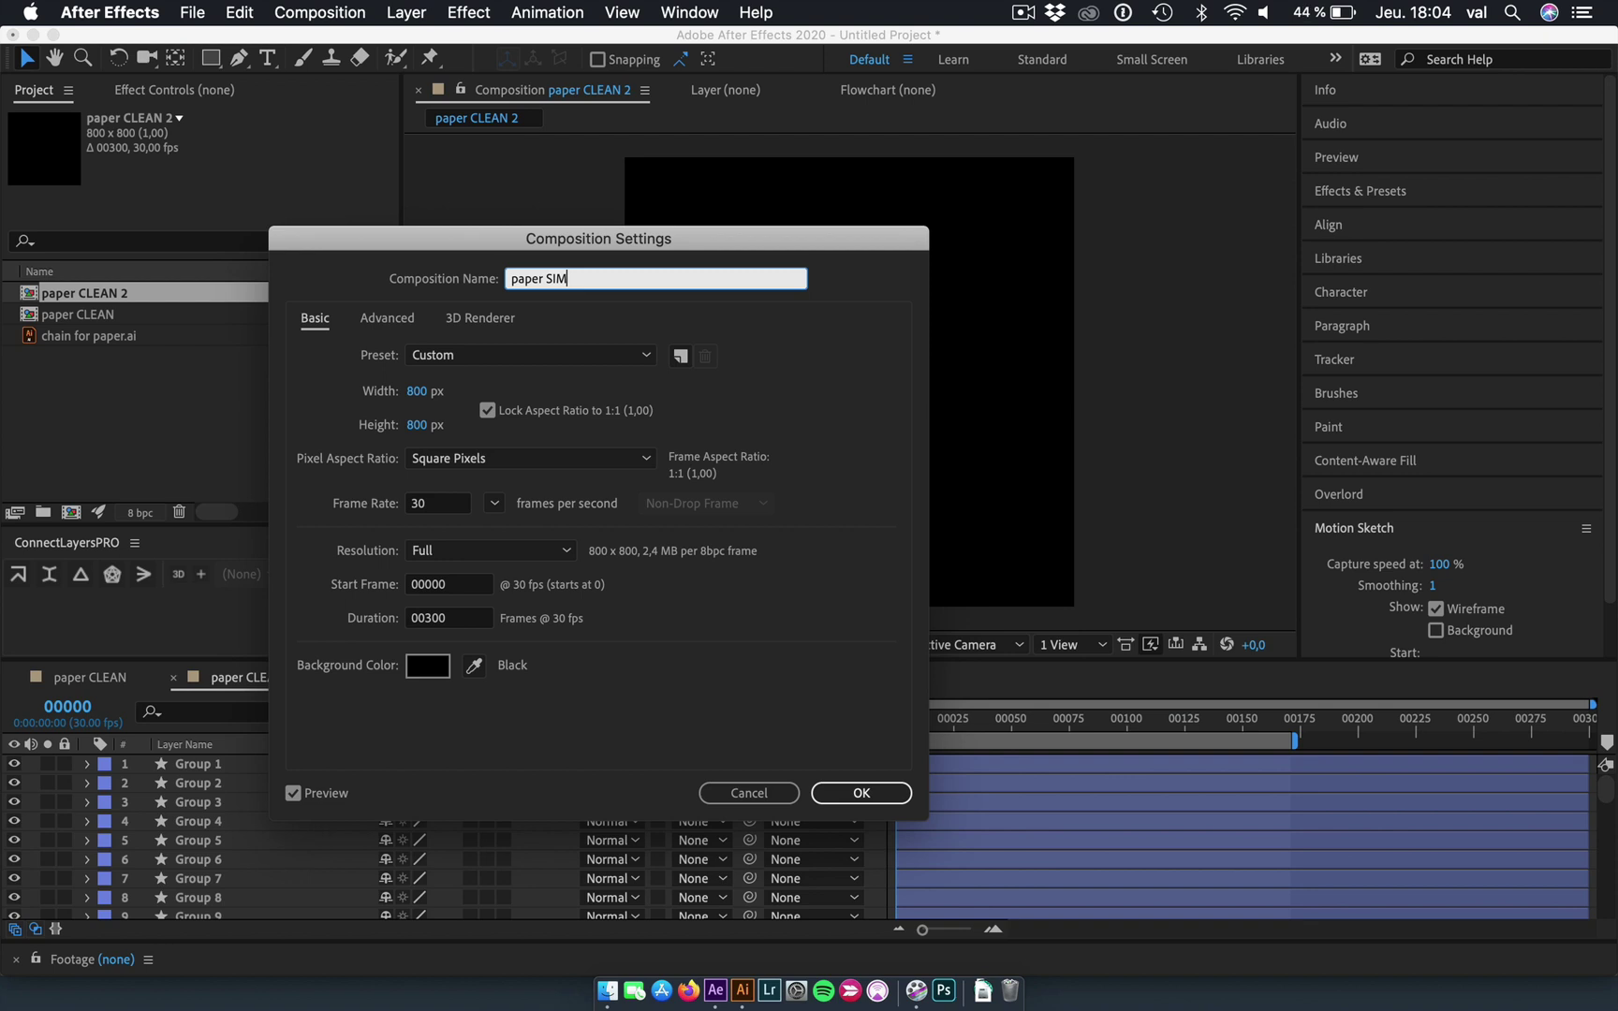
pyautogui.press('Return')
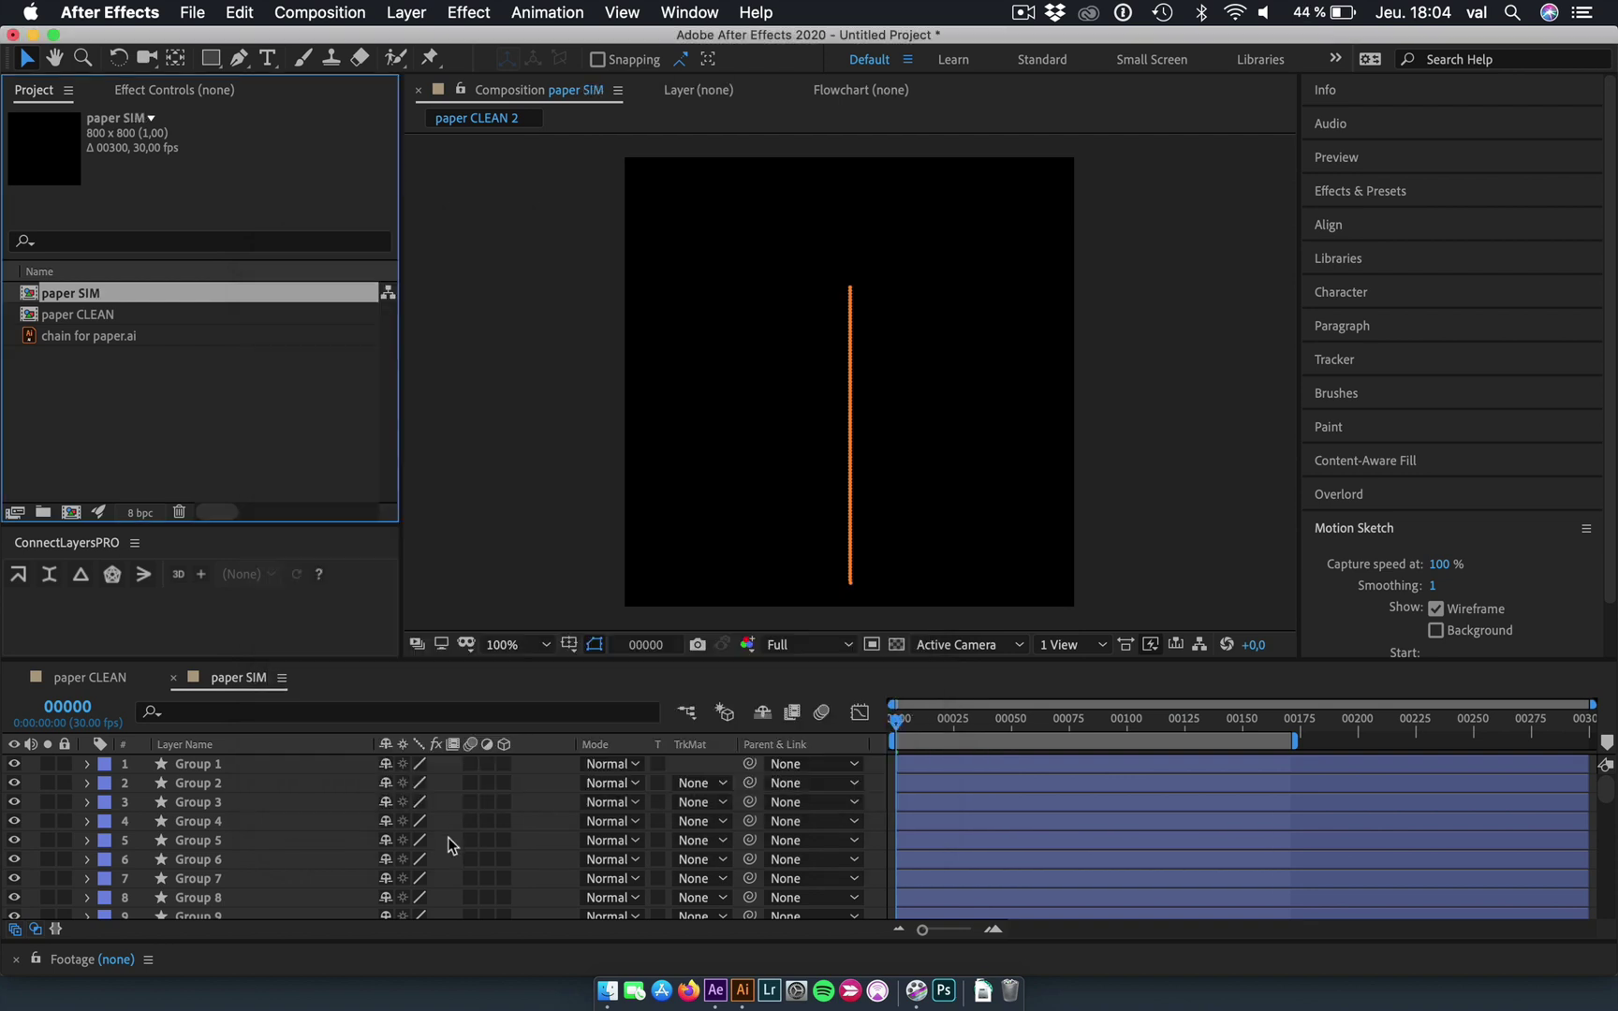
pyautogui.click(605, 594)
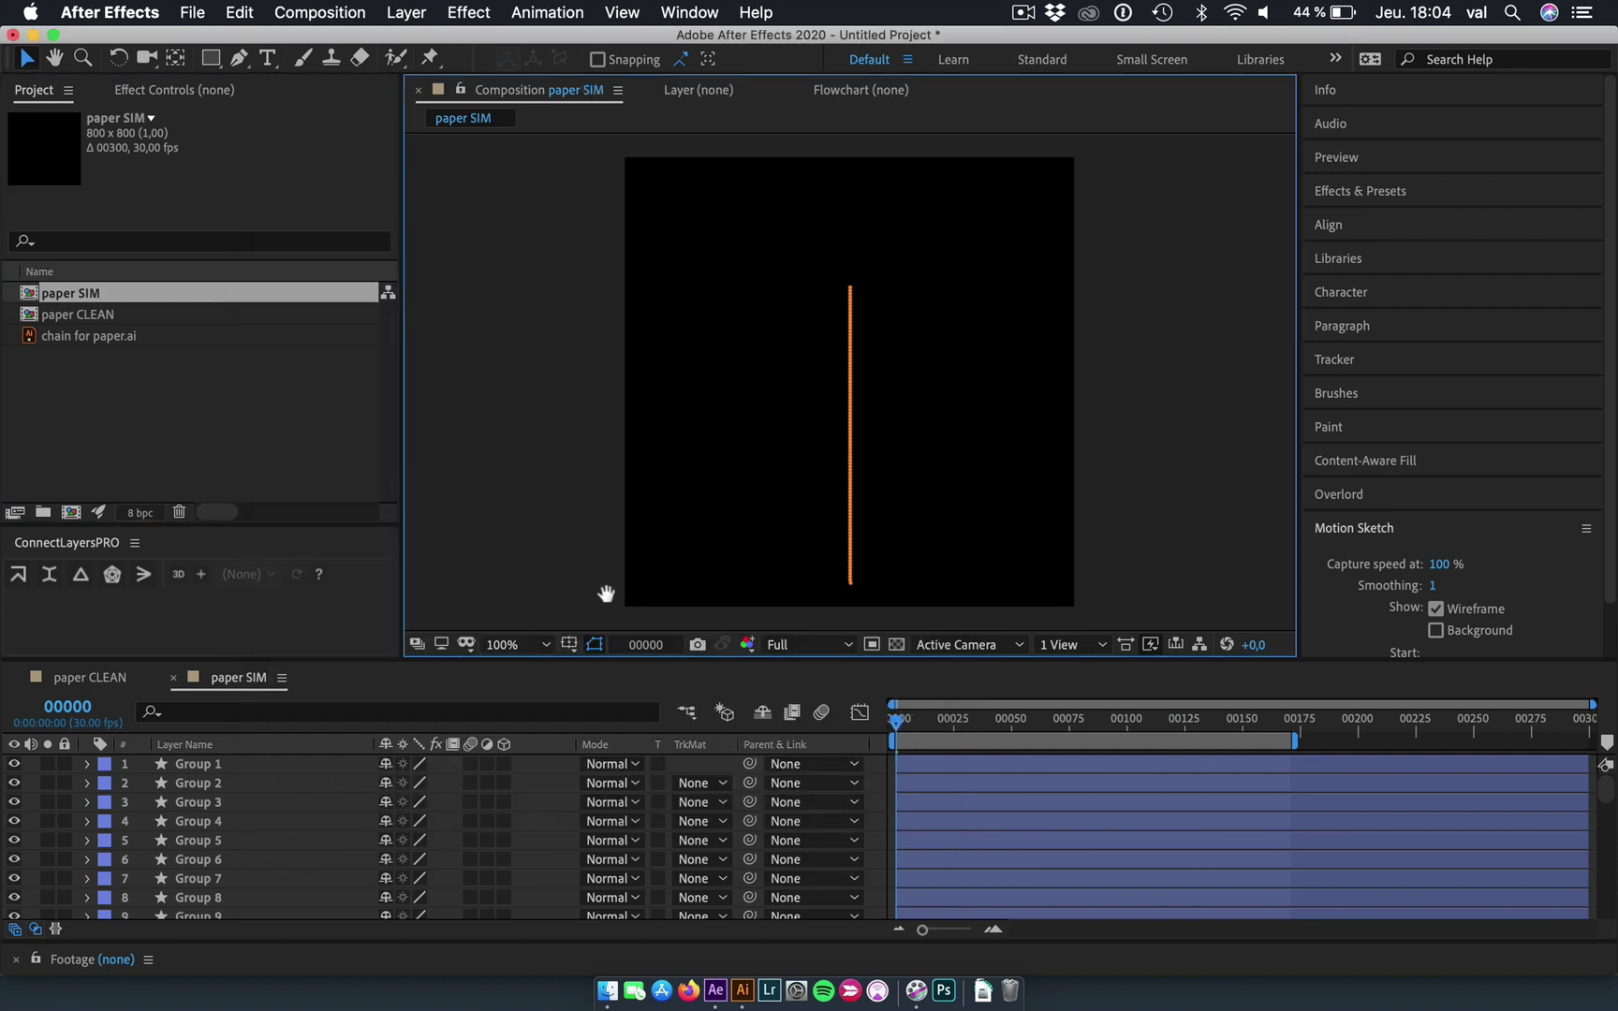
pyautogui.press('space')
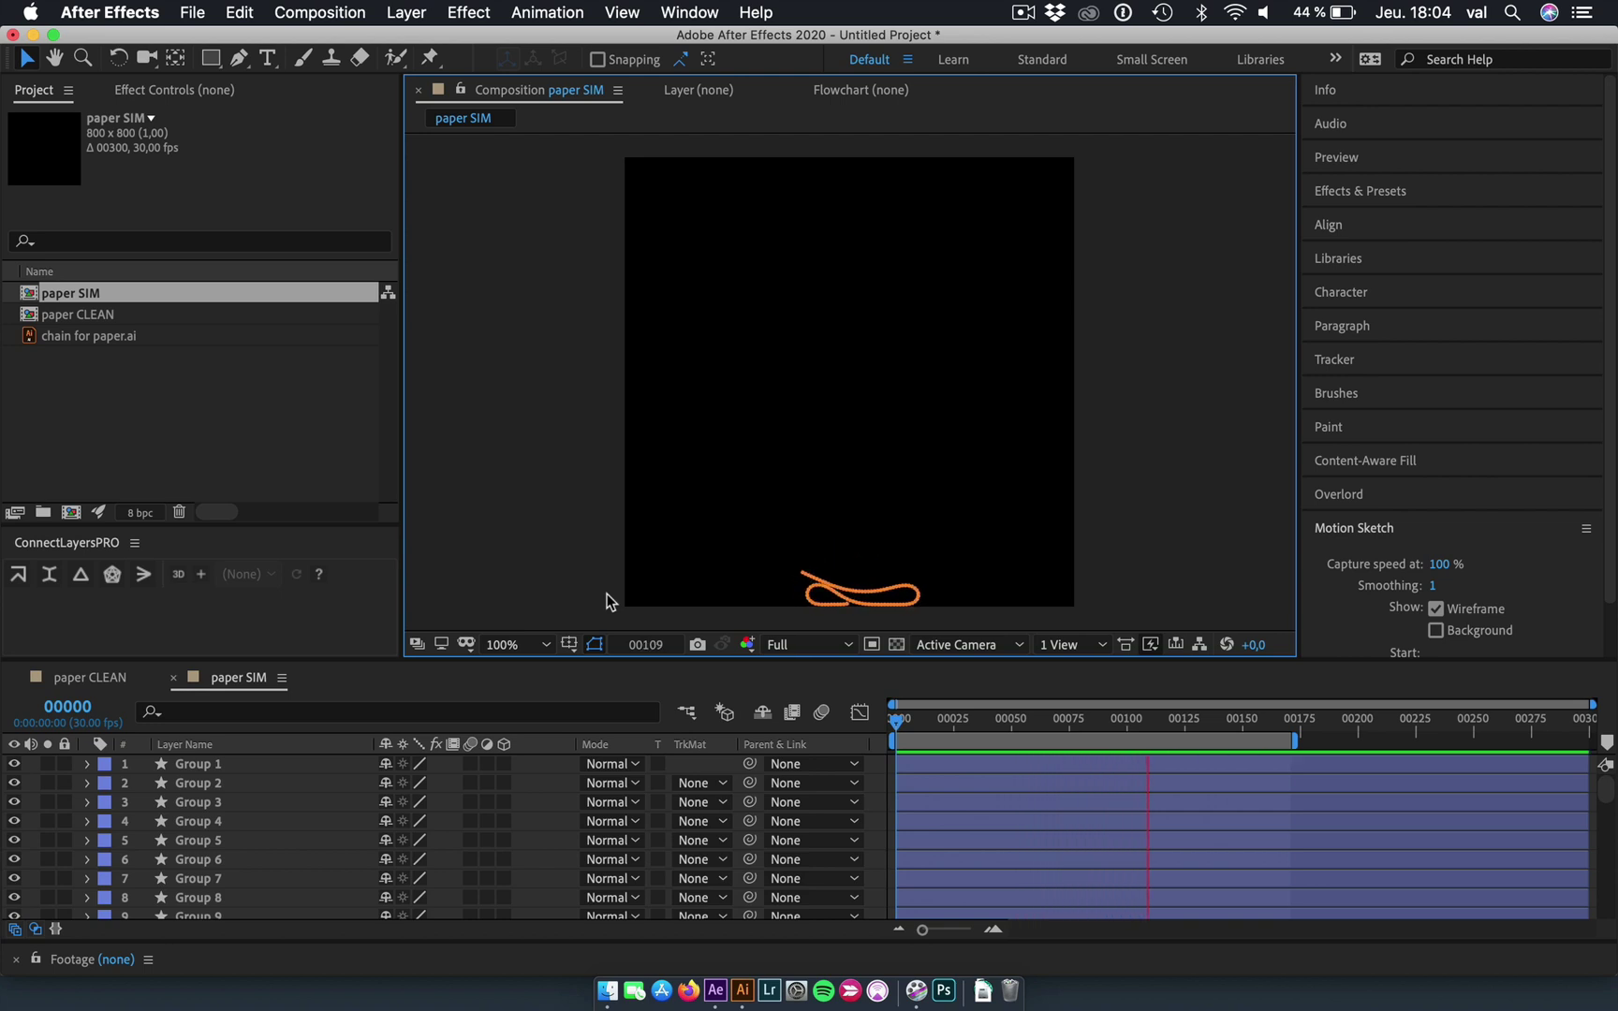
pyautogui.press('space')
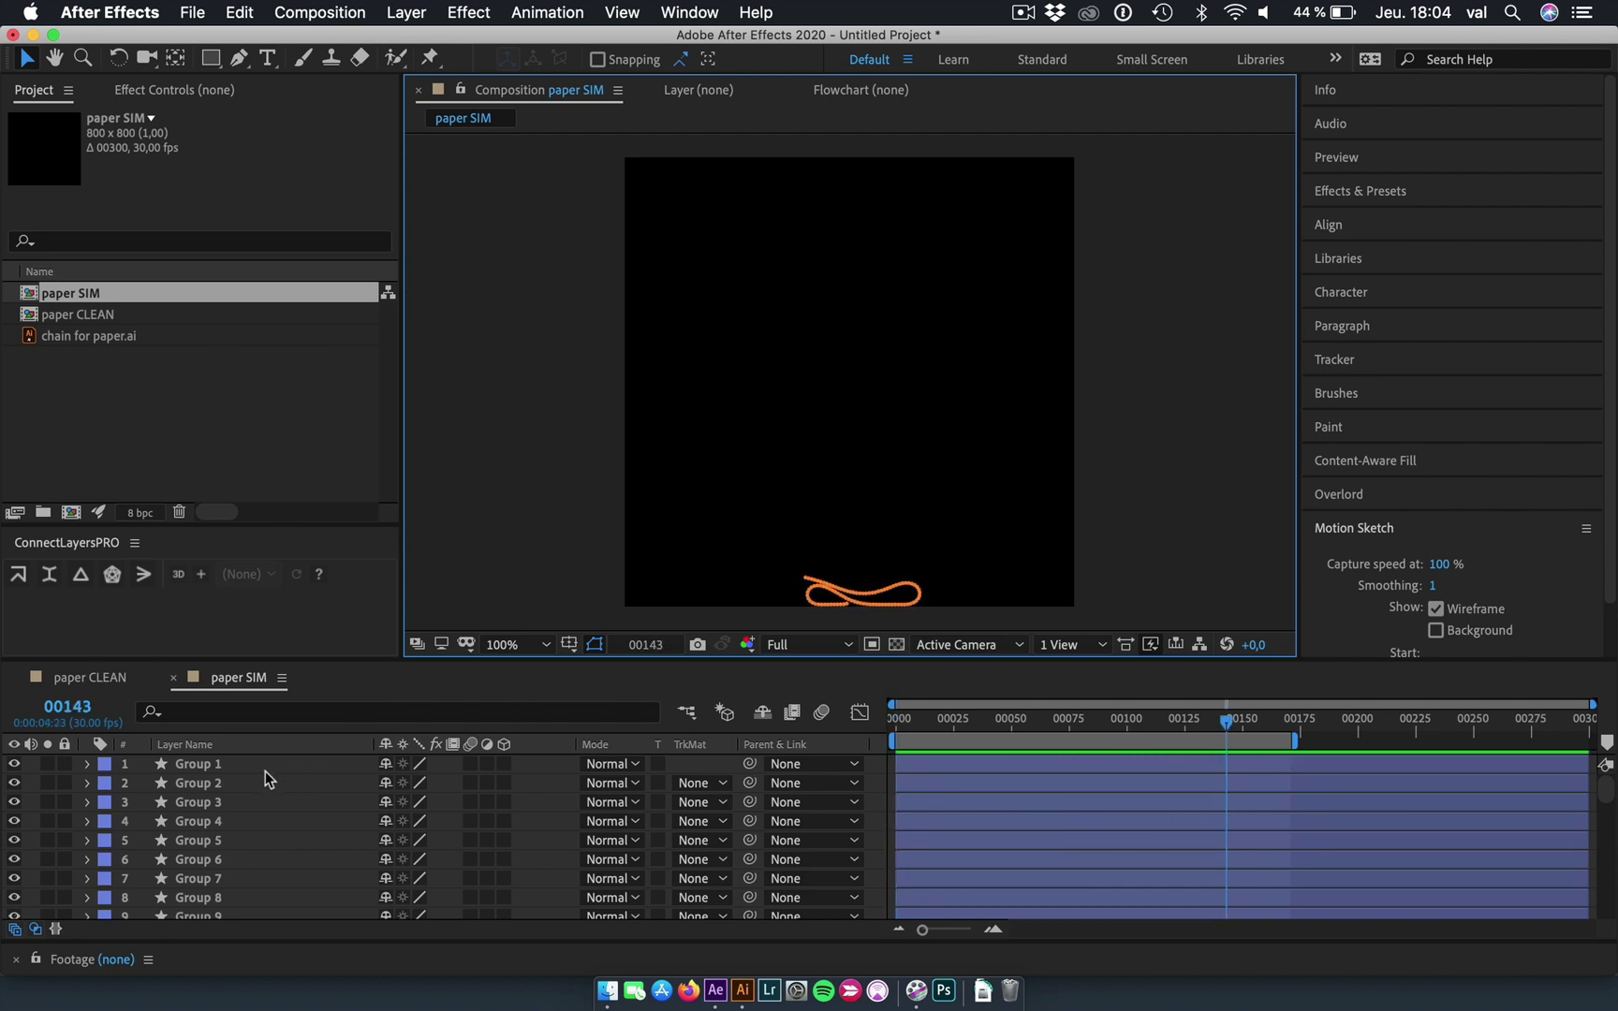
# Give all Group layers the Cyan label, return to frame 0, and select the whole chain.
pyautogui.click(266, 766)
pyautogui.press('super+a')
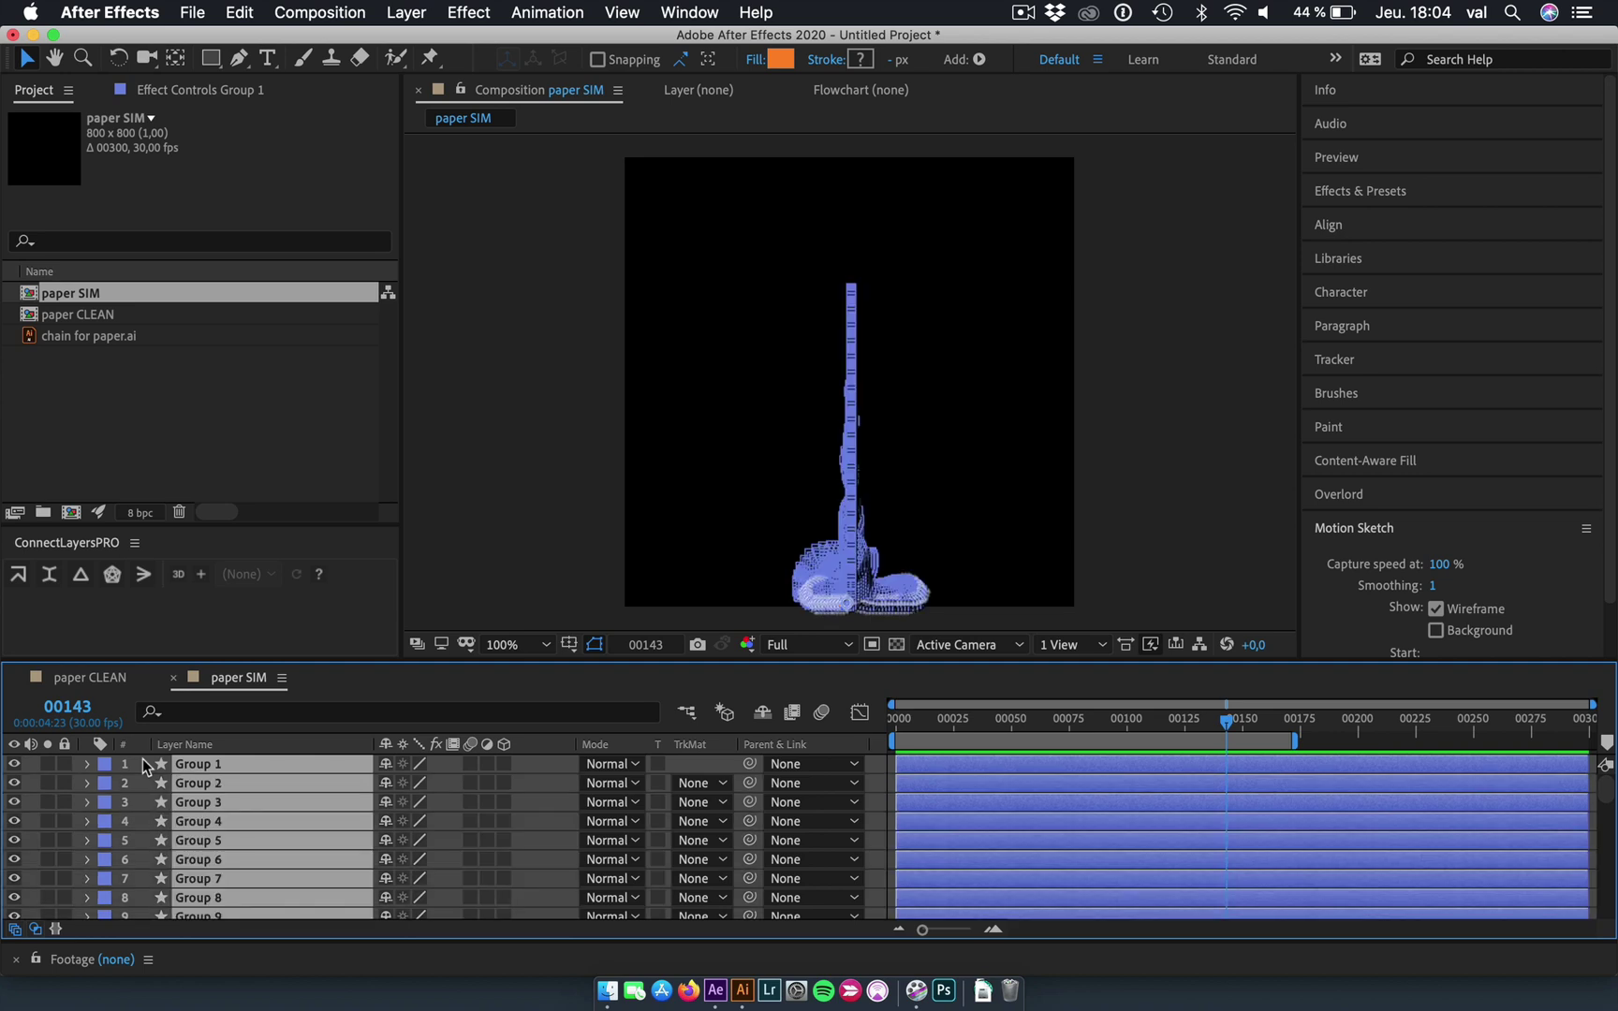
pyautogui.click(104, 775)
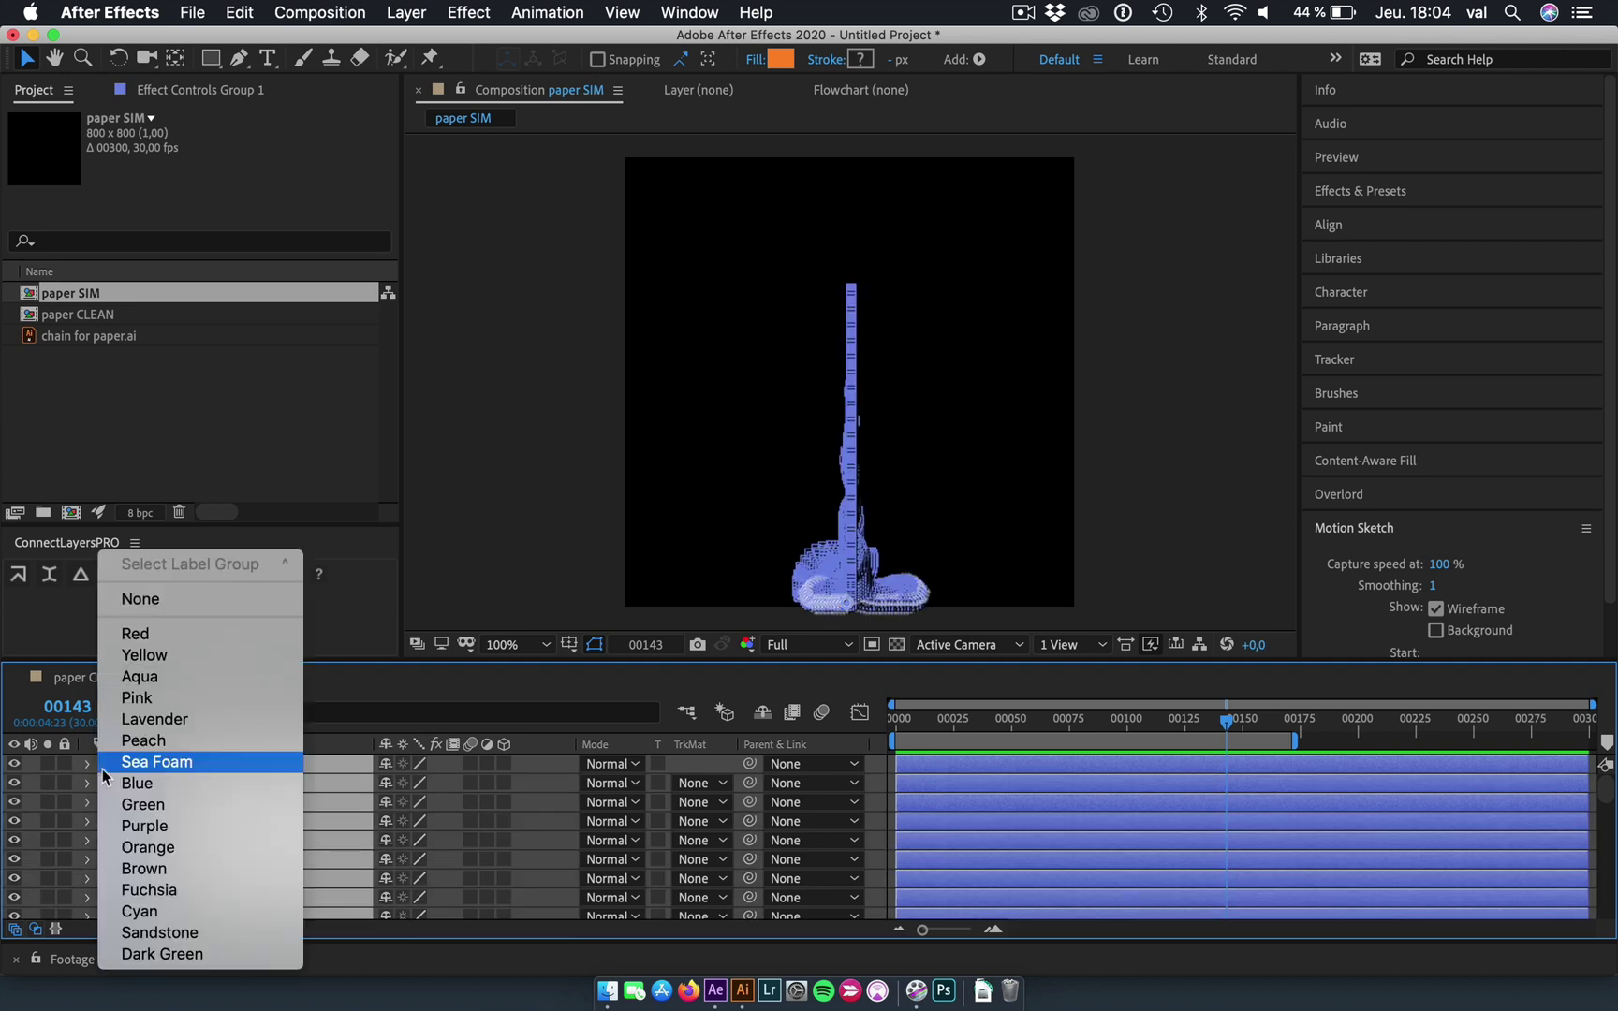
pyautogui.click(202, 910)
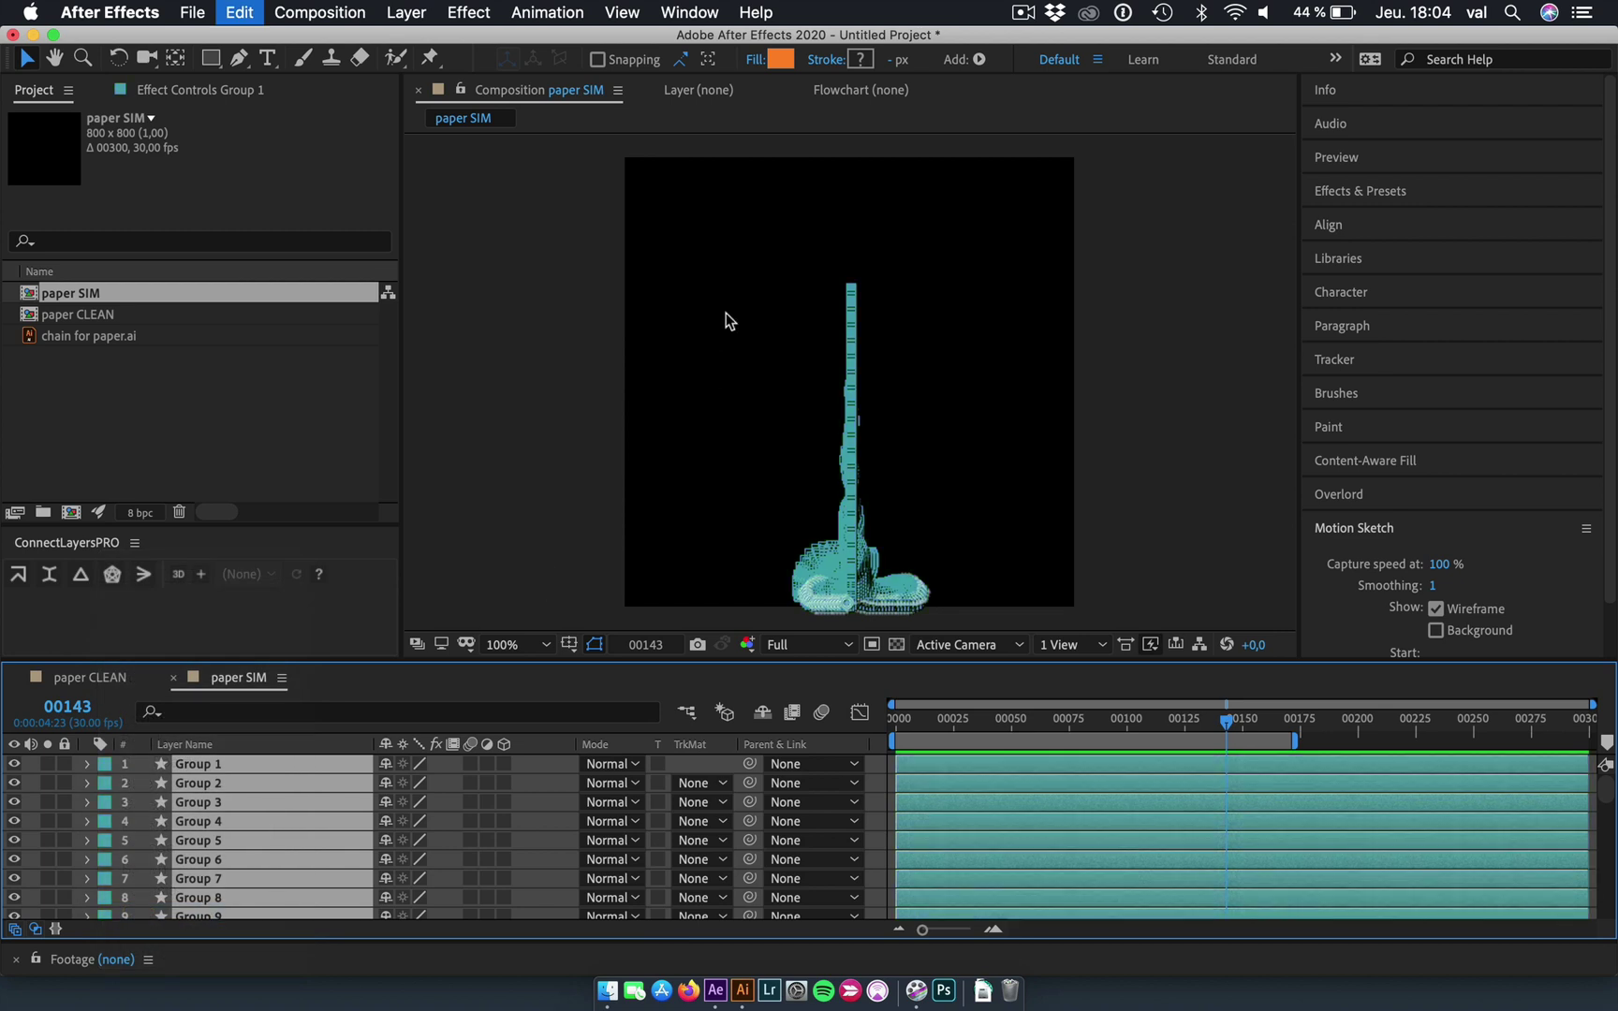
pyautogui.click(575, 369)
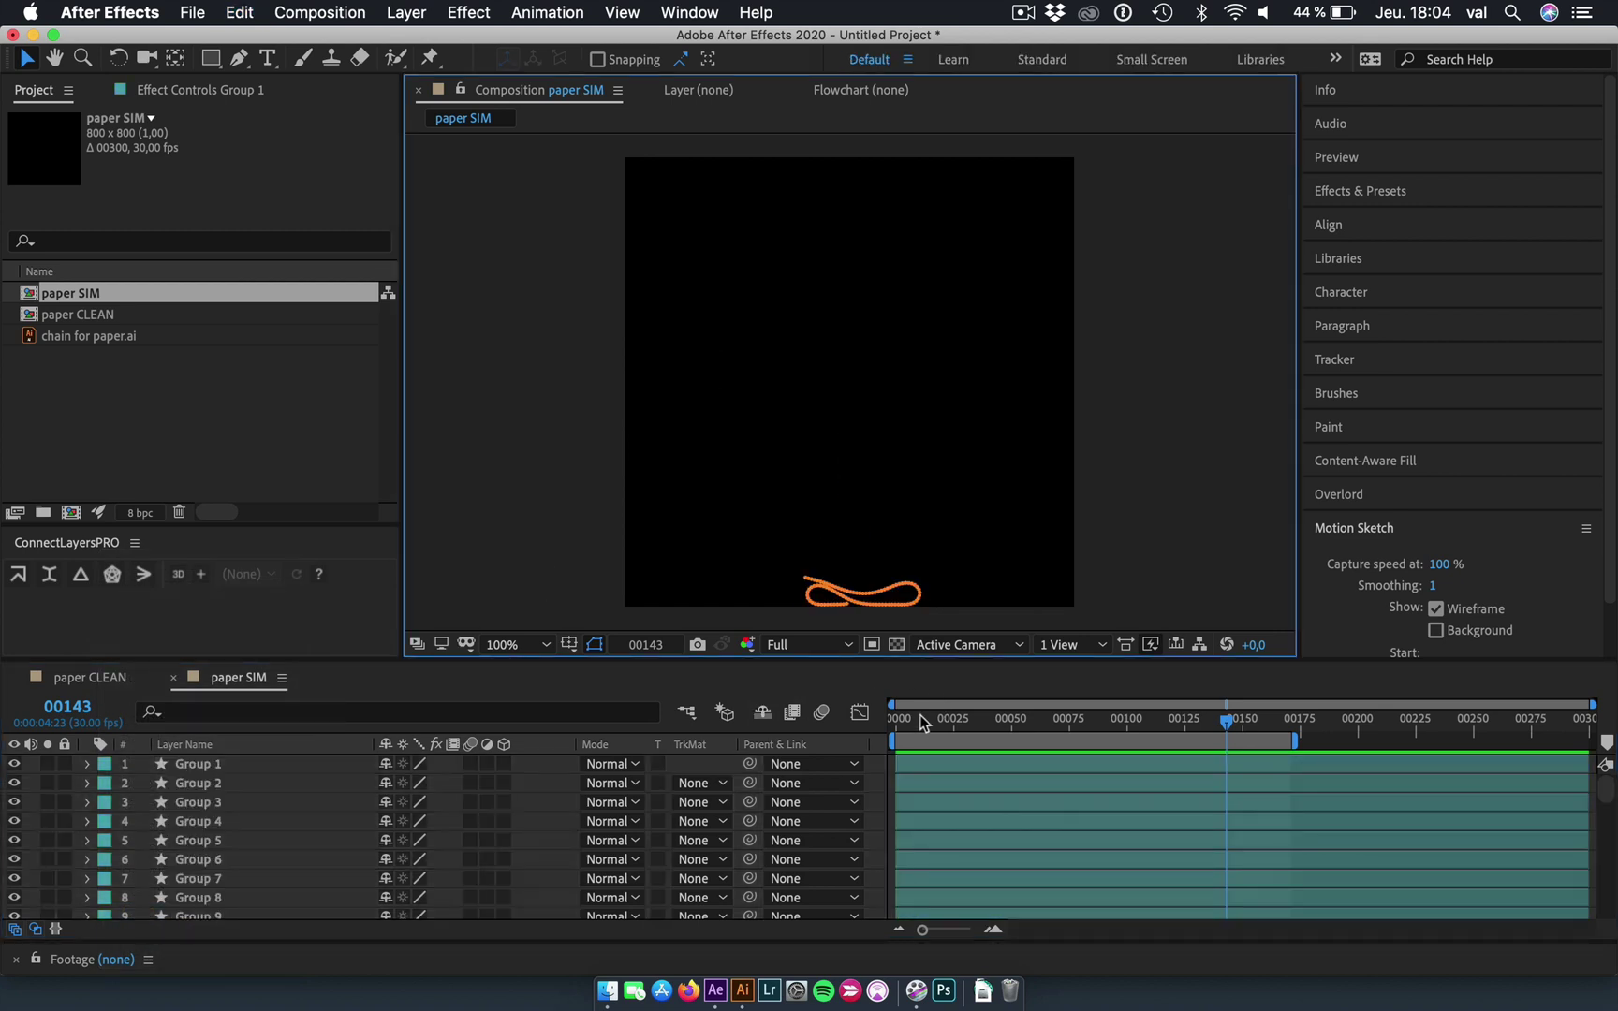
pyautogui.moveTo(923, 721); pyautogui.dragTo(894, 721)
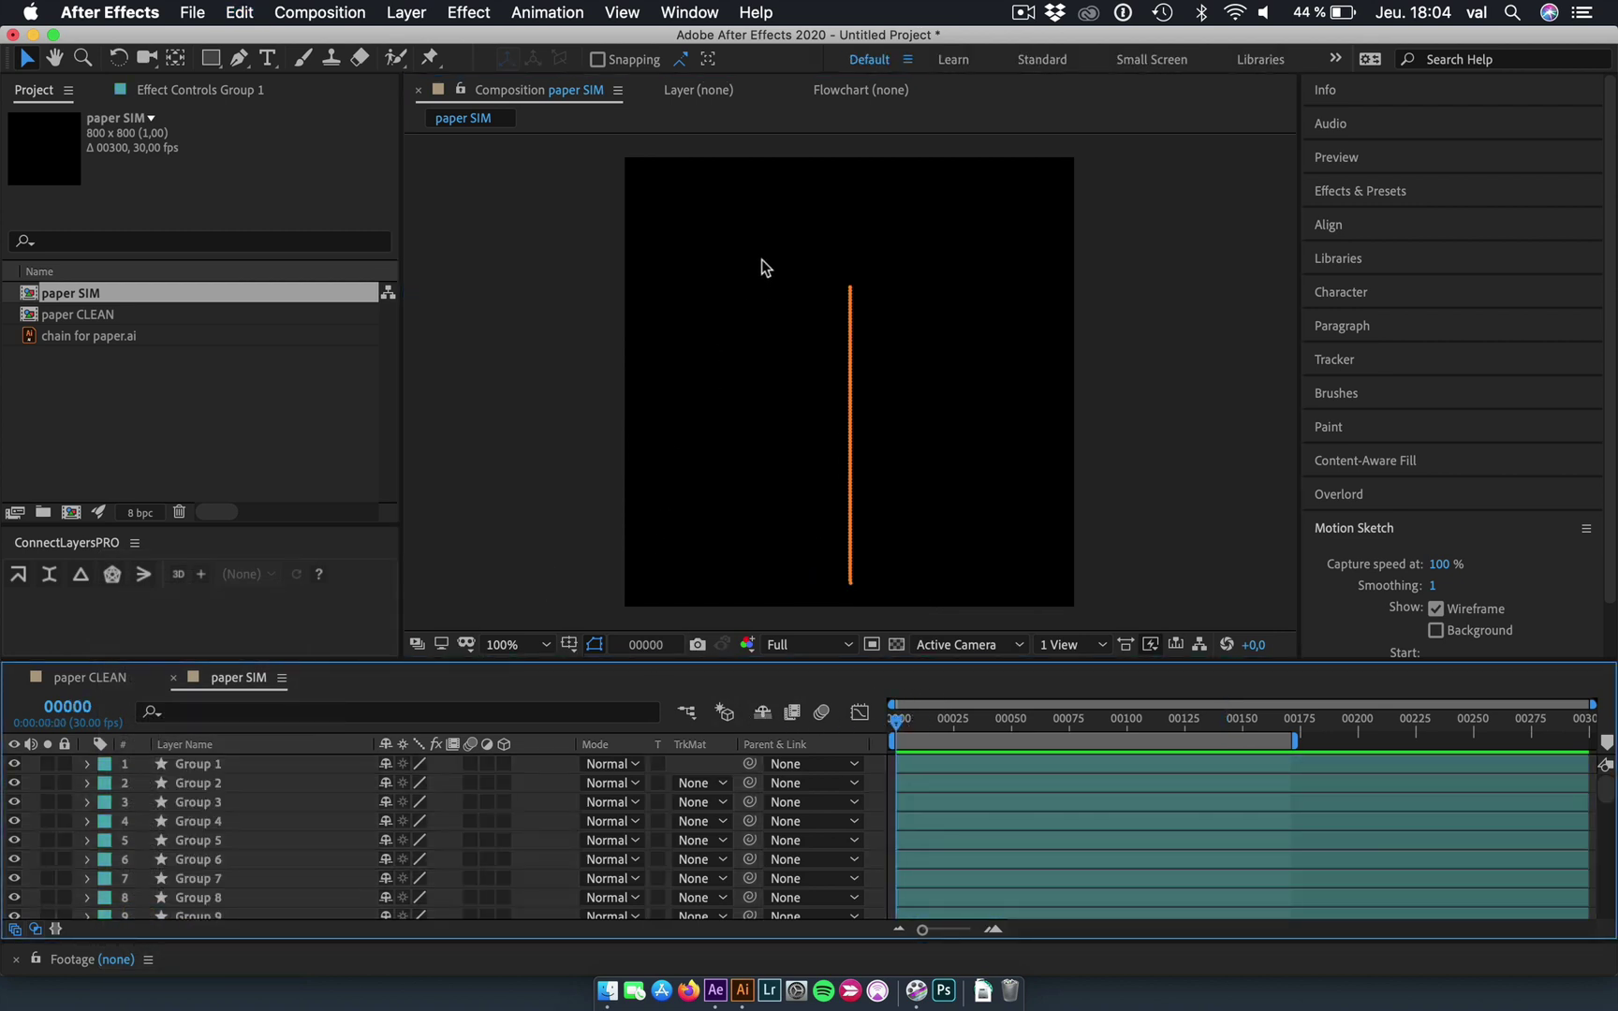
pyautogui.moveTo(761, 260); pyautogui.dragTo(889, 599)
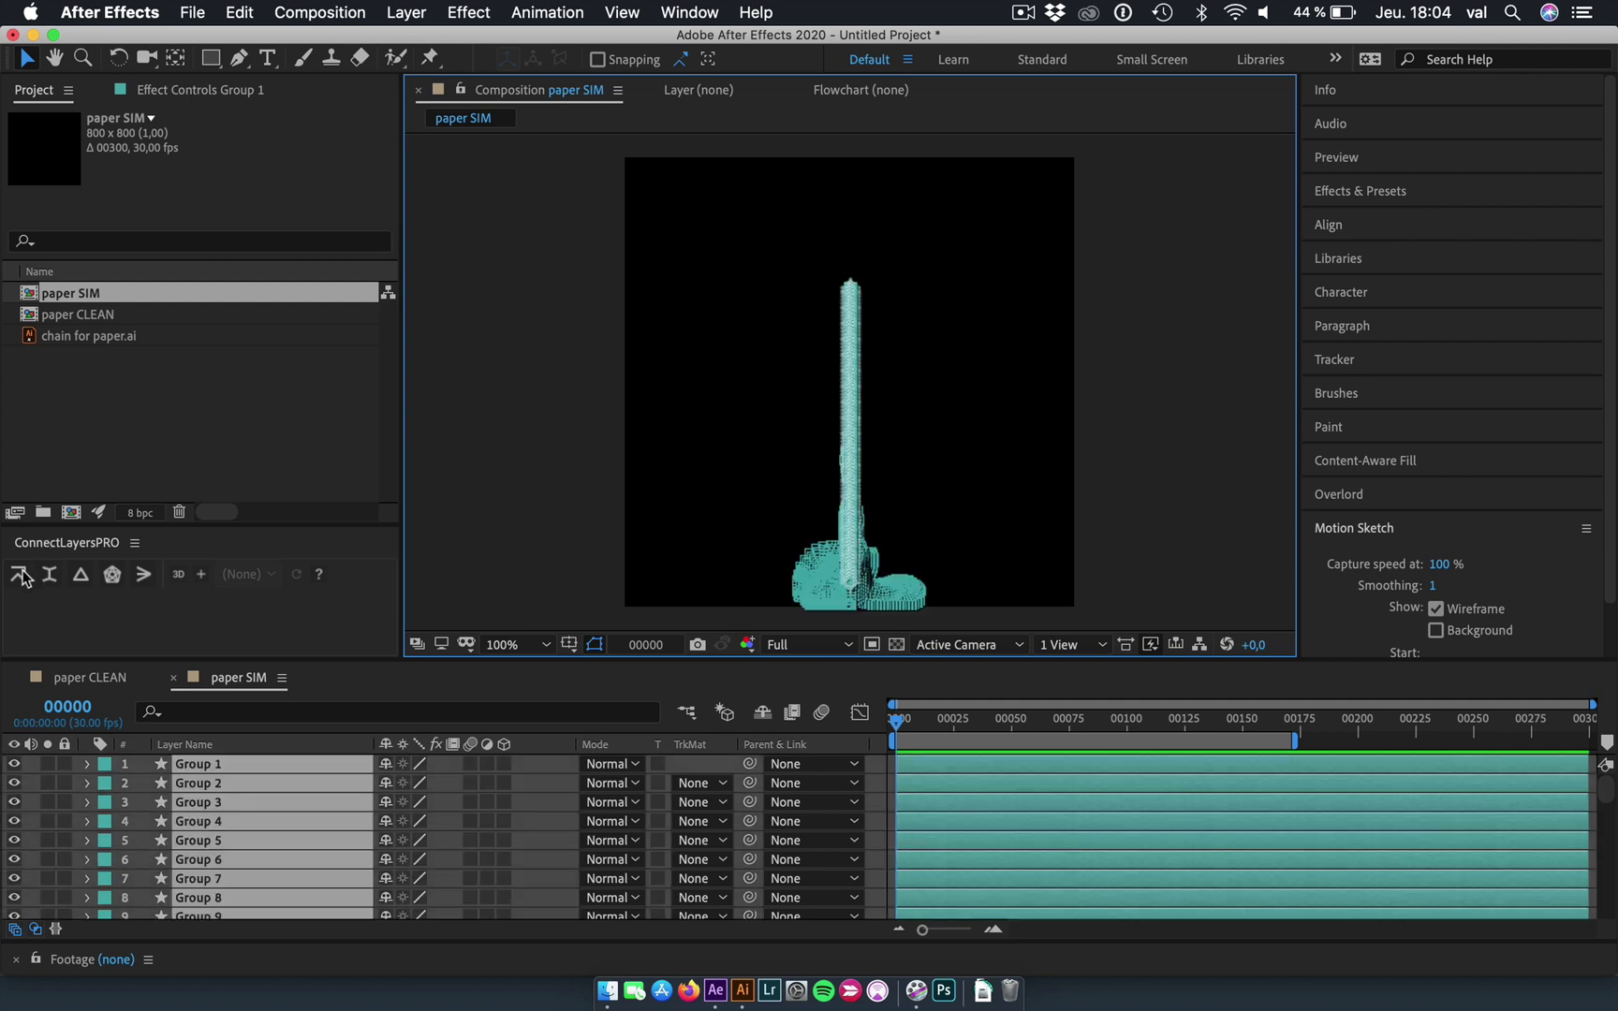
# Create the Chain 1 line from the selected groups and hide all Group layers.
pyautogui.click(21, 575)
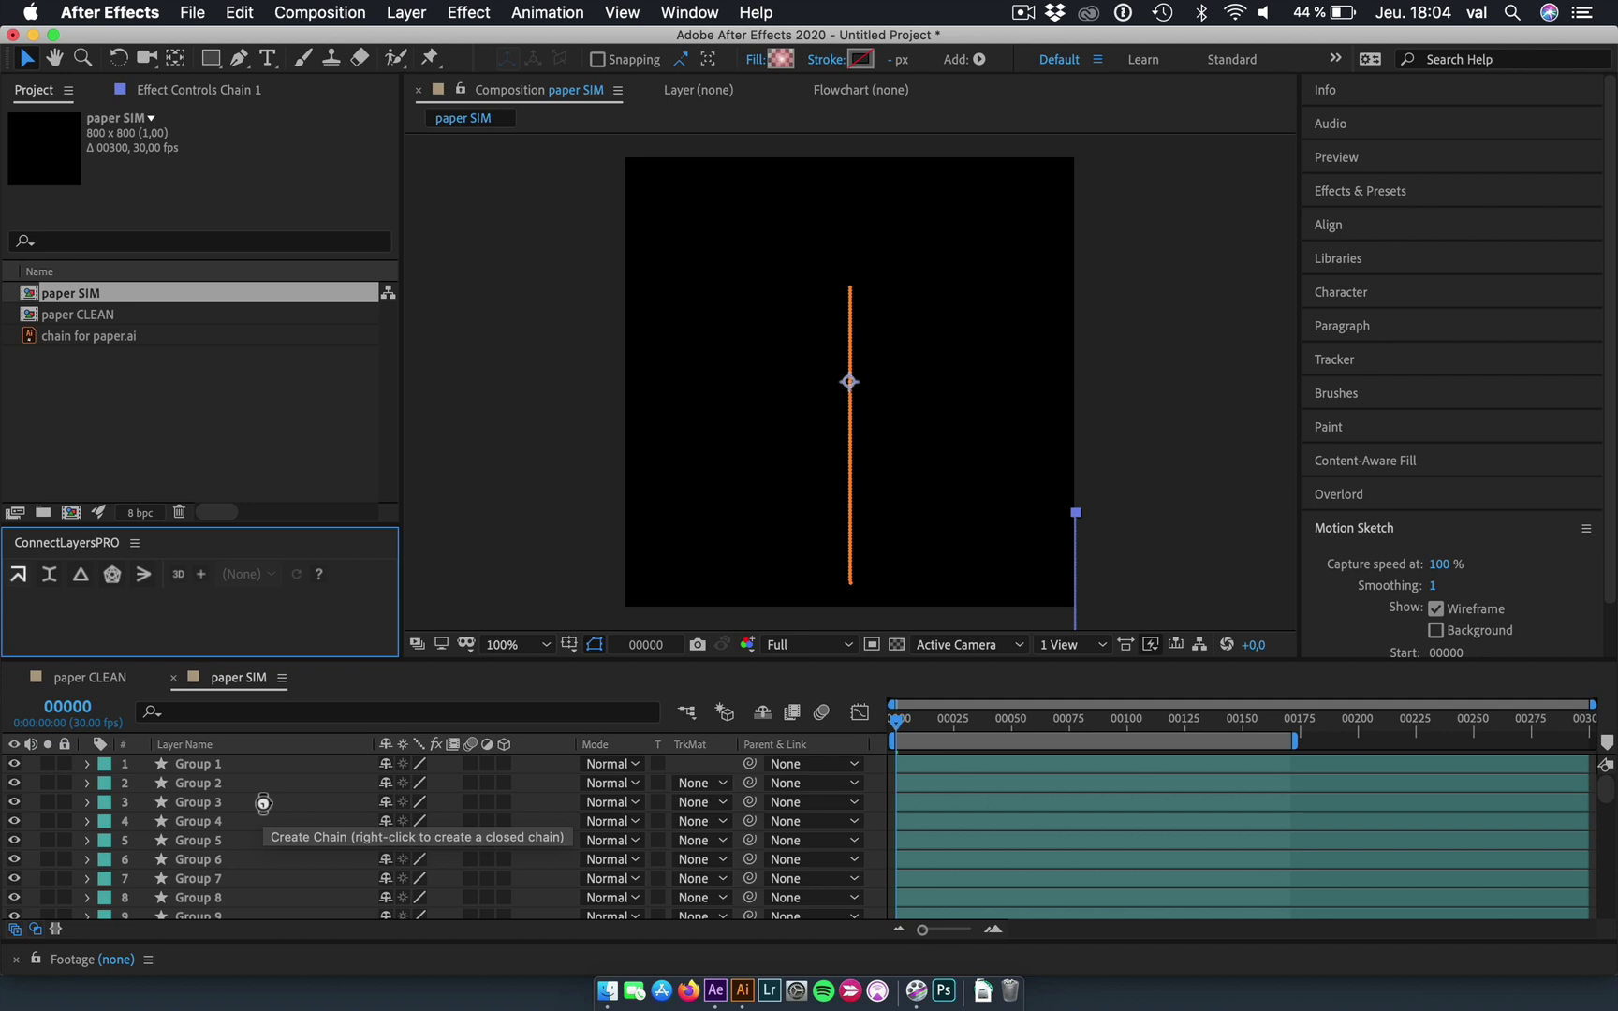
pyautogui.scroll(-15, 262, 810)
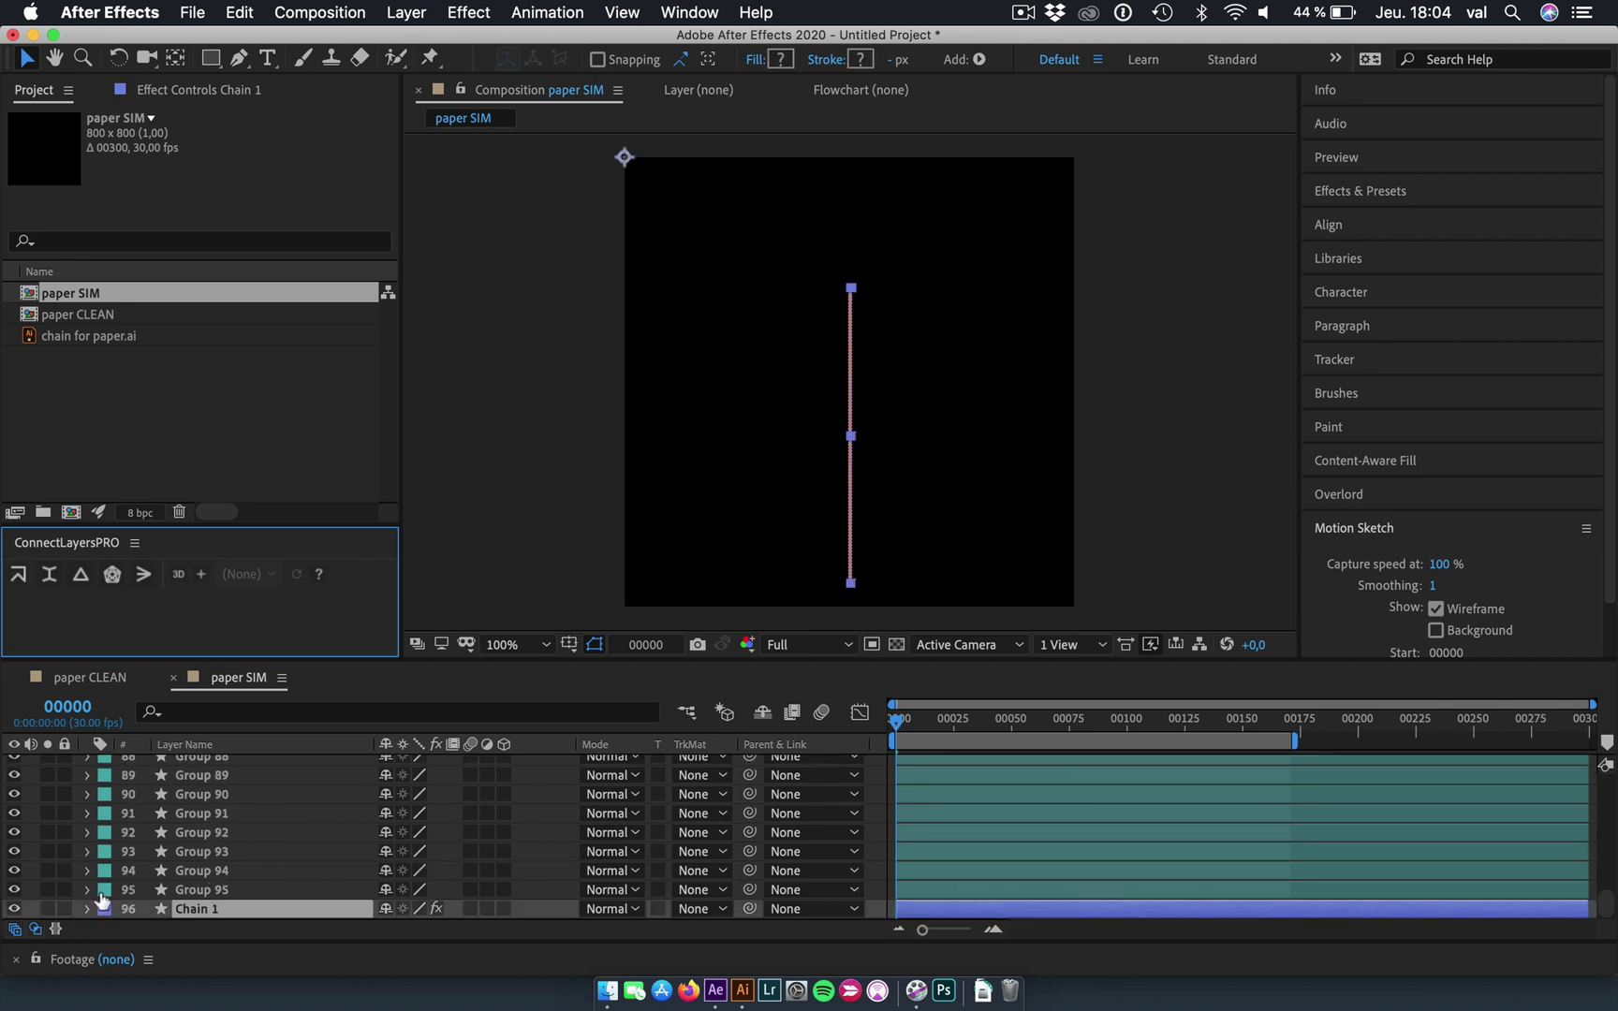
pyautogui.click(103, 889)
pyautogui.press('Escape')
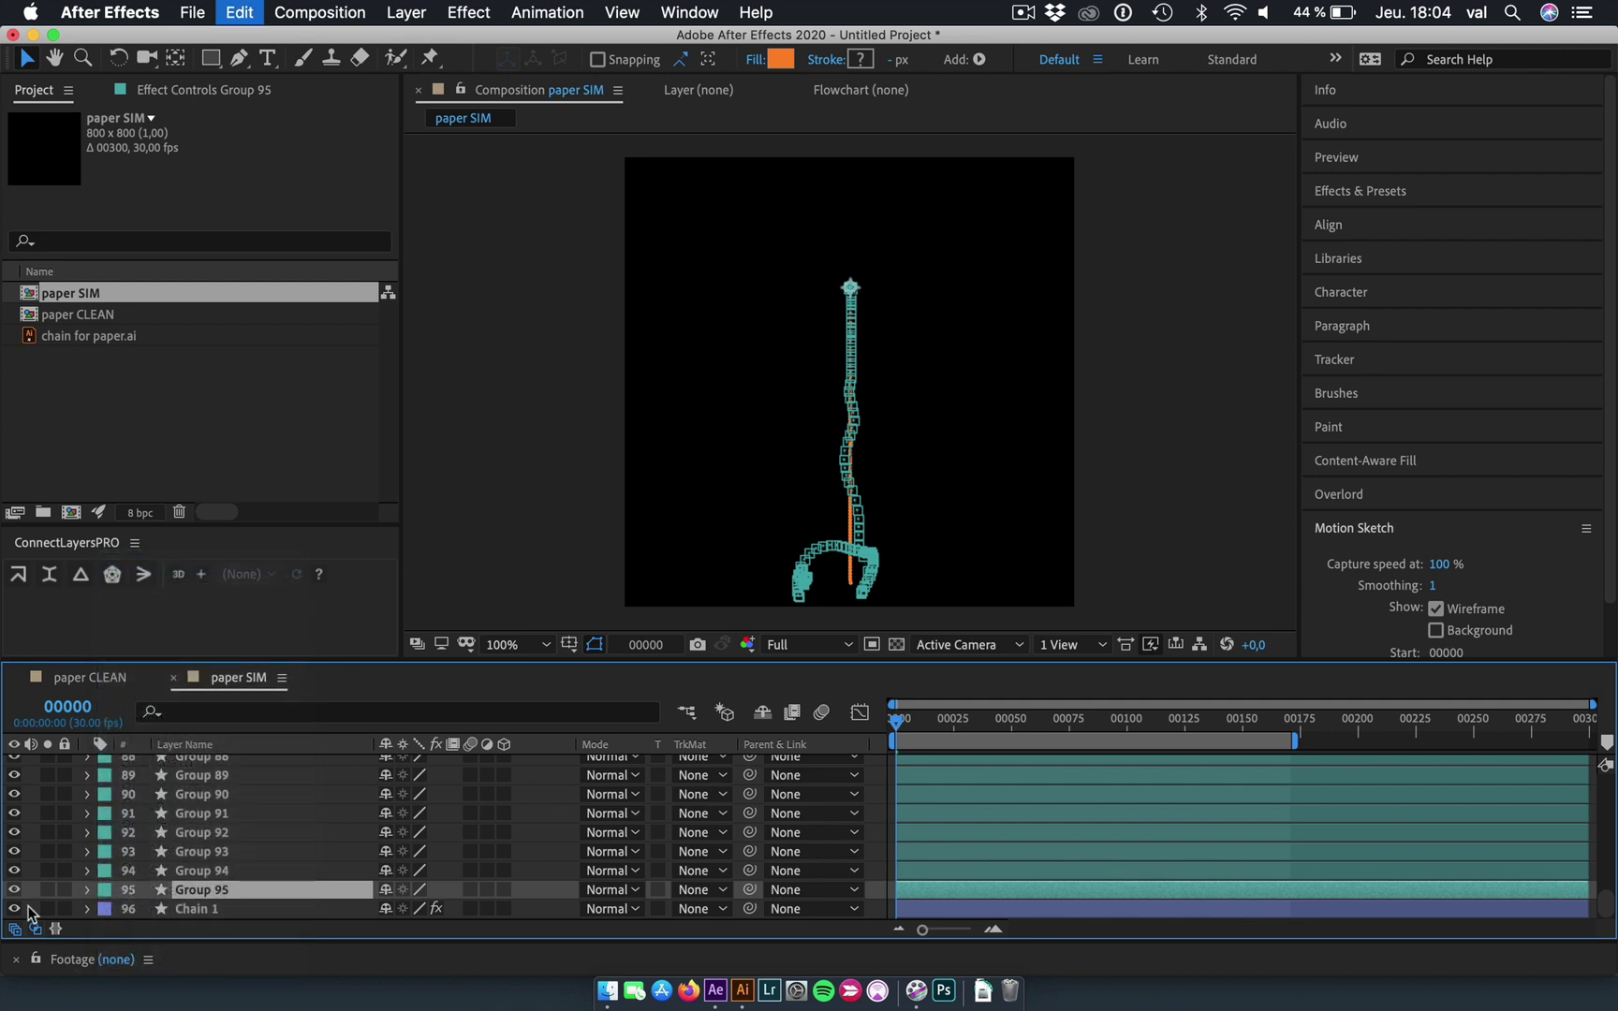
pyautogui.click(14, 889)
# Turn on Chain 1's Curv module with the Auto Bezier Tension function.
pyautogui.click(208, 909)
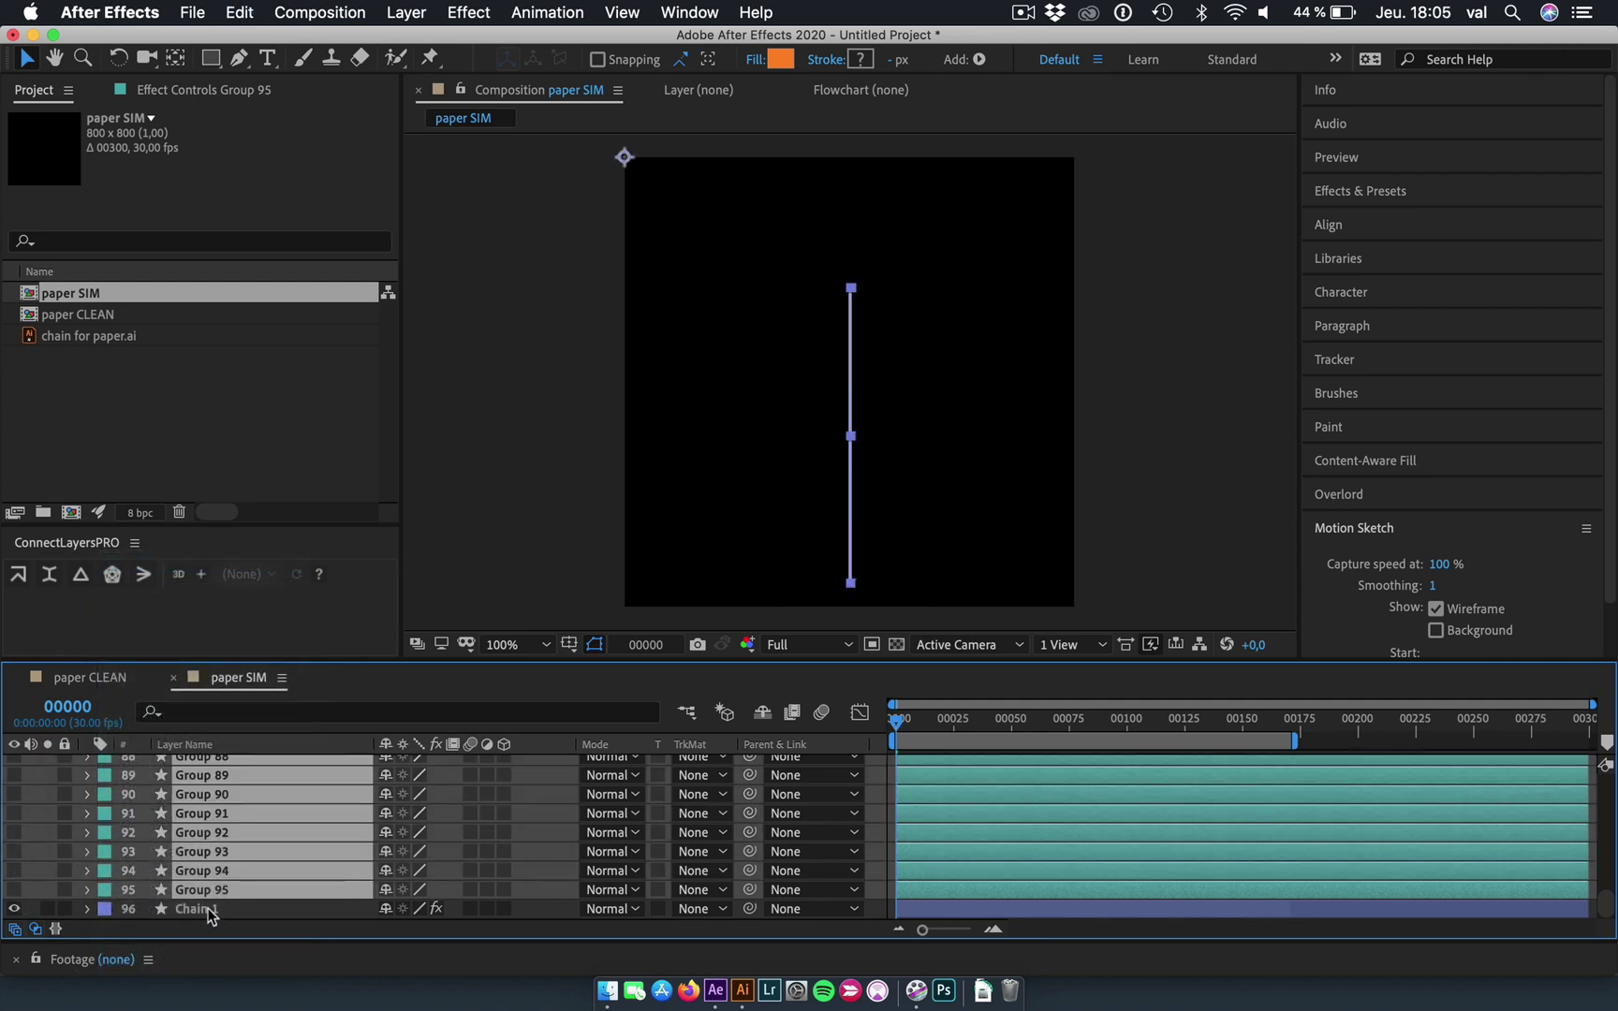
pyautogui.click(177, 90)
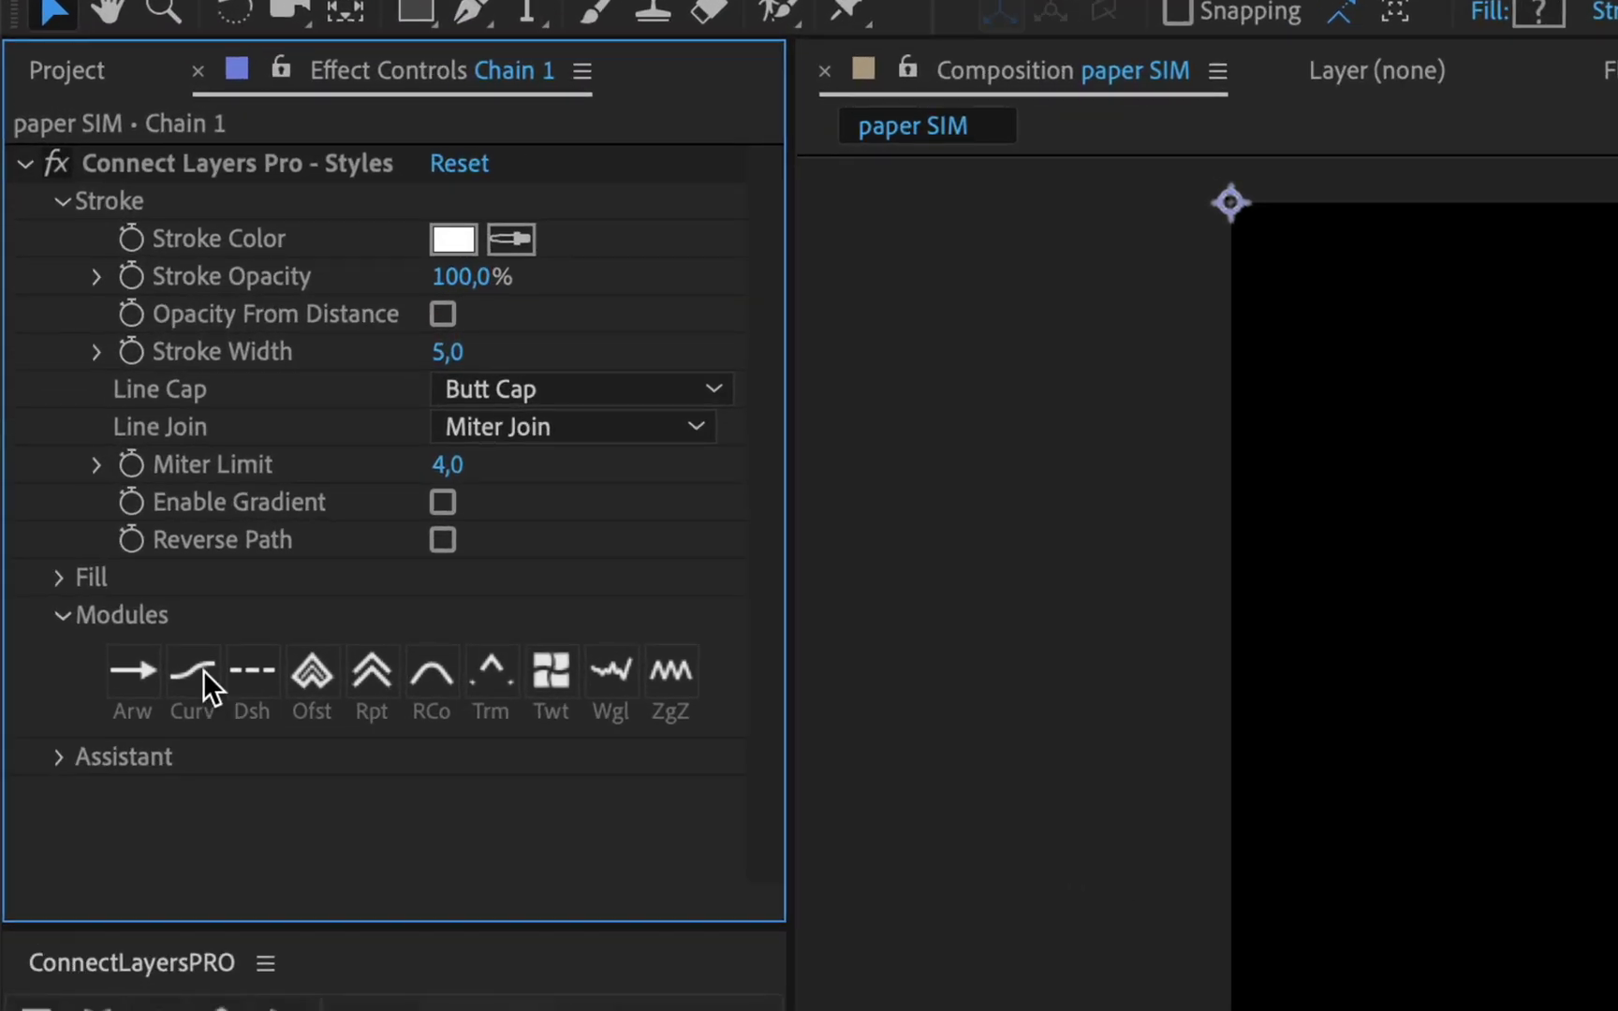
pyautogui.click(203, 670)
pyautogui.click(636, 792)
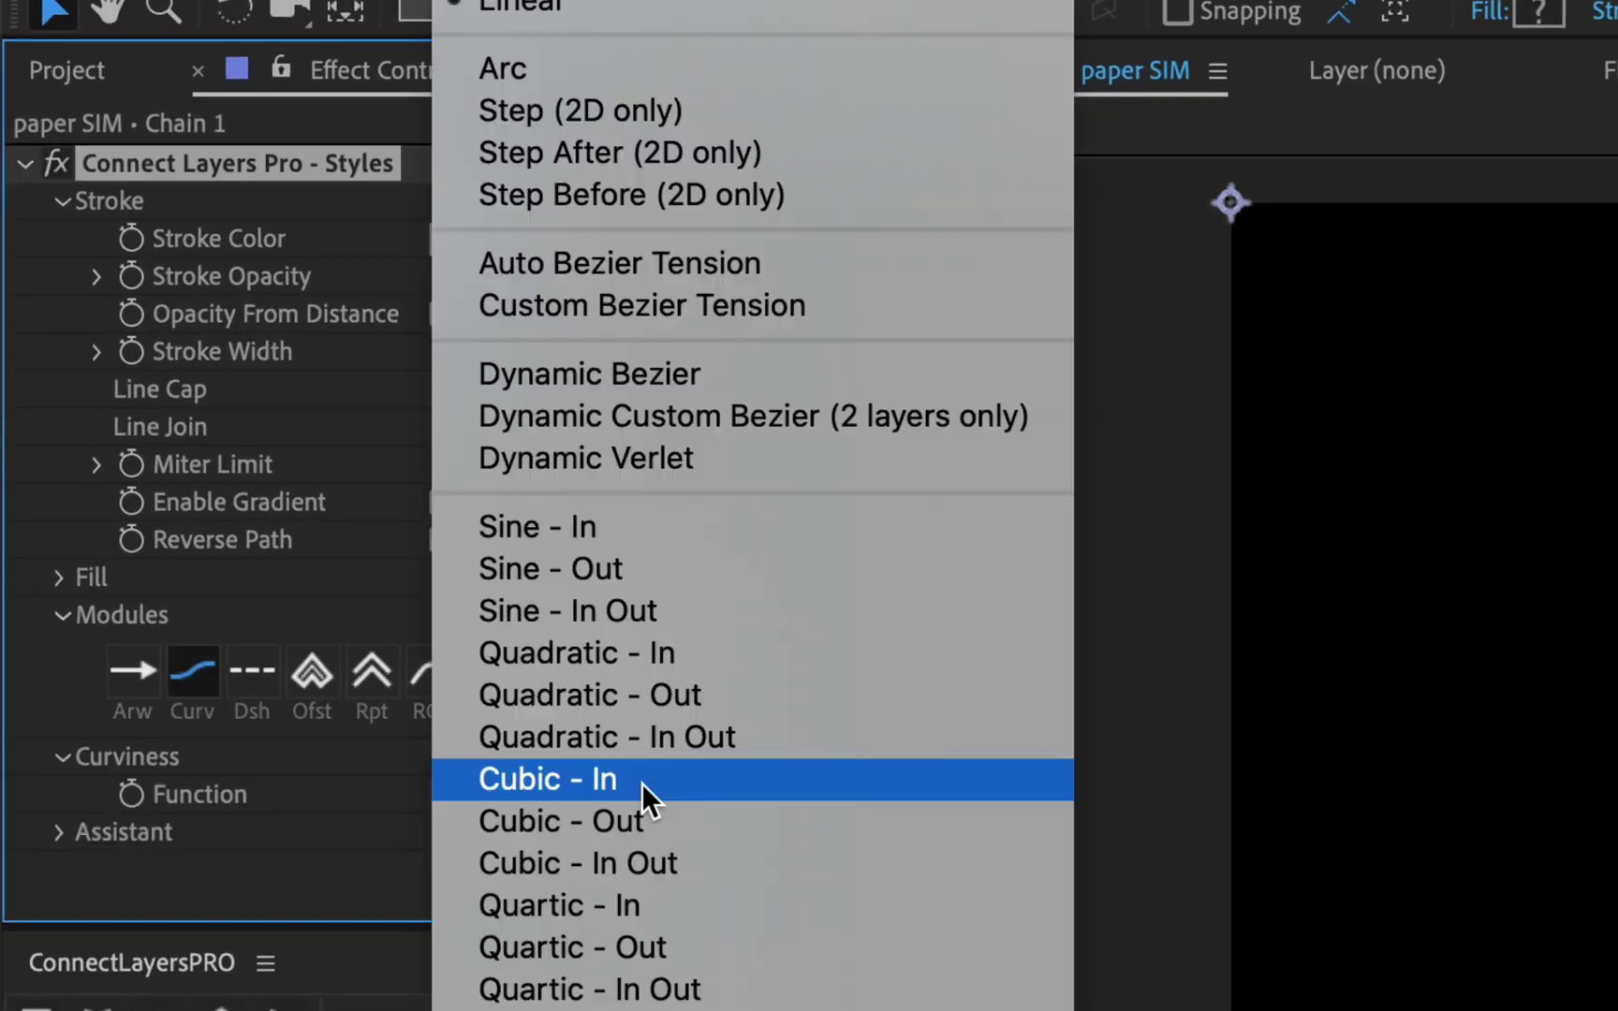
pyautogui.click(707, 260)
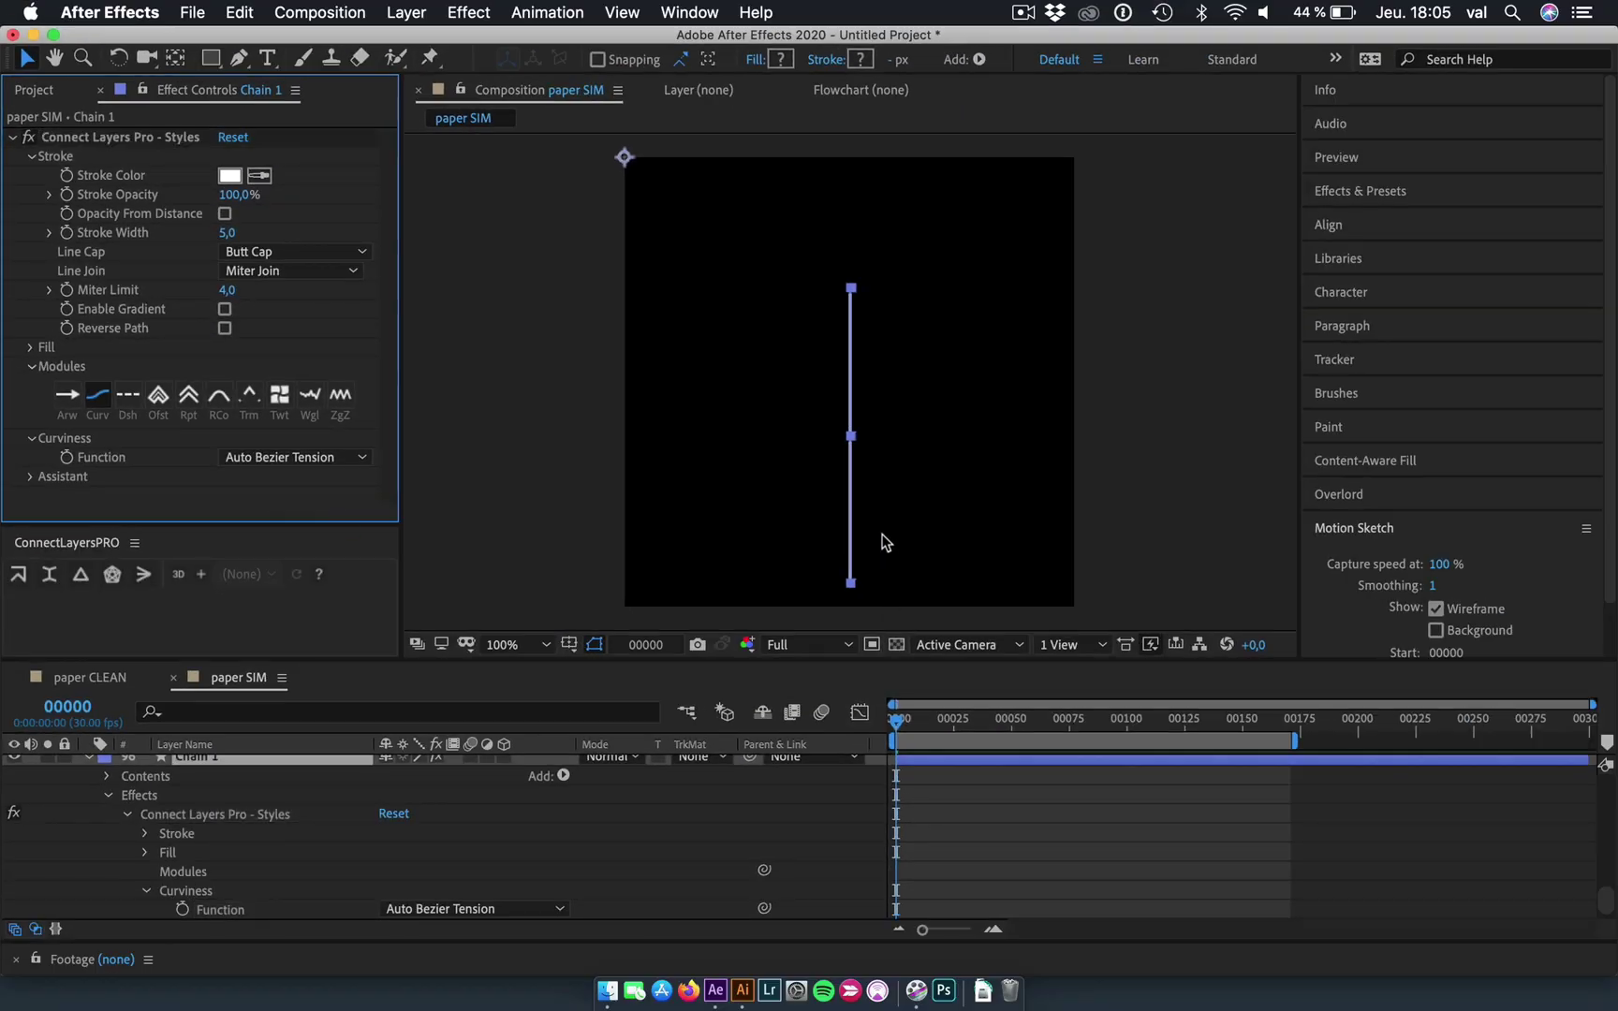
pyautogui.press('.')
pyautogui.press('.')
pyautogui.click(935, 574)
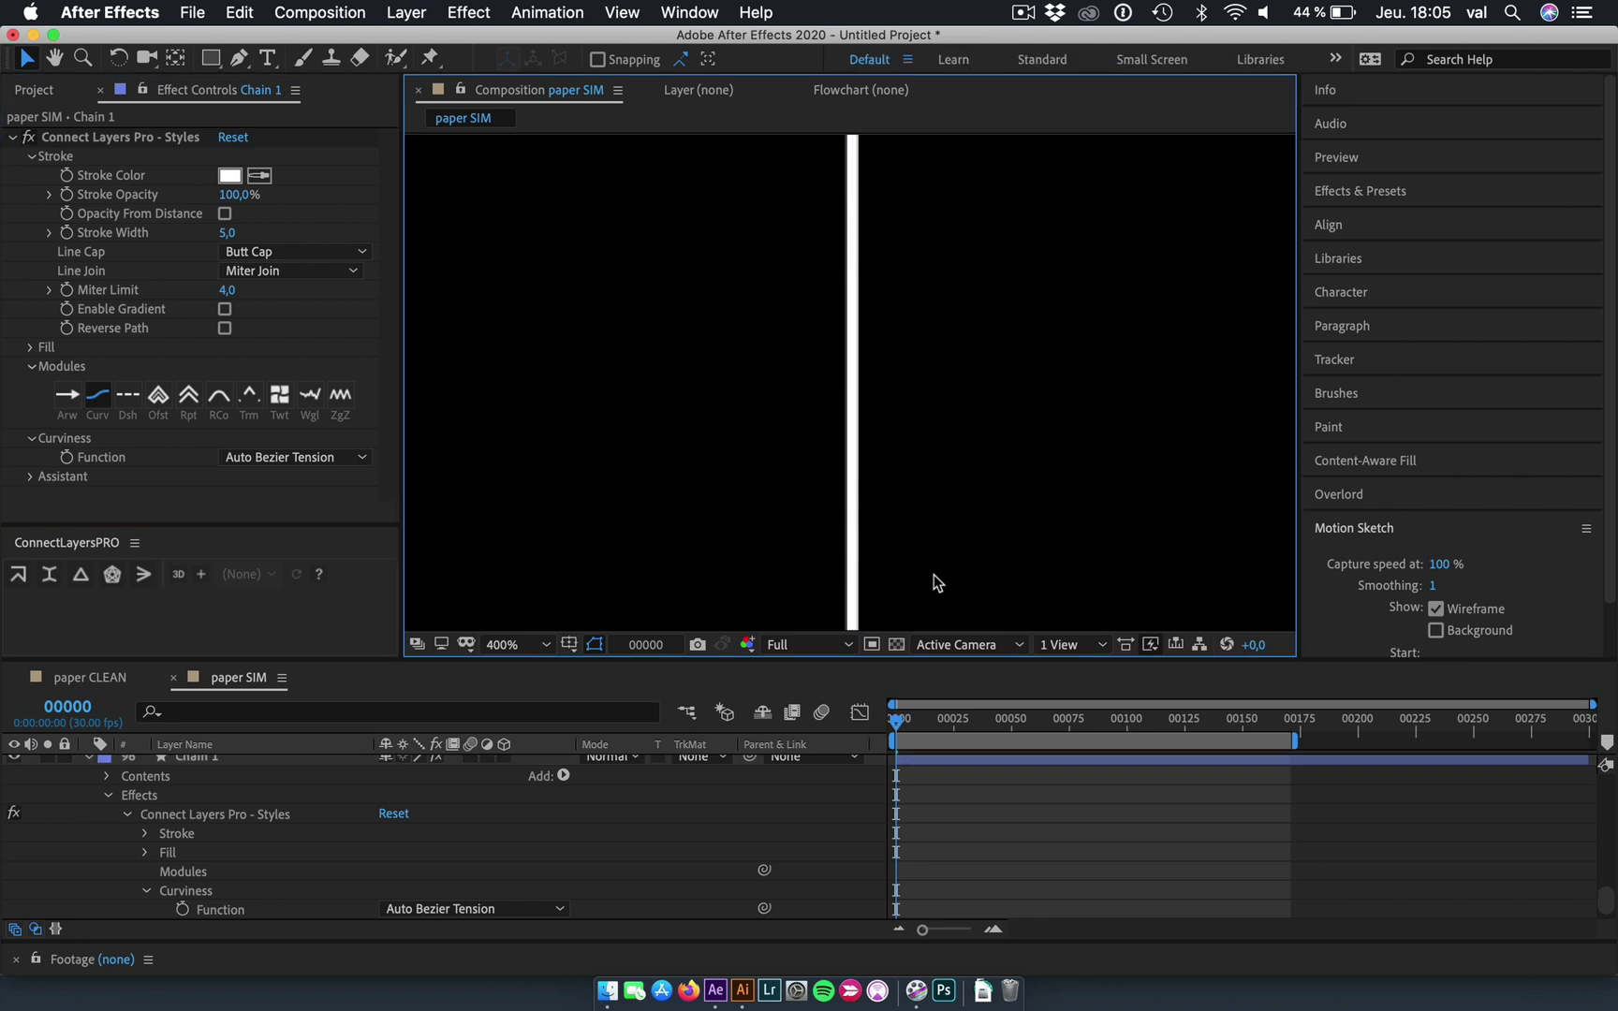
# Pan along the chain line and preview the falling animation.
pyautogui.press('h')
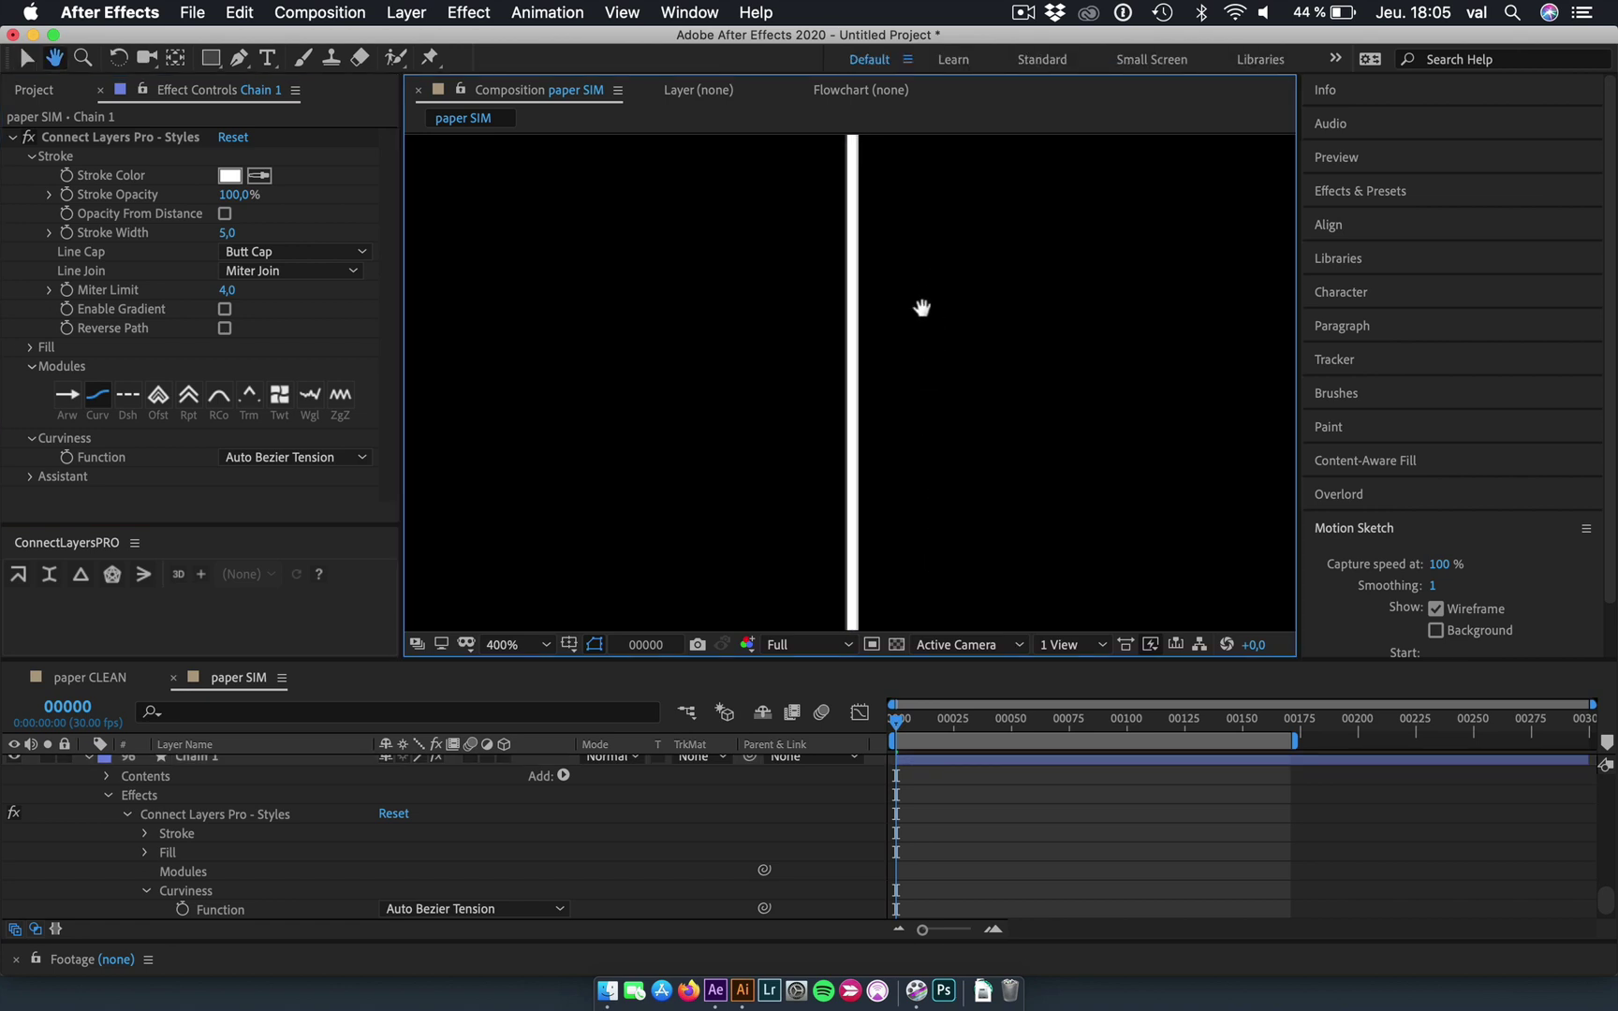
pyautogui.moveTo(921, 307); pyautogui.dragTo(925, 198)
pyautogui.moveTo(927, 361); pyautogui.dragTo(927, 417)
pyautogui.press('v')
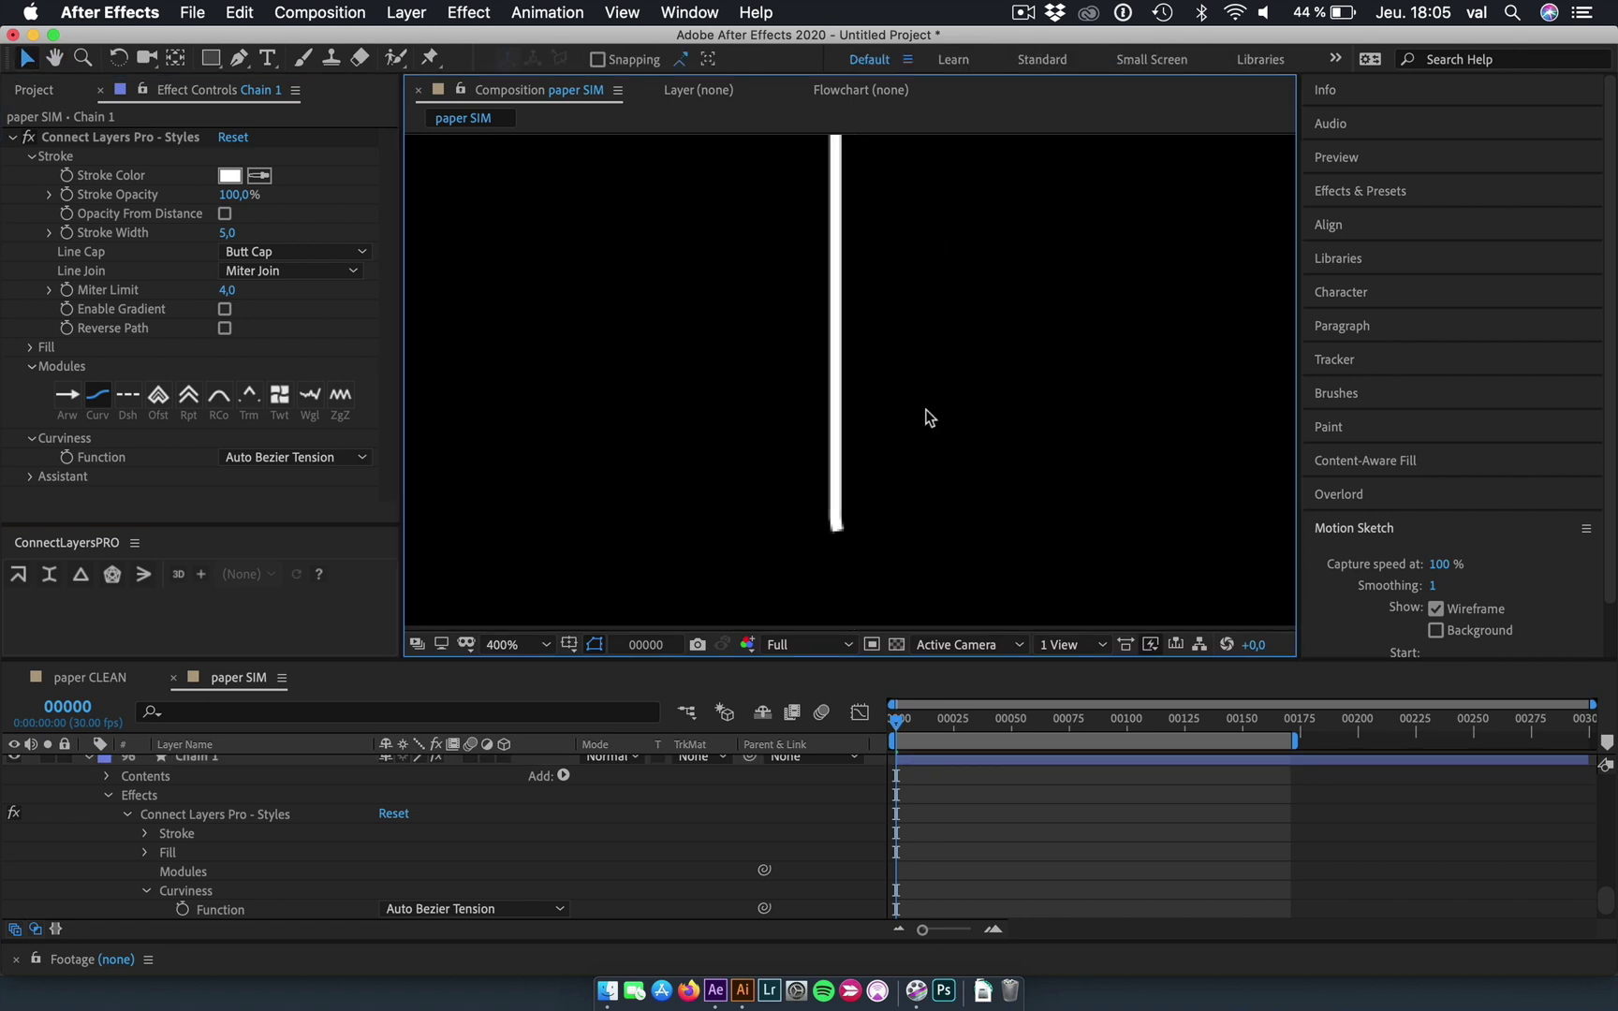
pyautogui.press('space')
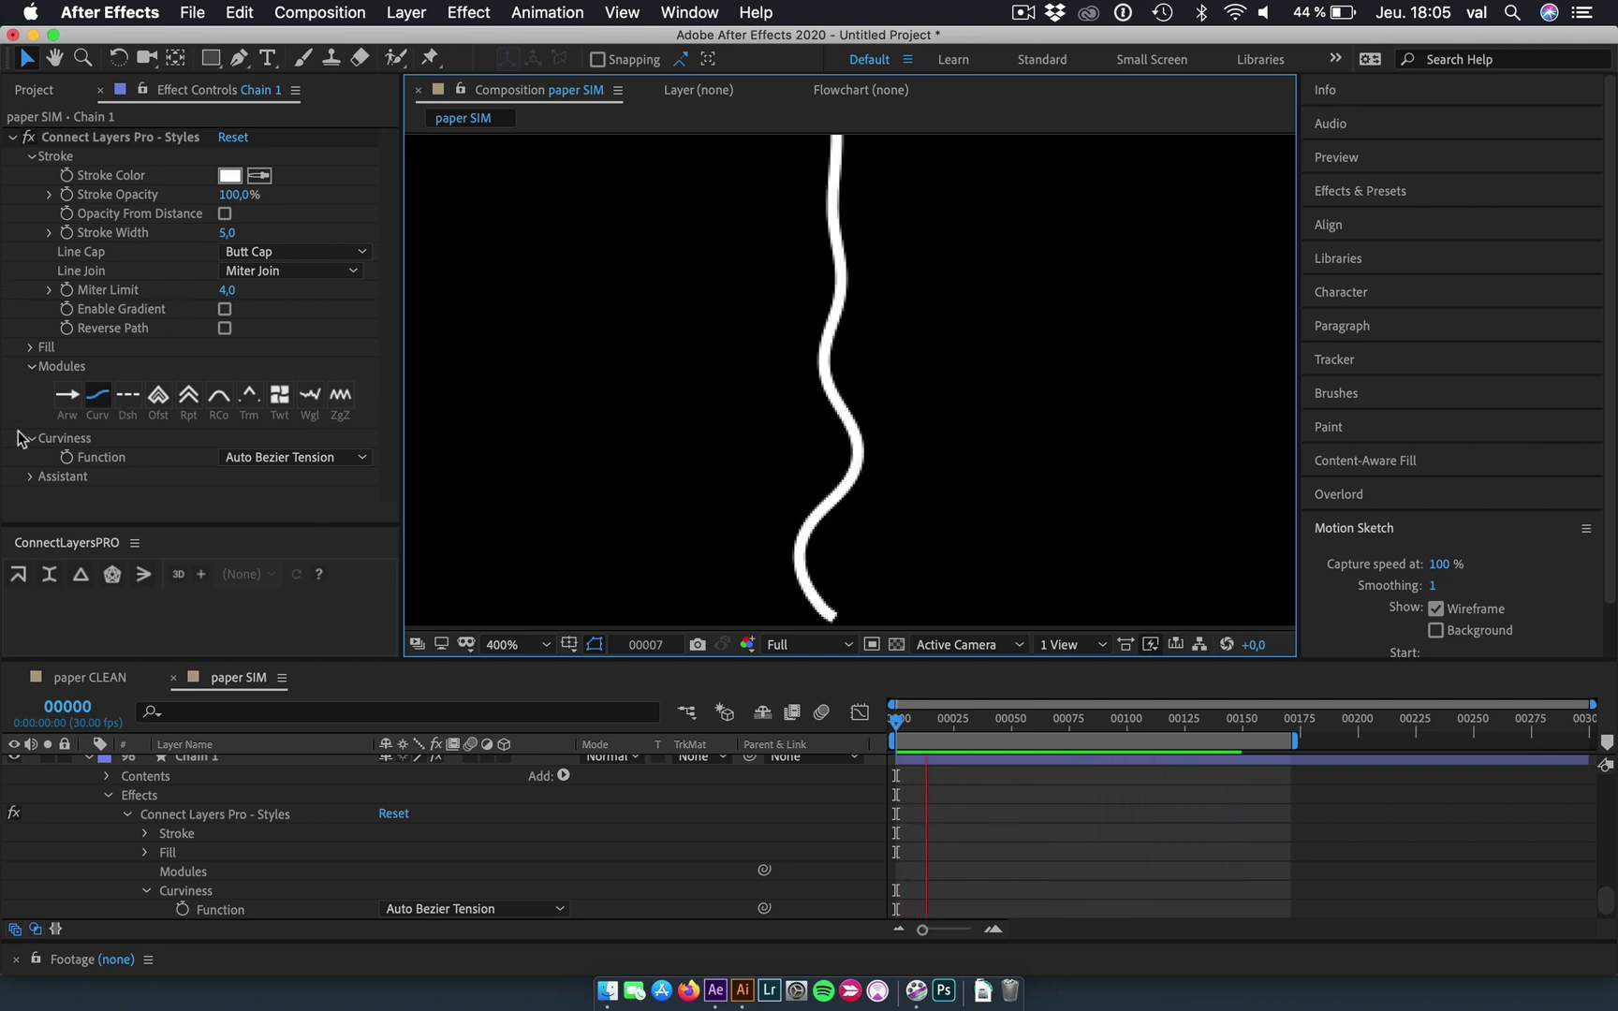
# Bake Chain 1's path expressions into keyframes across the work area, then clear the selection.
pyautogui.click(31, 477)
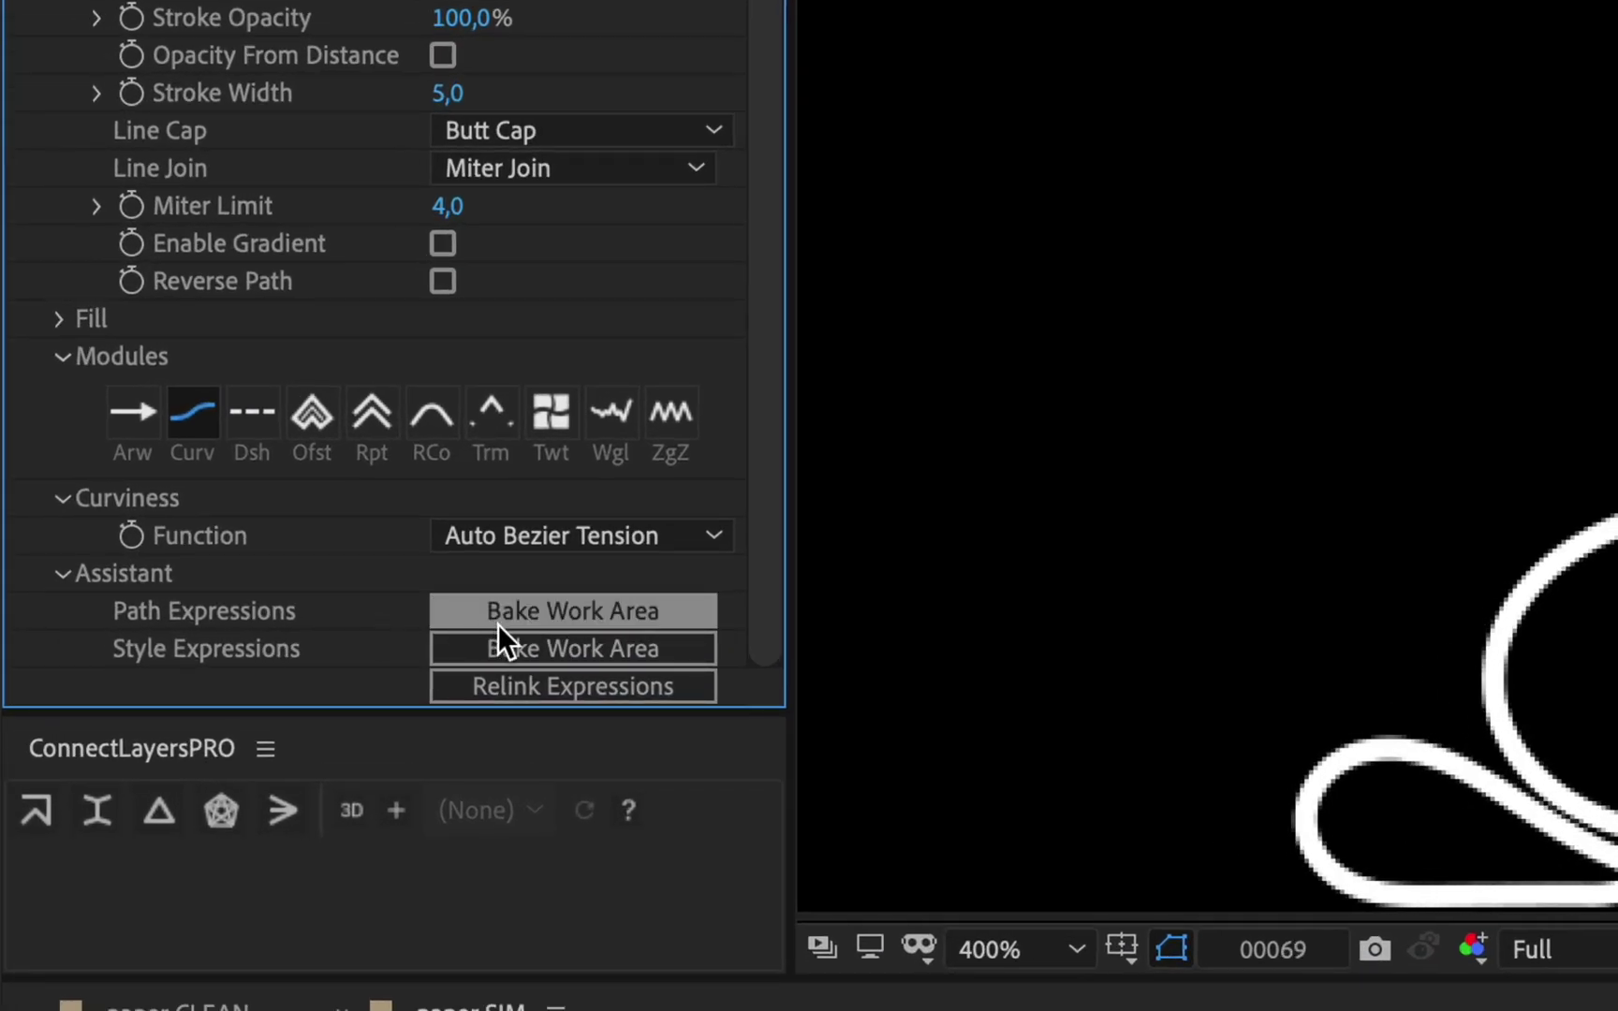
pyautogui.click(448, 595)
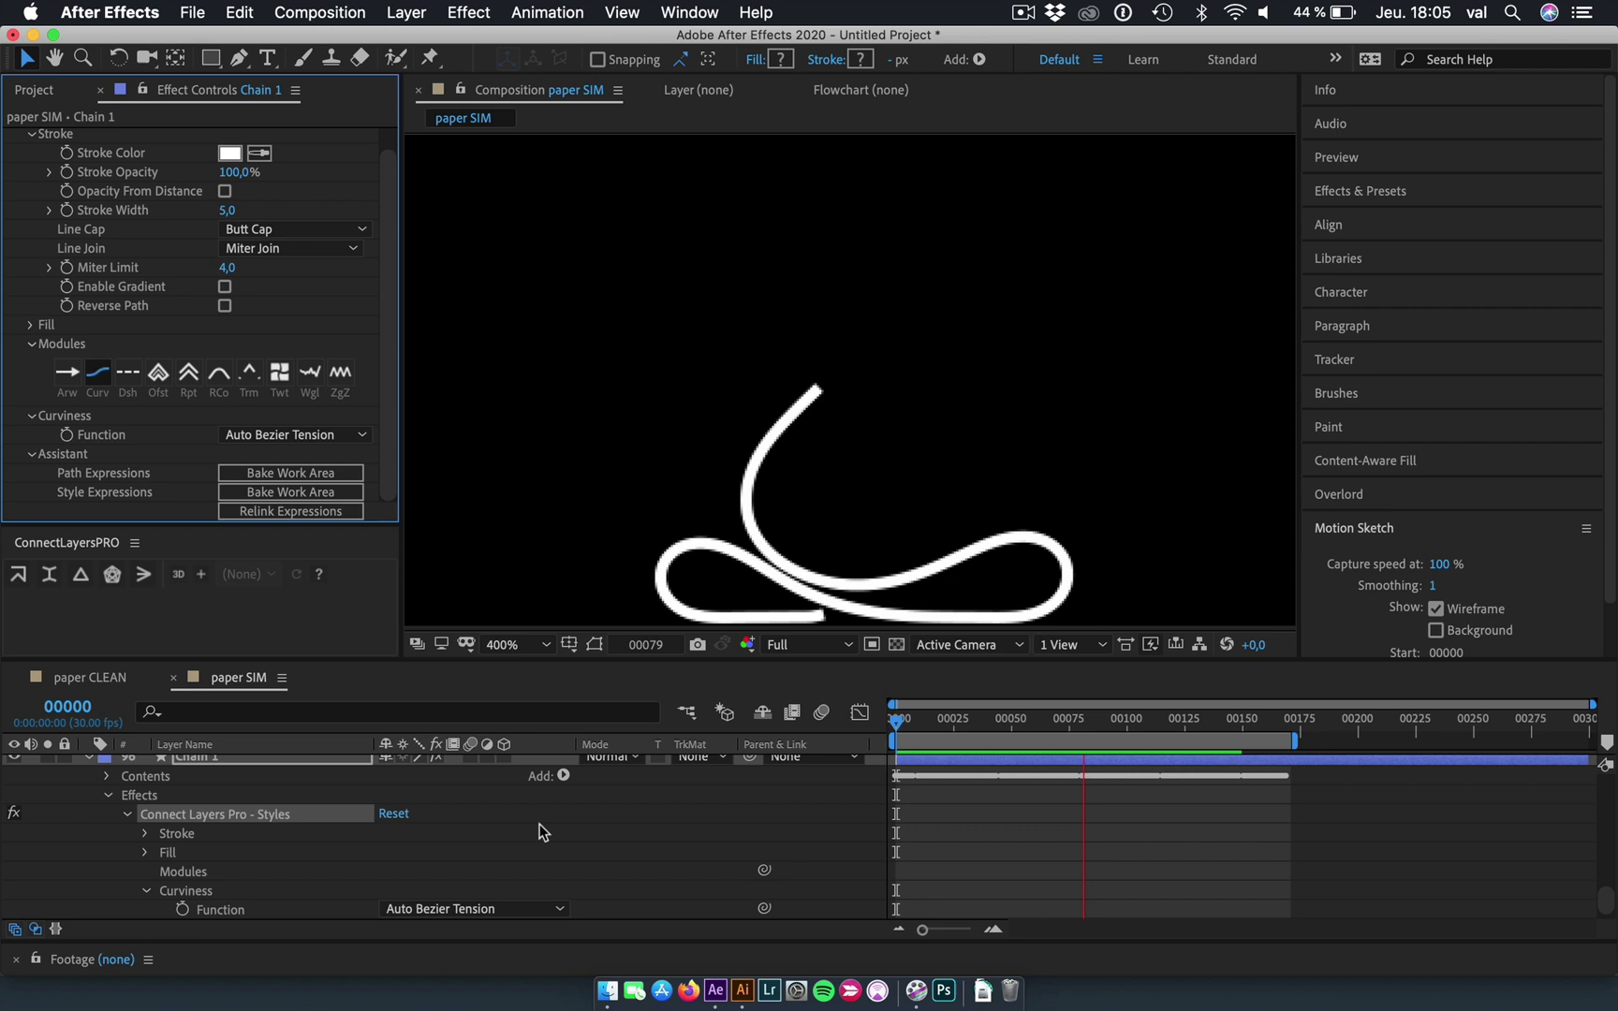
pyautogui.click(546, 824)
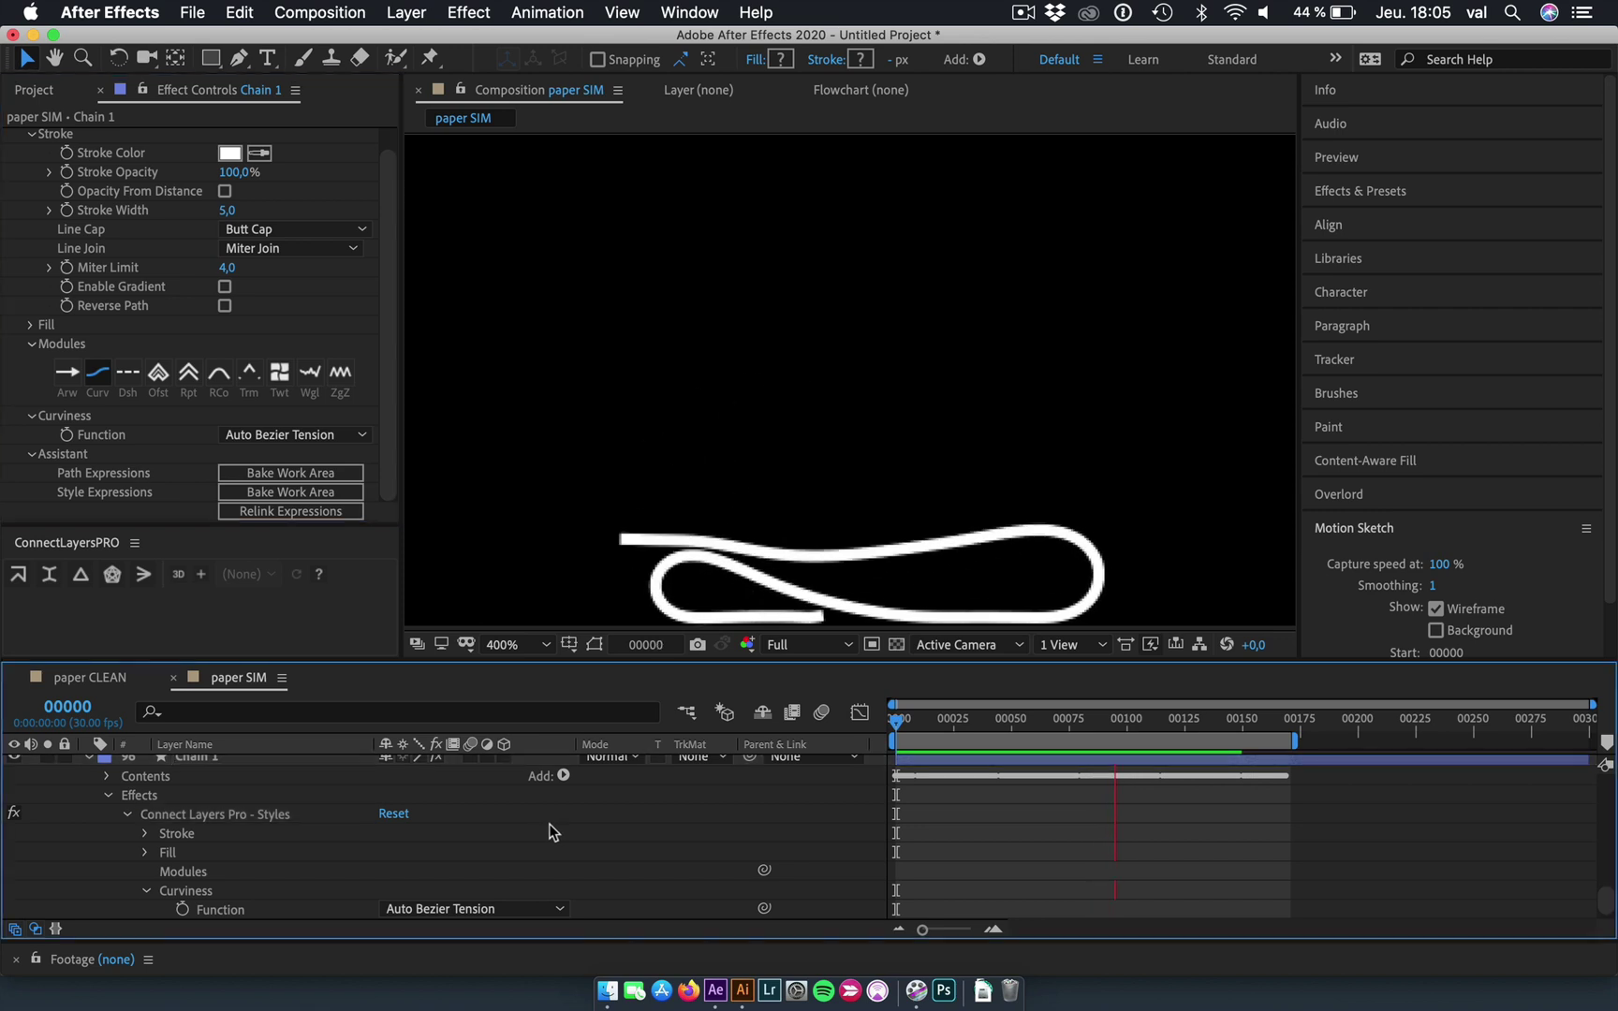
pyautogui.scroll(5, 177, 794)
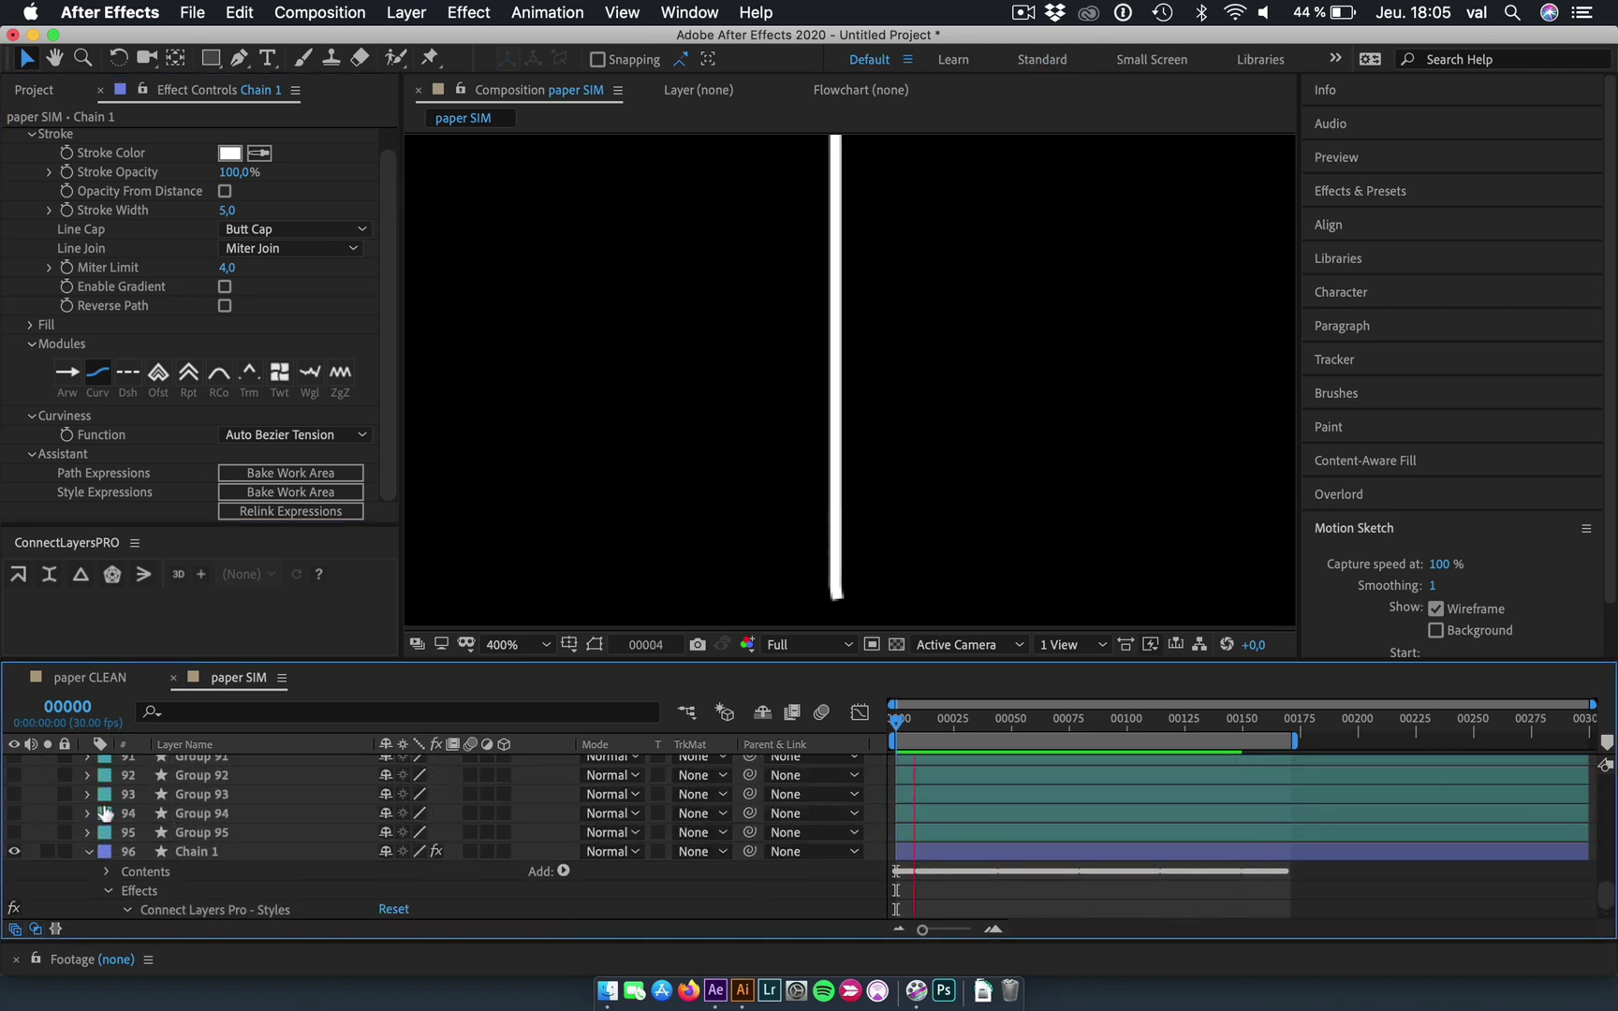
pyautogui.click(100, 794)
pyautogui.click(184, 604)
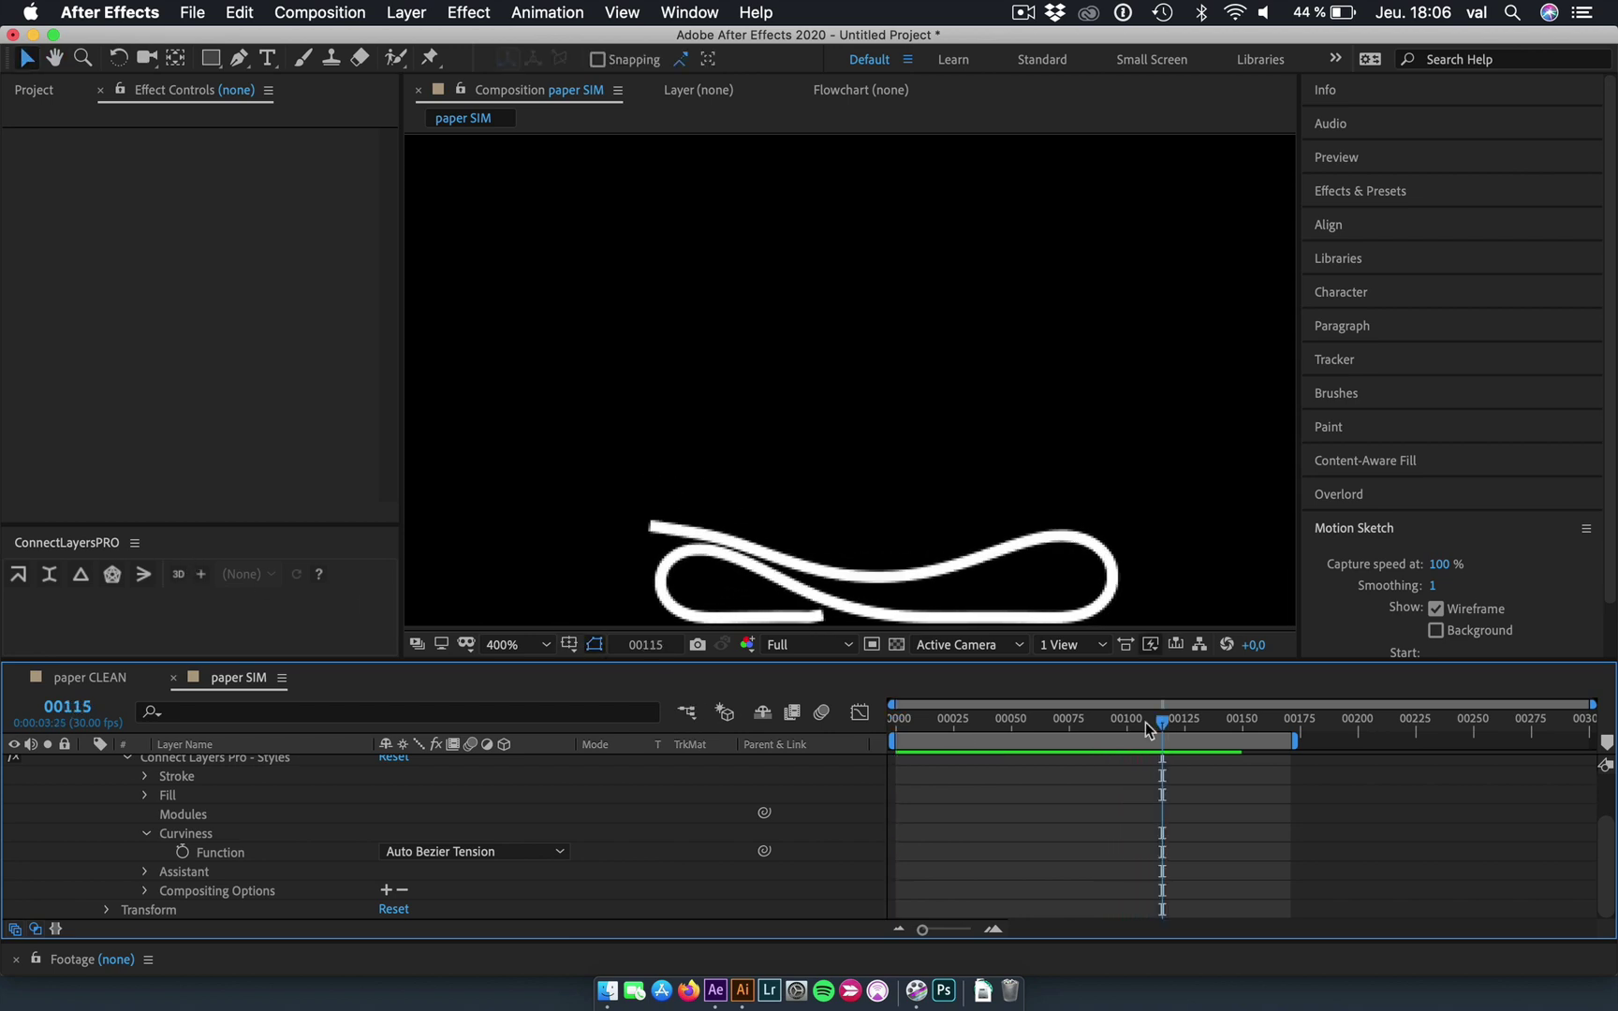
# Zoom back to 100% and remove Chain 1's position expression, keeping a fixed value.
pyautogui.press(',')
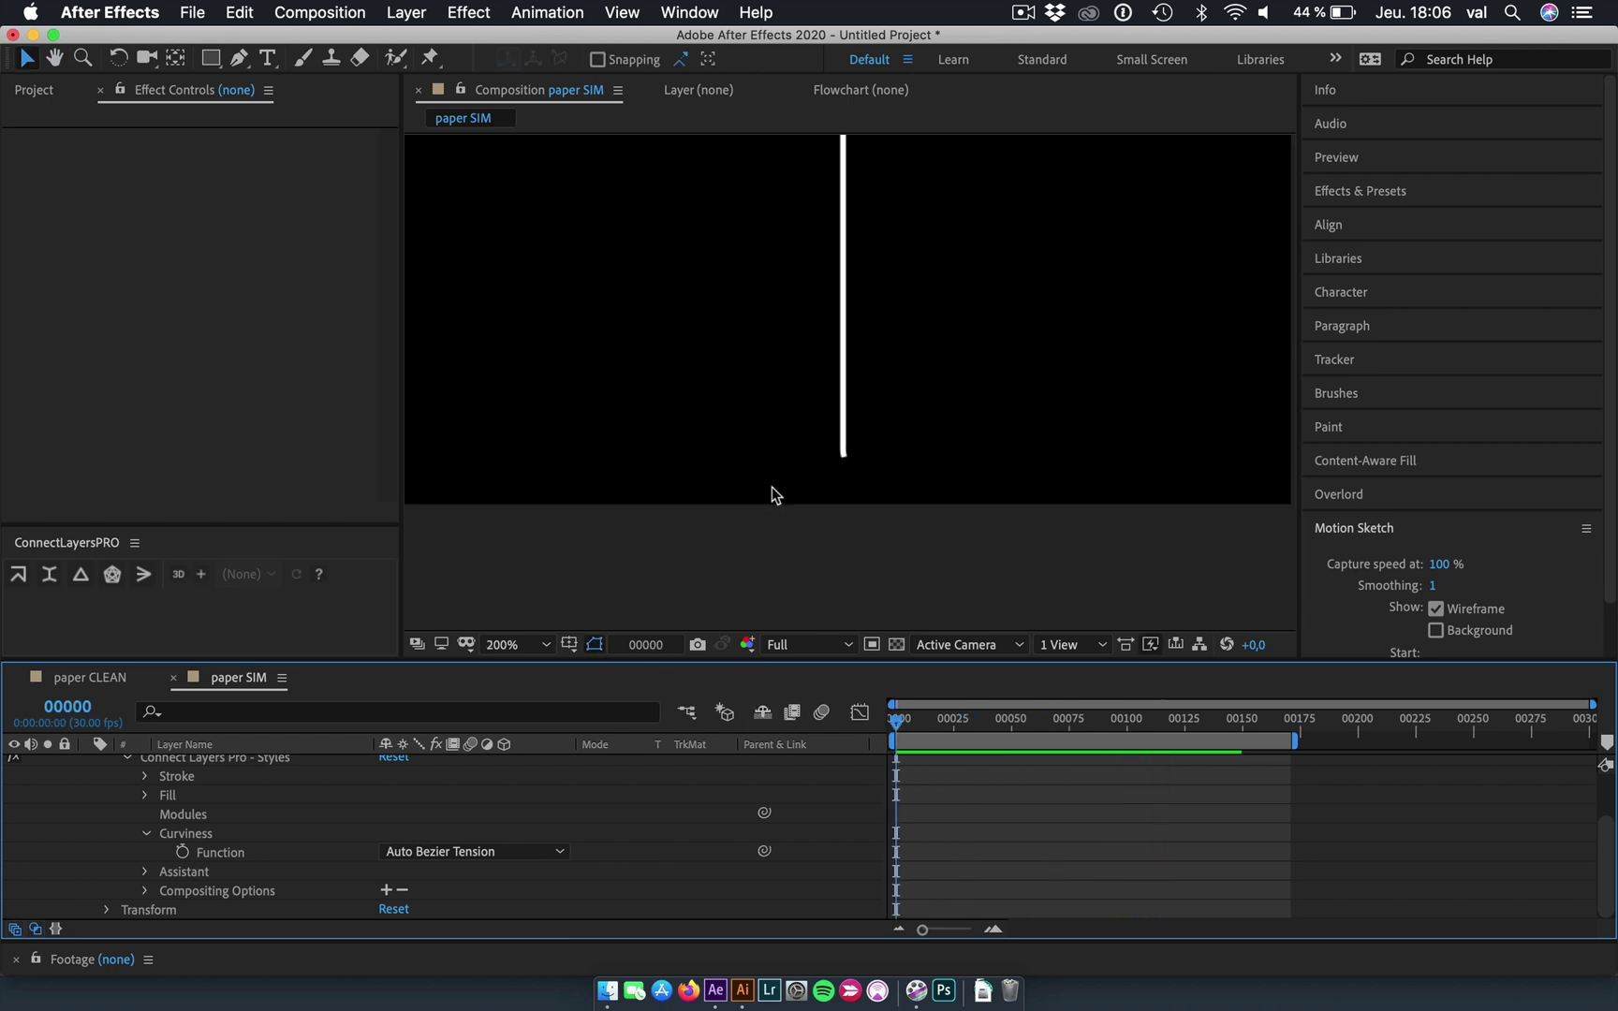
pyautogui.press(',')
pyautogui.press('h')
pyautogui.moveTo(794, 439); pyautogui.dragTo(787, 449)
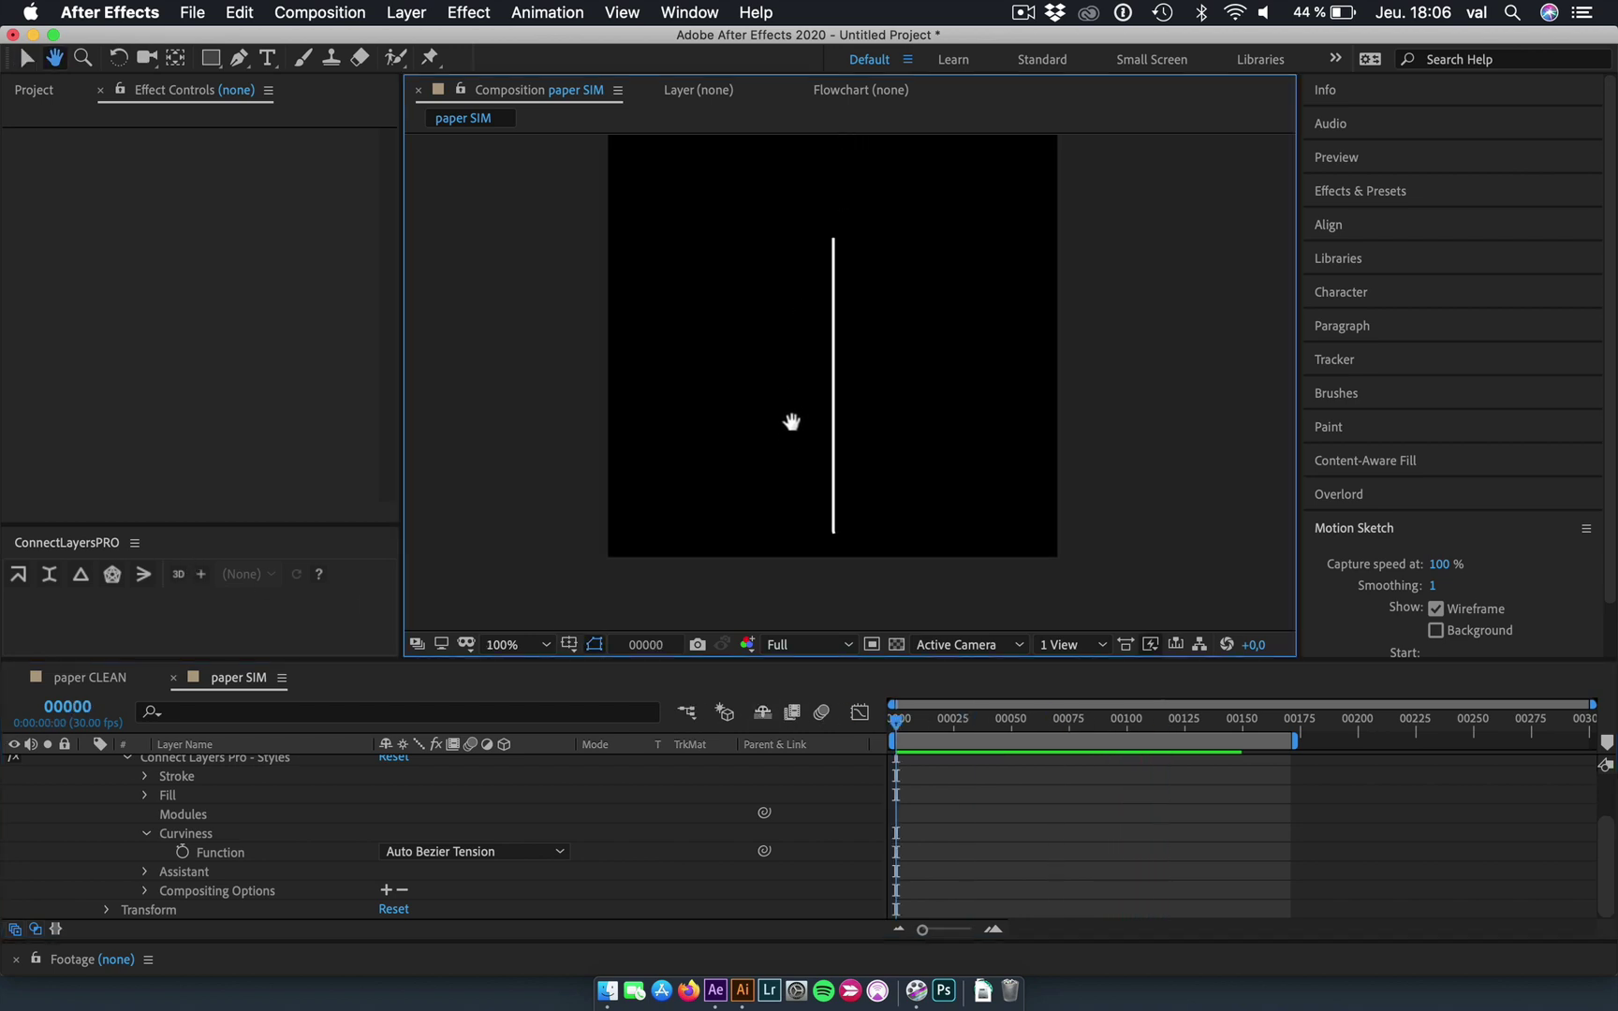
pyautogui.press('v')
pyautogui.scroll(2, 346, 883)
pyautogui.click(202, 763)
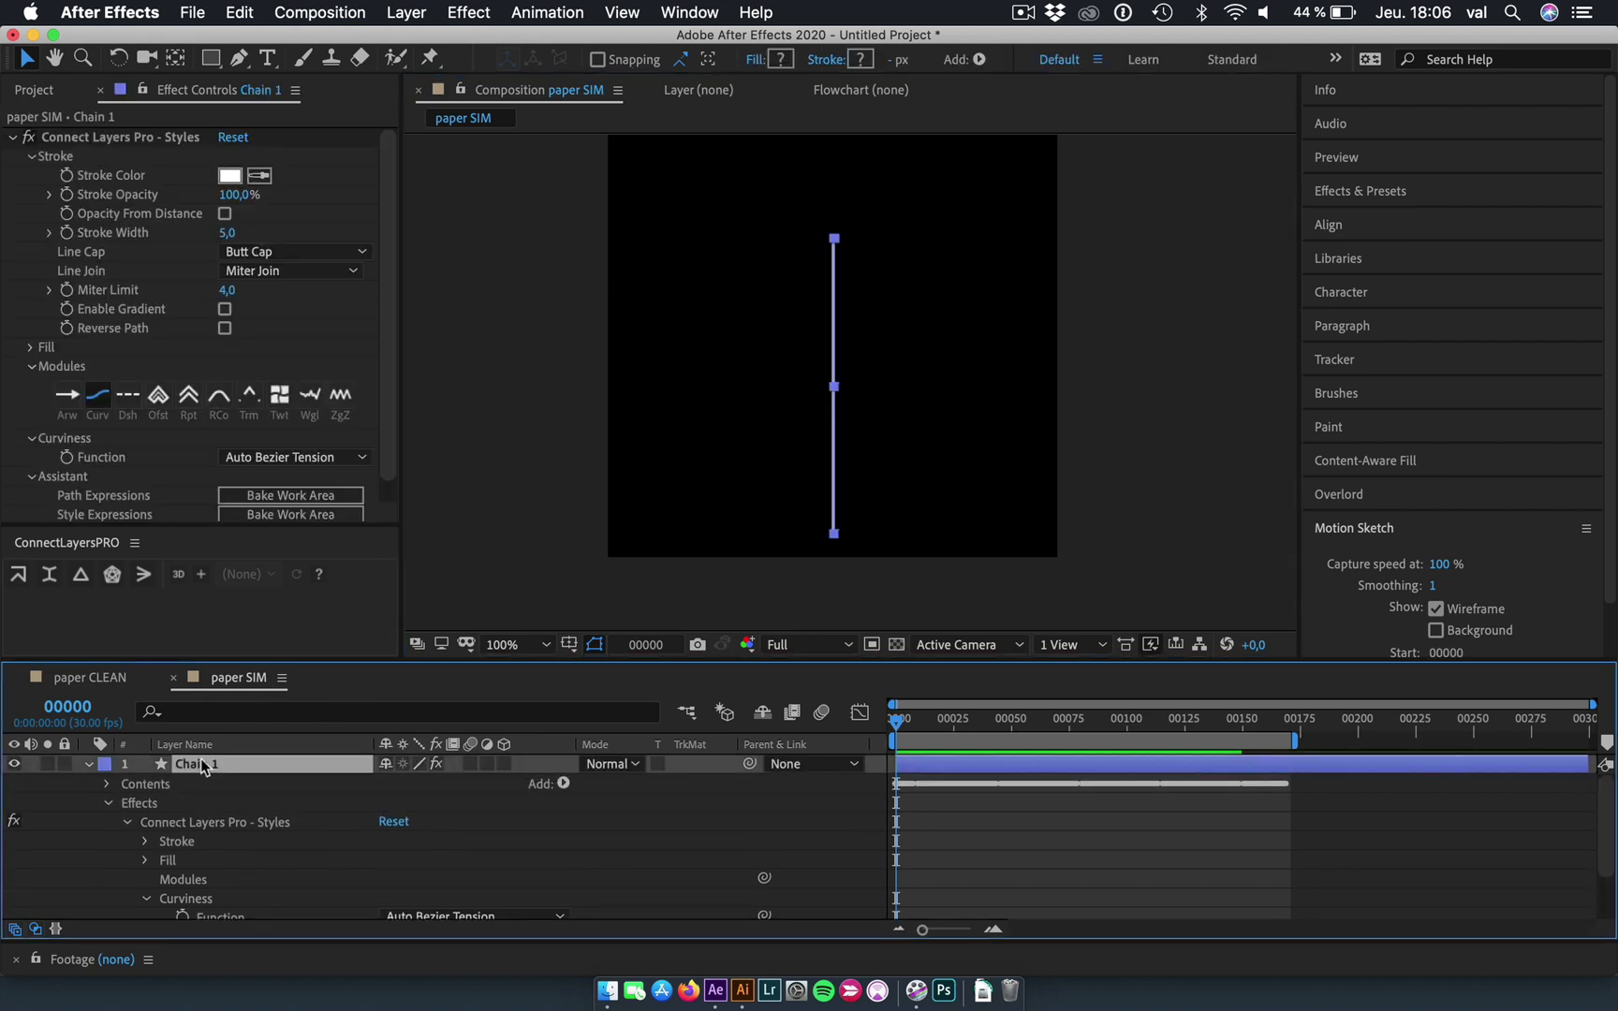
pyautogui.press('p')
pyautogui.keyDown('alt'); pyautogui.click(145, 784); pyautogui.keyUp('alt')
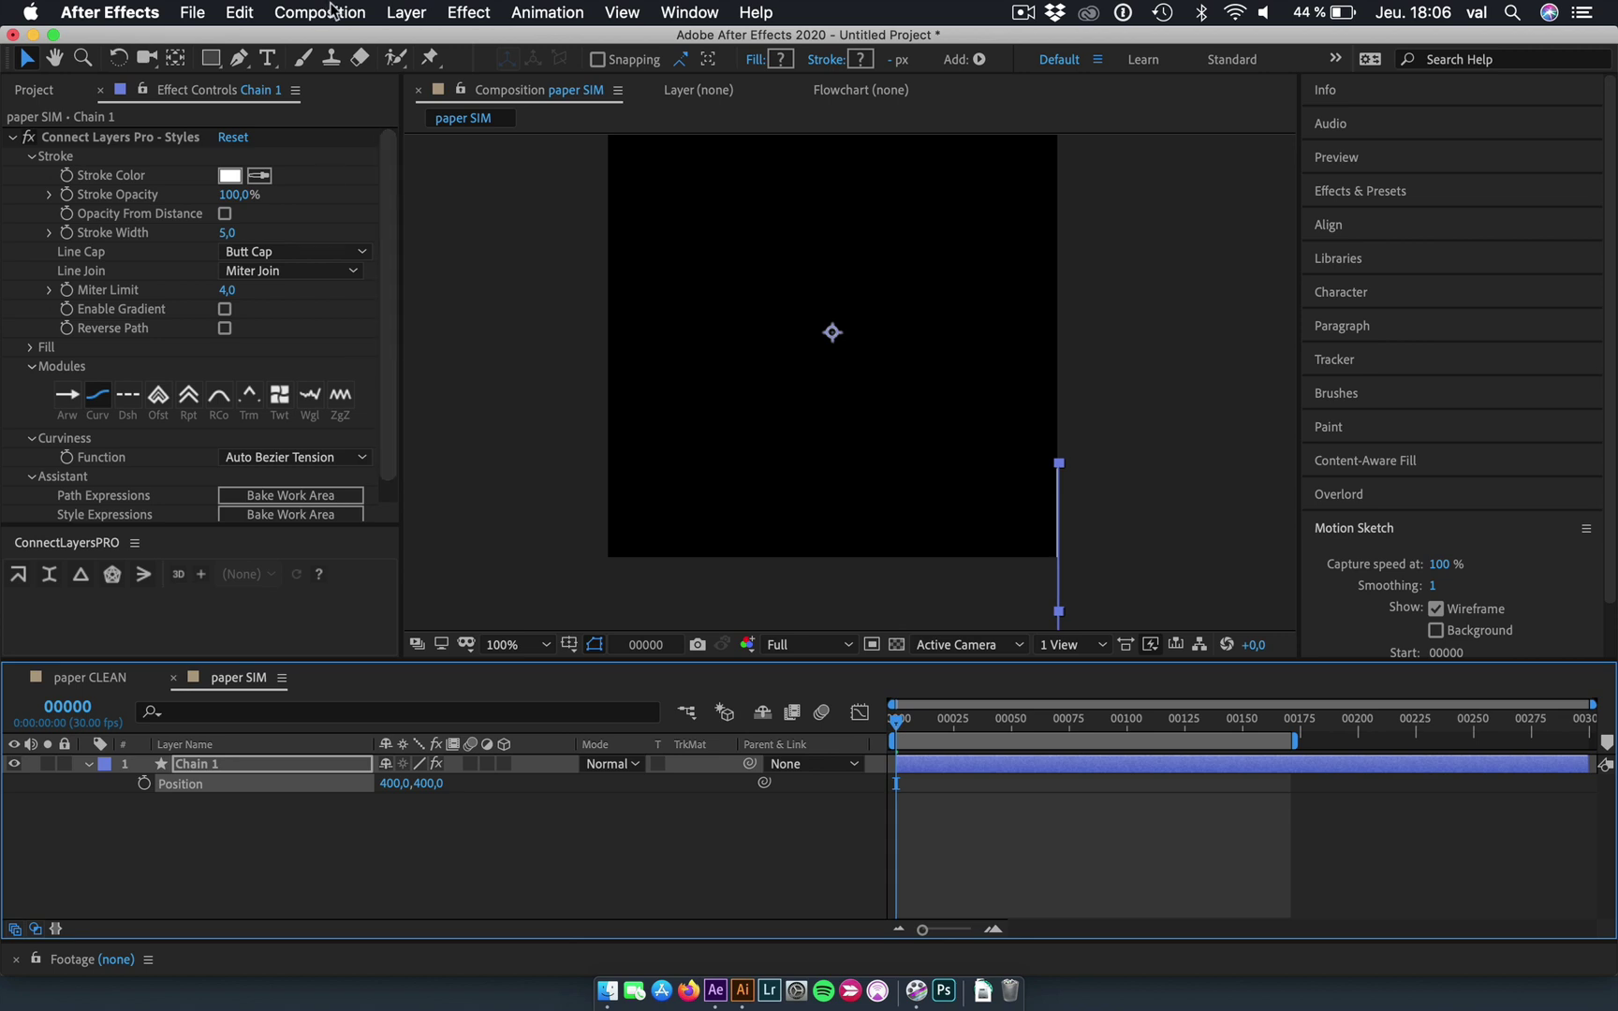
# Centre Chain 1's anchor point on its content and move the line to the composition centre.
pyautogui.click(403, 12)
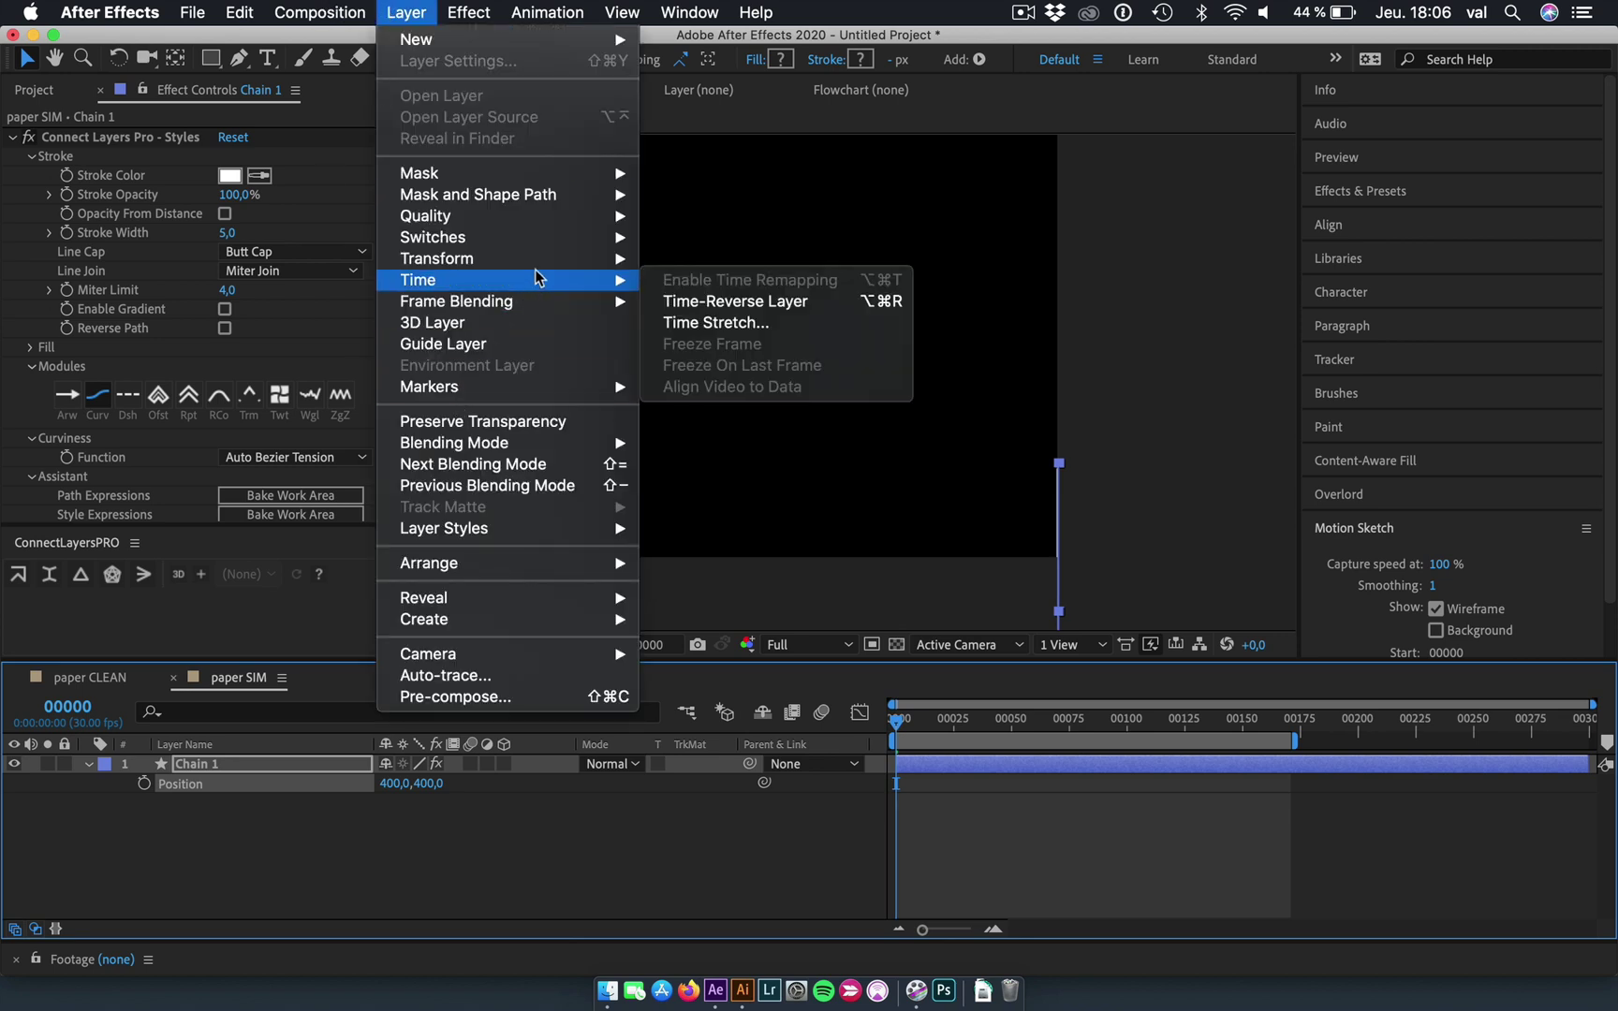
pyautogui.moveTo(539, 262)
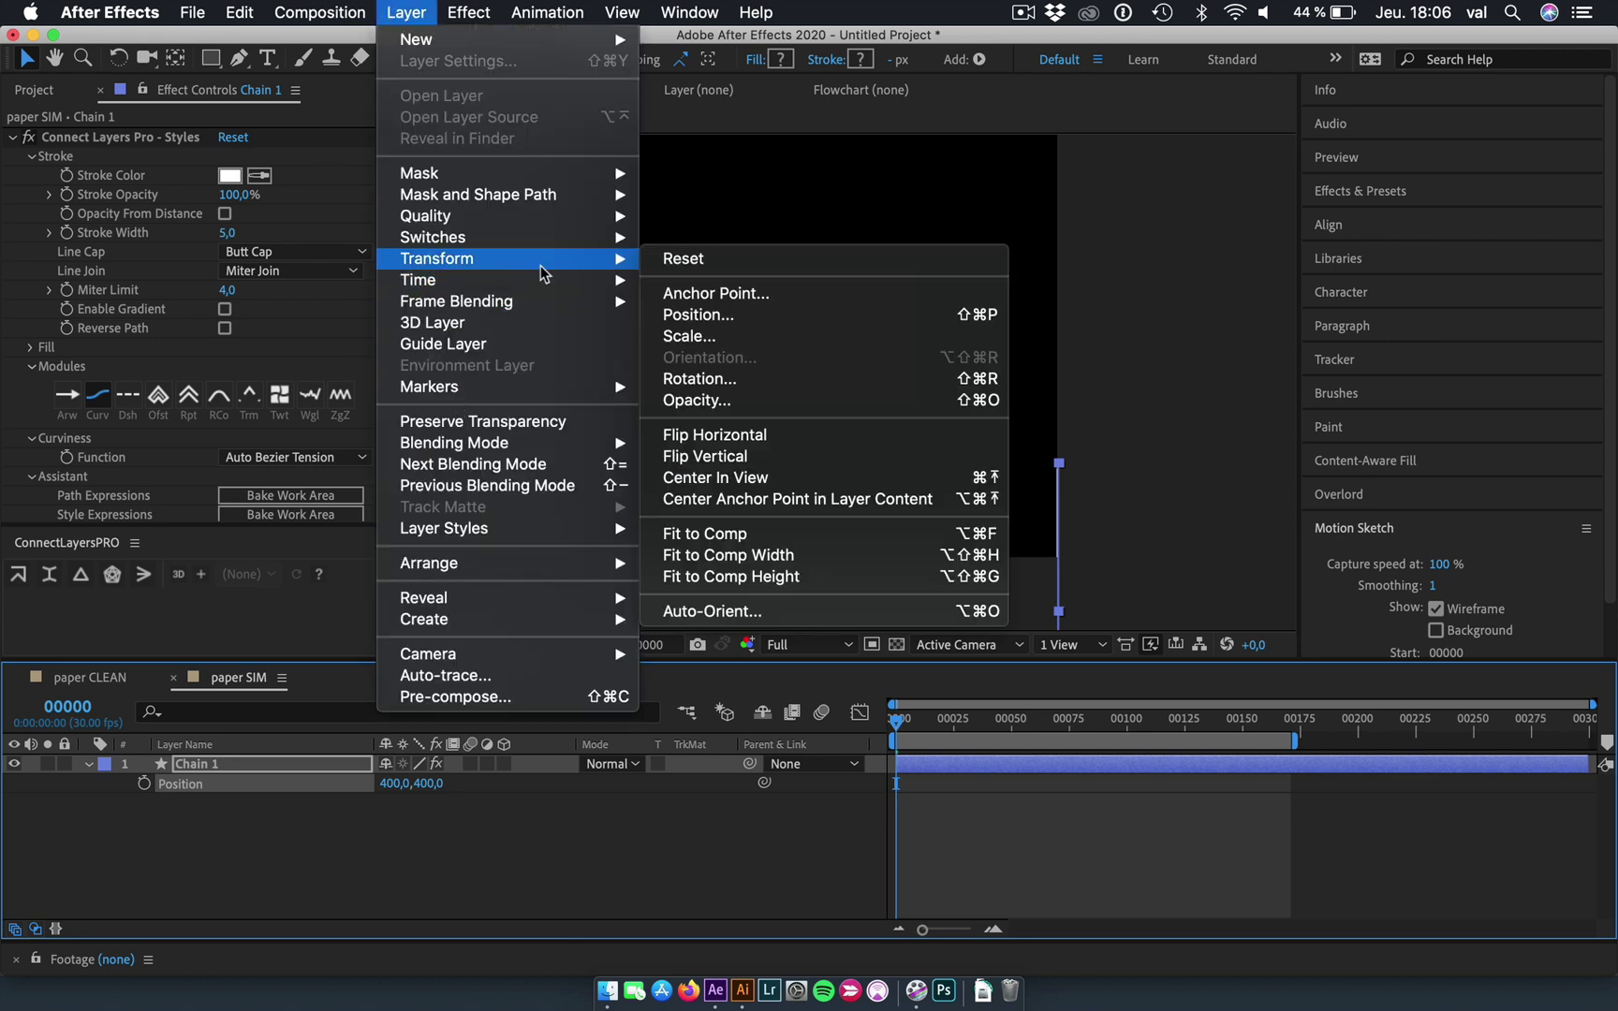
pyautogui.click(704, 499)
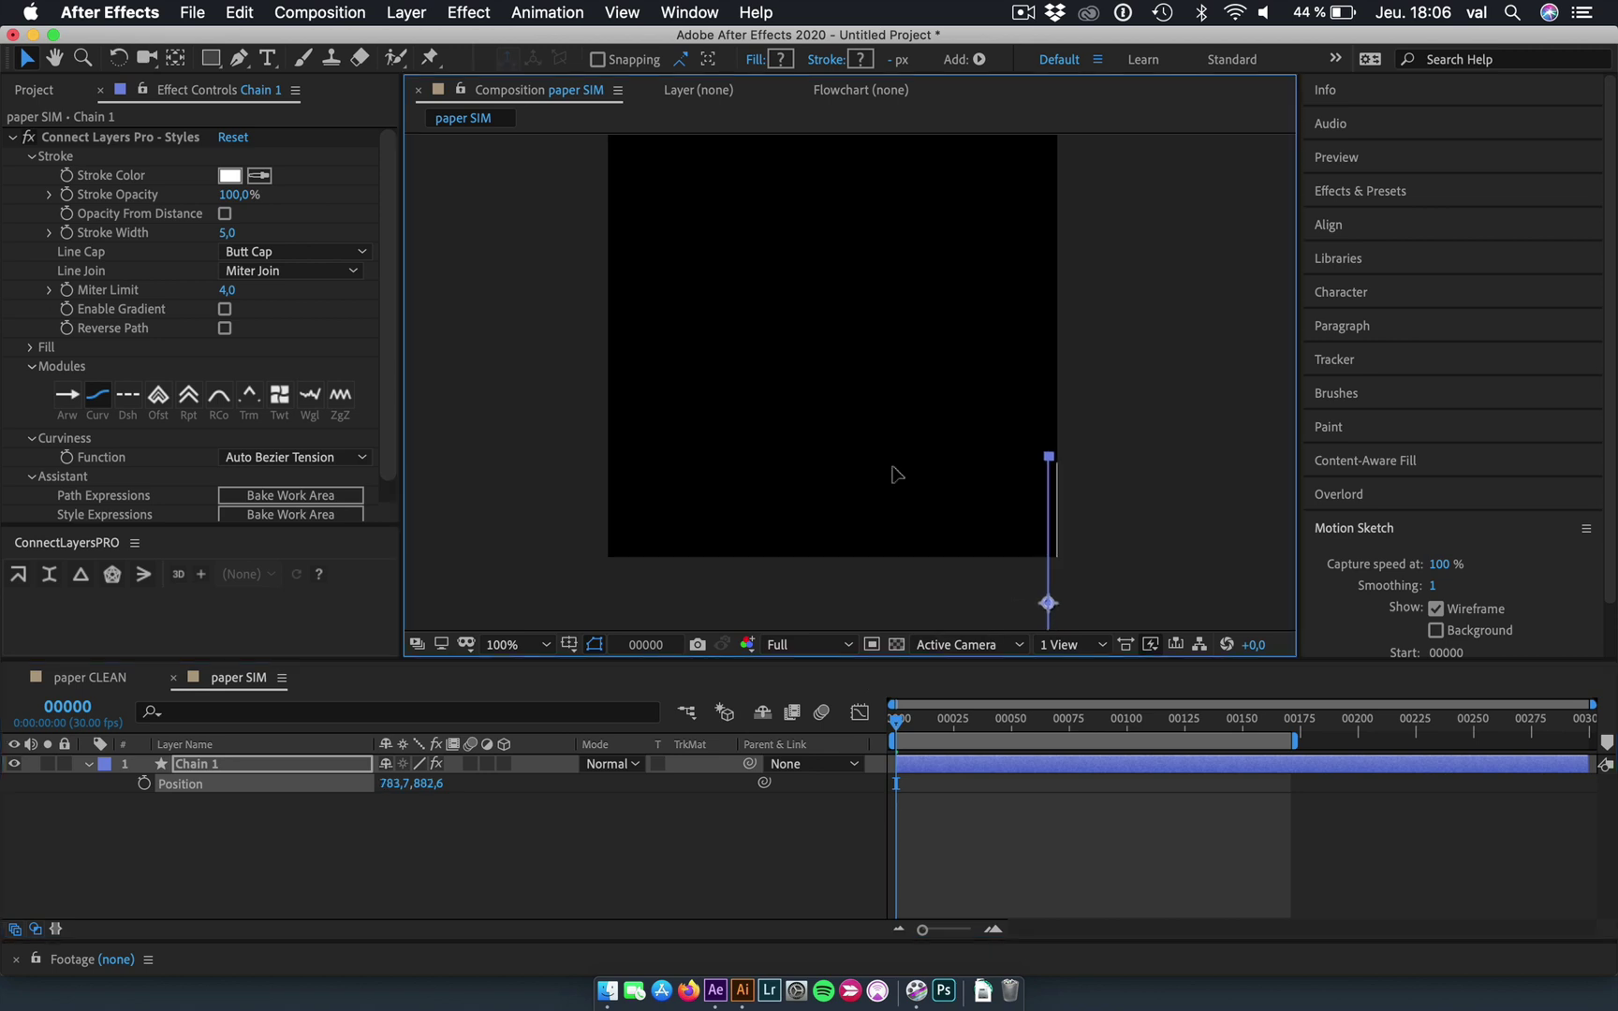
pyautogui.moveTo(1052, 618); pyautogui.dragTo(824, 355)
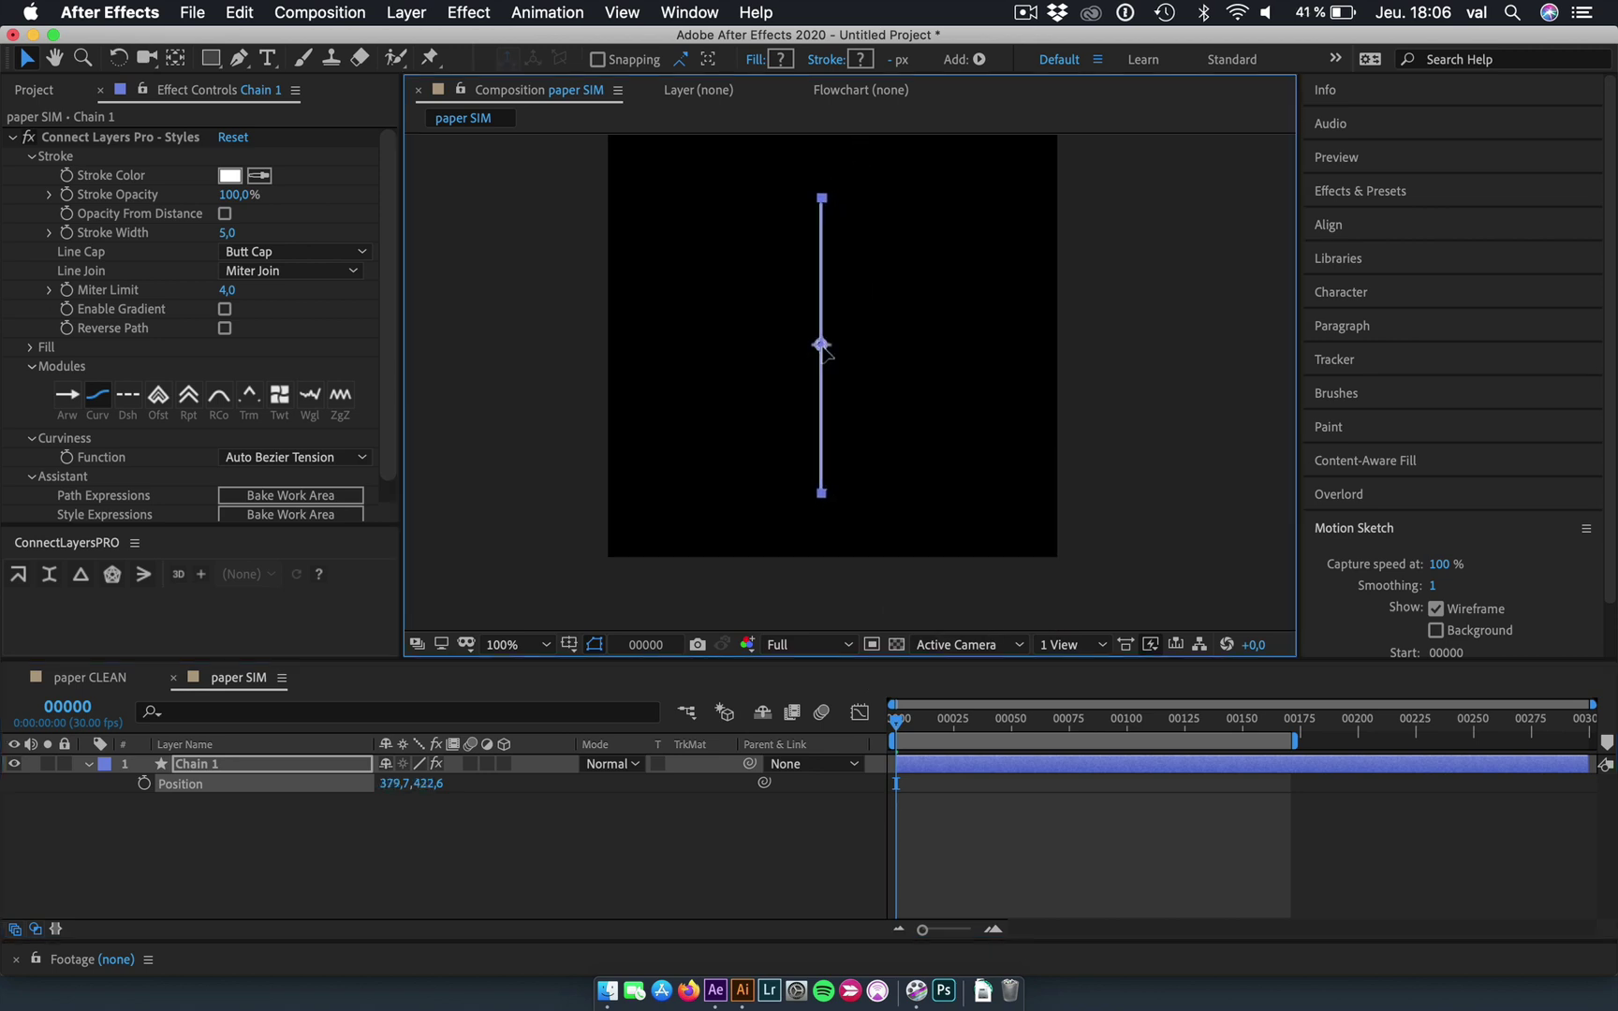
# Make Chain 1 a 3D layer and switch the composition to the CINEMA 4D renderer.
pyautogui.click(852, 508)
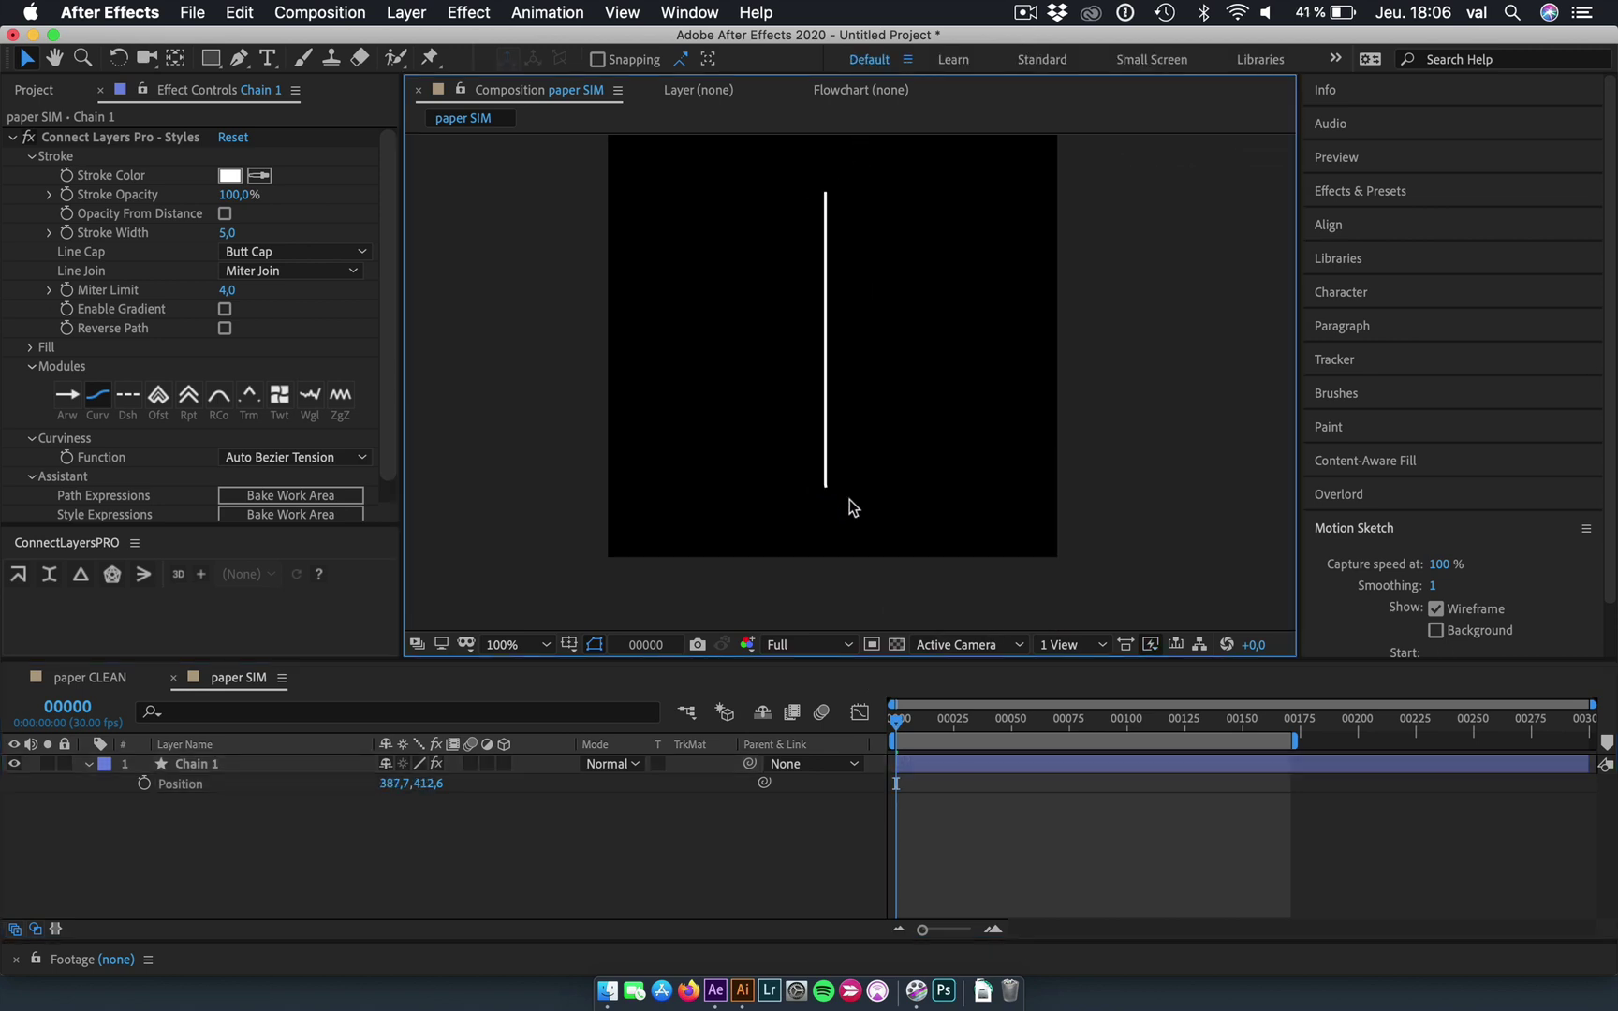
pyautogui.moveTo(933, 716); pyautogui.dragTo(351, 749)
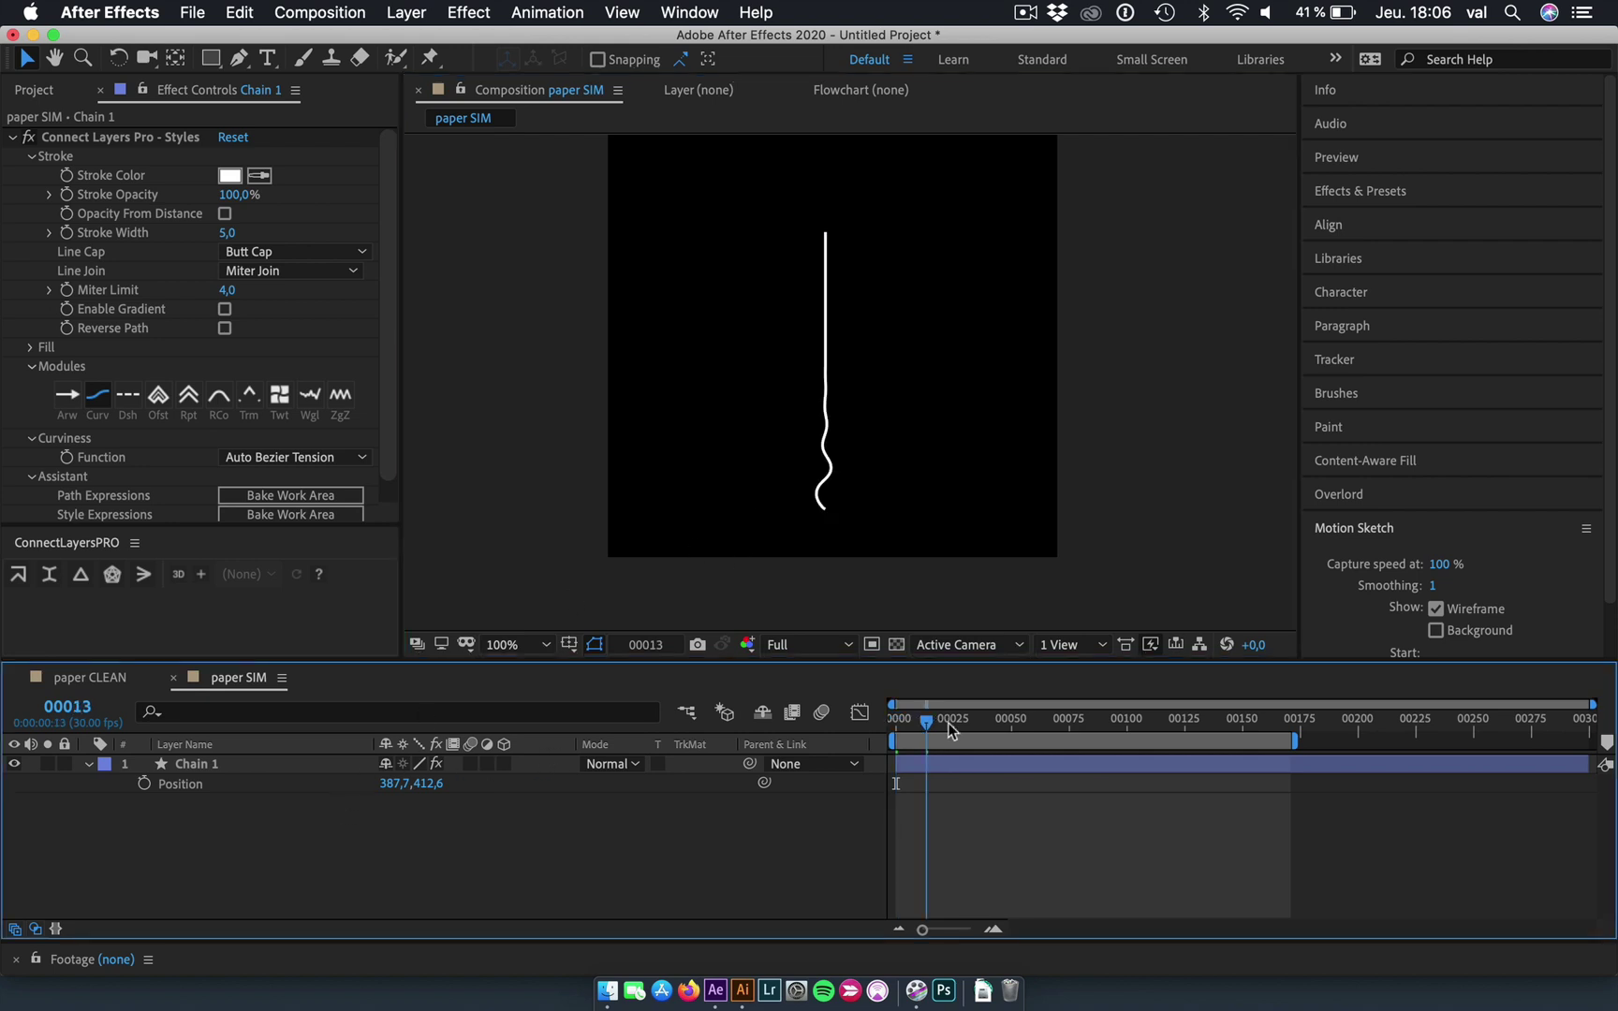
pyautogui.click(504, 763)
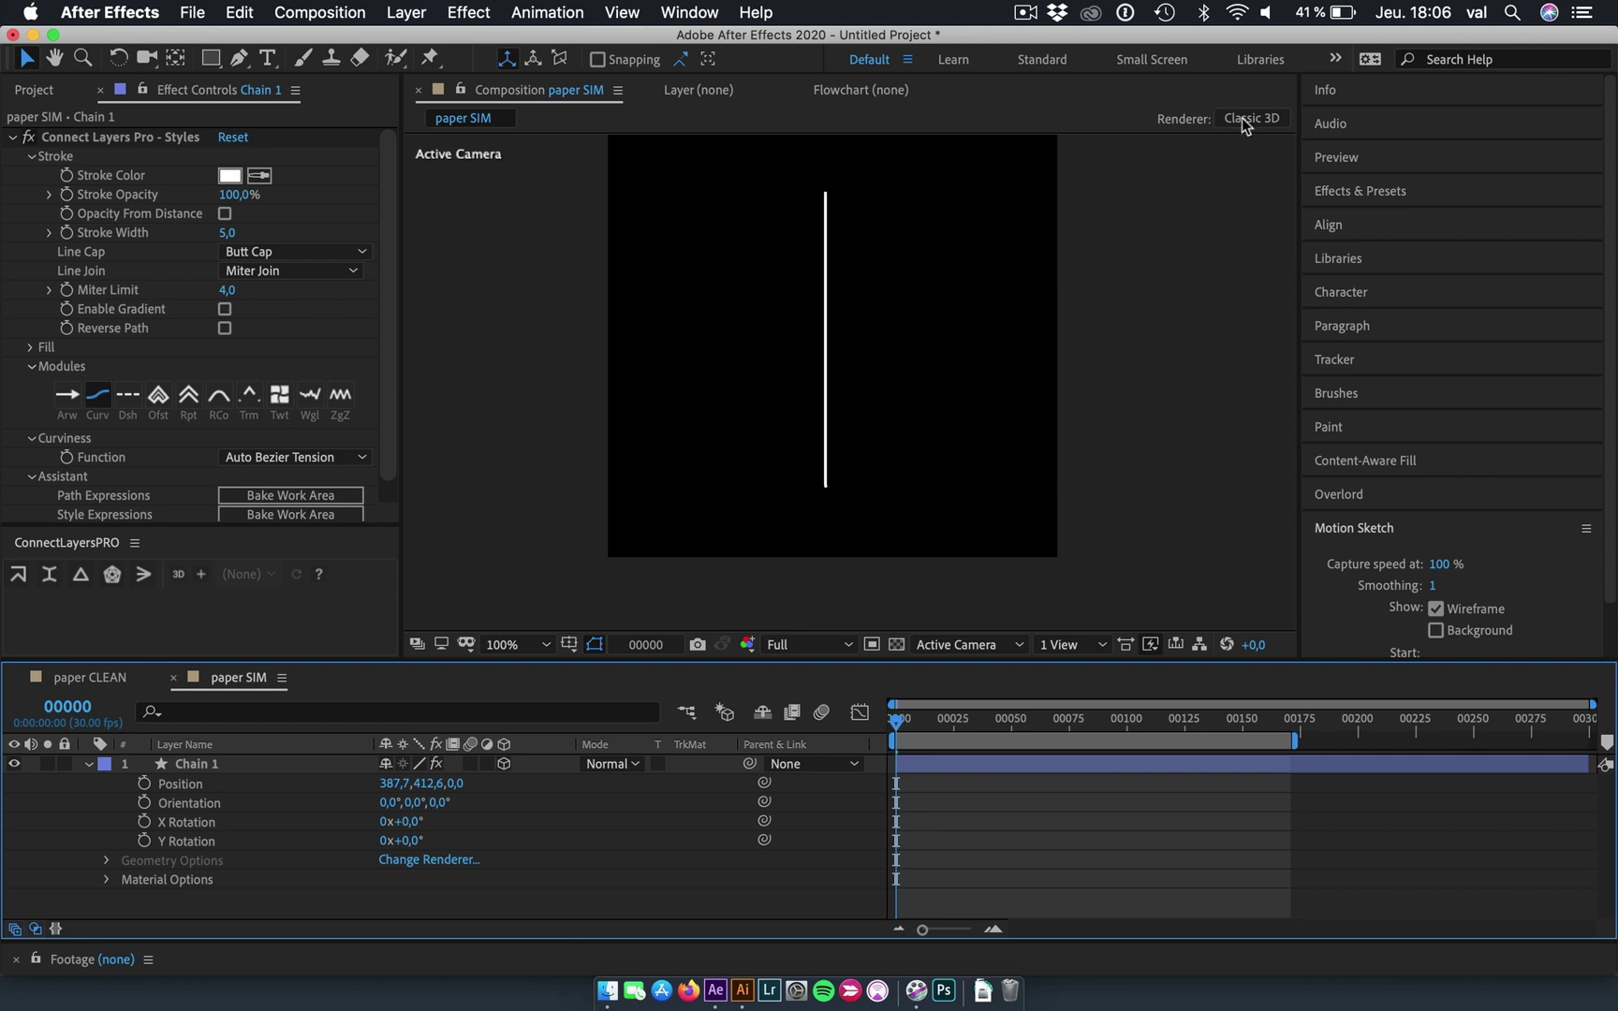
pyautogui.click(1246, 128)
pyautogui.click(511, 421)
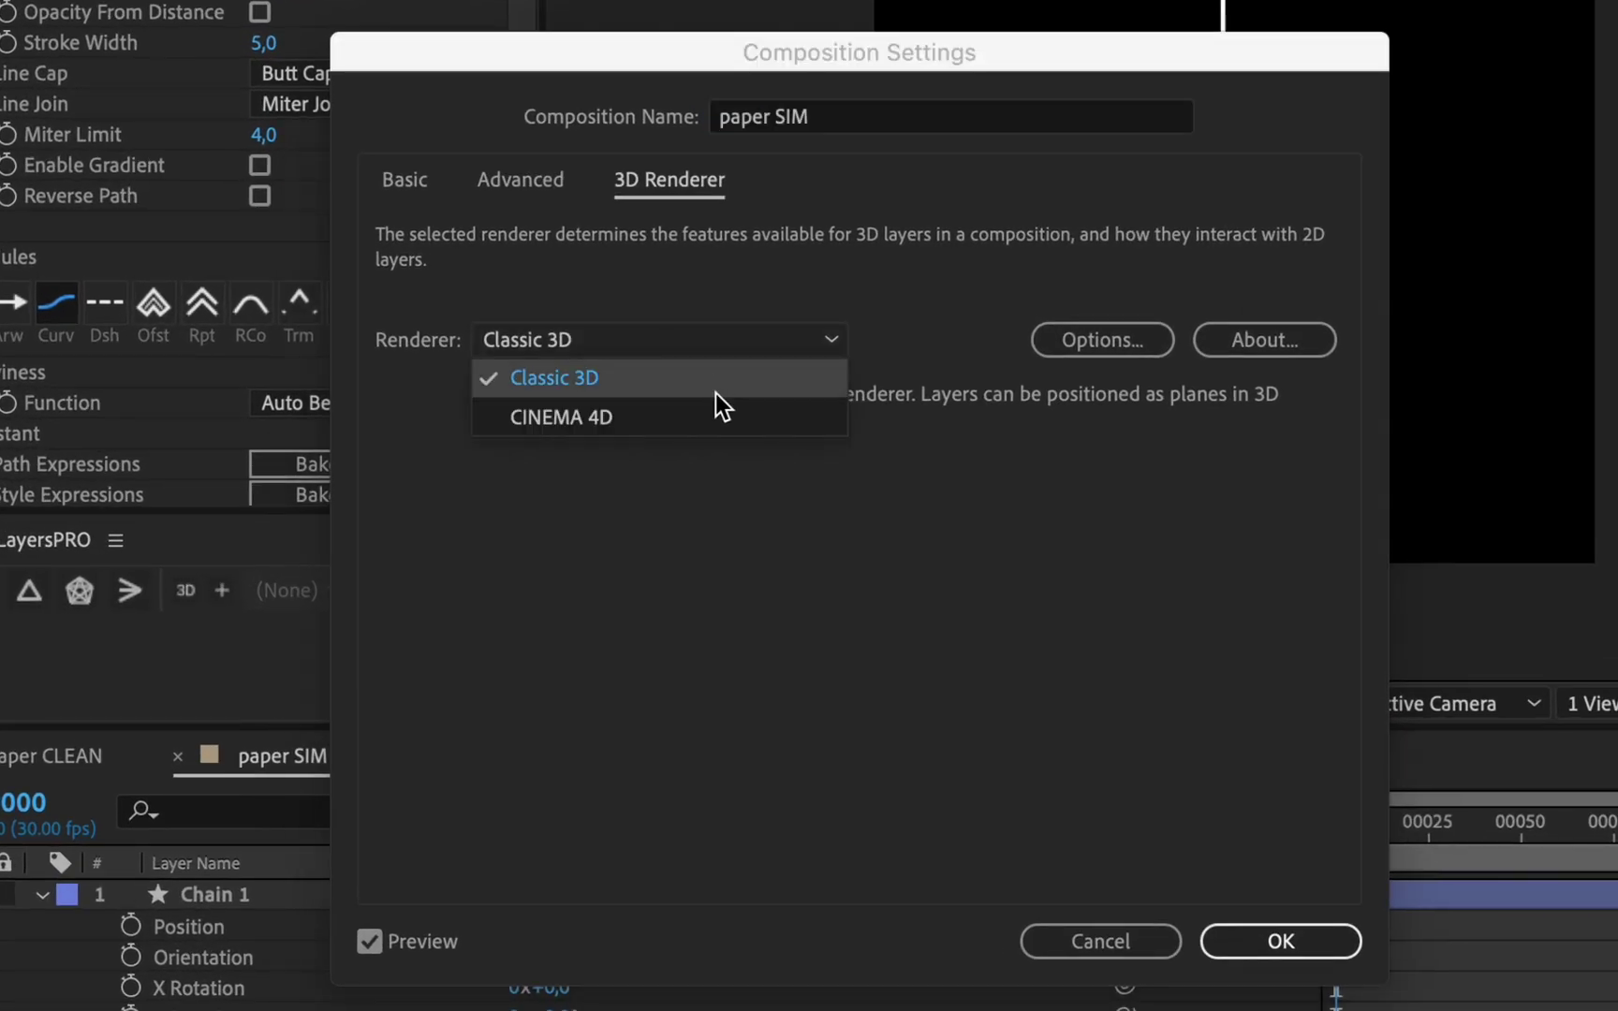
pyautogui.click(719, 416)
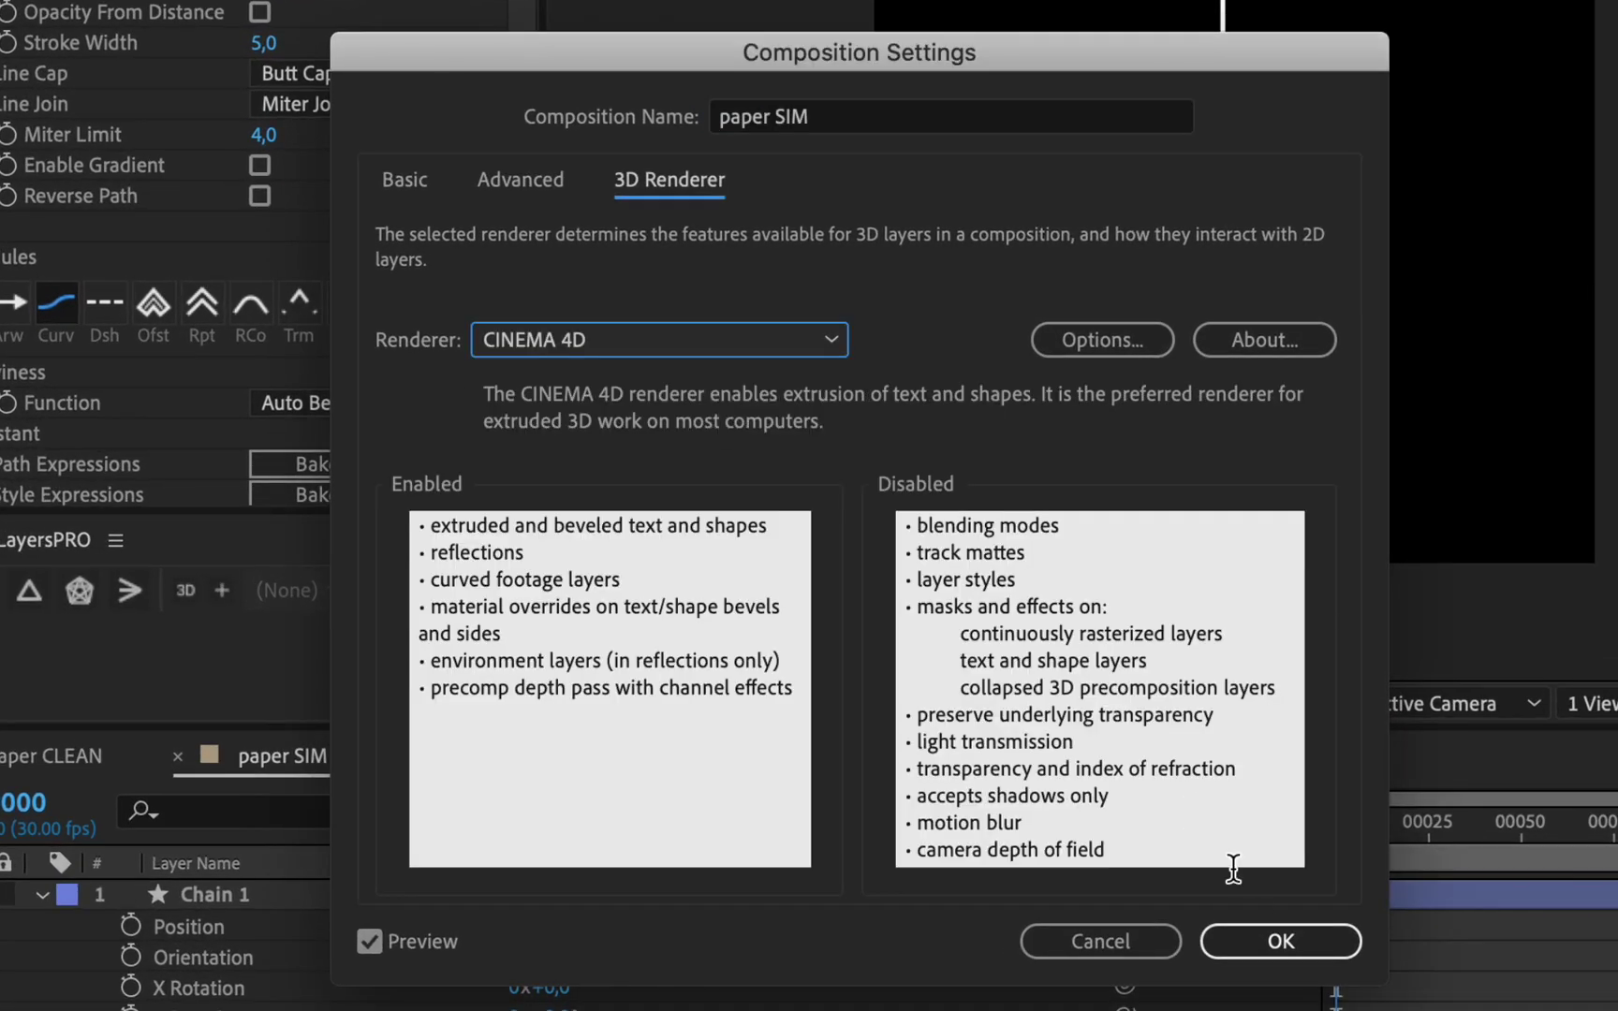
pyautogui.click(1247, 928)
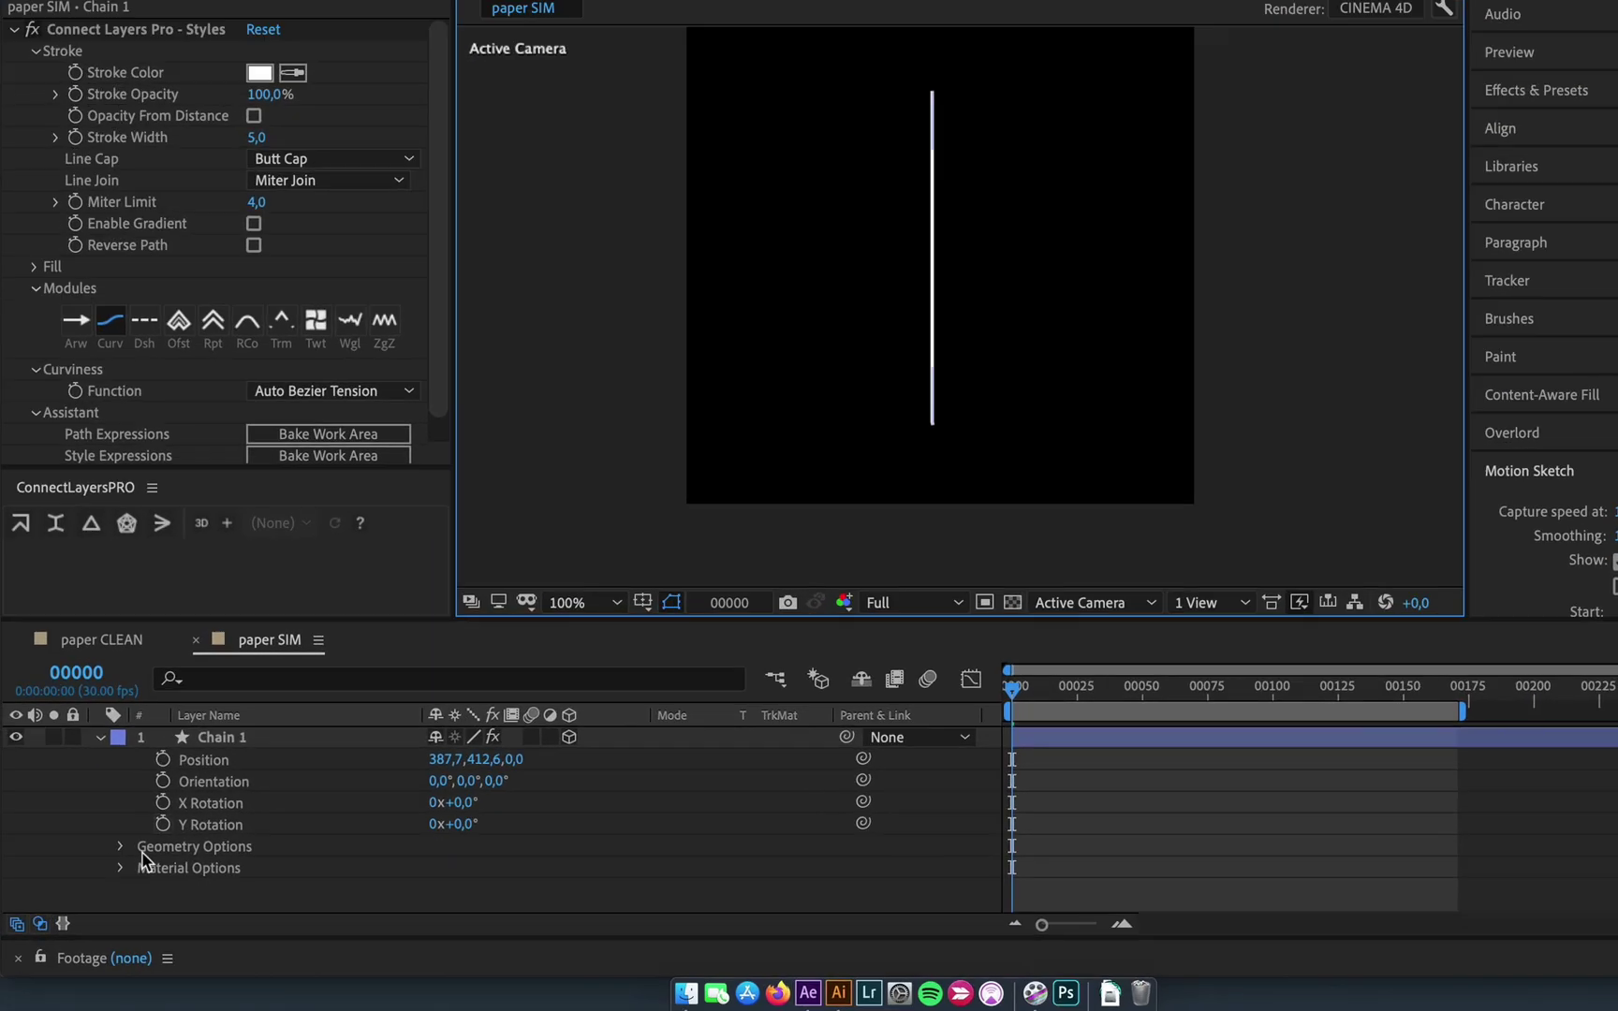
# Extrude Chain 1 to a depth of 184 and add a new camera.
pyautogui.click(120, 847)
pyautogui.scroll(-1, 344, 845)
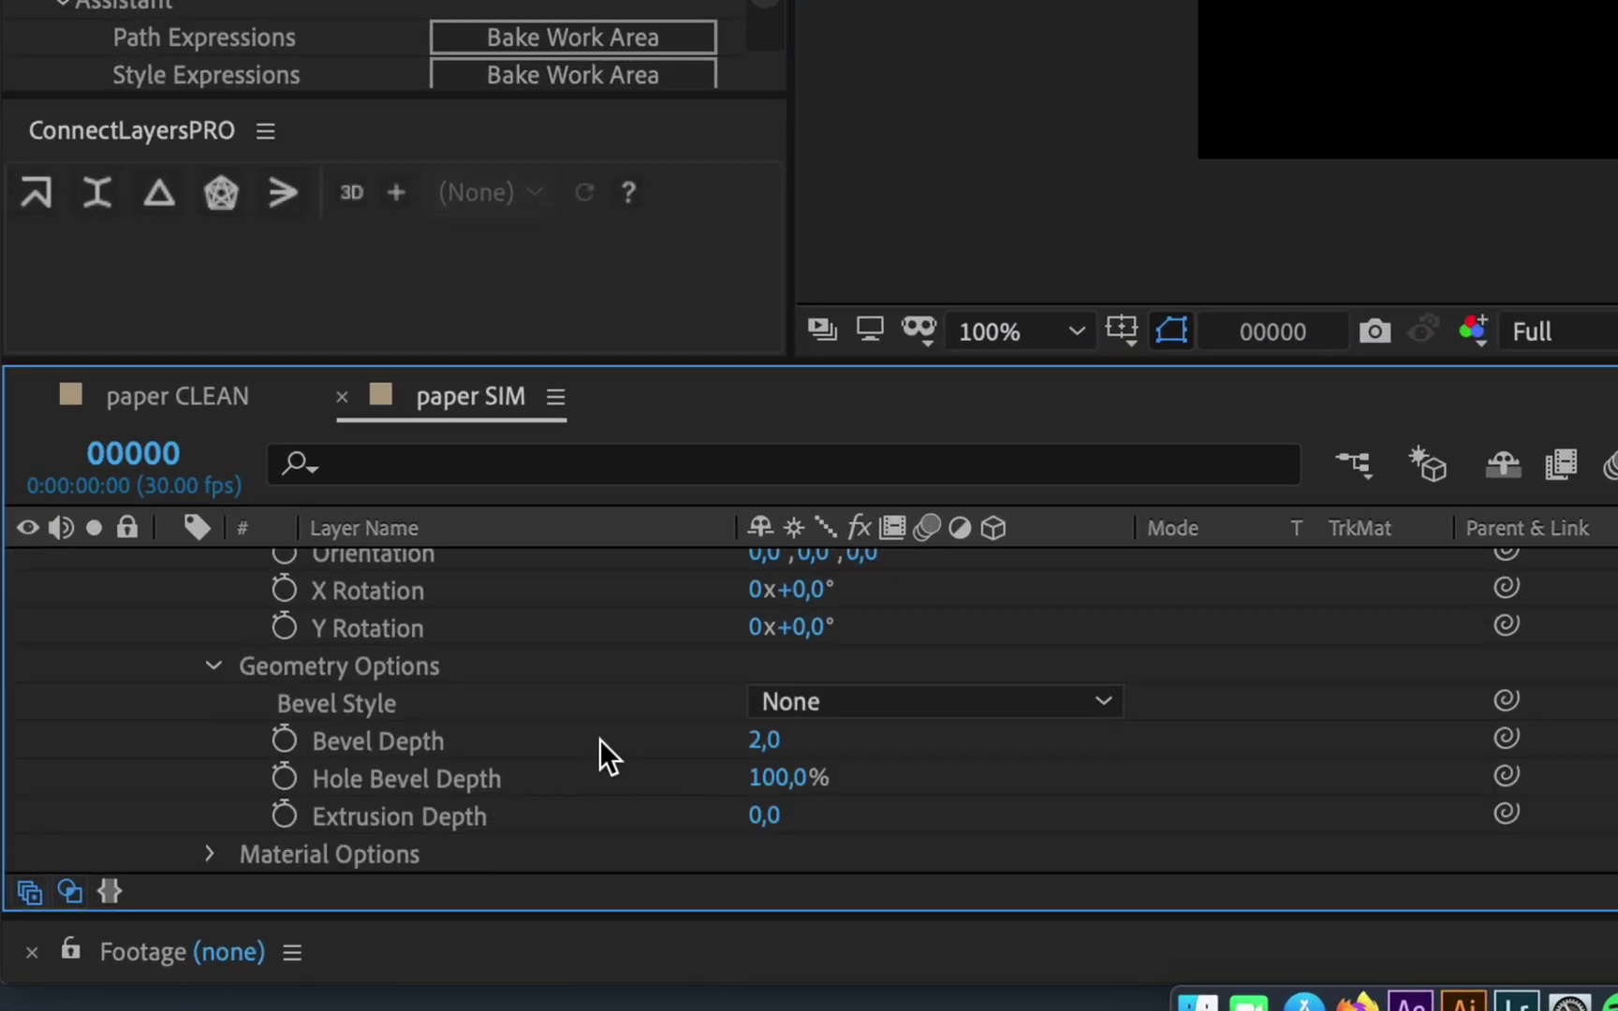
pyautogui.moveTo(770, 816); pyautogui.dragTo(1184, 815)
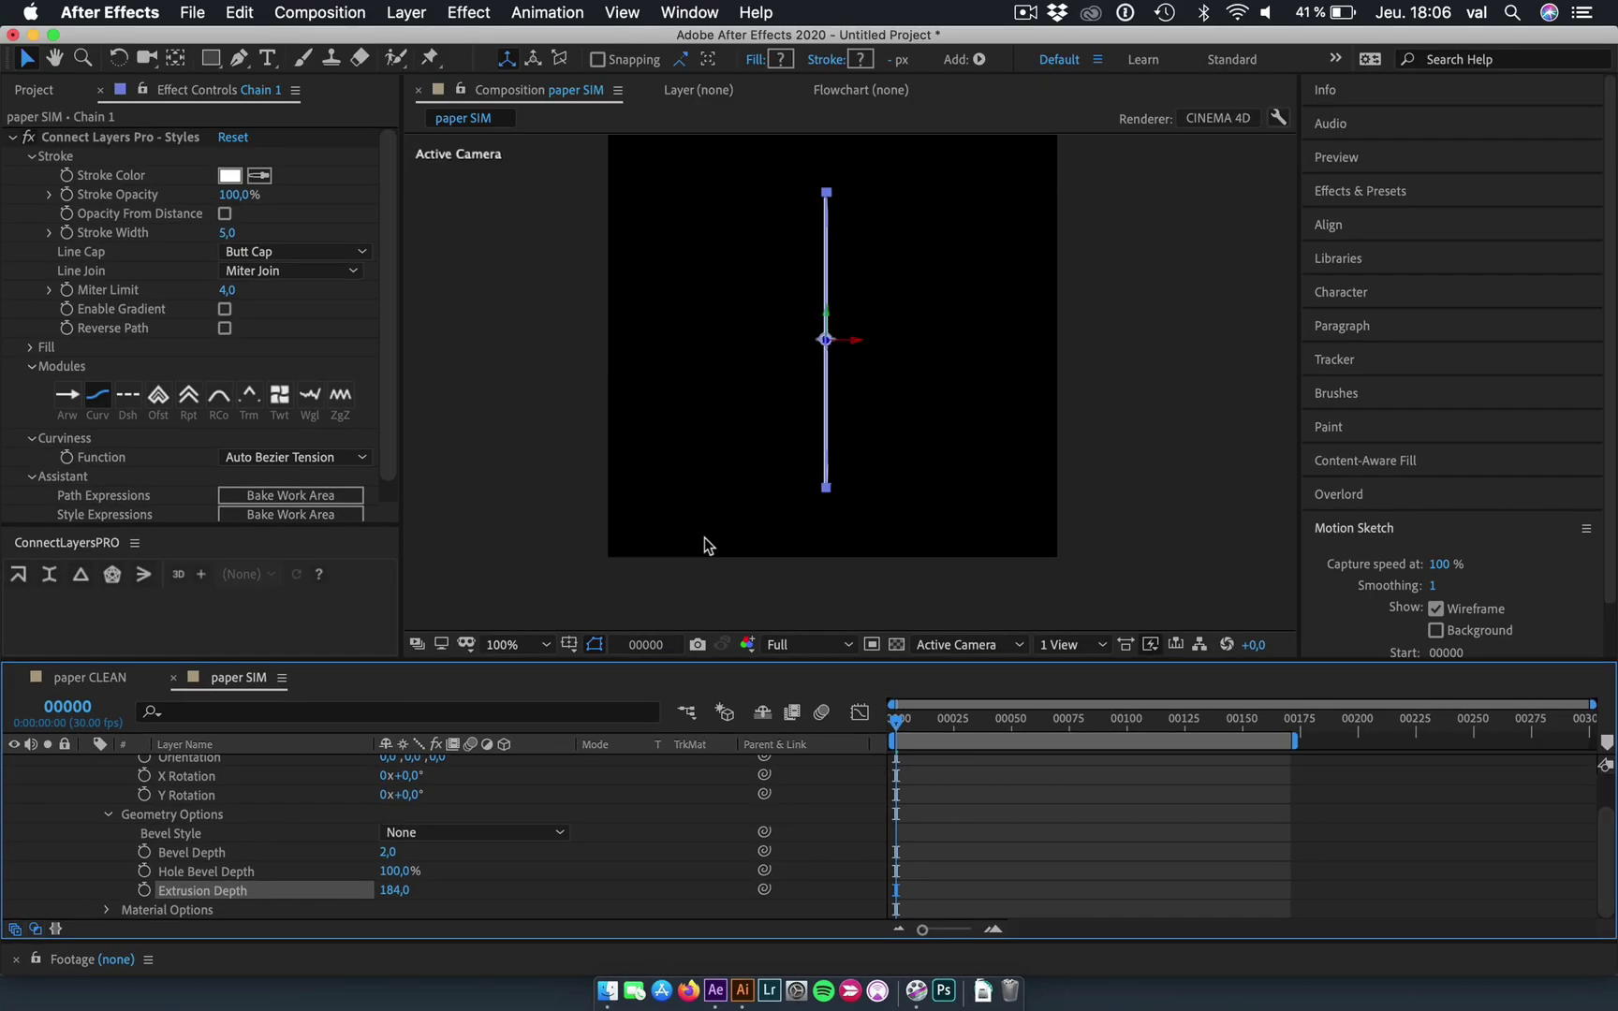
pyautogui.hotkey('ctrl', 'alt', 'shift', 'c')
pyautogui.press('Return')
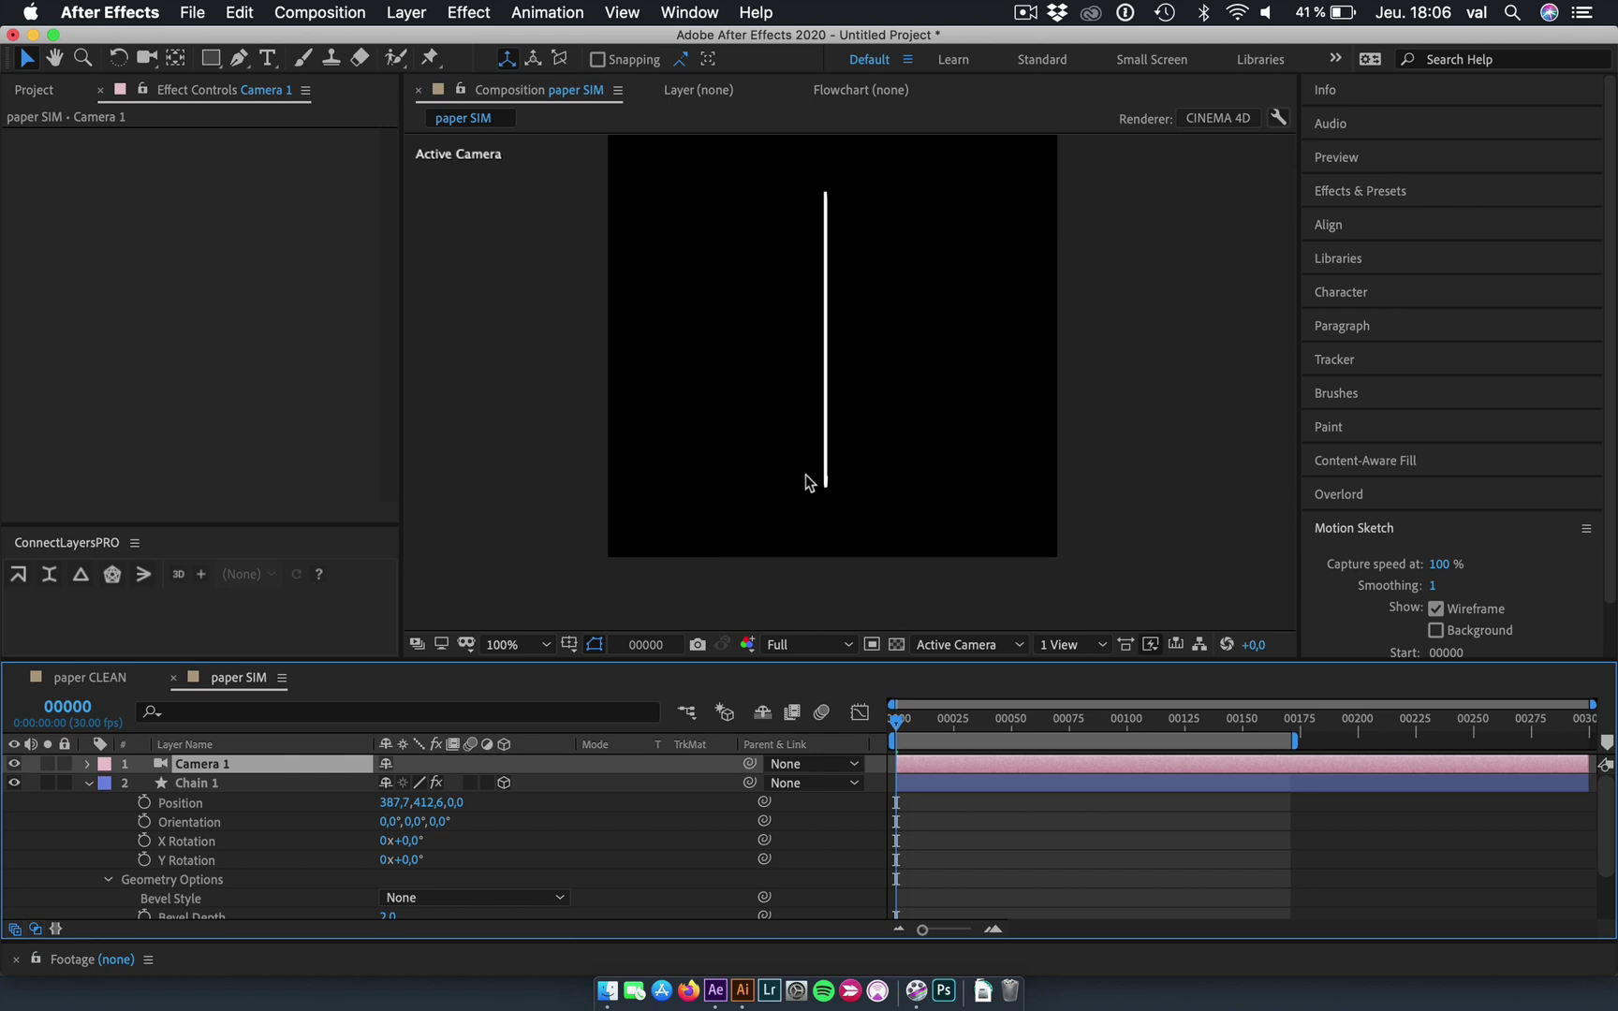
# Orbit and track Camera 1 so the line reads as a slab in the upper frame.
pyautogui.press('c')
pyautogui.press('c')
pyautogui.moveTo(827, 388)
pyautogui.mouseDown()
pyautogui.moveTo(752, 427)
pyautogui.moveTo(754, 471)
pyautogui.mouseUp()
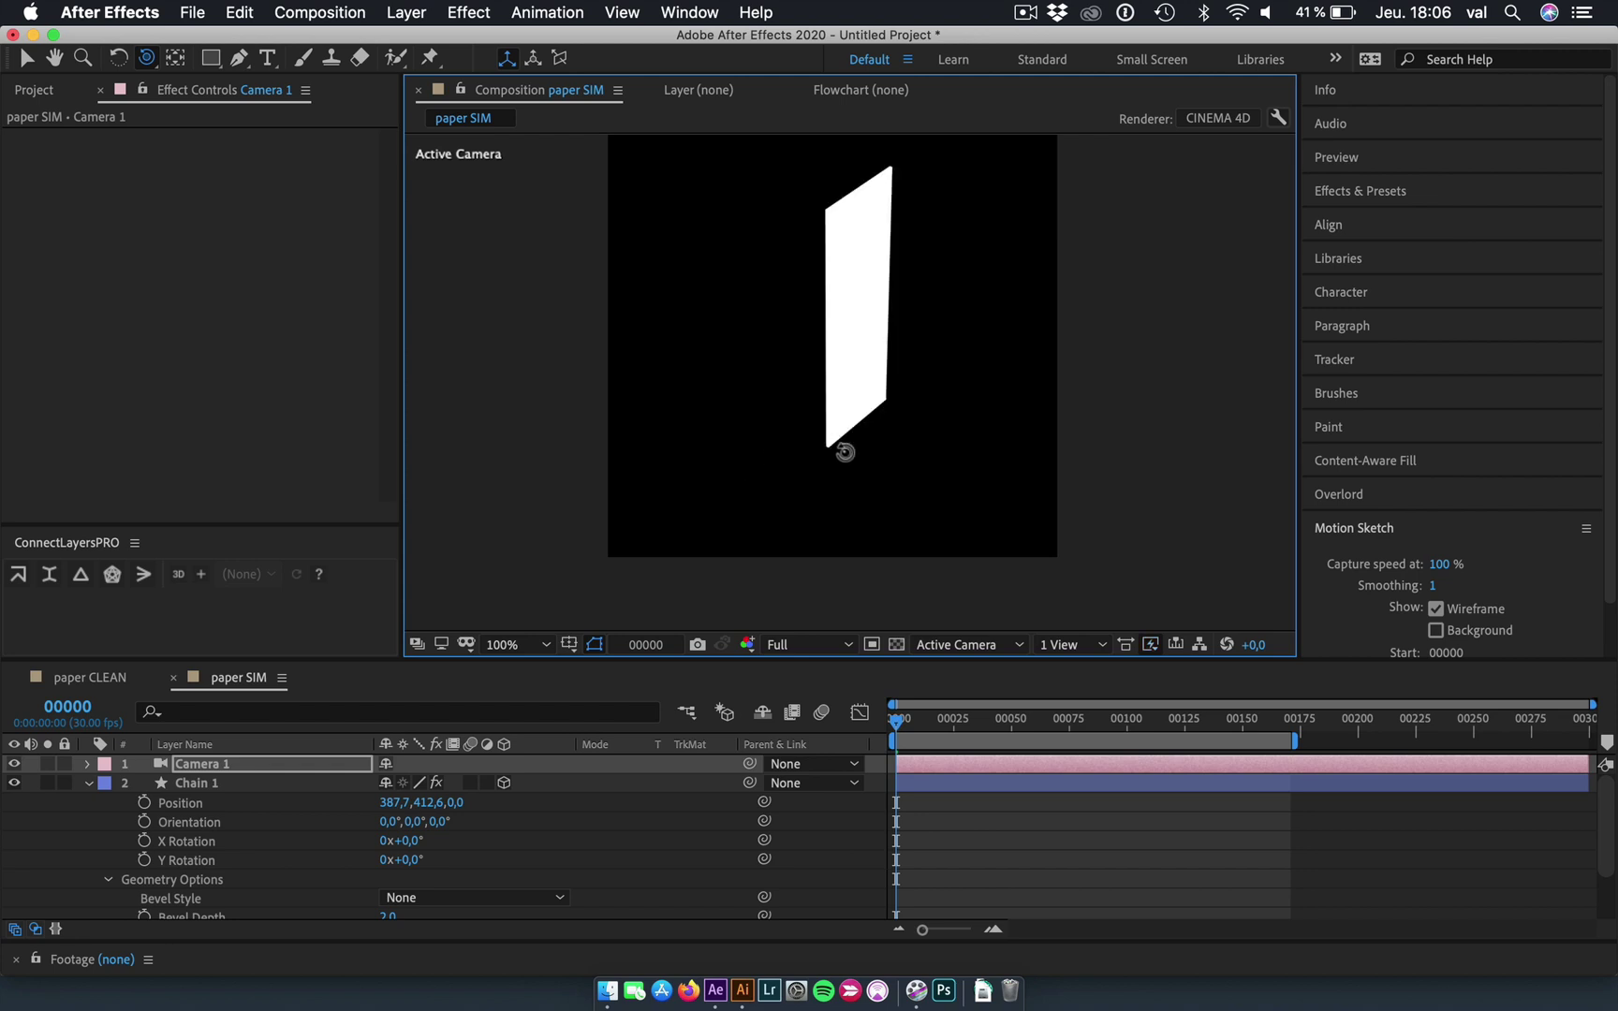
pyautogui.press('c')
pyautogui.moveTo(849, 458)
pyautogui.mouseDown()
pyautogui.moveTo(846, 221)
pyautogui.moveTo(875, 369)
pyautogui.mouseUp()
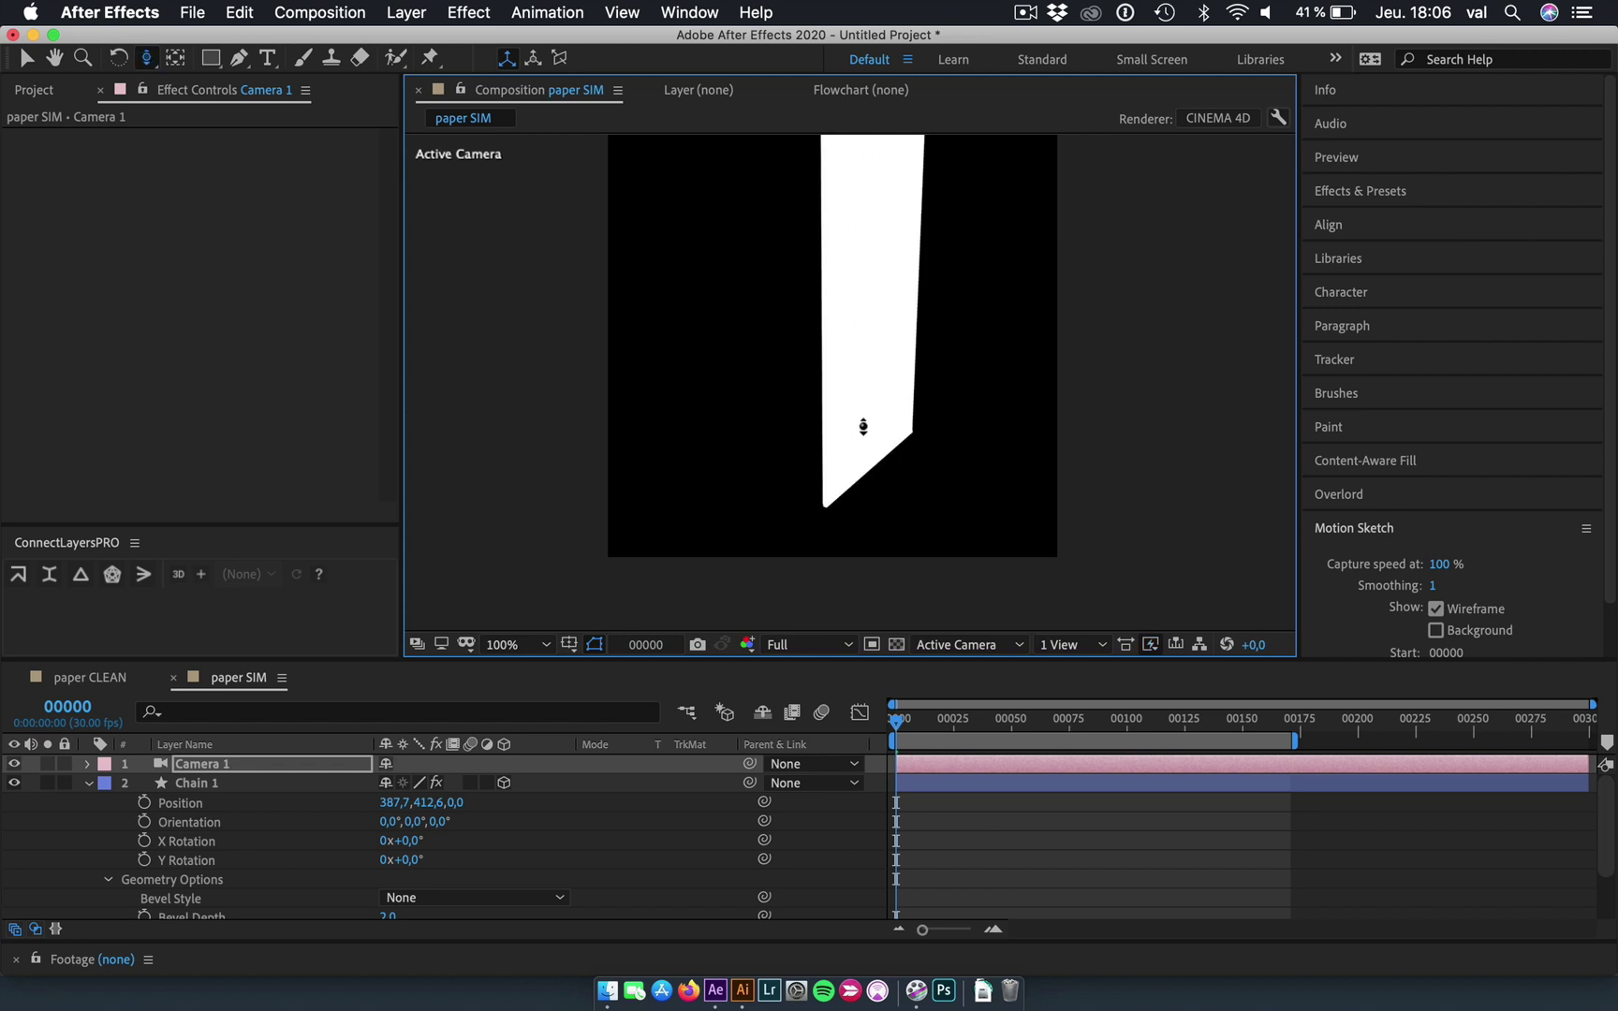
pyautogui.press('c')
pyautogui.press('c')
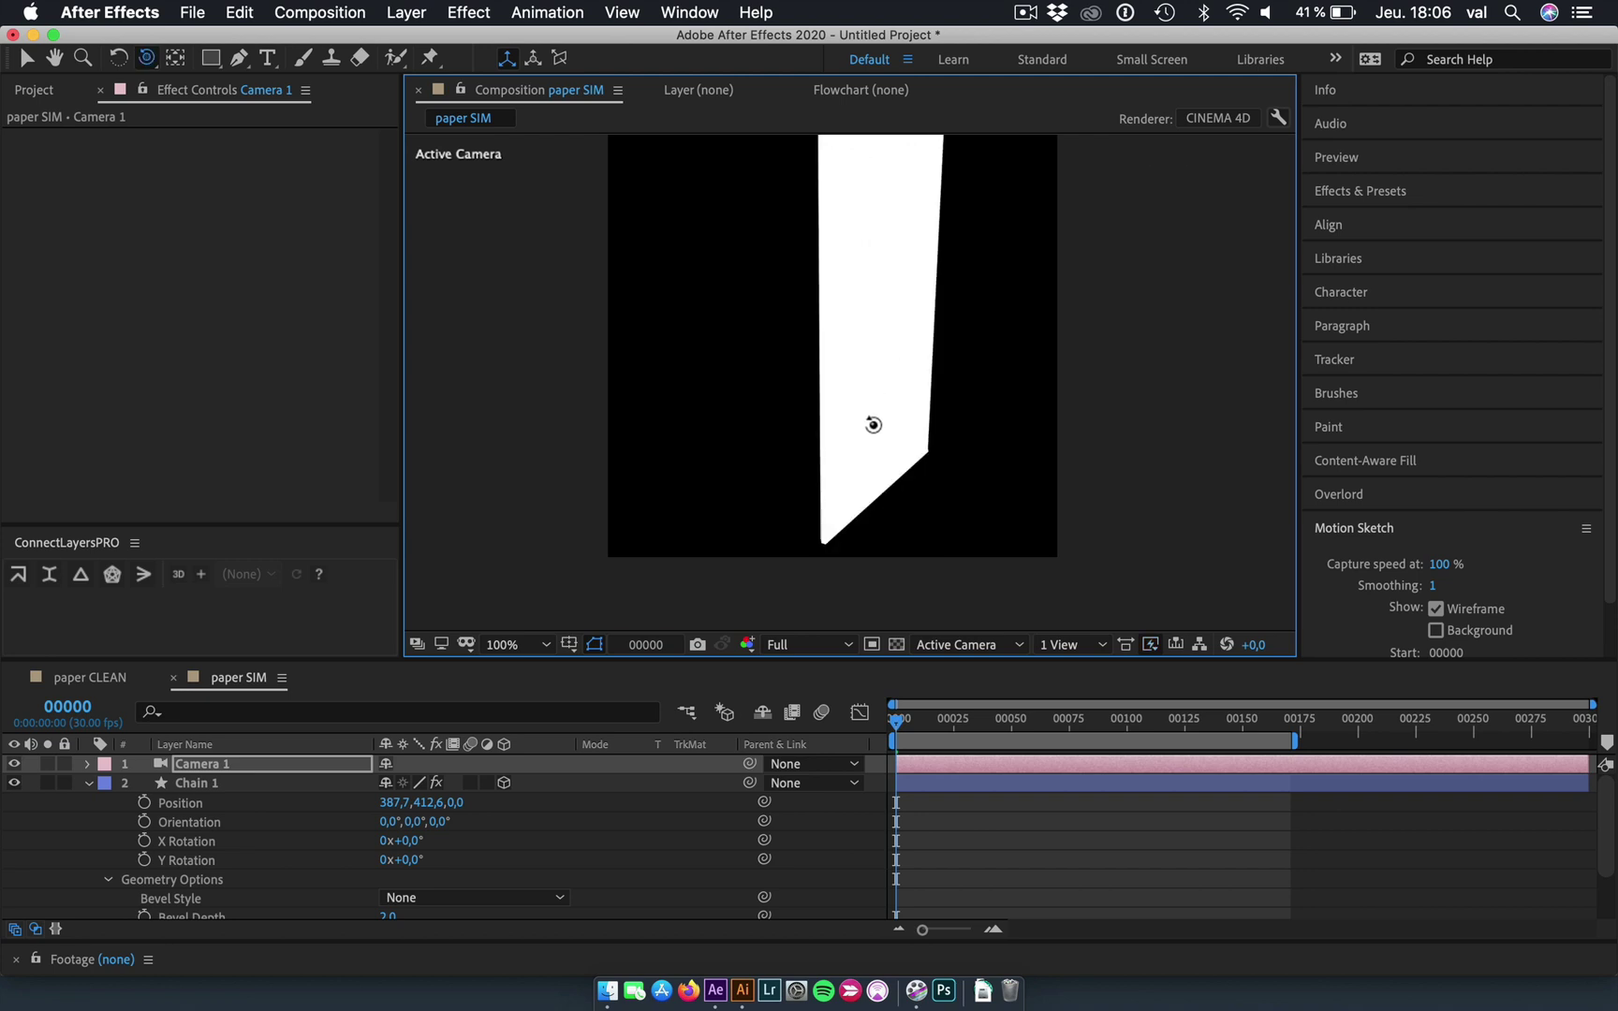
pyautogui.press('c')
pyautogui.moveTo(871, 426); pyautogui.dragTo(833, 295)
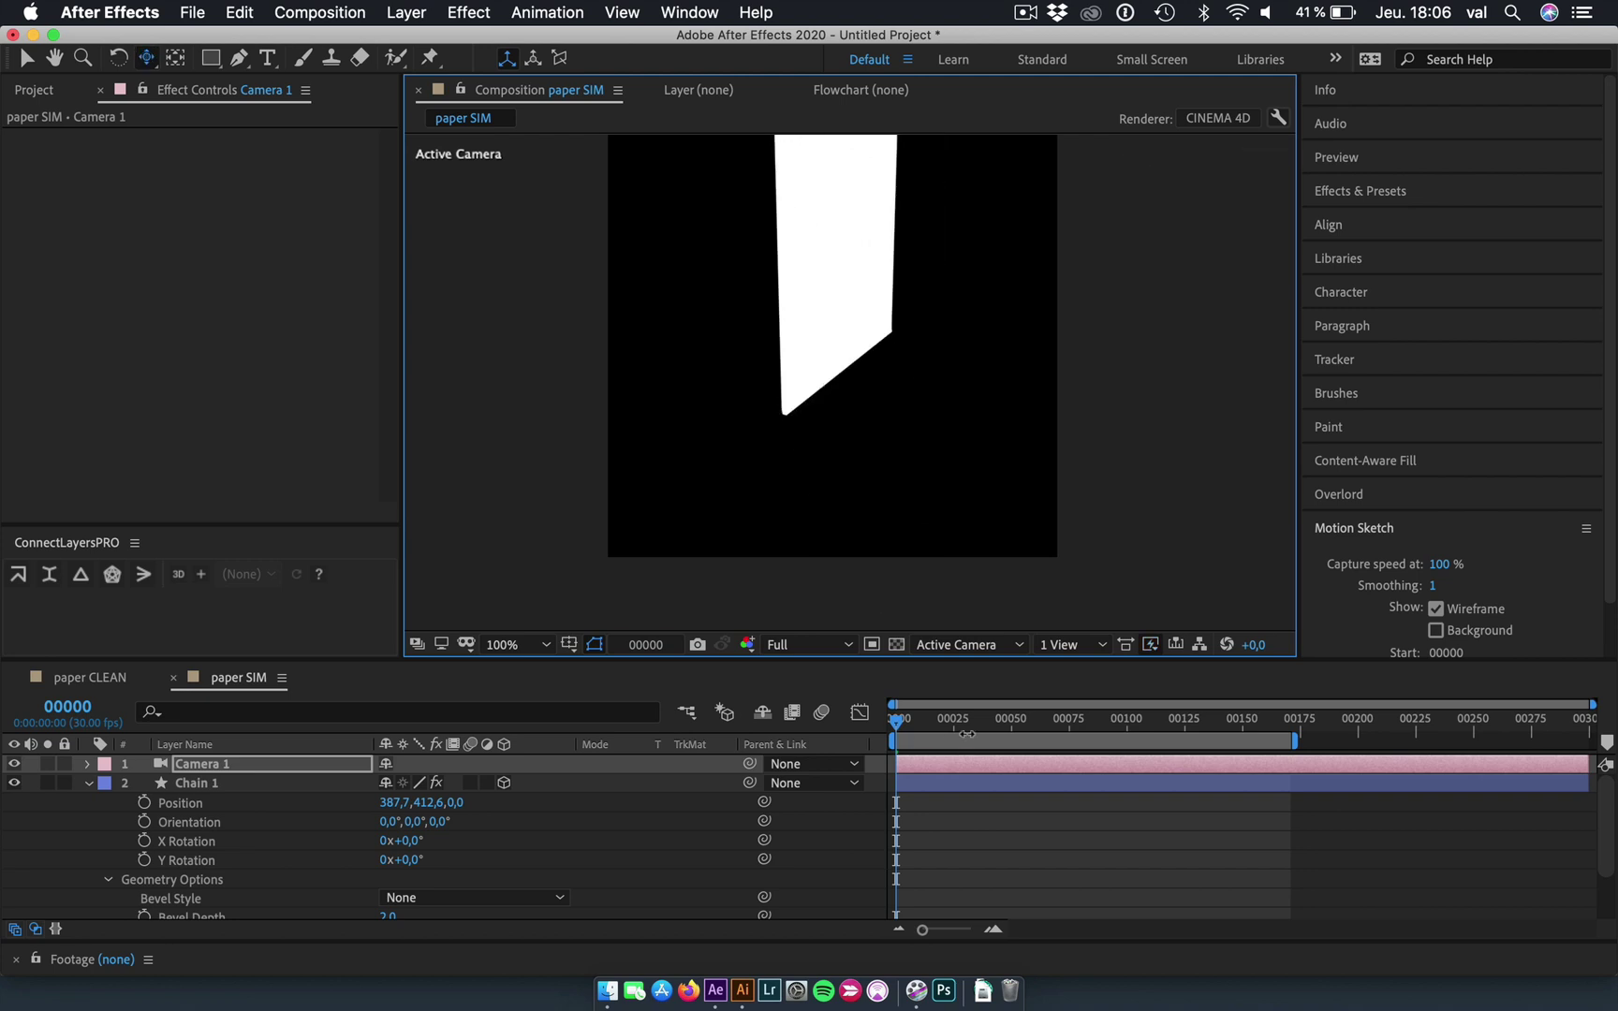
# At frame 130, orbit and recentre the camera around the folded paper.
pyautogui.moveTo(1016, 719); pyautogui.dragTo(1196, 717)
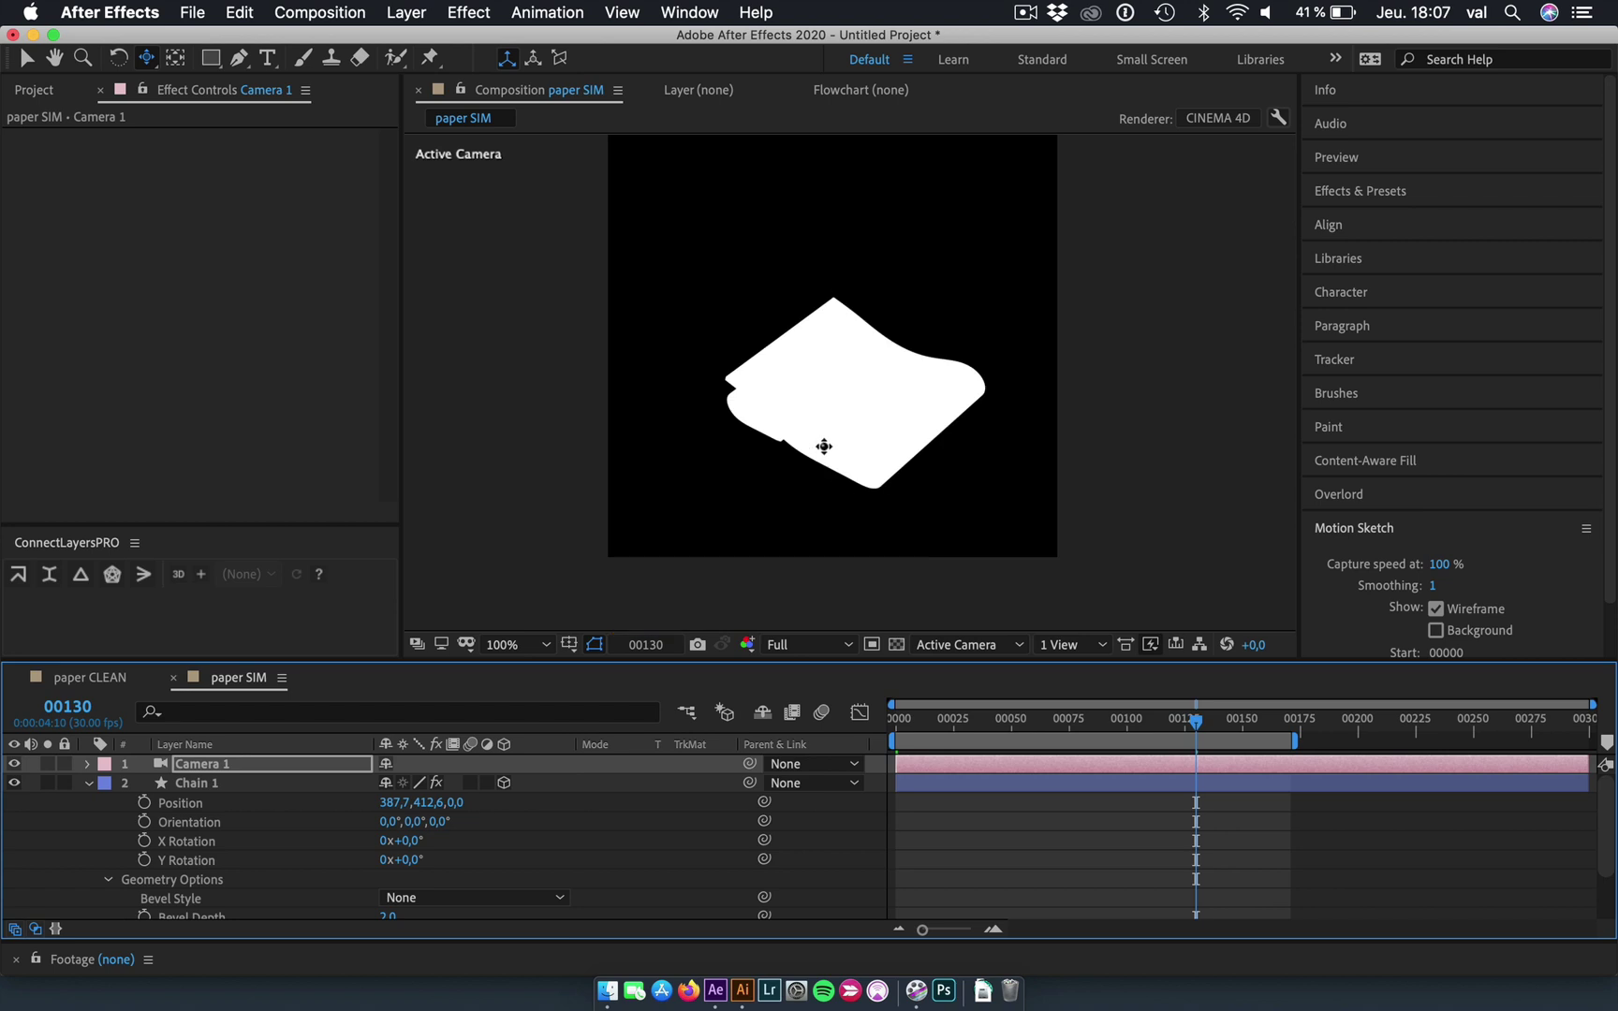
pyautogui.moveTo(853, 447); pyautogui.dragTo(863, 427)
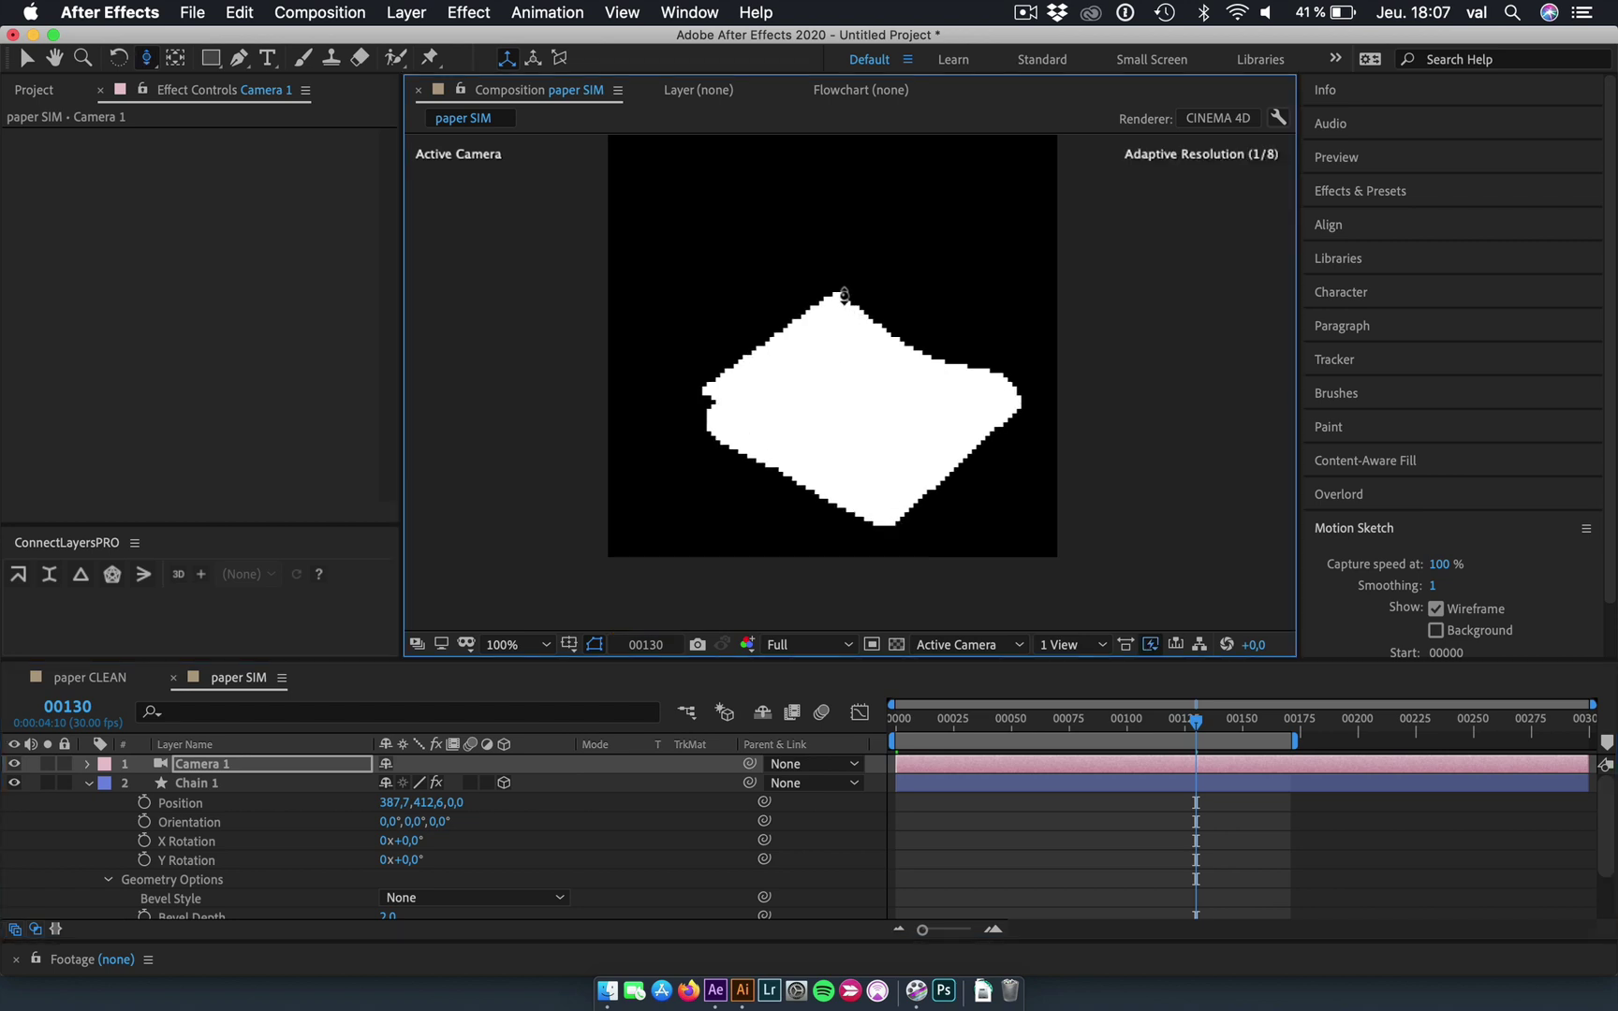
pyautogui.press('c')
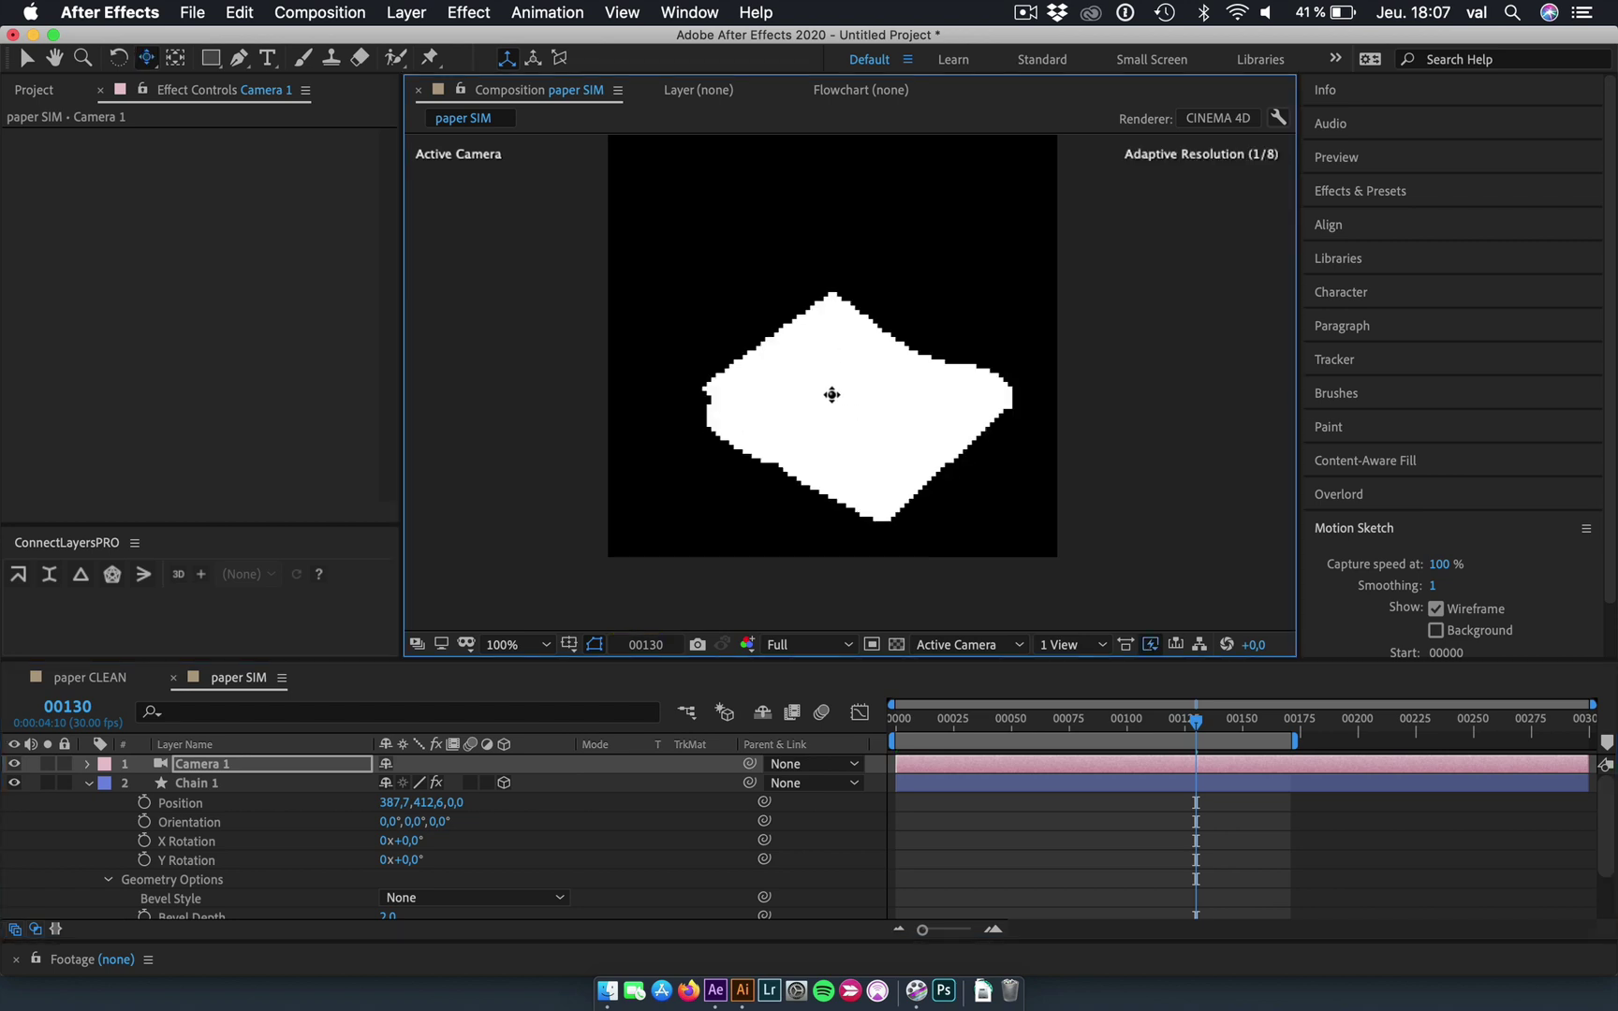
pyautogui.moveTo(863, 423); pyautogui.dragTo(836, 404)
pyautogui.click(922, 796)
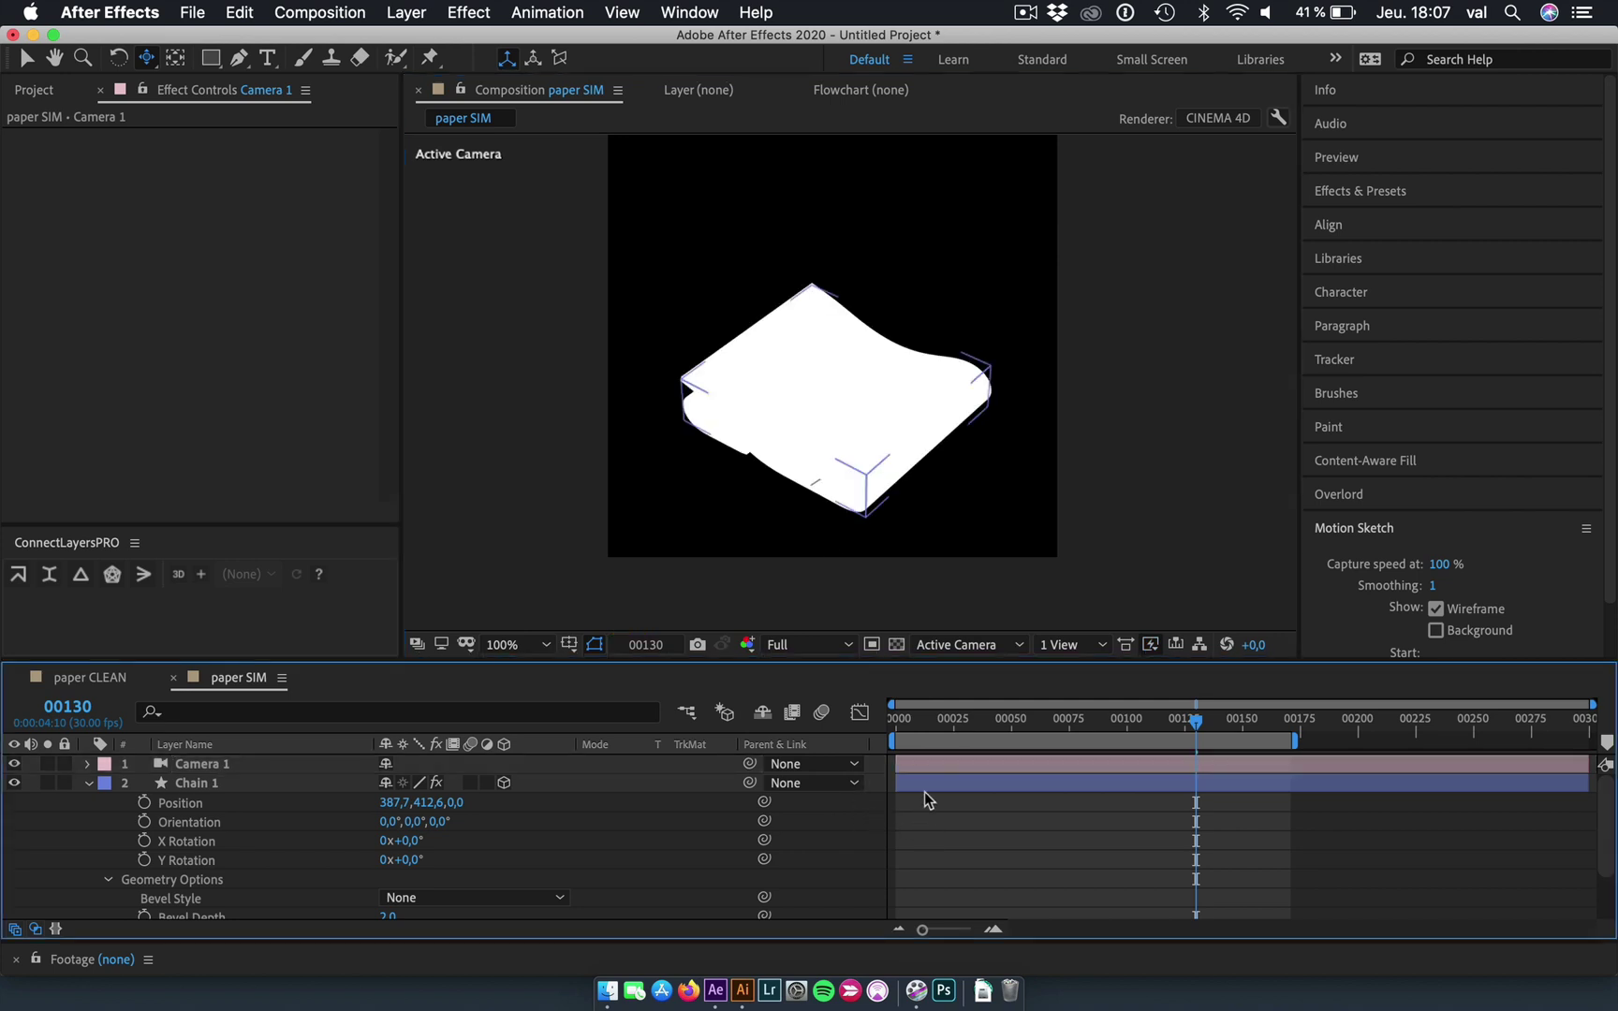
# Add a parallel light, split the viewer into two views, and reposition the light.
pyautogui.press('super+alt+shift+l')
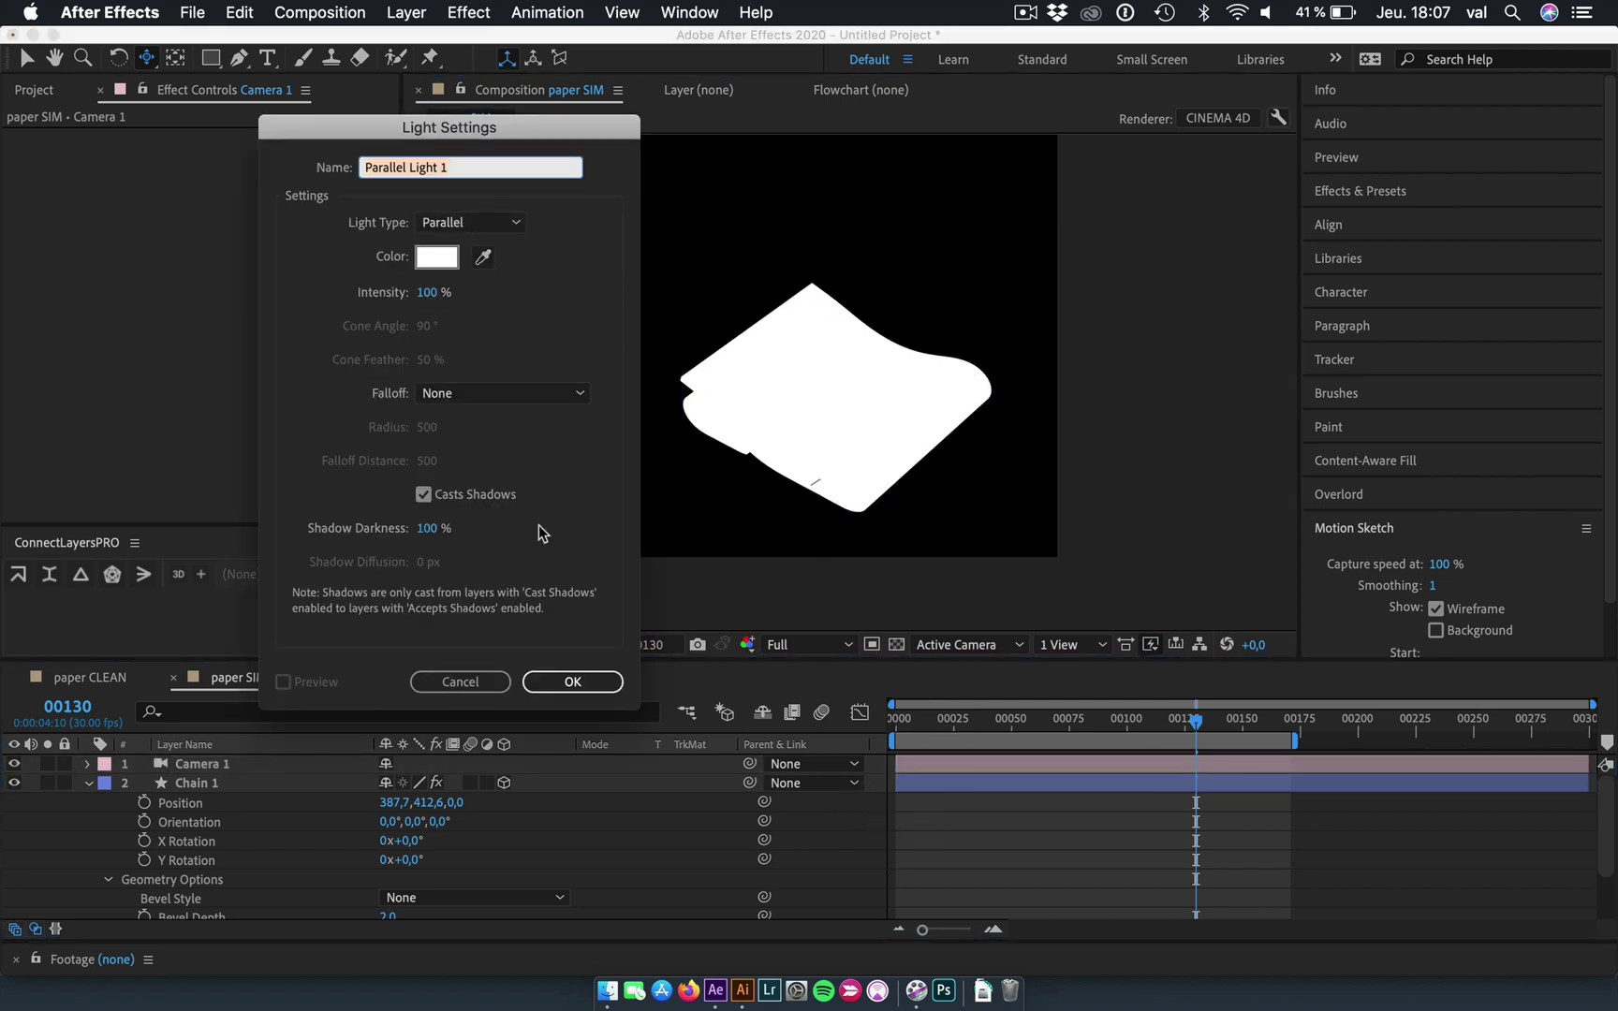
pyautogui.click(572, 681)
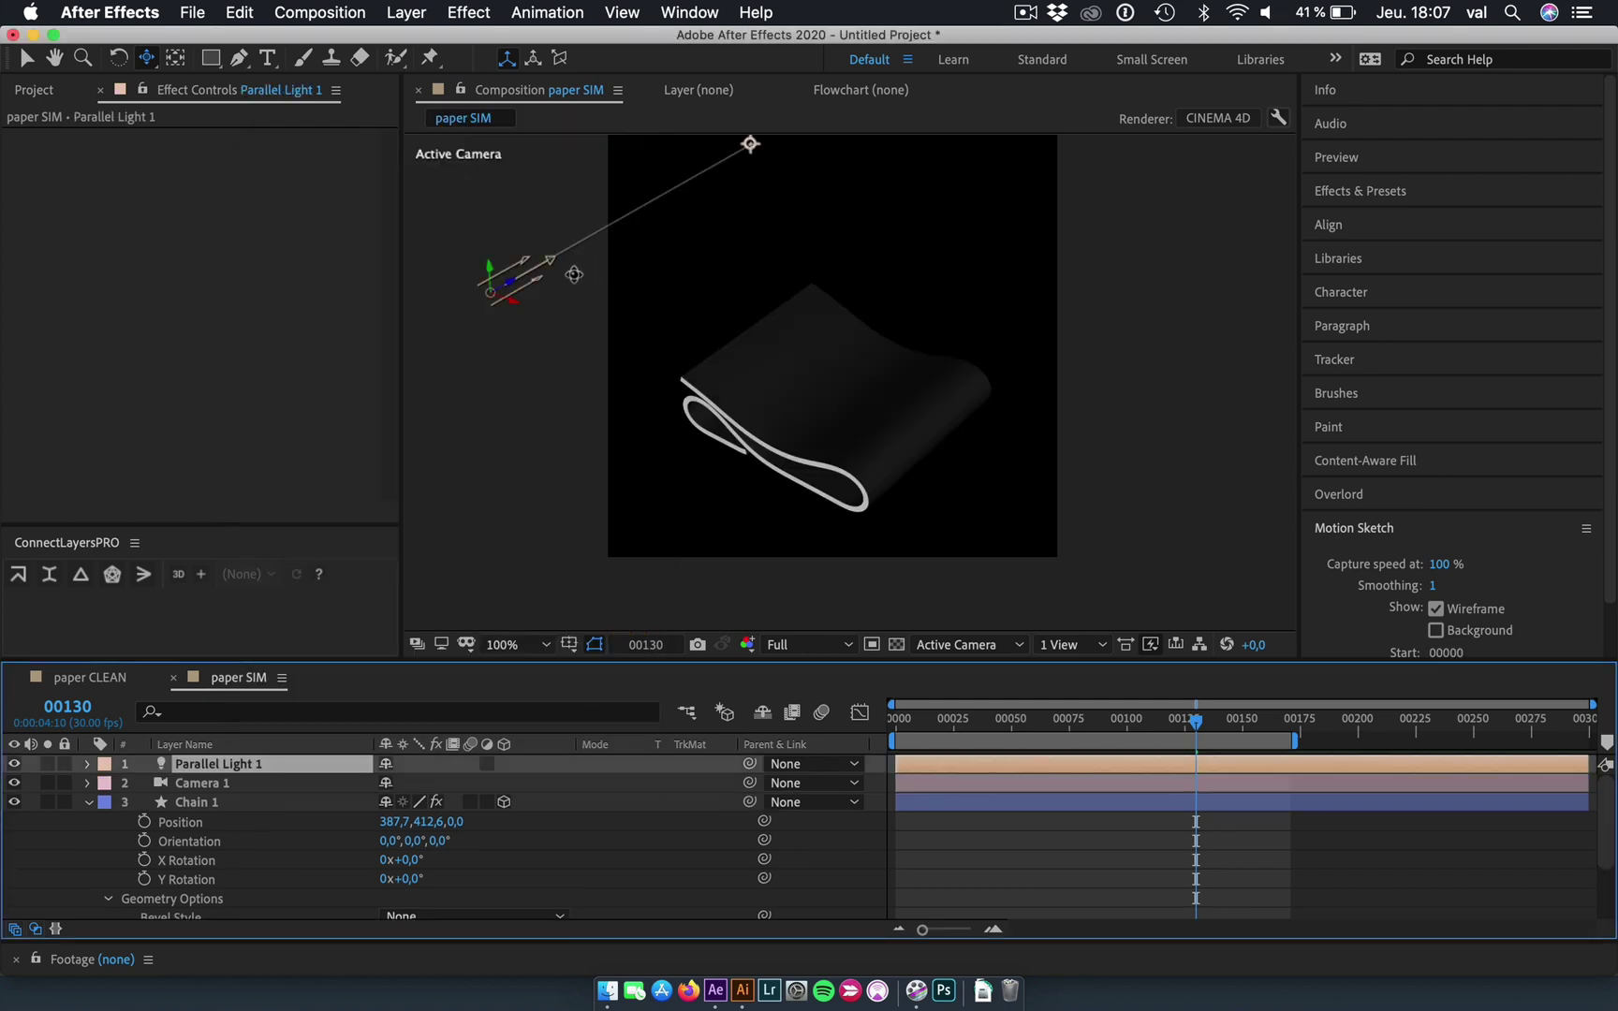
pyautogui.press('v')
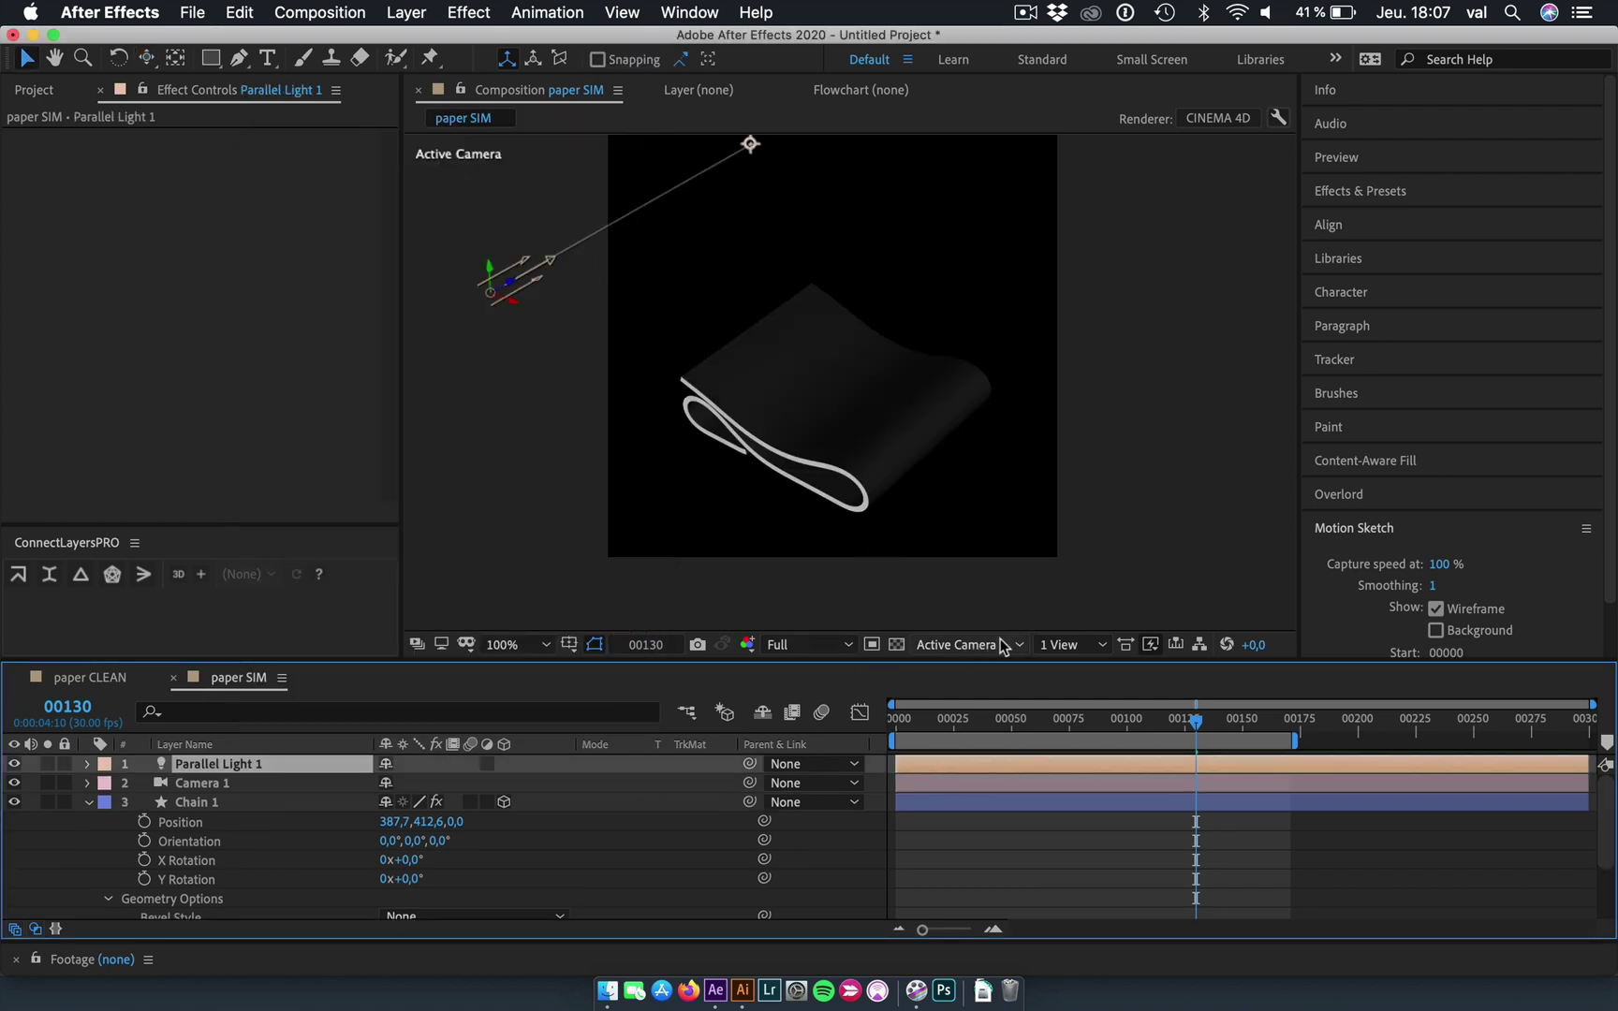
pyautogui.click(1072, 645)
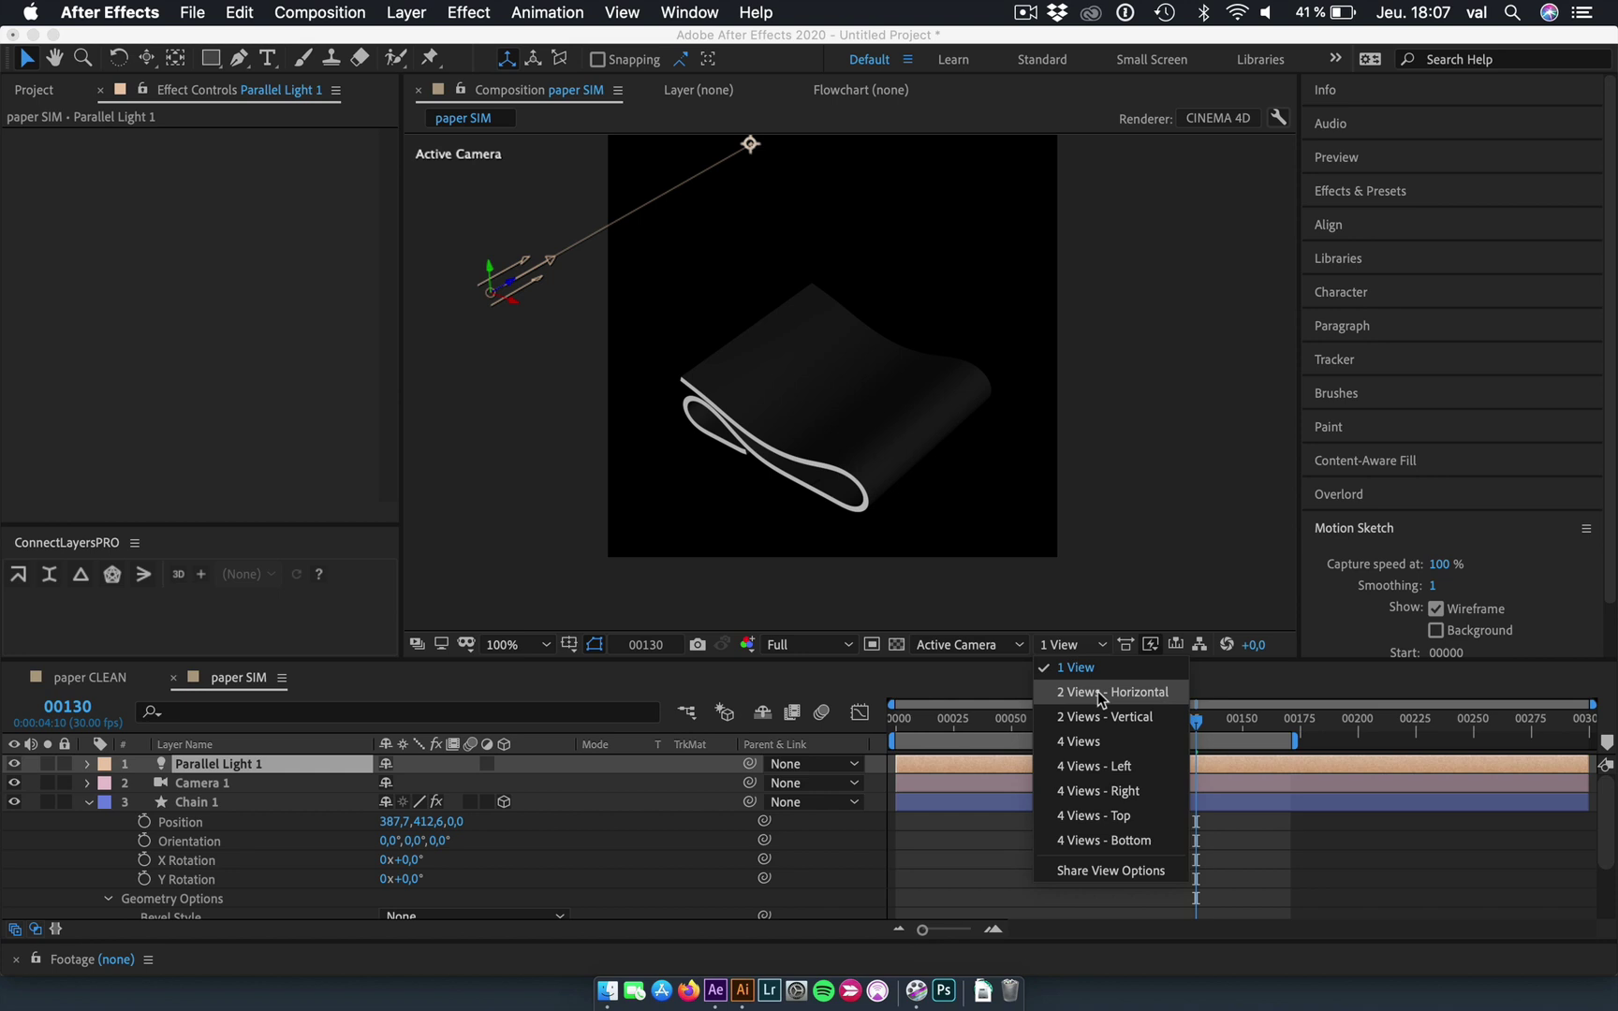
pyautogui.click(1100, 693)
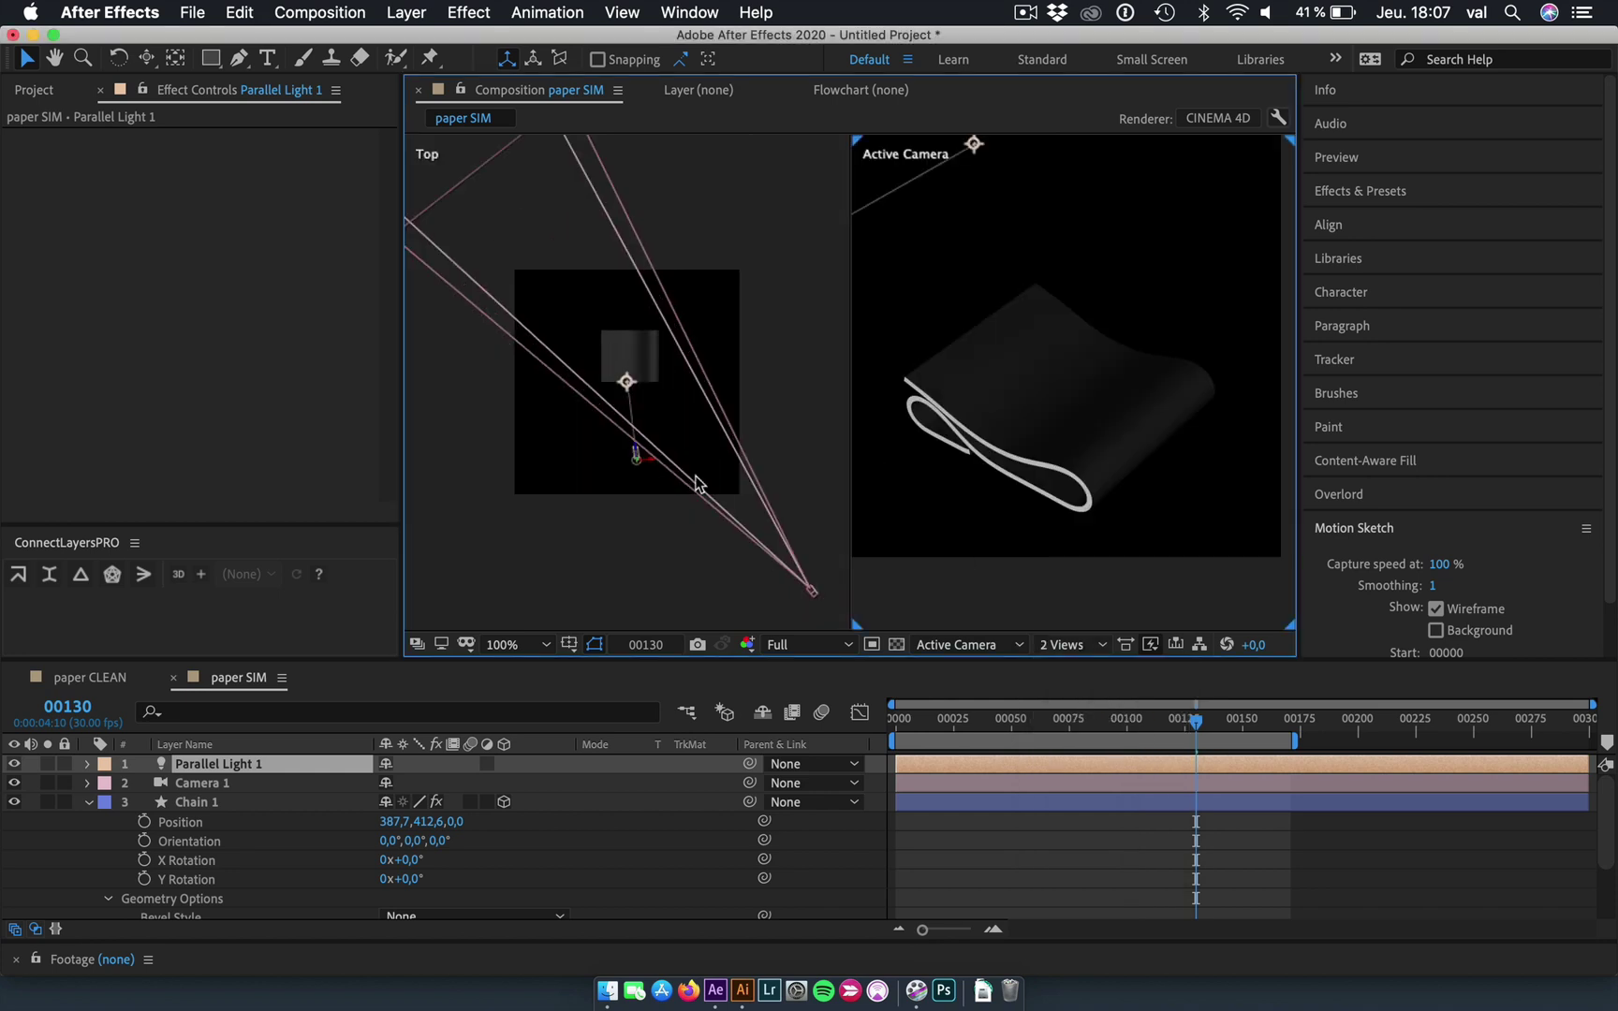
pyautogui.click(630, 547)
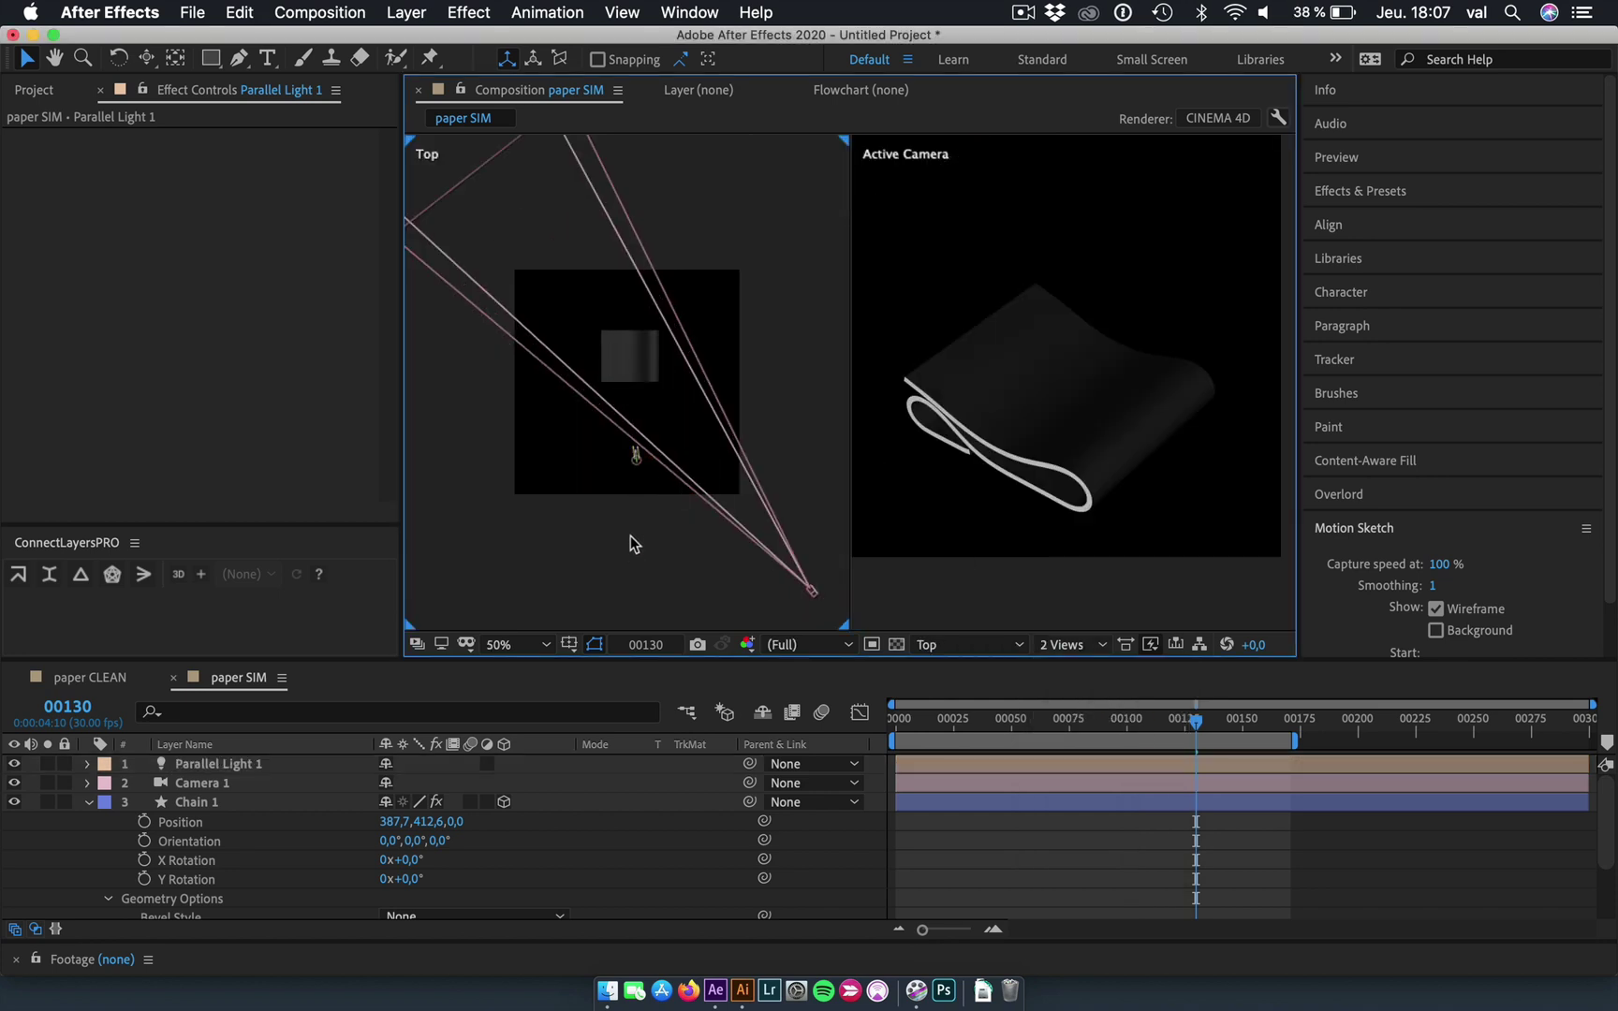
pyautogui.moveTo(639, 474)
pyautogui.mouseDown()
pyautogui.moveTo(661, 485)
pyautogui.moveTo(674, 468)
pyautogui.mouseUp()
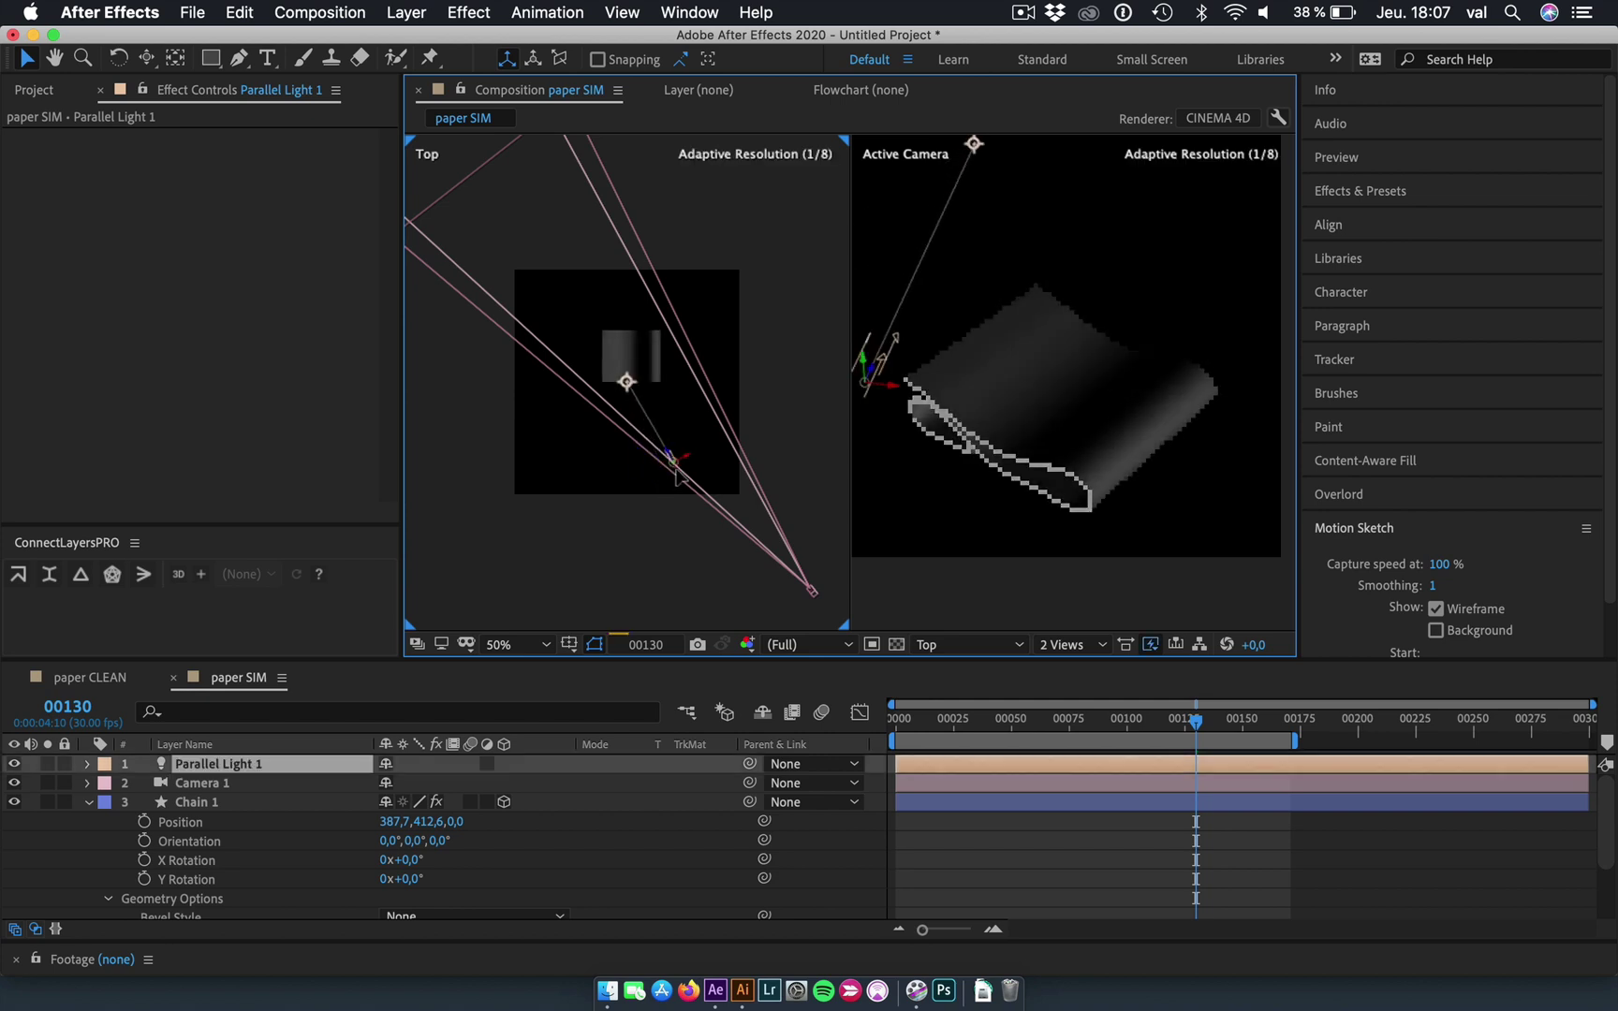
# Switch the left view to Front and aim Parallel Light 1 down toward the paper.
pyautogui.click(648, 599)
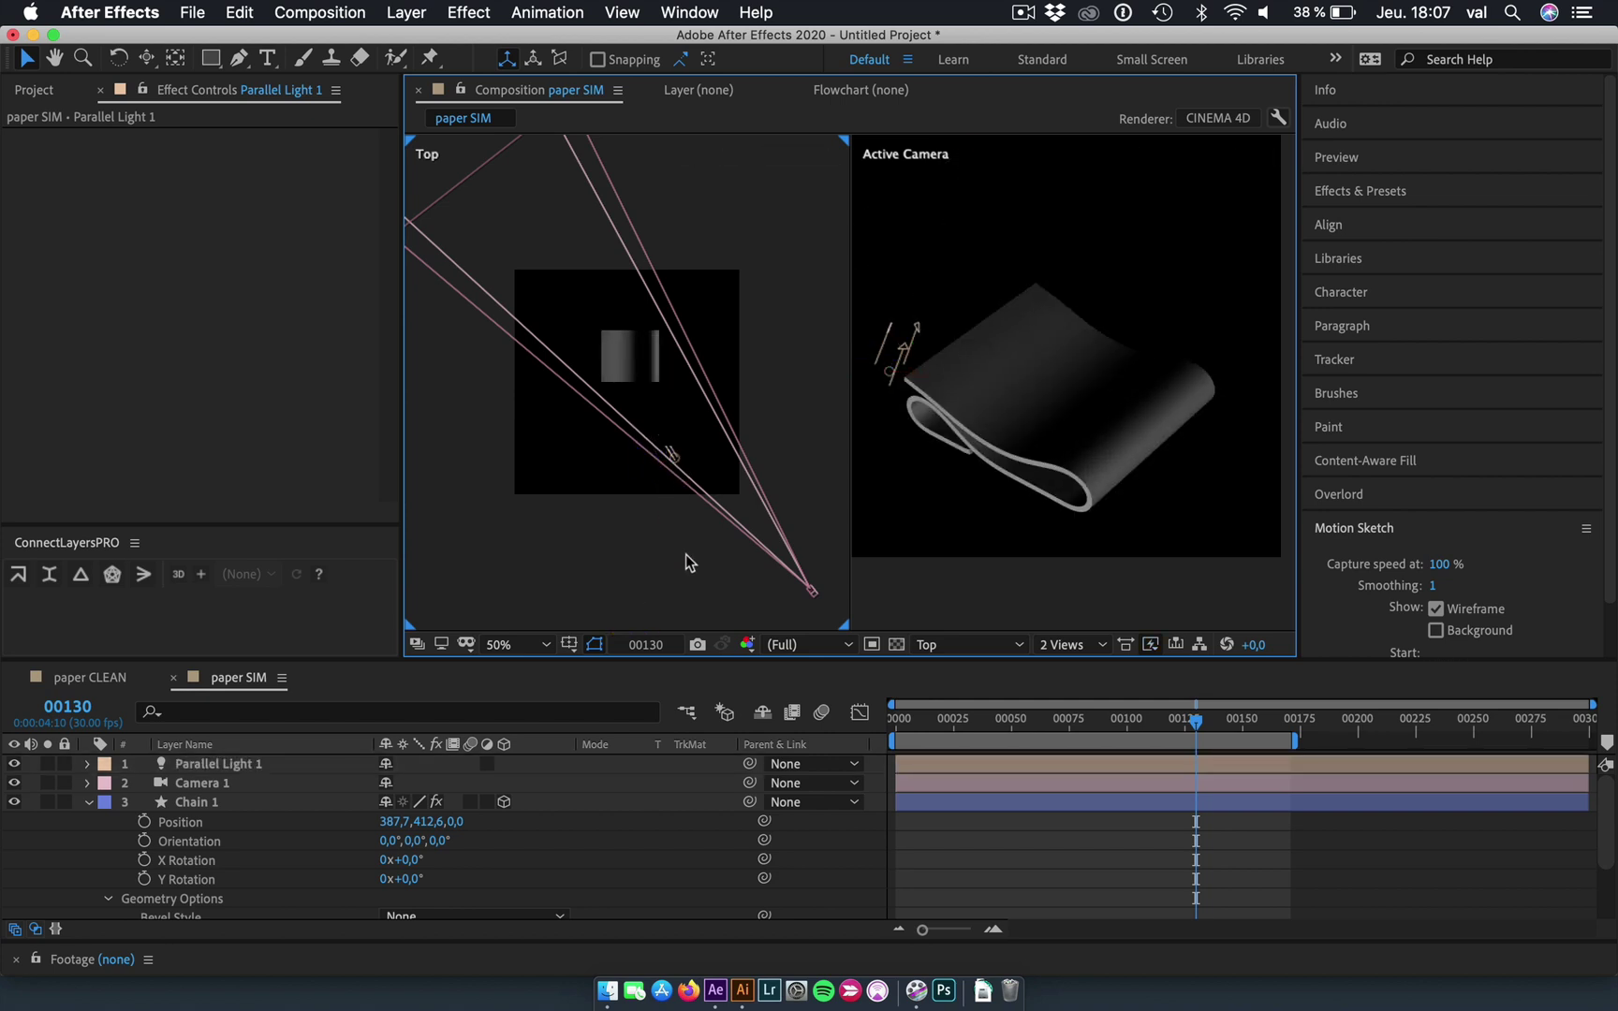
pyautogui.click(957, 646)
pyautogui.click(974, 728)
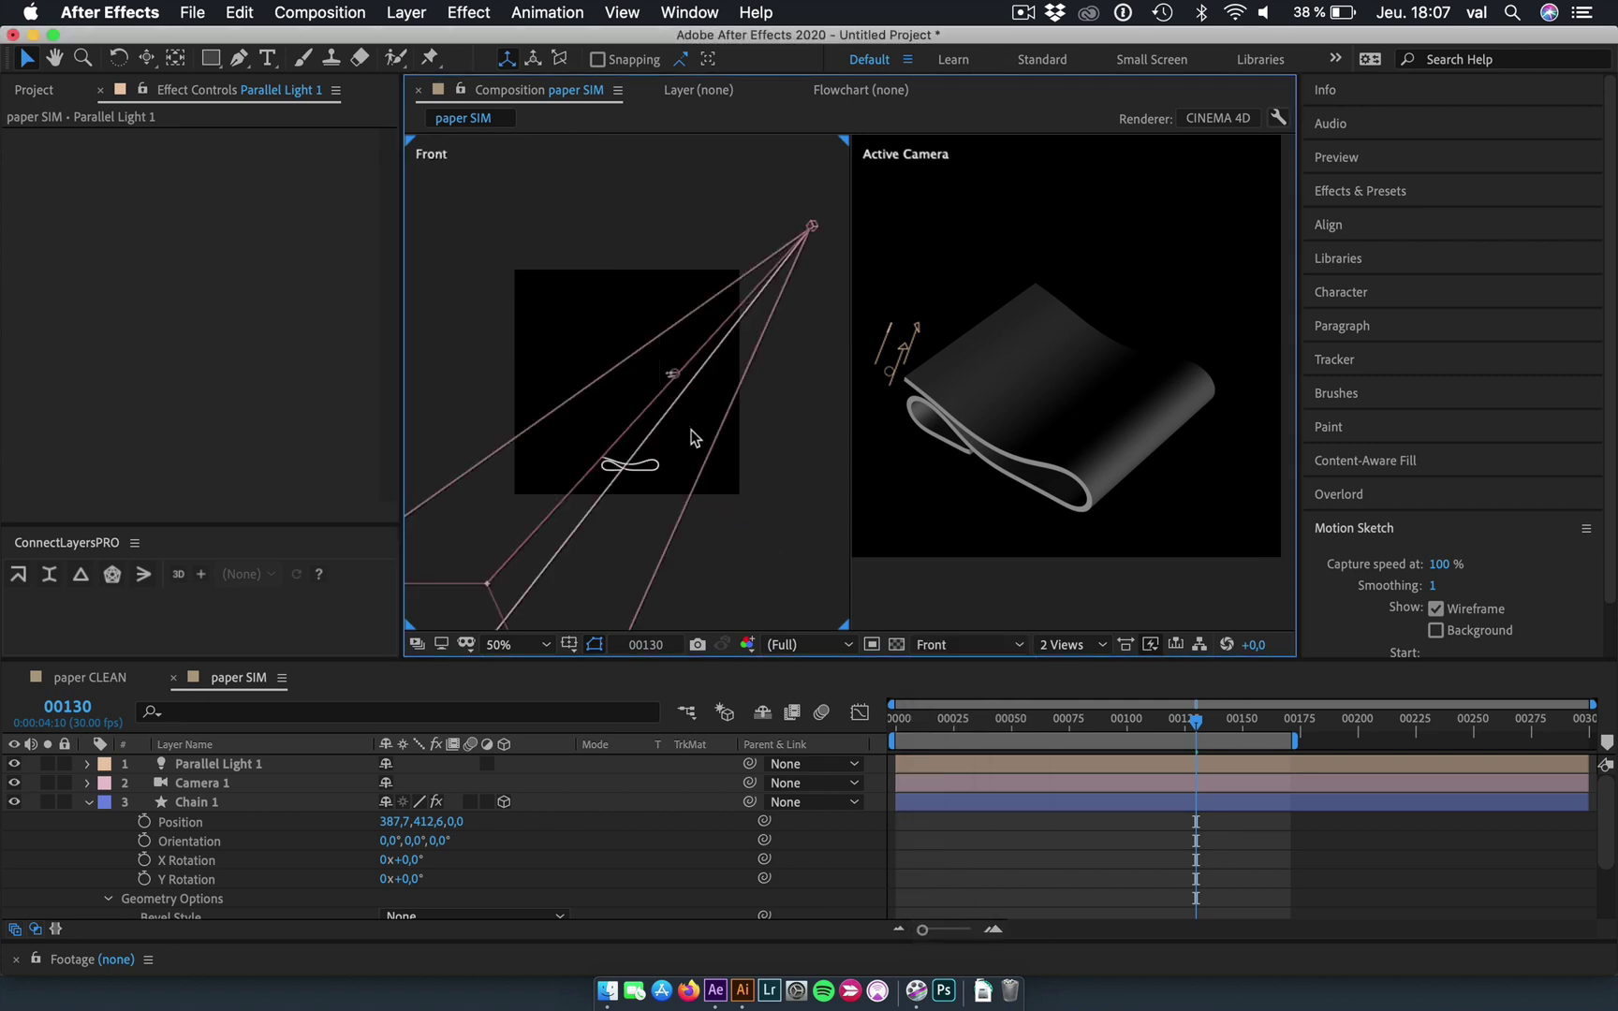
pyautogui.click(675, 376)
pyautogui.moveTo(627, 382); pyautogui.dragTo(633, 467)
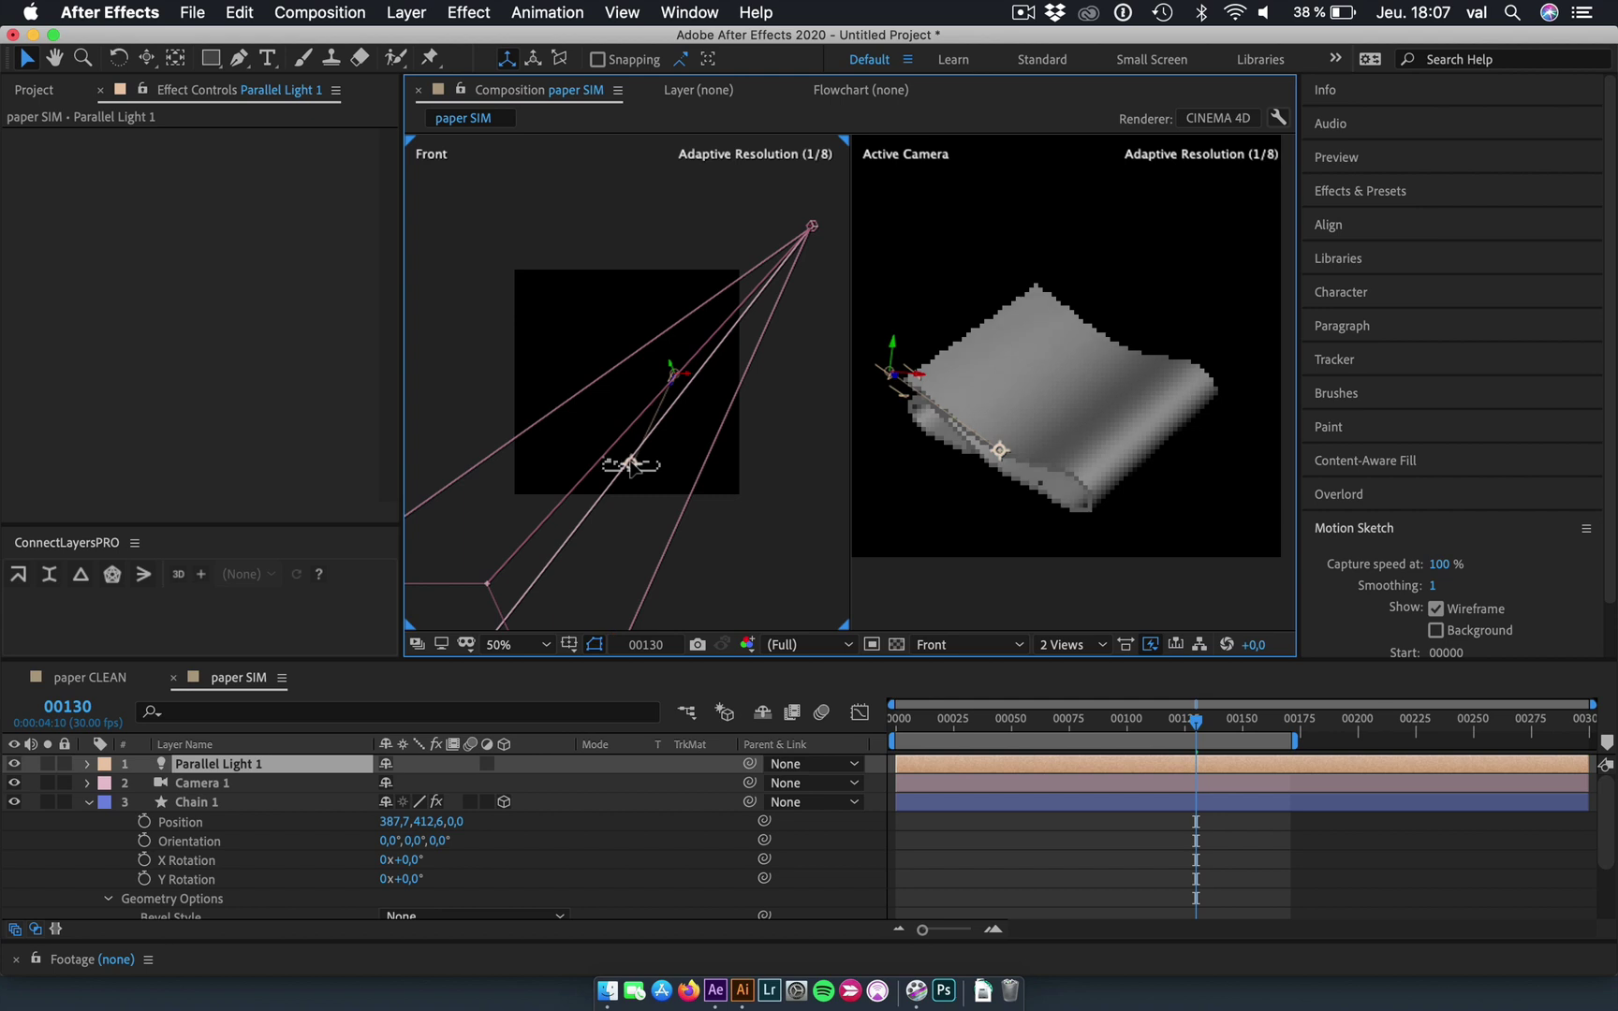
pyautogui.click(245, 766)
# Duplicate the parallel light and name the copy AMB.
pyautogui.press('super+d')
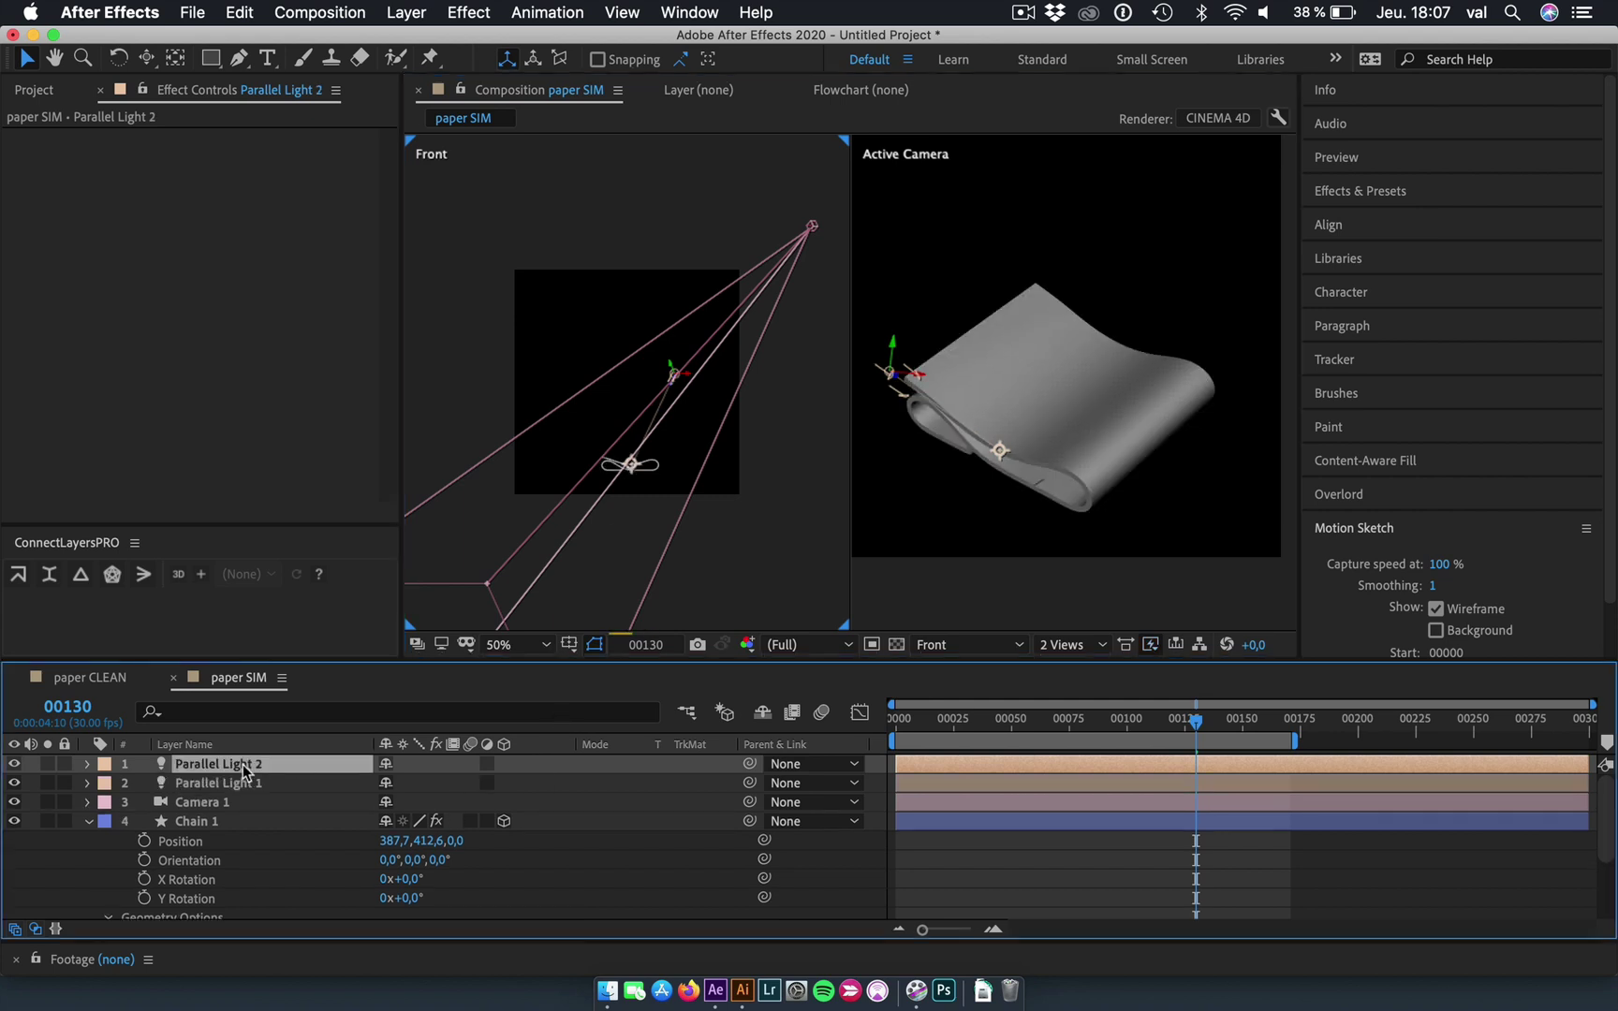
pyautogui.write('AMB')
pyautogui.press('Return')
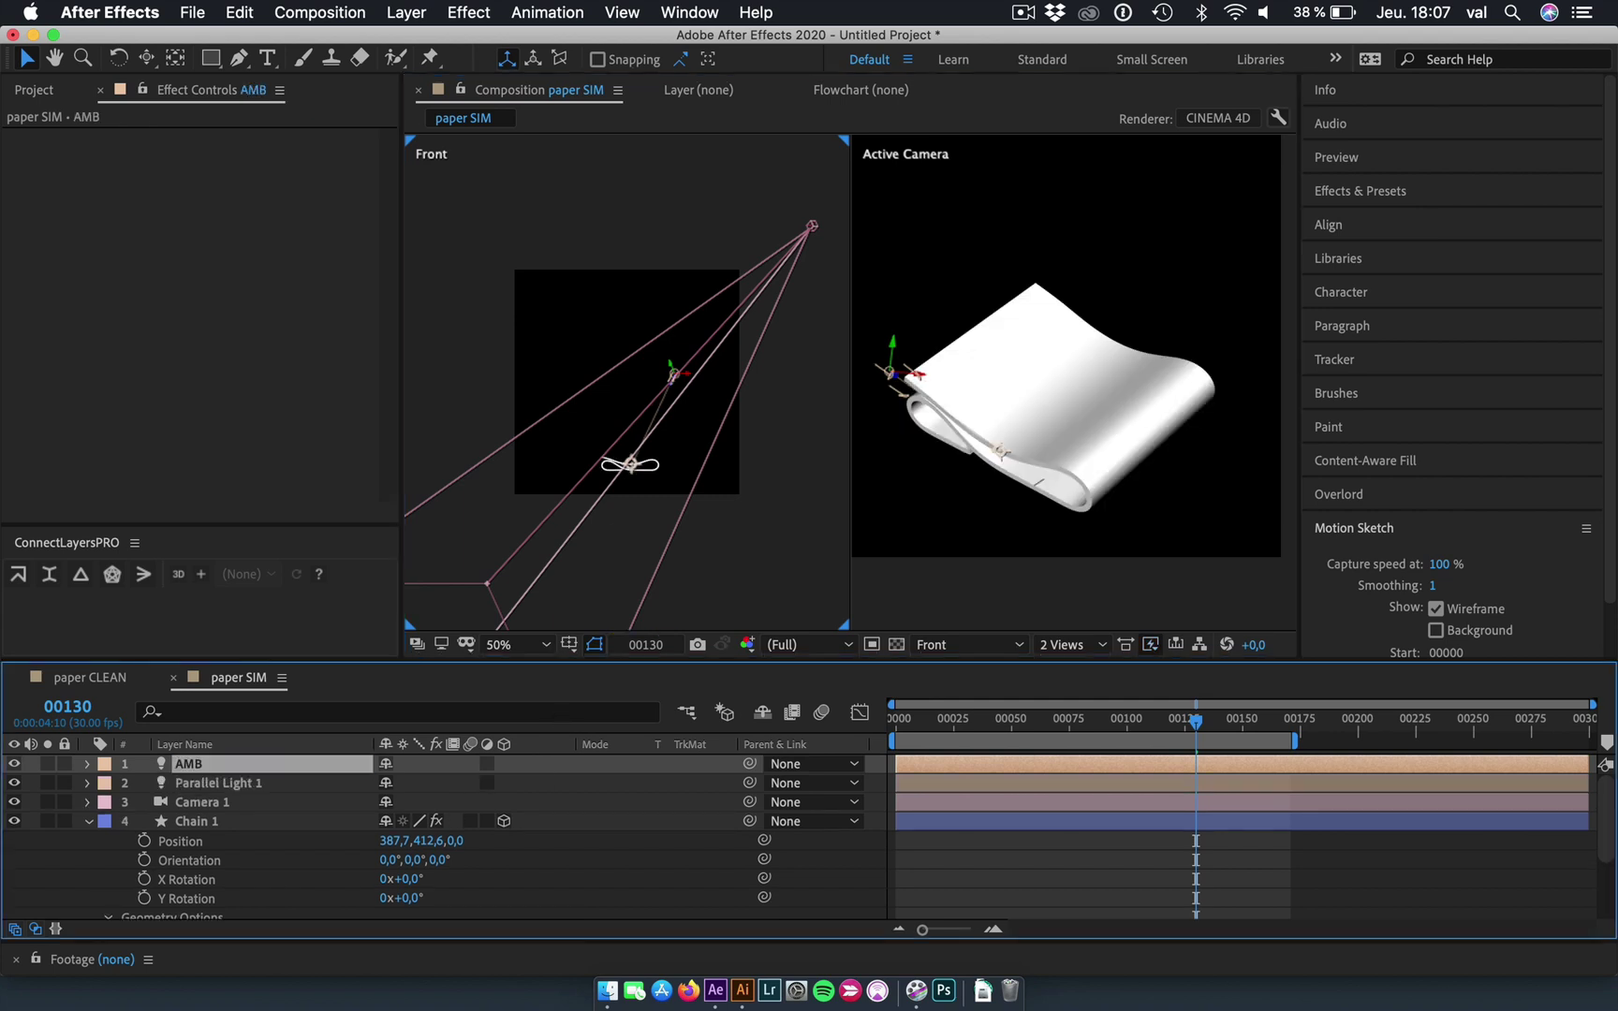
# Make AMB an Ambient light at 33% intensity, return to frame 0, and start a new solid.
pyautogui.click(88, 764)
pyautogui.click(941, 585)
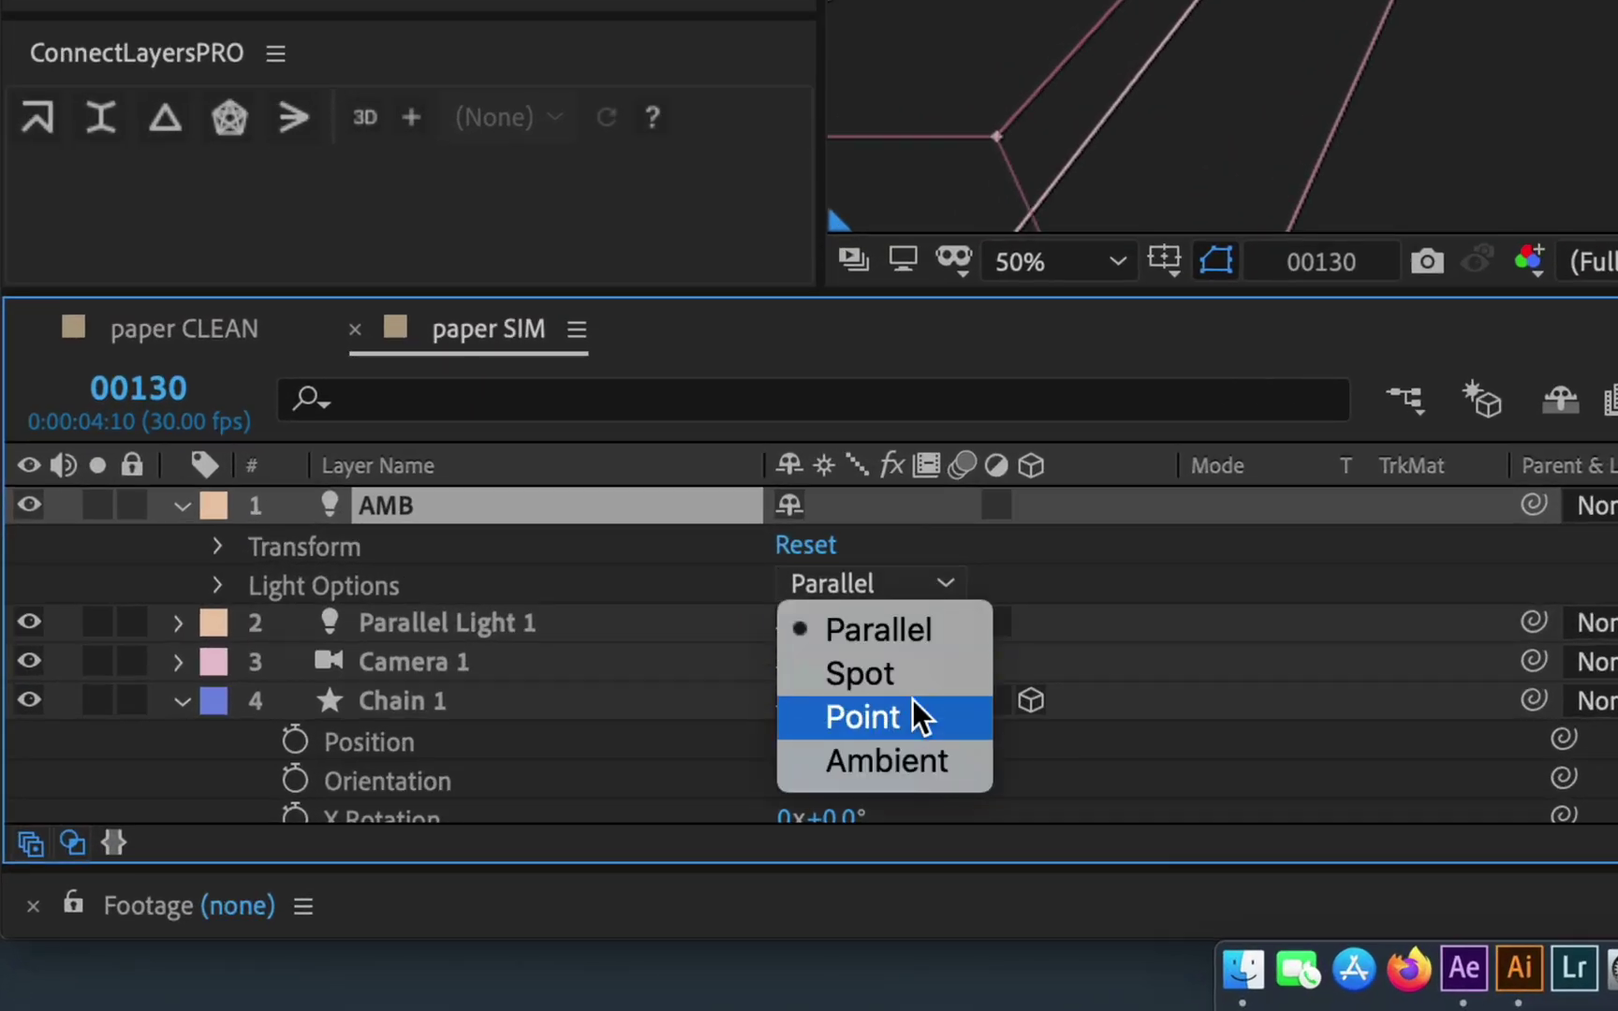
pyautogui.click(910, 754)
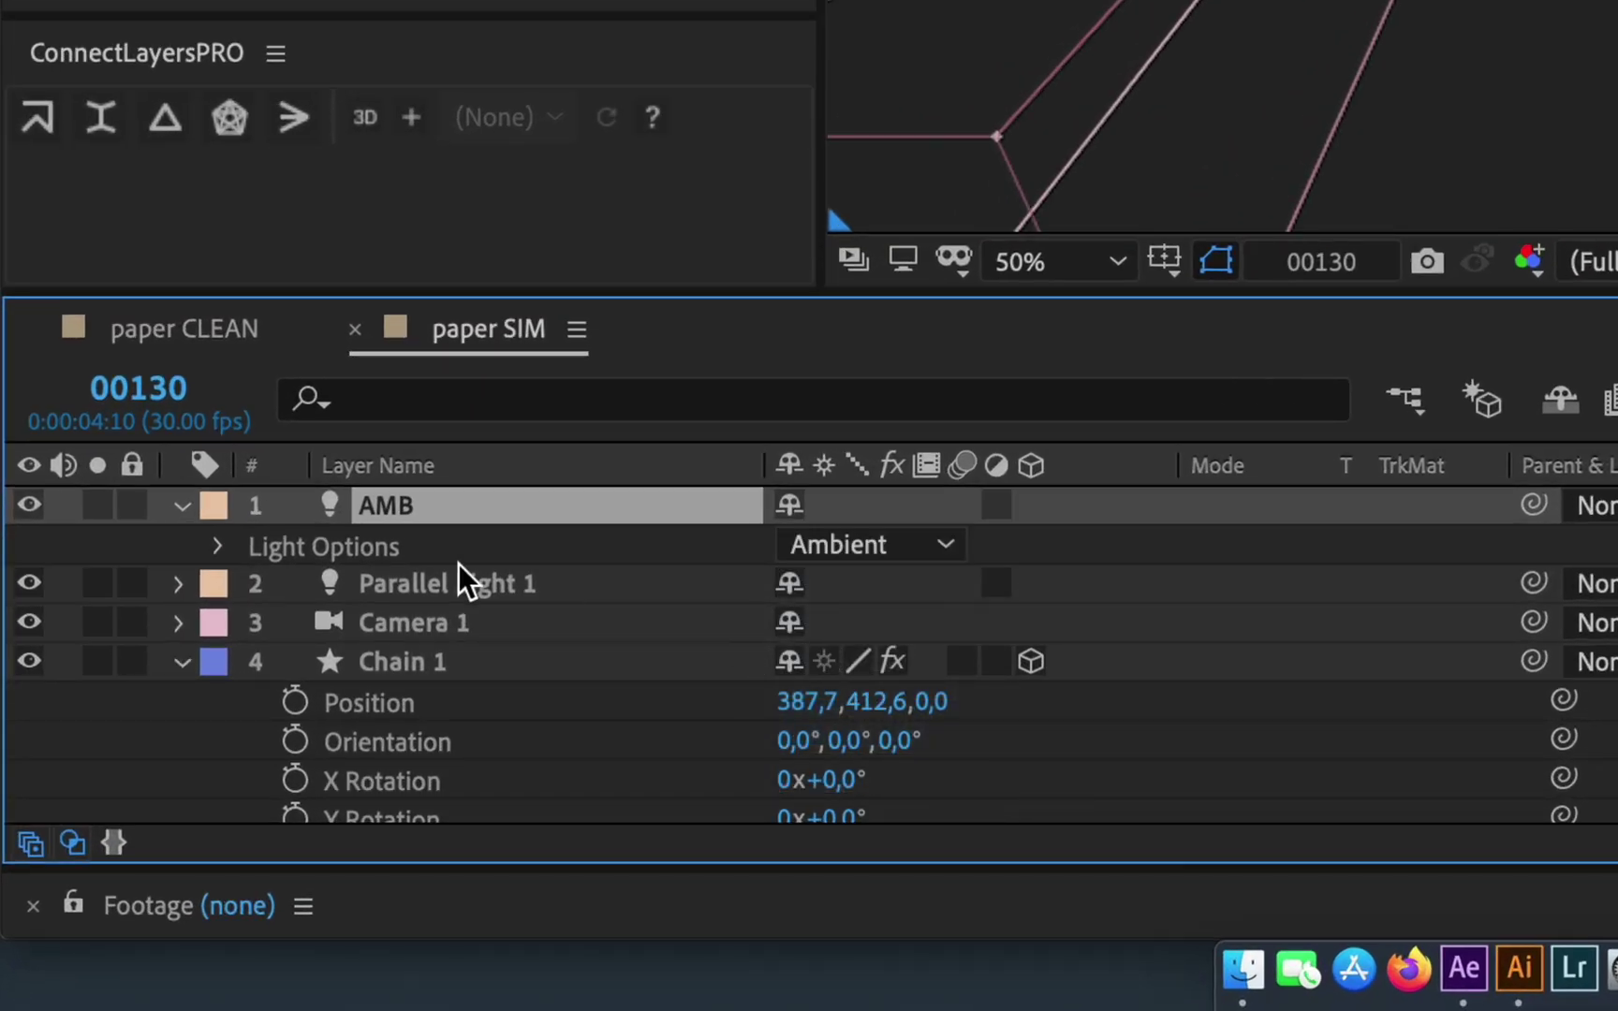
pyautogui.click(217, 547)
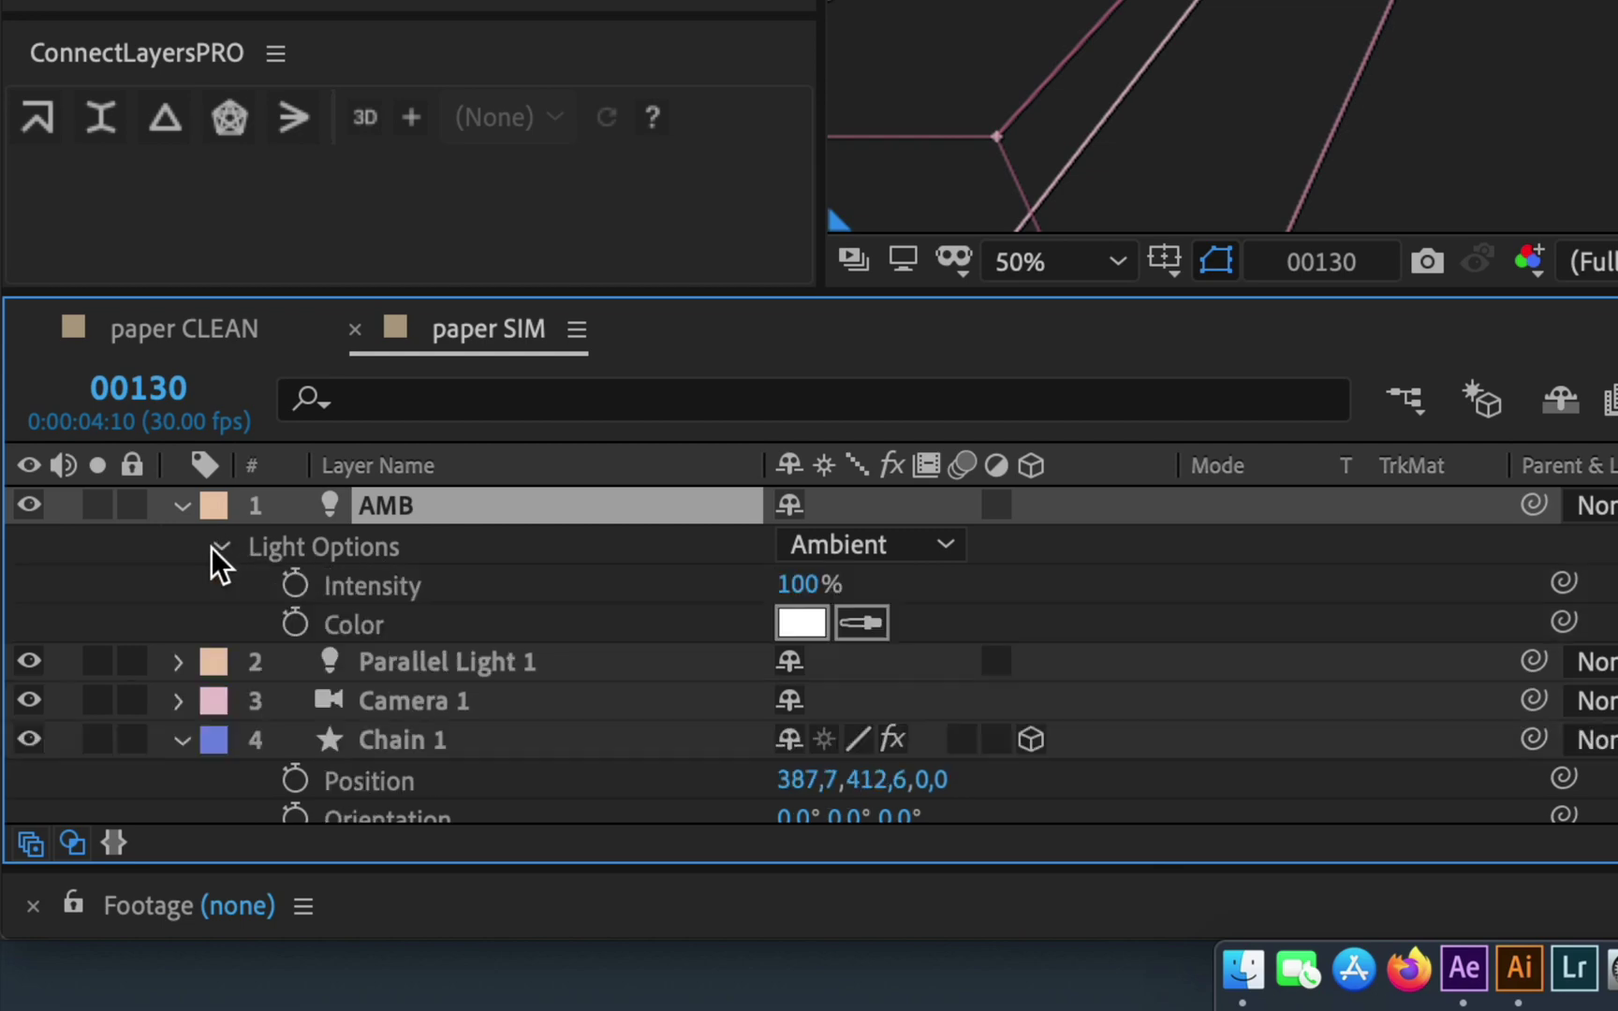
pyautogui.click(800, 590)
pyautogui.write('33')
pyautogui.press('Return')
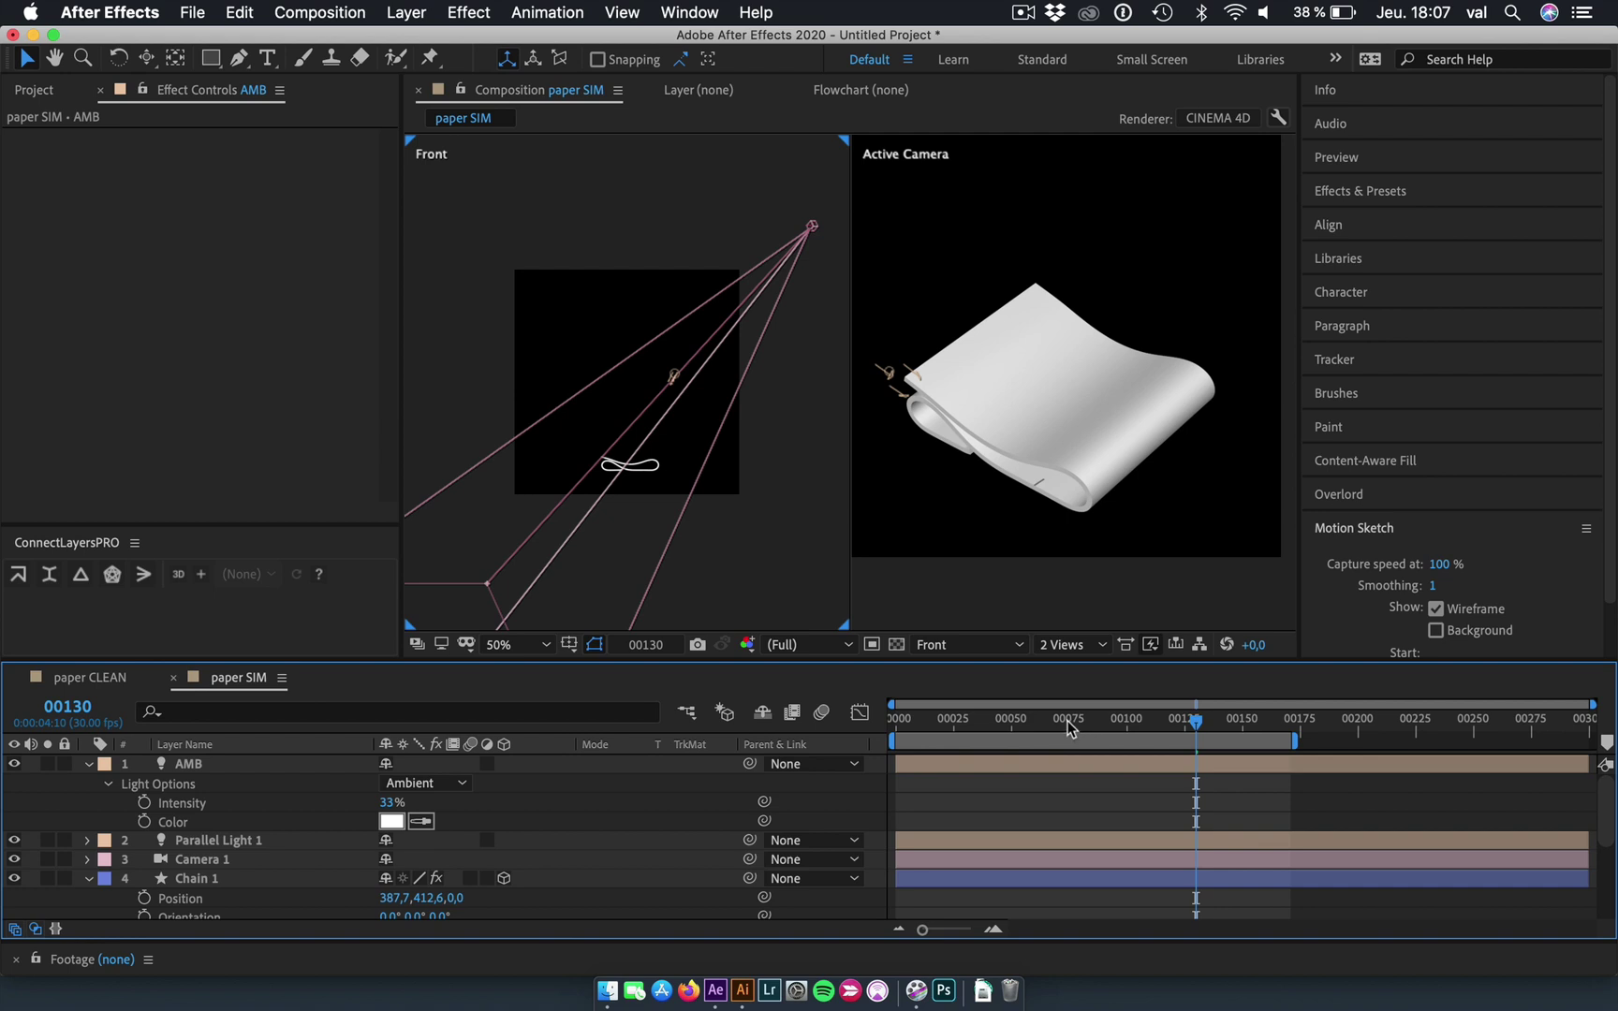
pyautogui.moveTo(1070, 728); pyautogui.dragTo(894, 728)
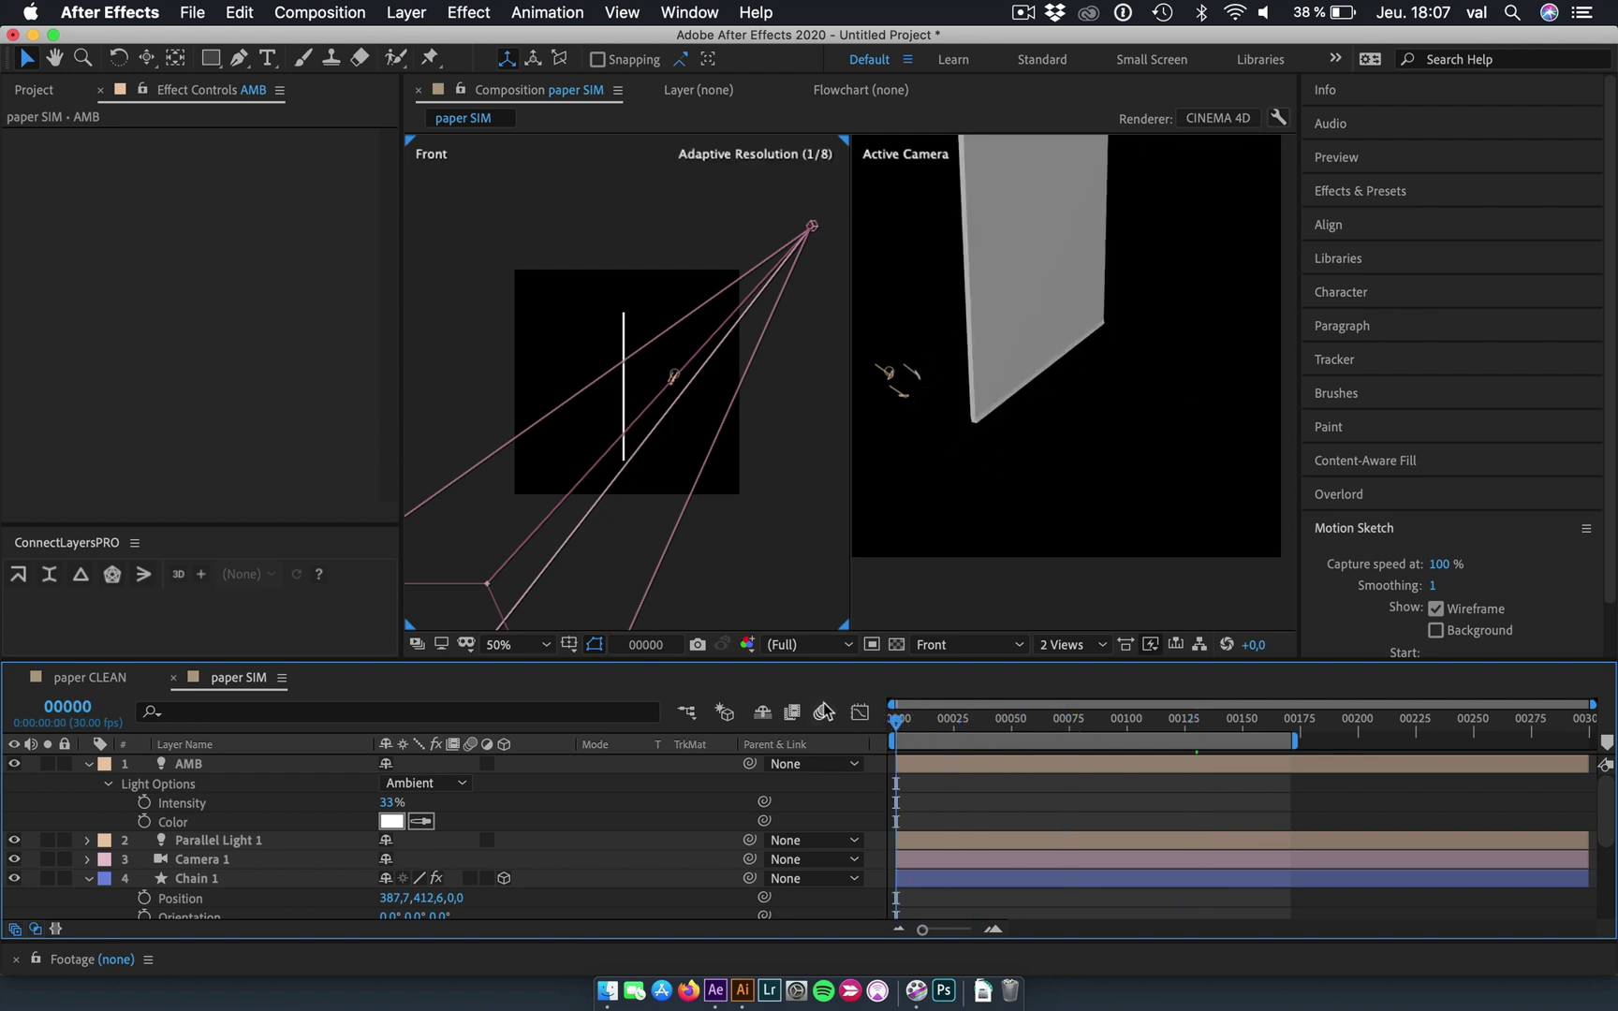
pyautogui.press('super+y')
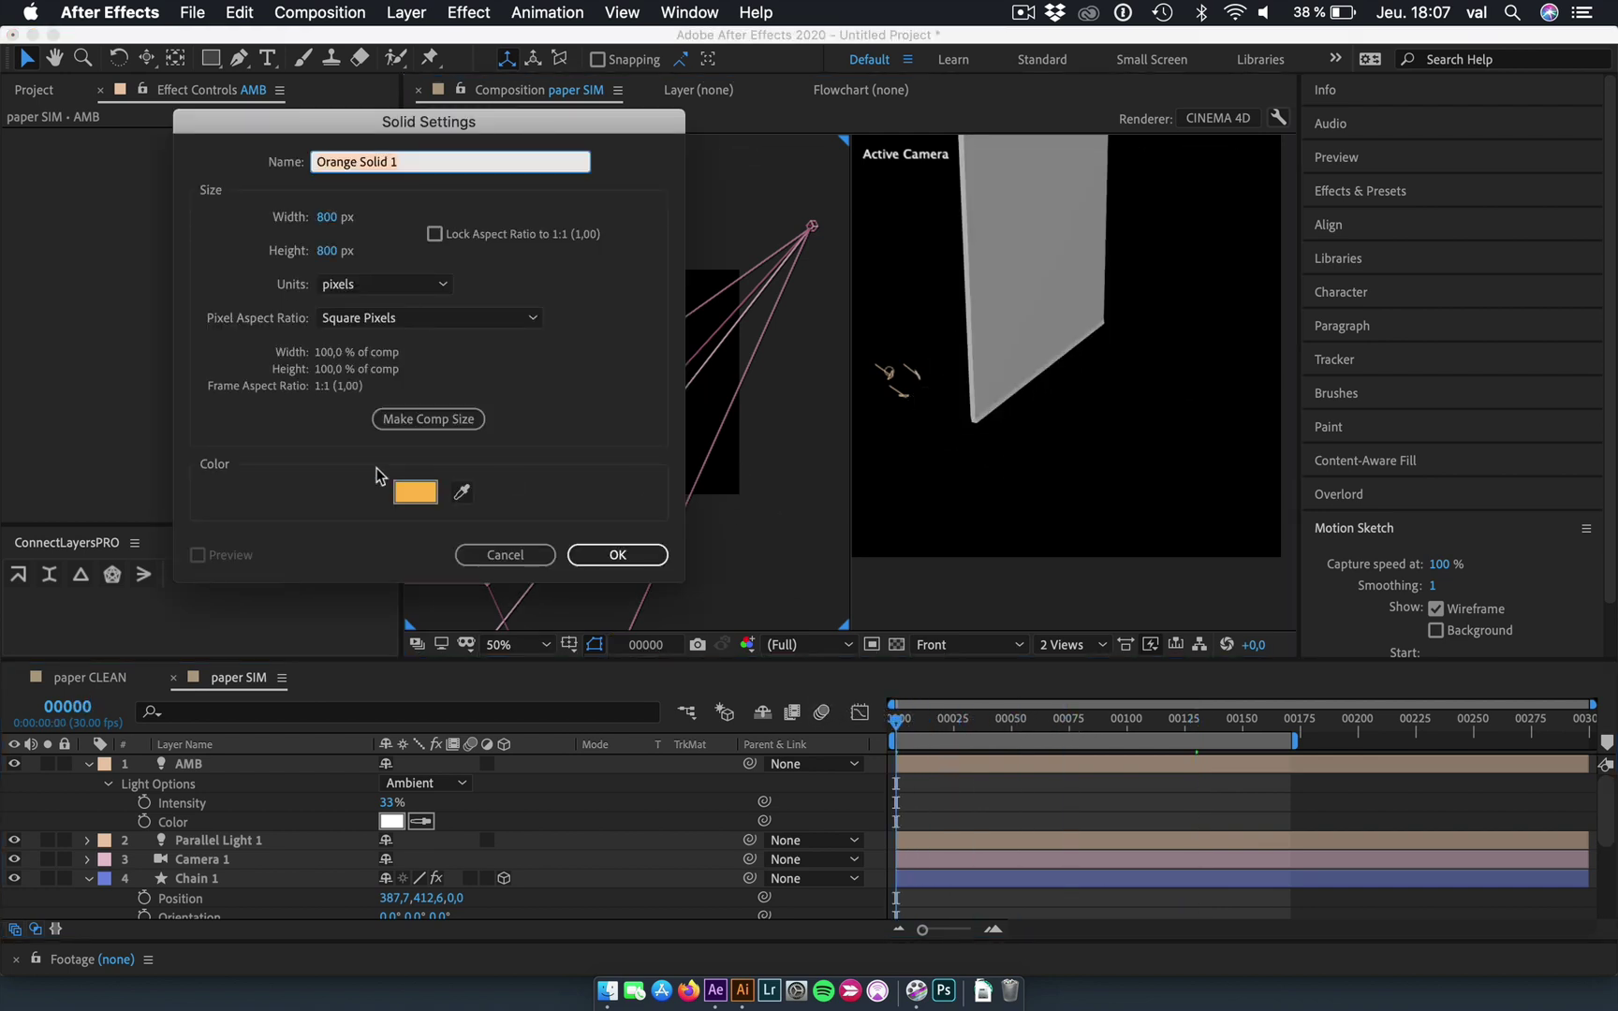
# Add the orange solid as a 3D layer laid flat with 90° X Rotation.
pyautogui.click(618, 555)
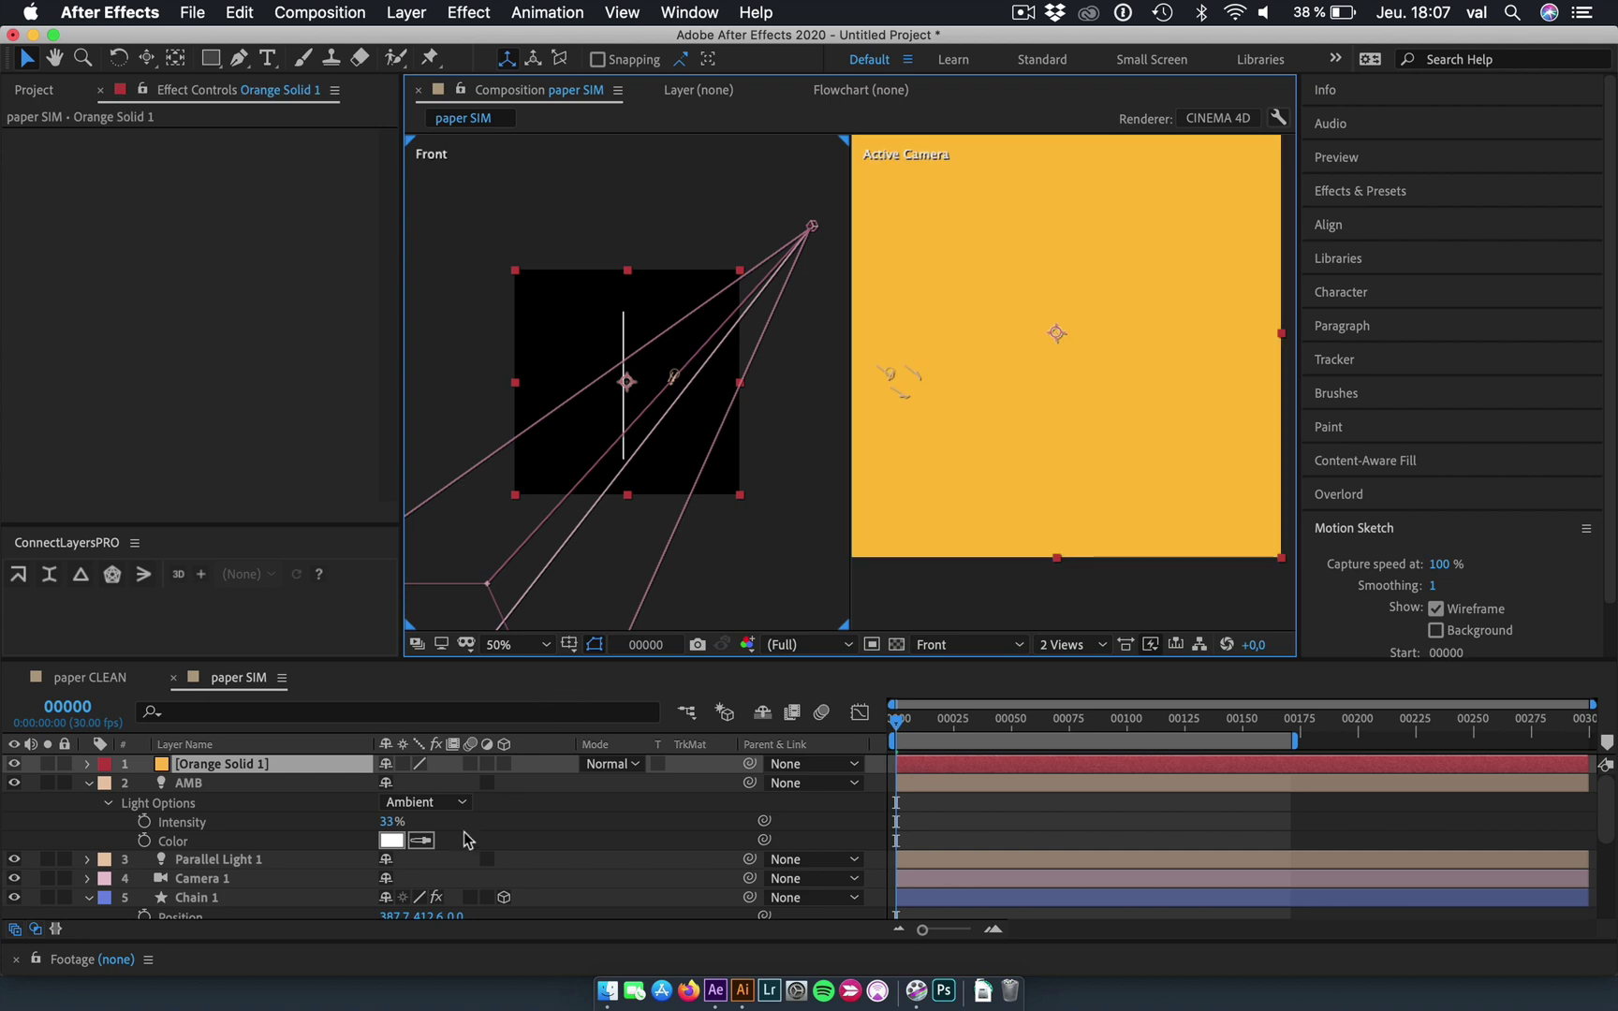
pyautogui.click(506, 764)
pyautogui.press('r')
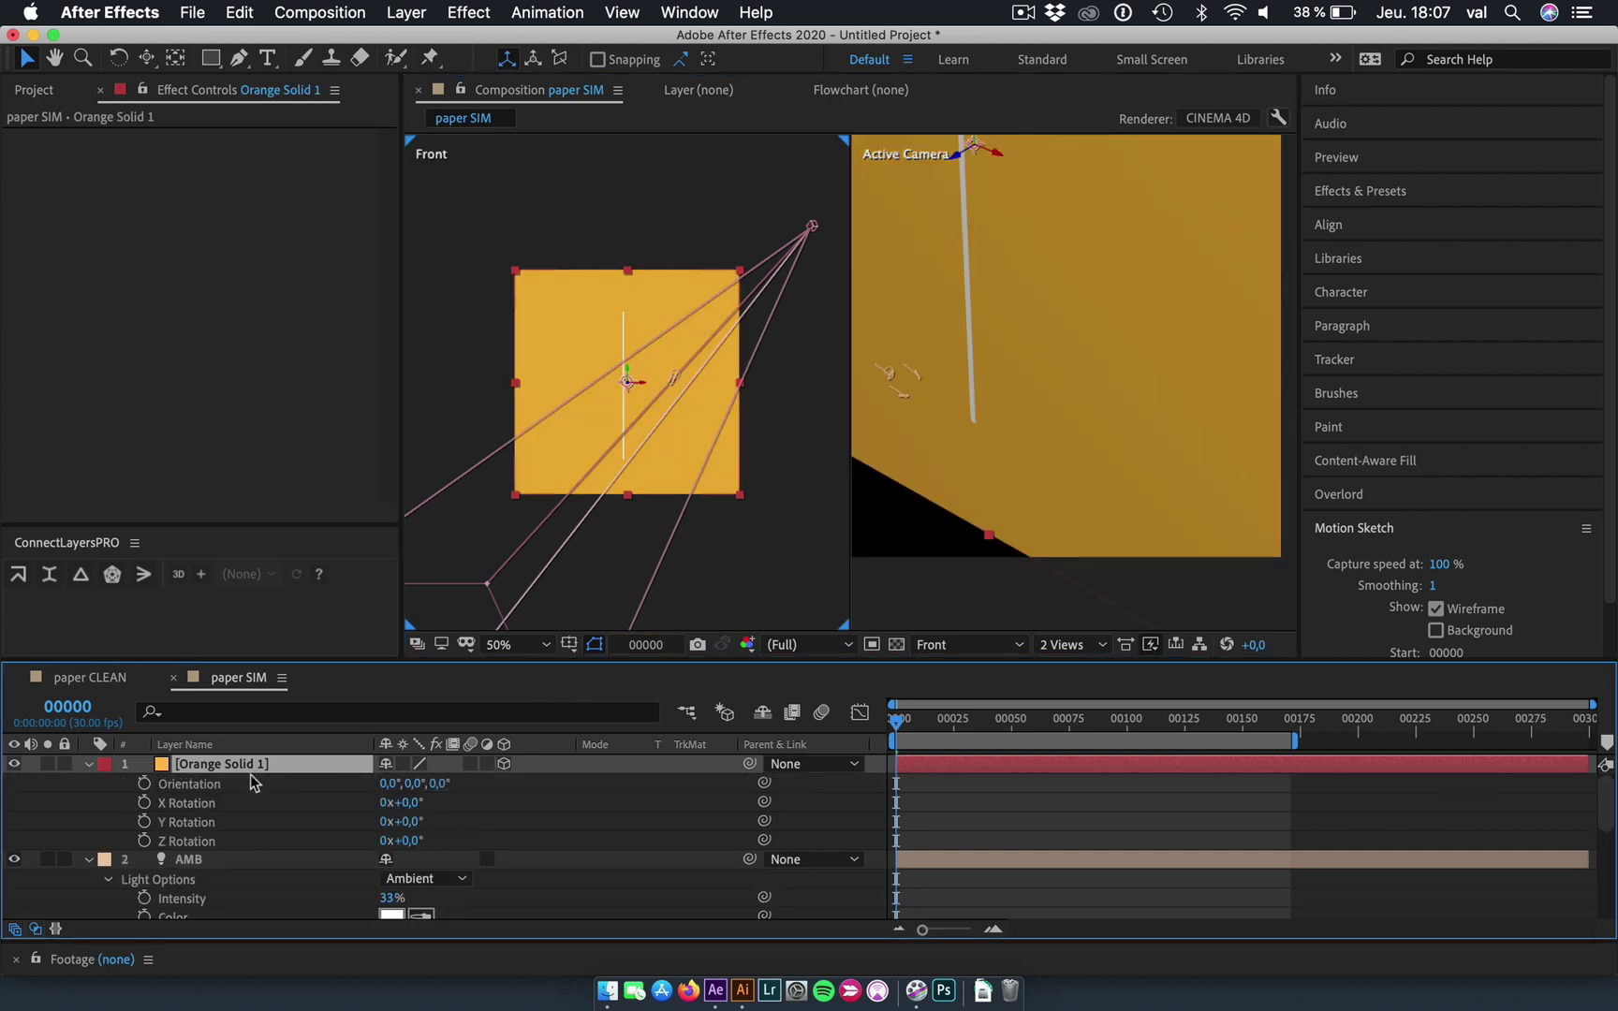
pyautogui.click(418, 803)
pyautogui.press('Return')
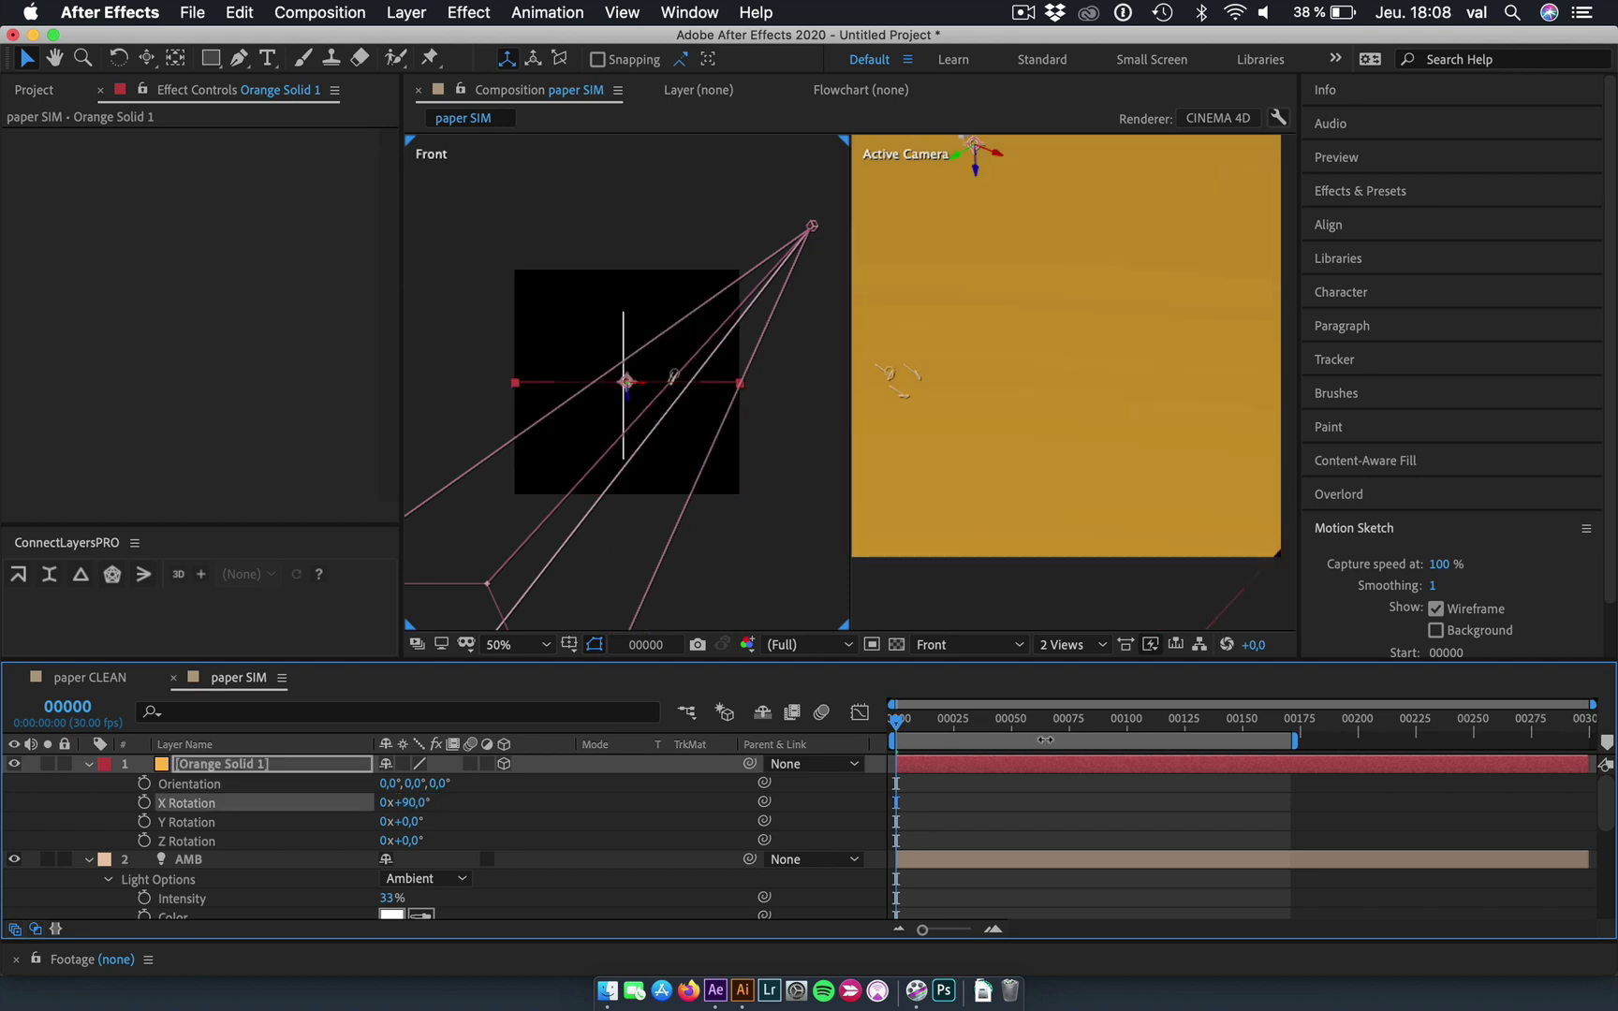
# Jump to frame 118, zoom into the Front view, and show the solid's Position.
pyautogui.click(1170, 729)
pyautogui.press('.')
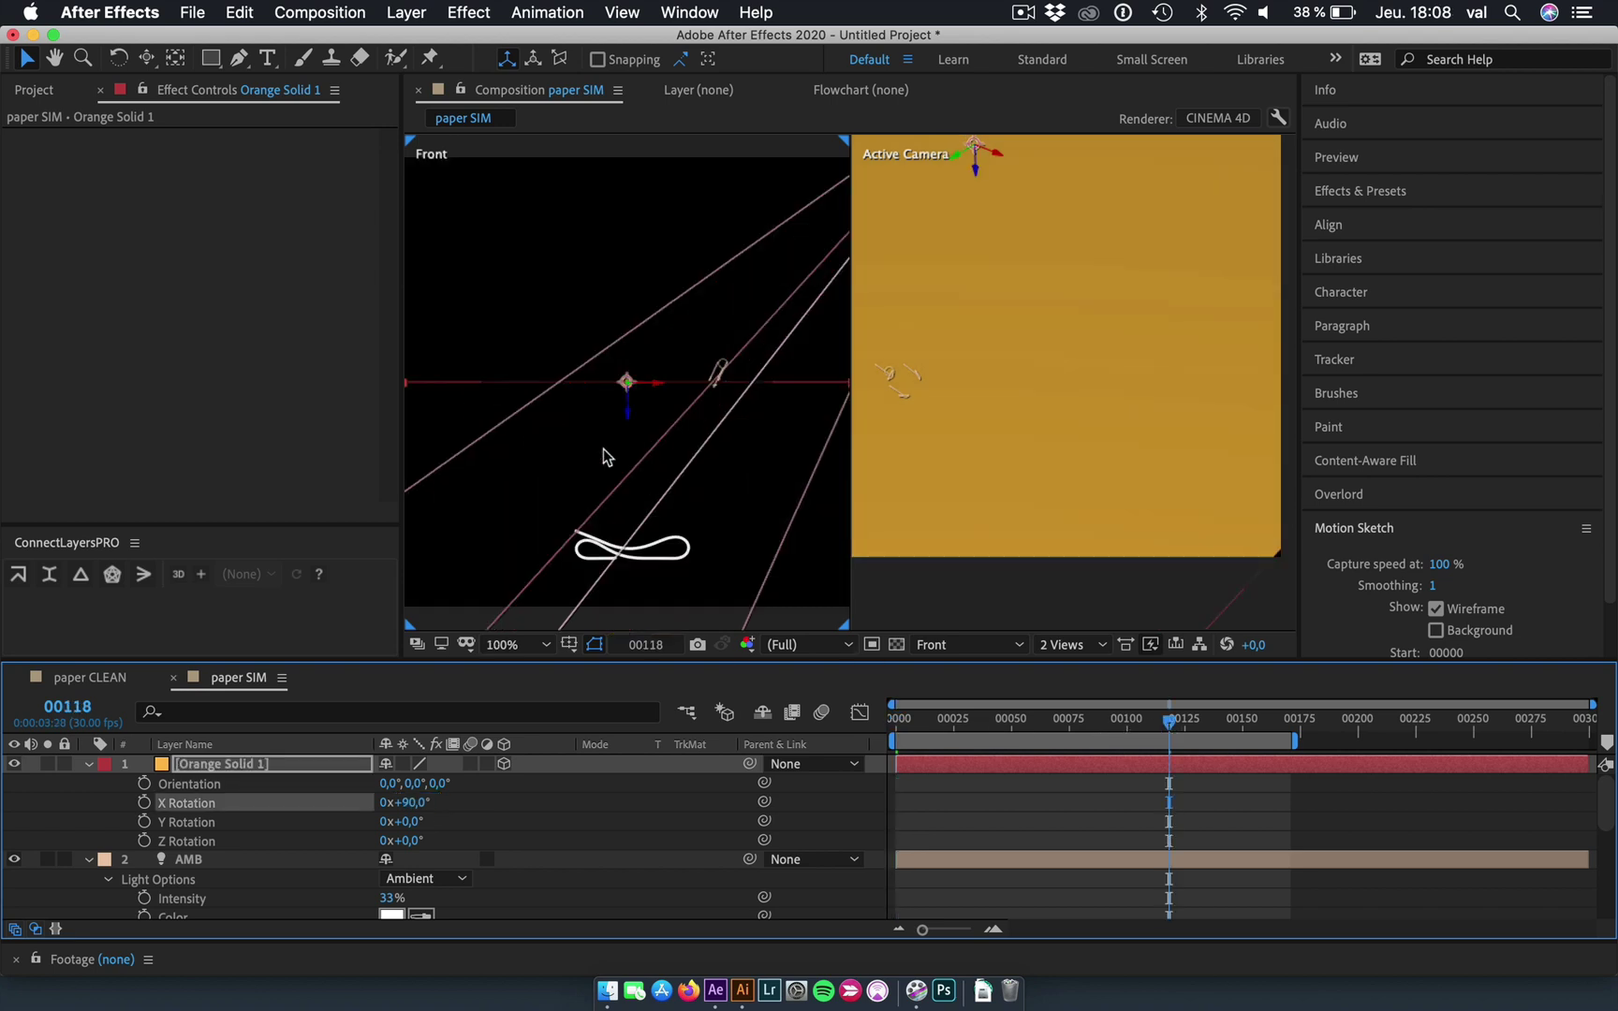
pyautogui.press('.')
pyautogui.scroll(1, 603, 448)
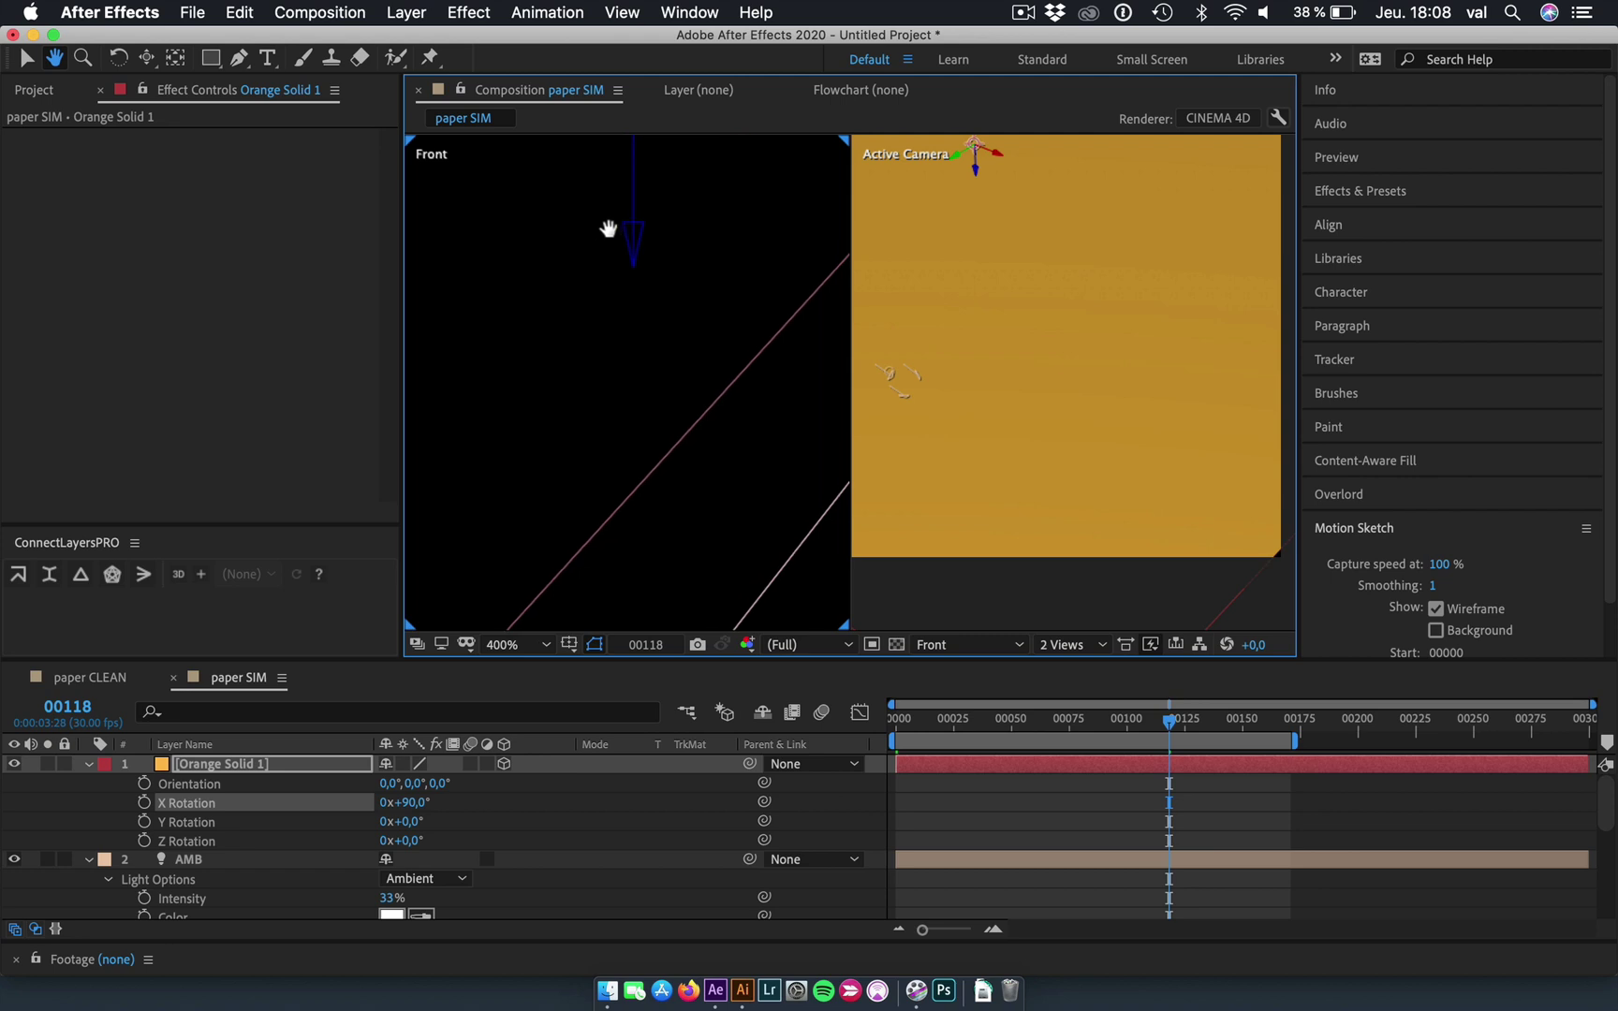
pyautogui.click(636, 417)
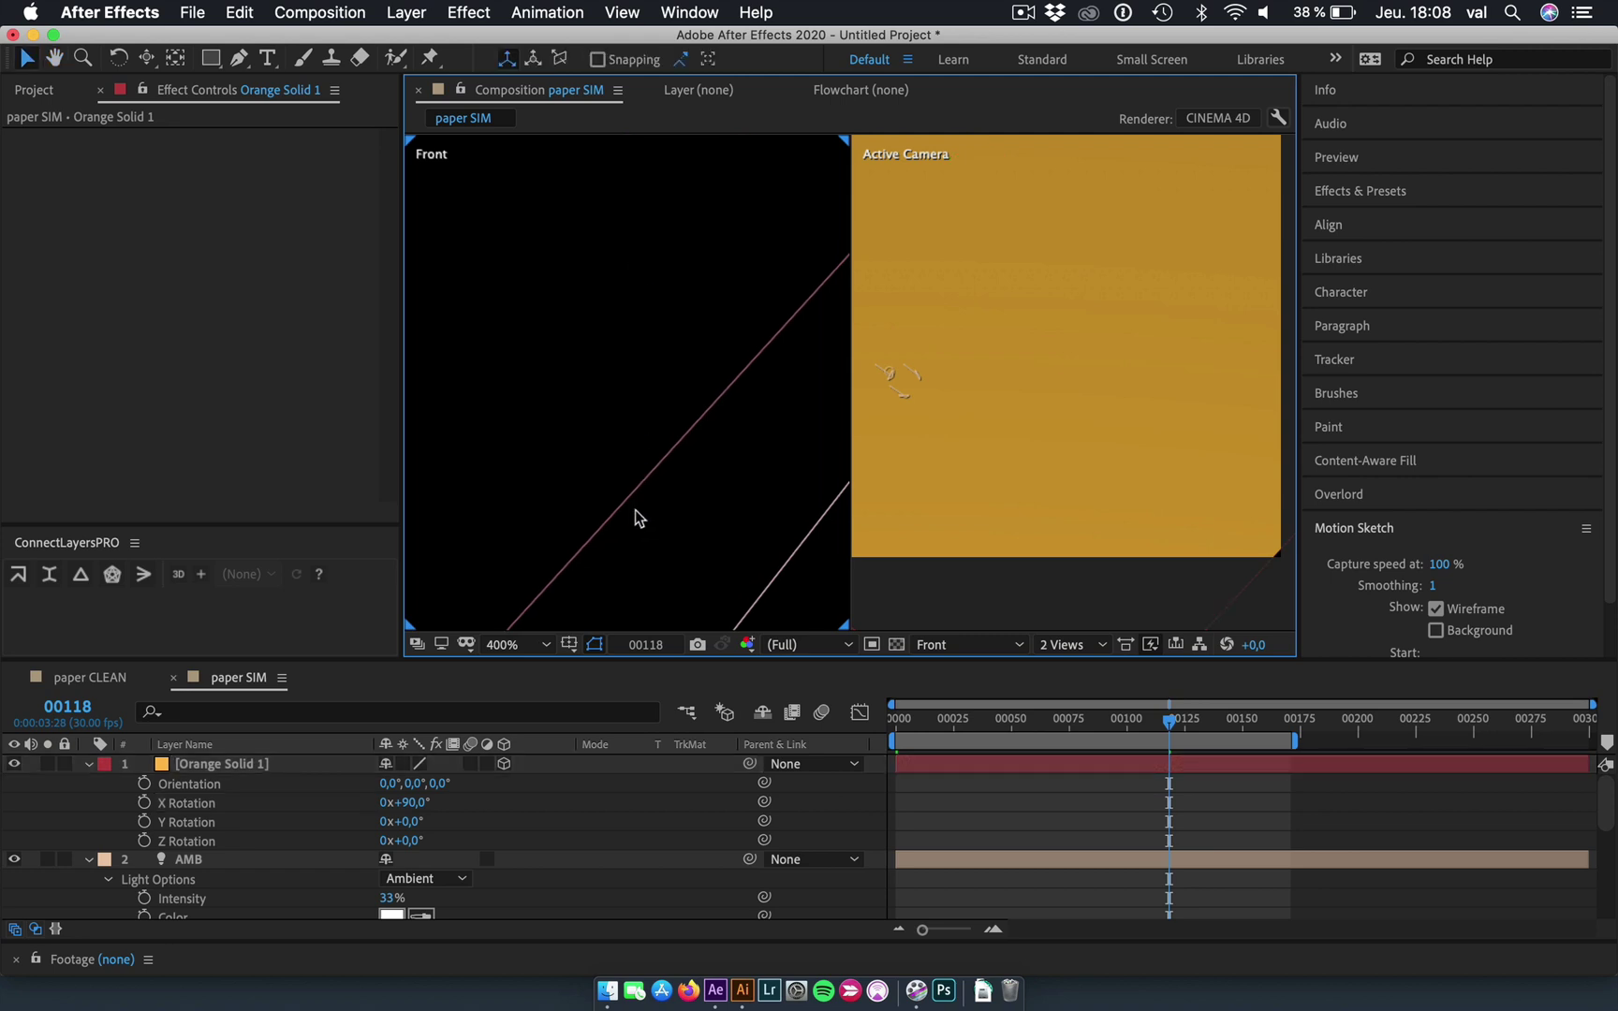
pyautogui.click(240, 768)
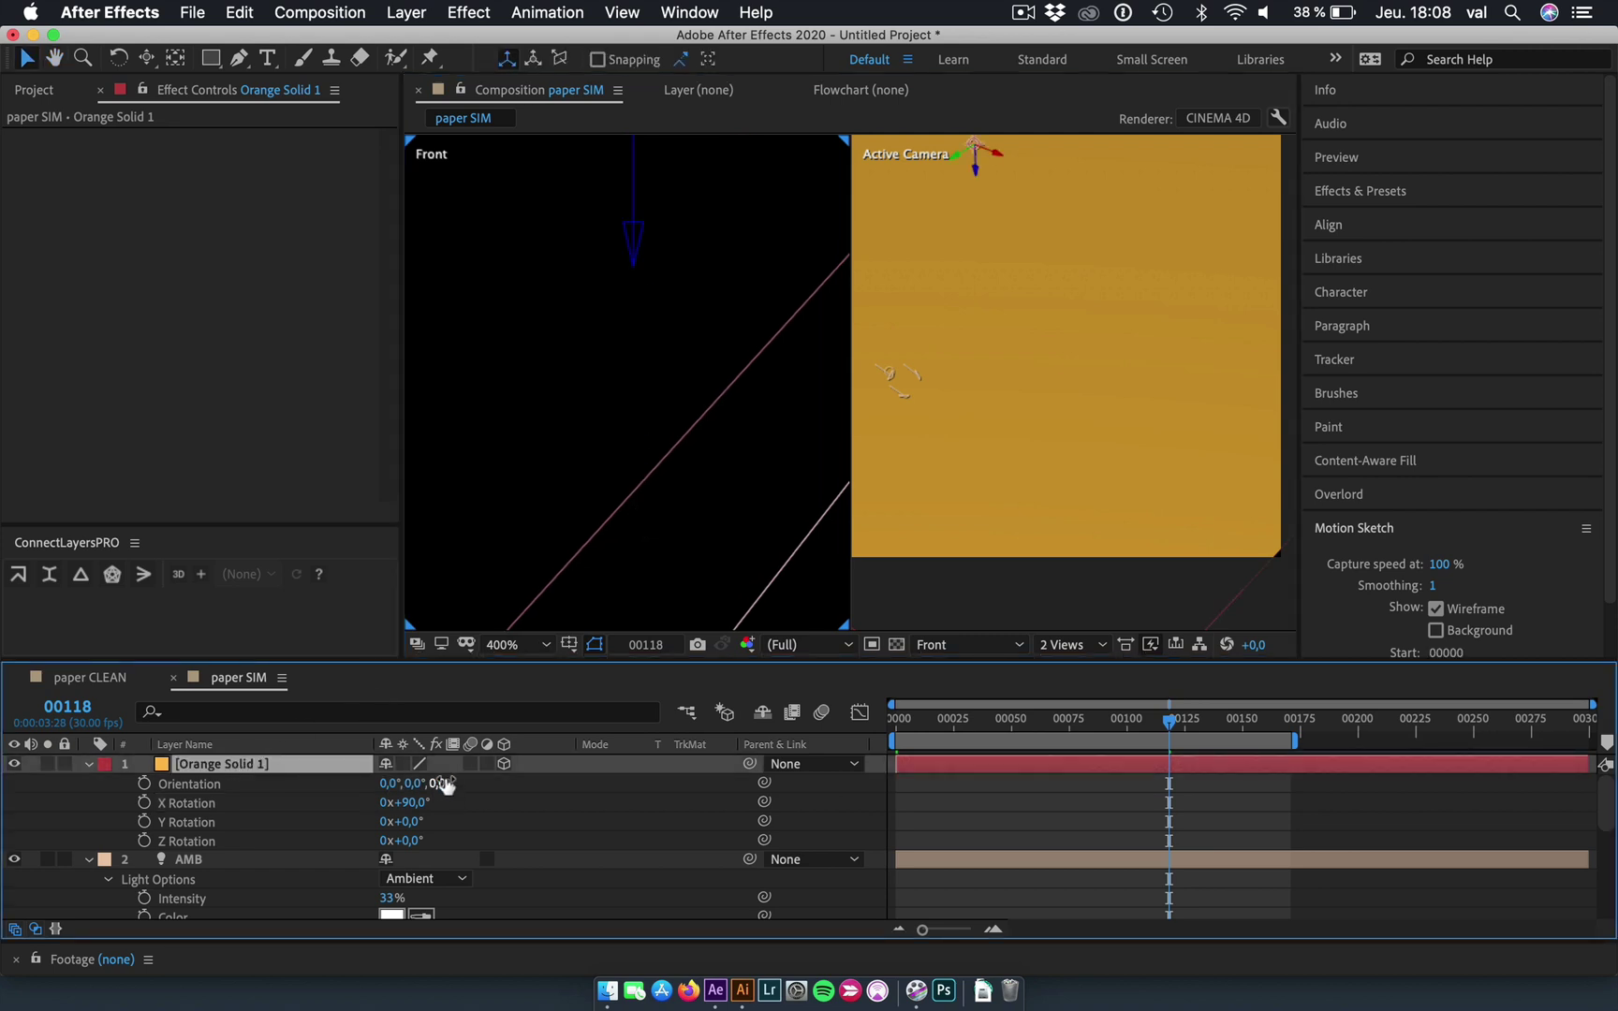
pyautogui.press('p')
# Lower the floor to Position Y 717.5 so it sits just beneath the paper.
pyautogui.press('h')
pyautogui.moveTo(713, 484); pyautogui.dragTo(726, 216)
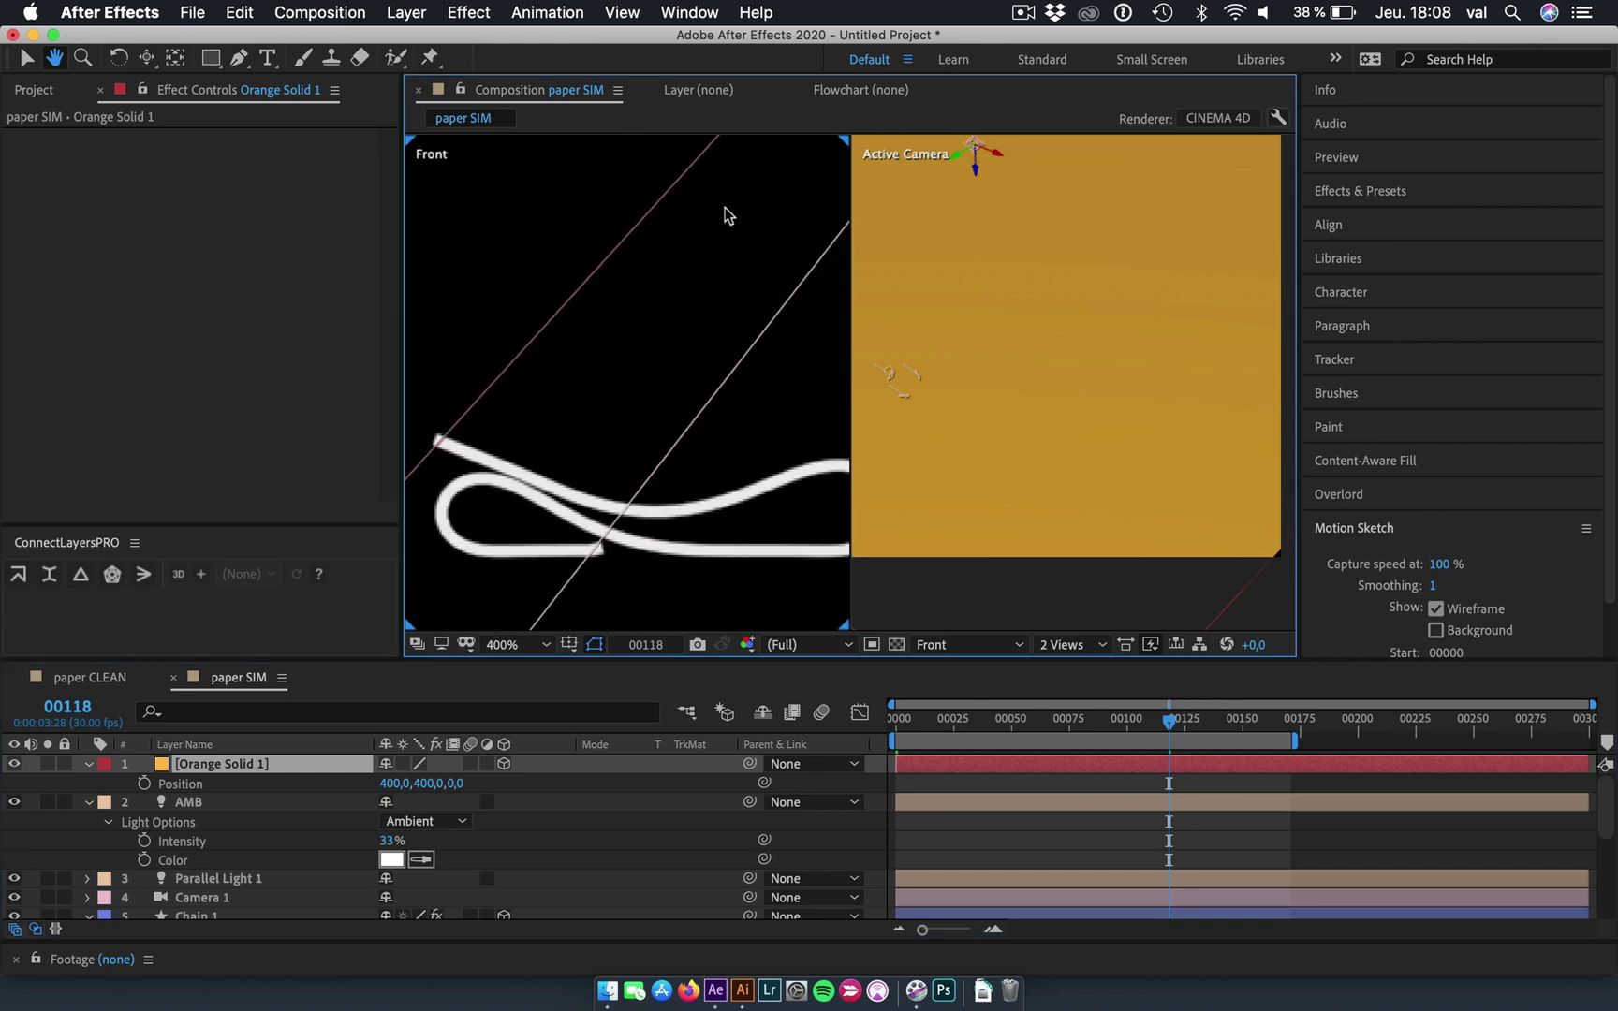
pyautogui.press('v')
pyautogui.moveTo(435, 782)
pyautogui.mouseDown()
pyautogui.moveTo(744, 807)
pyautogui.moveTo(725, 805)
pyautogui.mouseUp()
pyautogui.press('.')
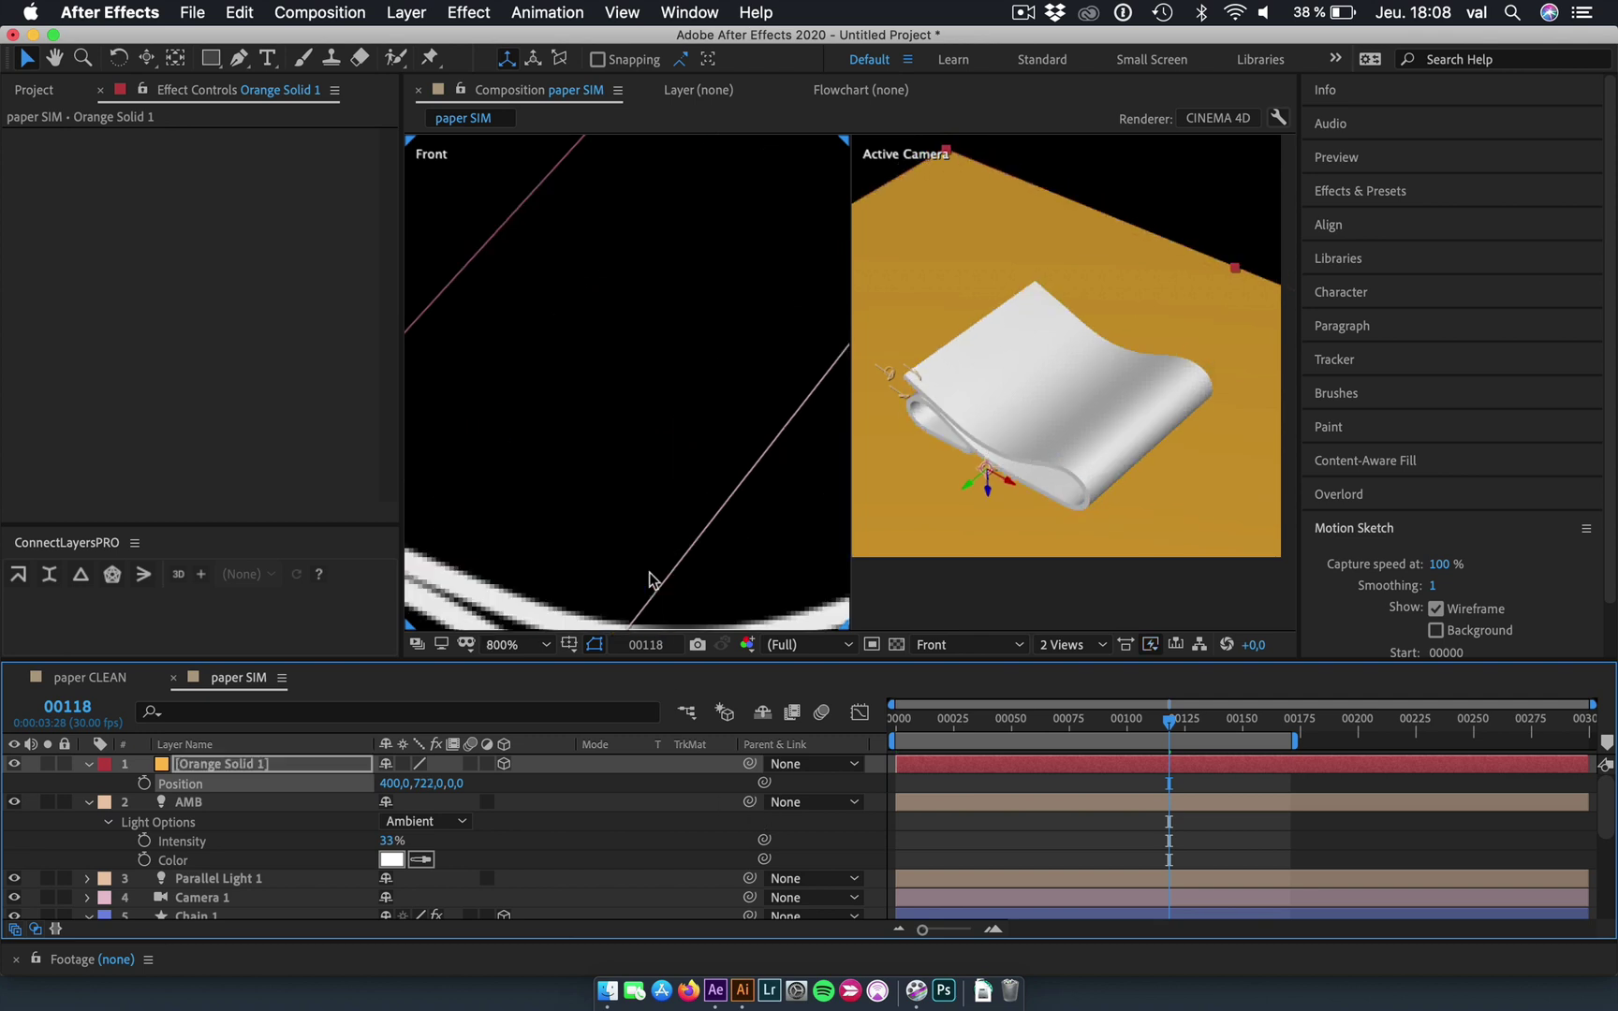
pyautogui.moveTo(649, 572)
pyautogui.mouseDown()
pyautogui.moveTo(580, 381)
pyautogui.moveTo(657, 435)
pyautogui.mouseUp()
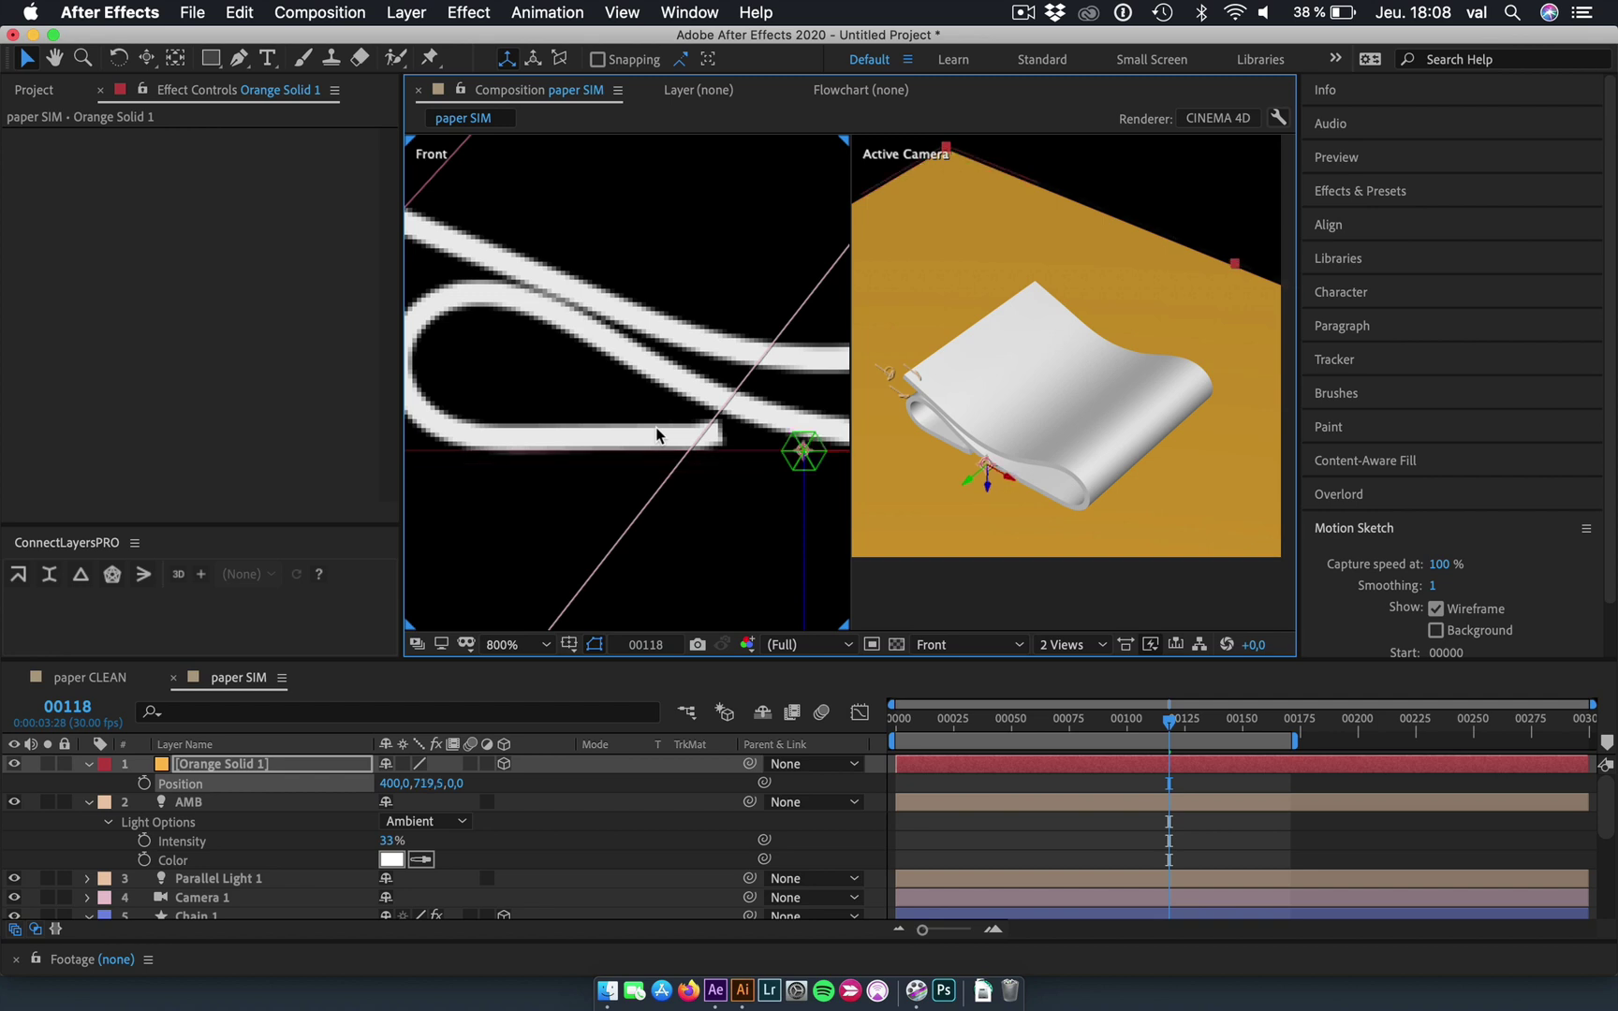
pyautogui.press('Down')
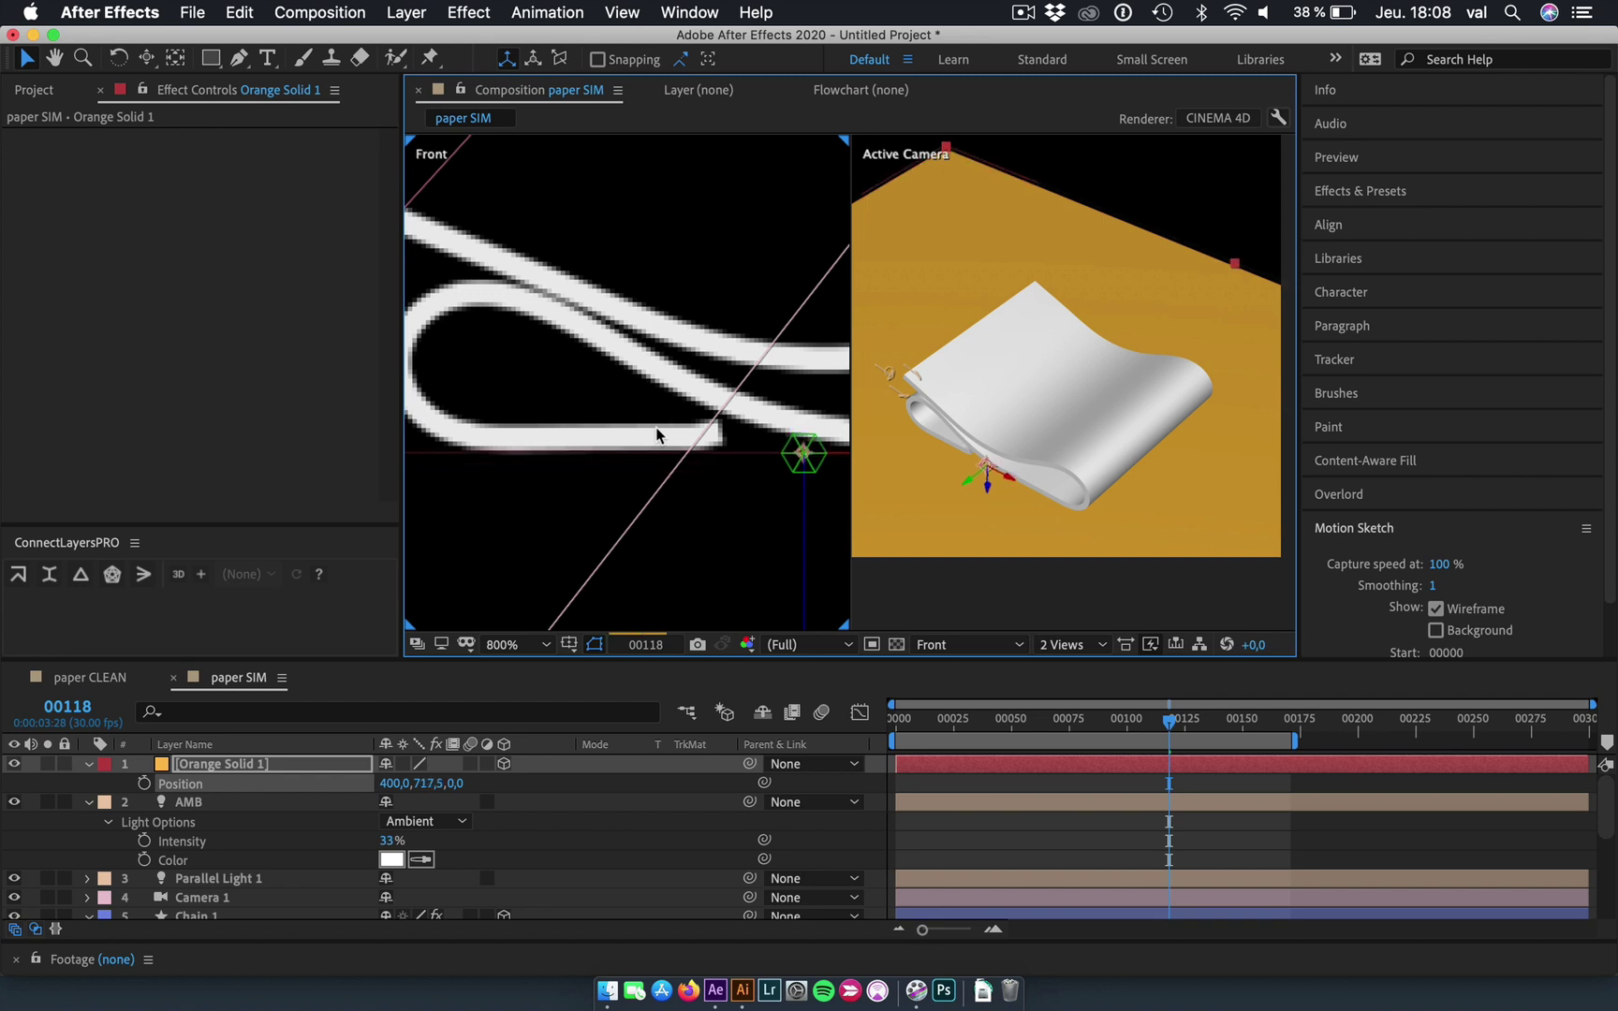
# Switch to a single Active Camera view and scale the floor to 412%.
pyautogui.click(1017, 646)
pyautogui.click(1012, 666)
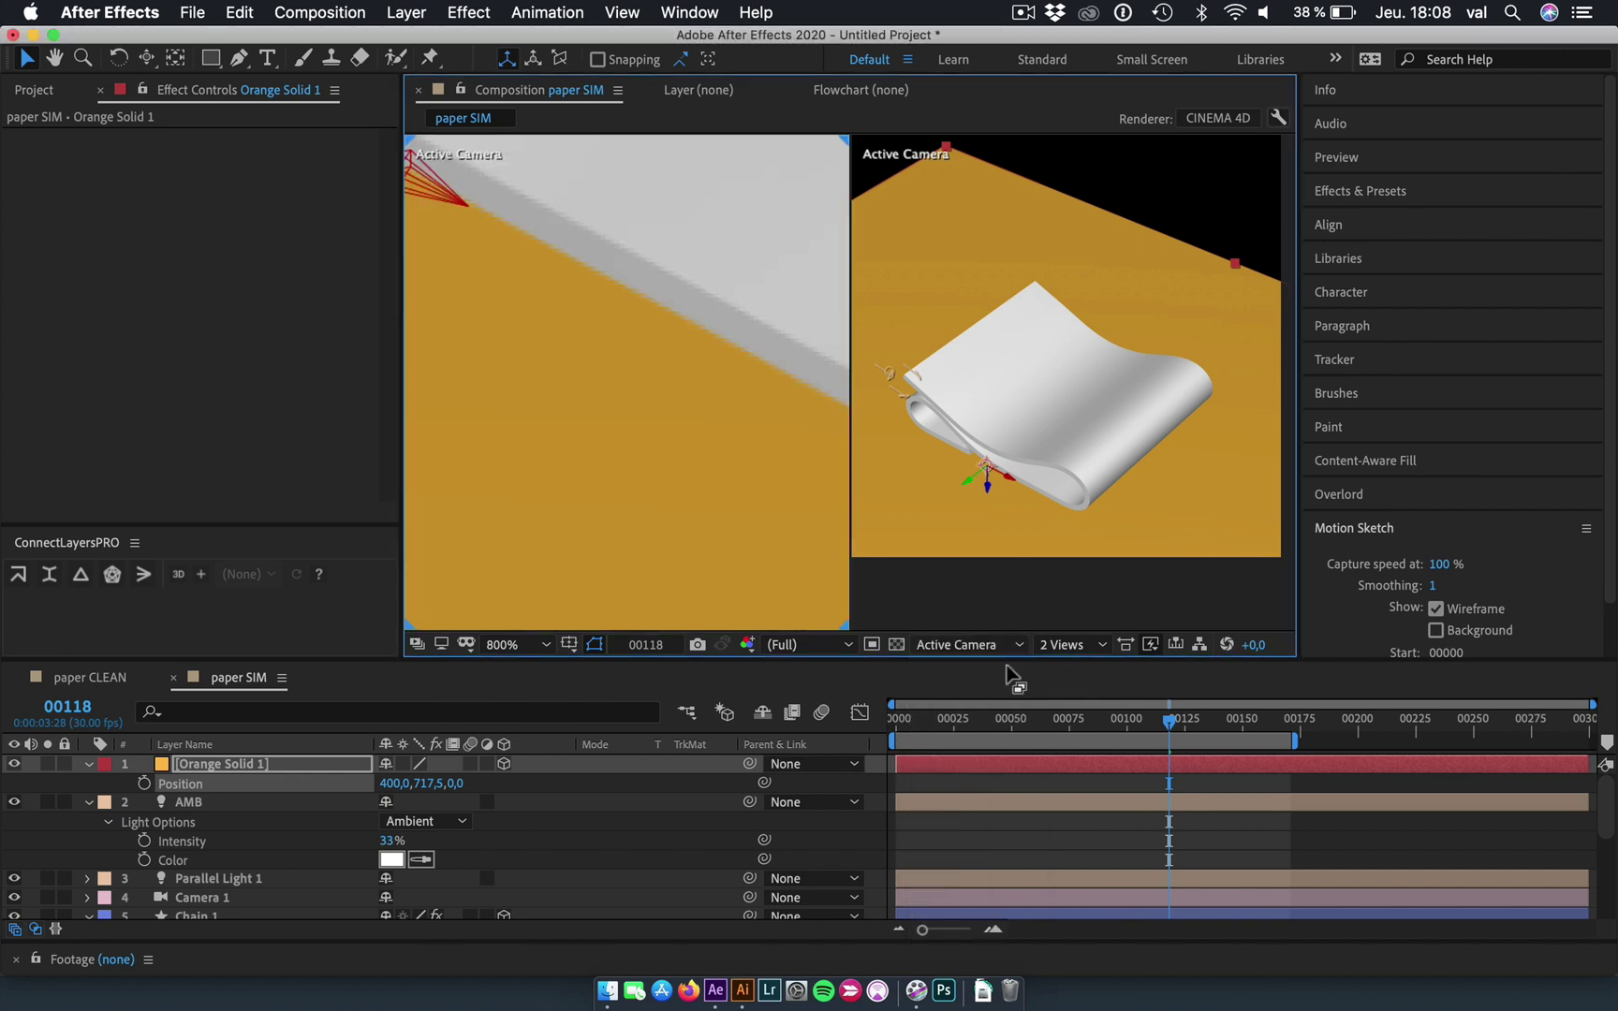
pyautogui.click(1062, 645)
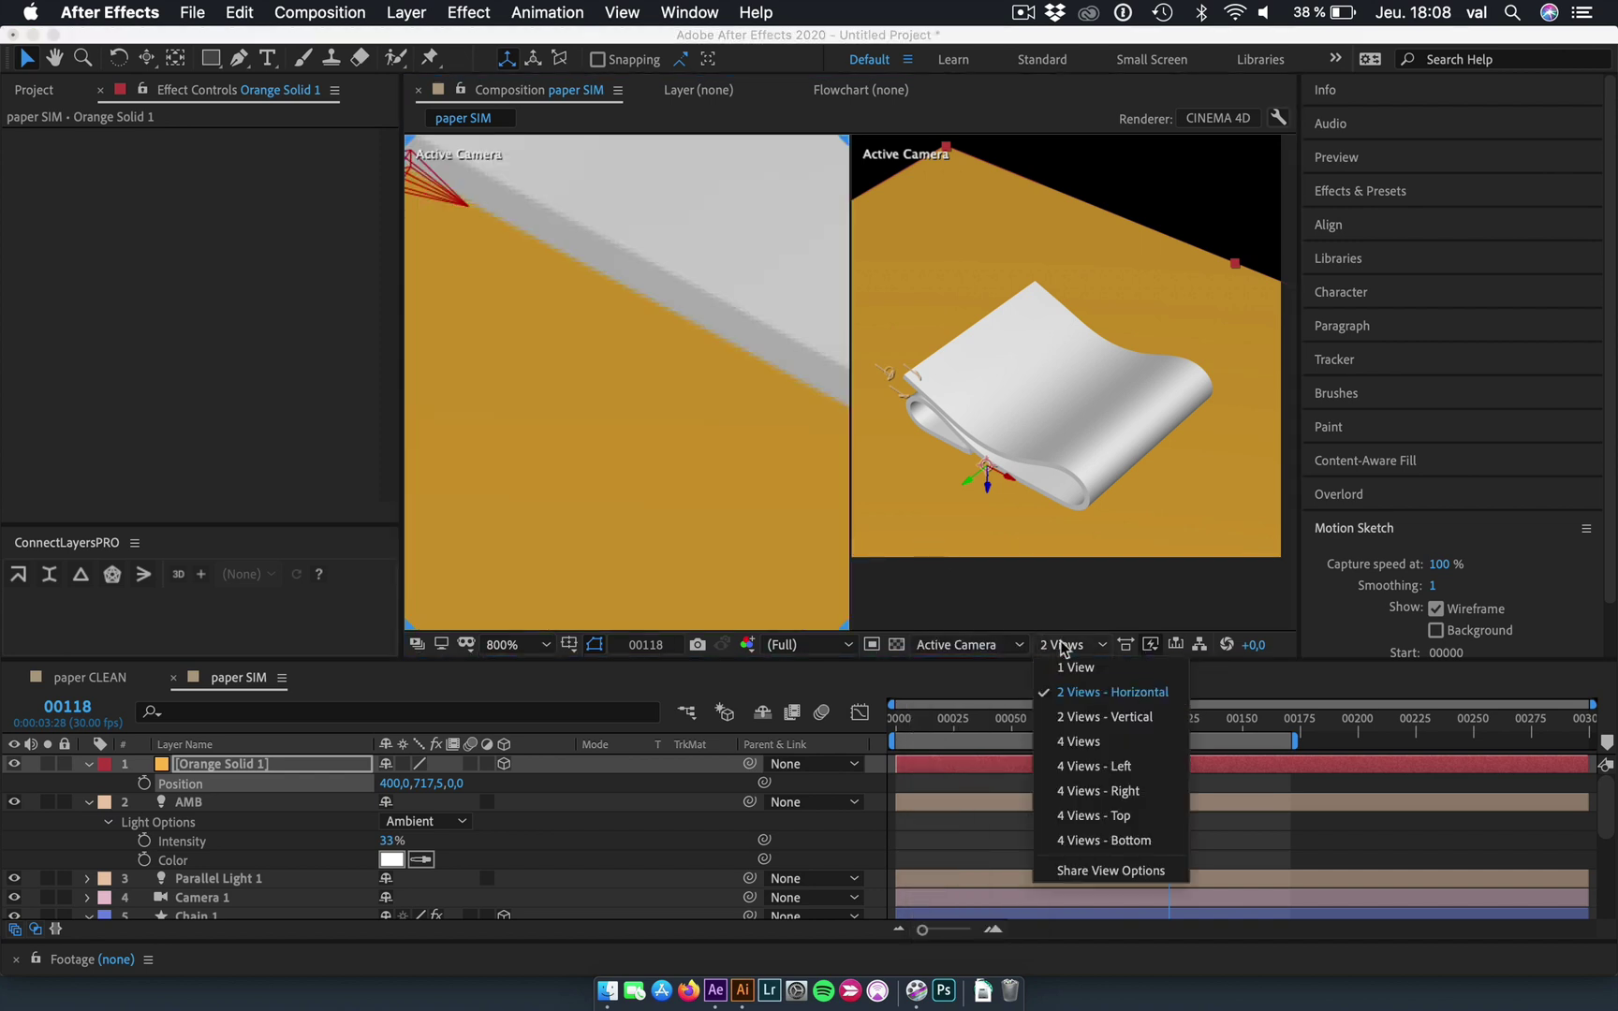
pyautogui.click(1072, 666)
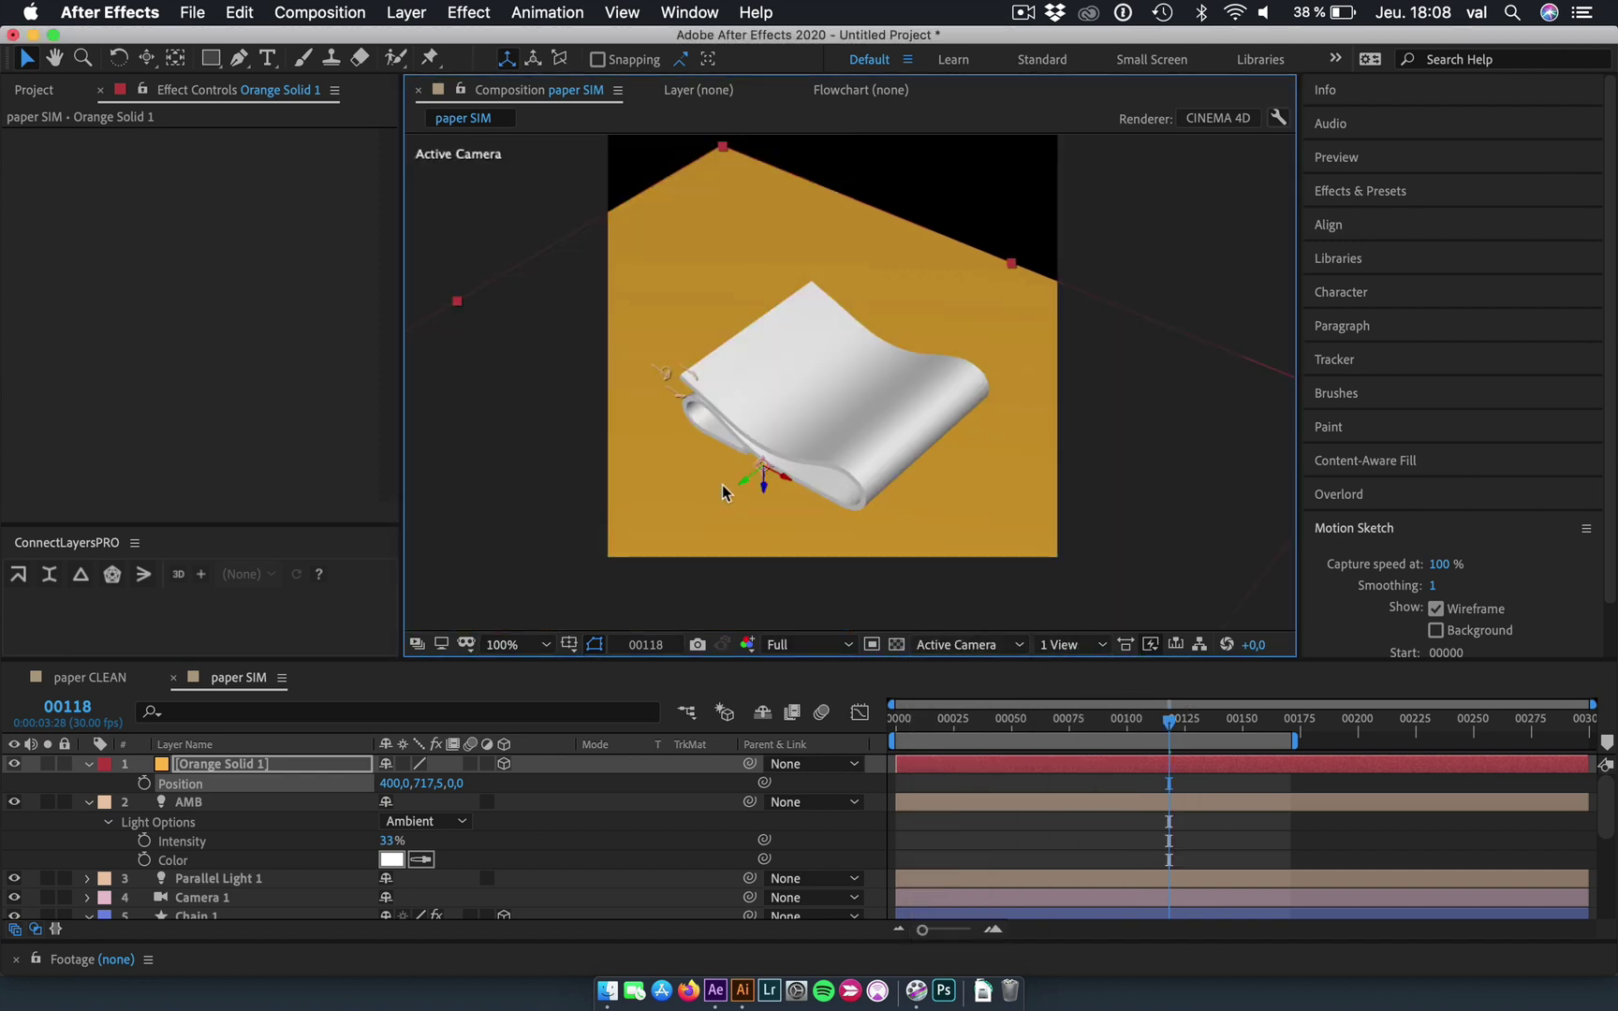
pyautogui.press('s')
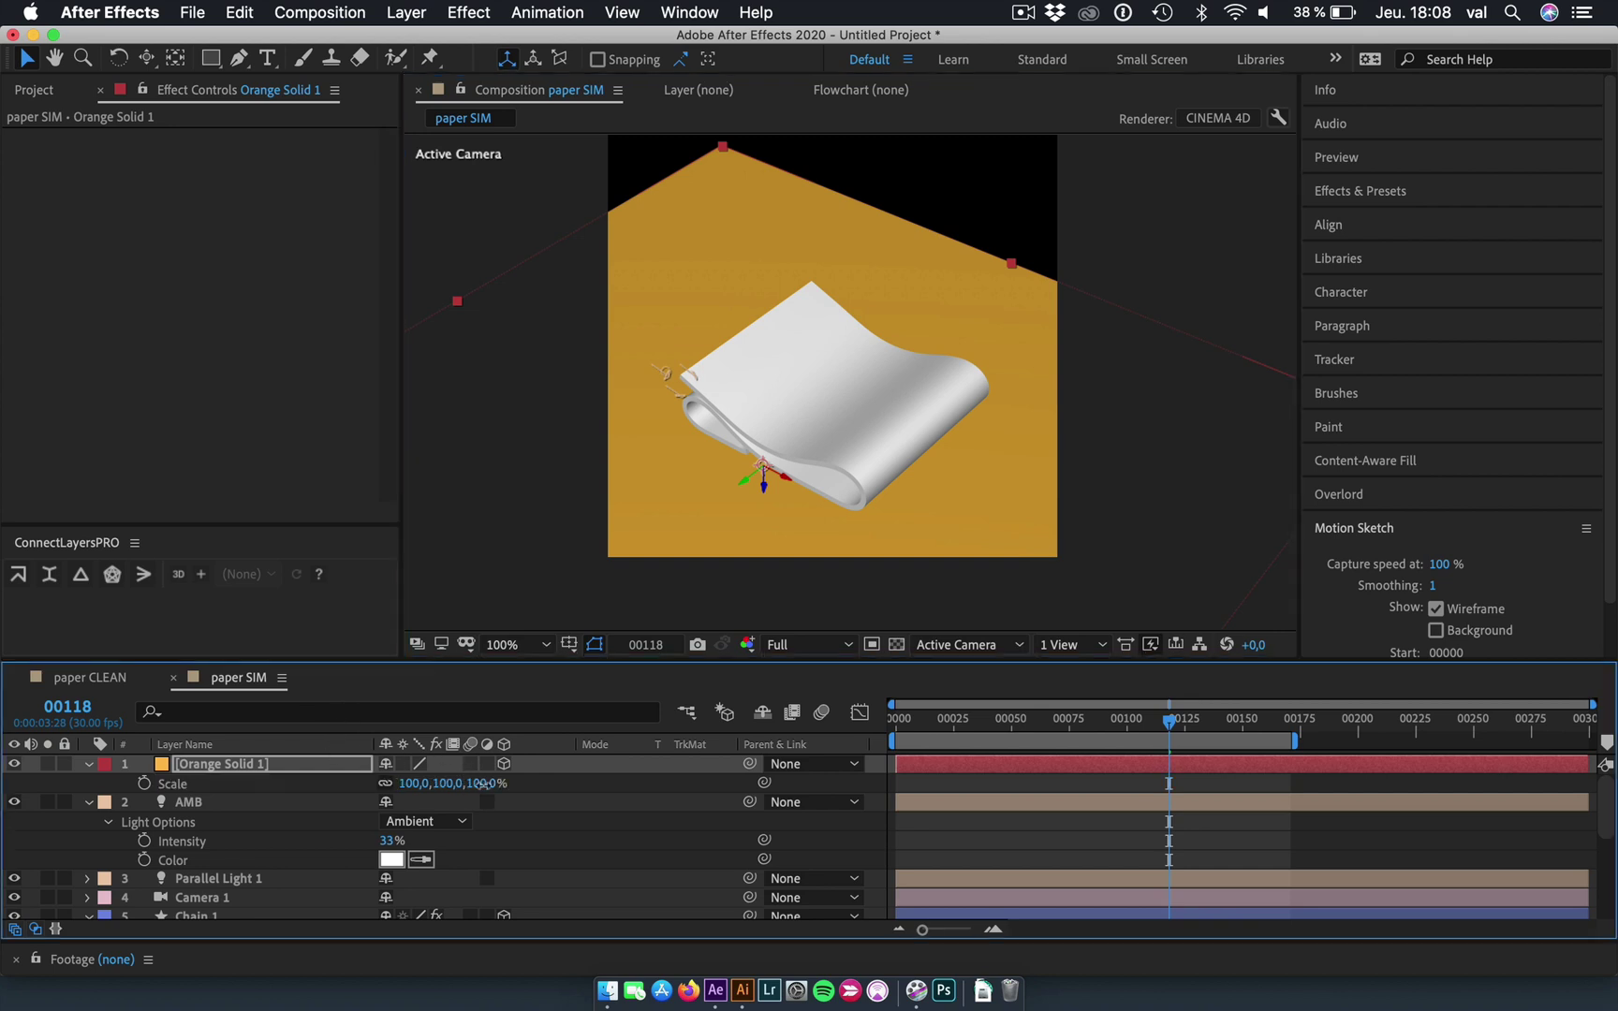
pyautogui.moveTo(415, 783); pyautogui.dragTo(524, 783)
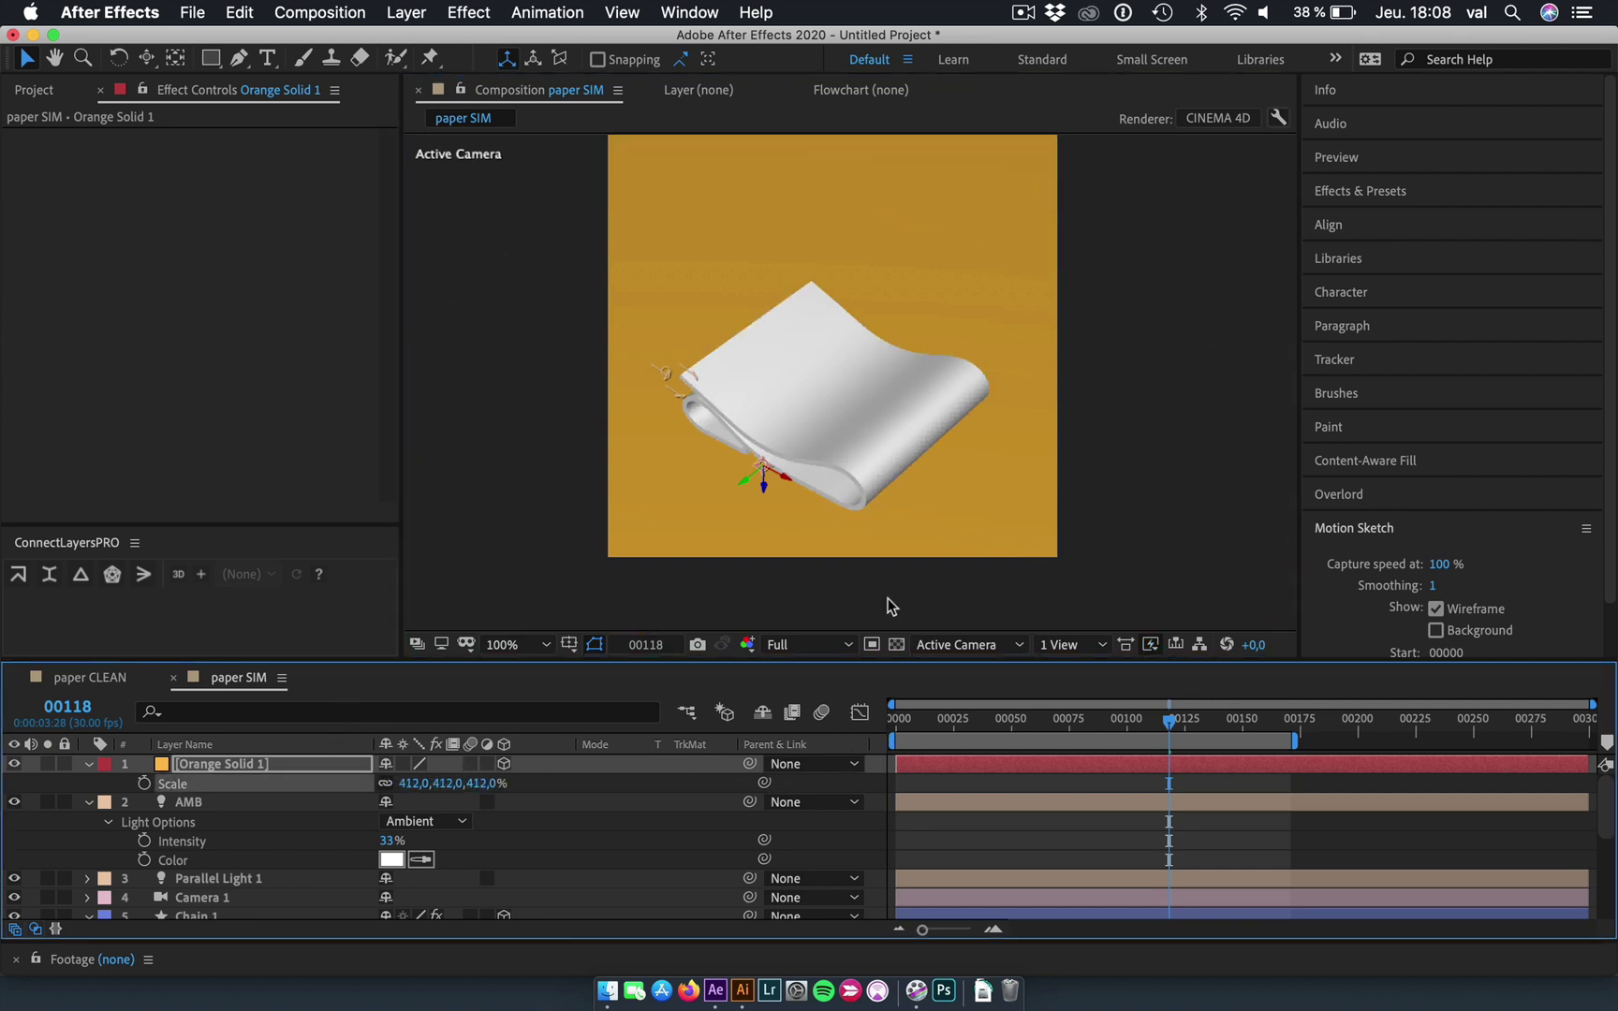
pyautogui.click(952, 847)
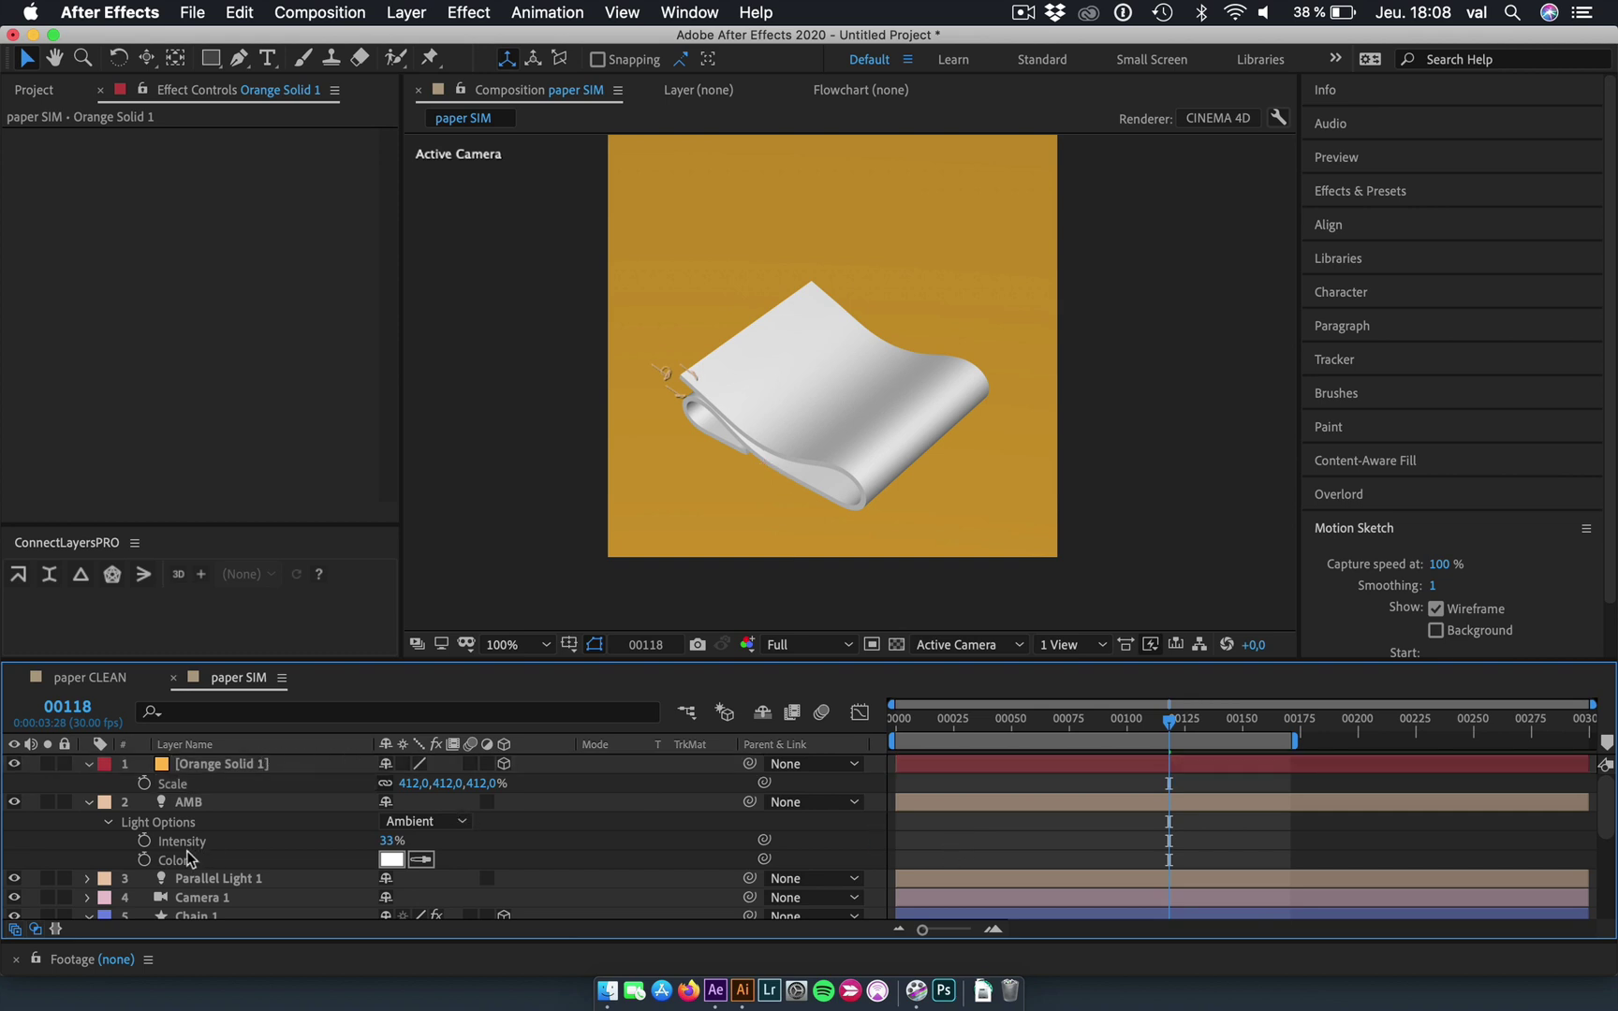
# Check Parallel Light 1's options and make the paper strip cast shadows.
pyautogui.click(86, 878)
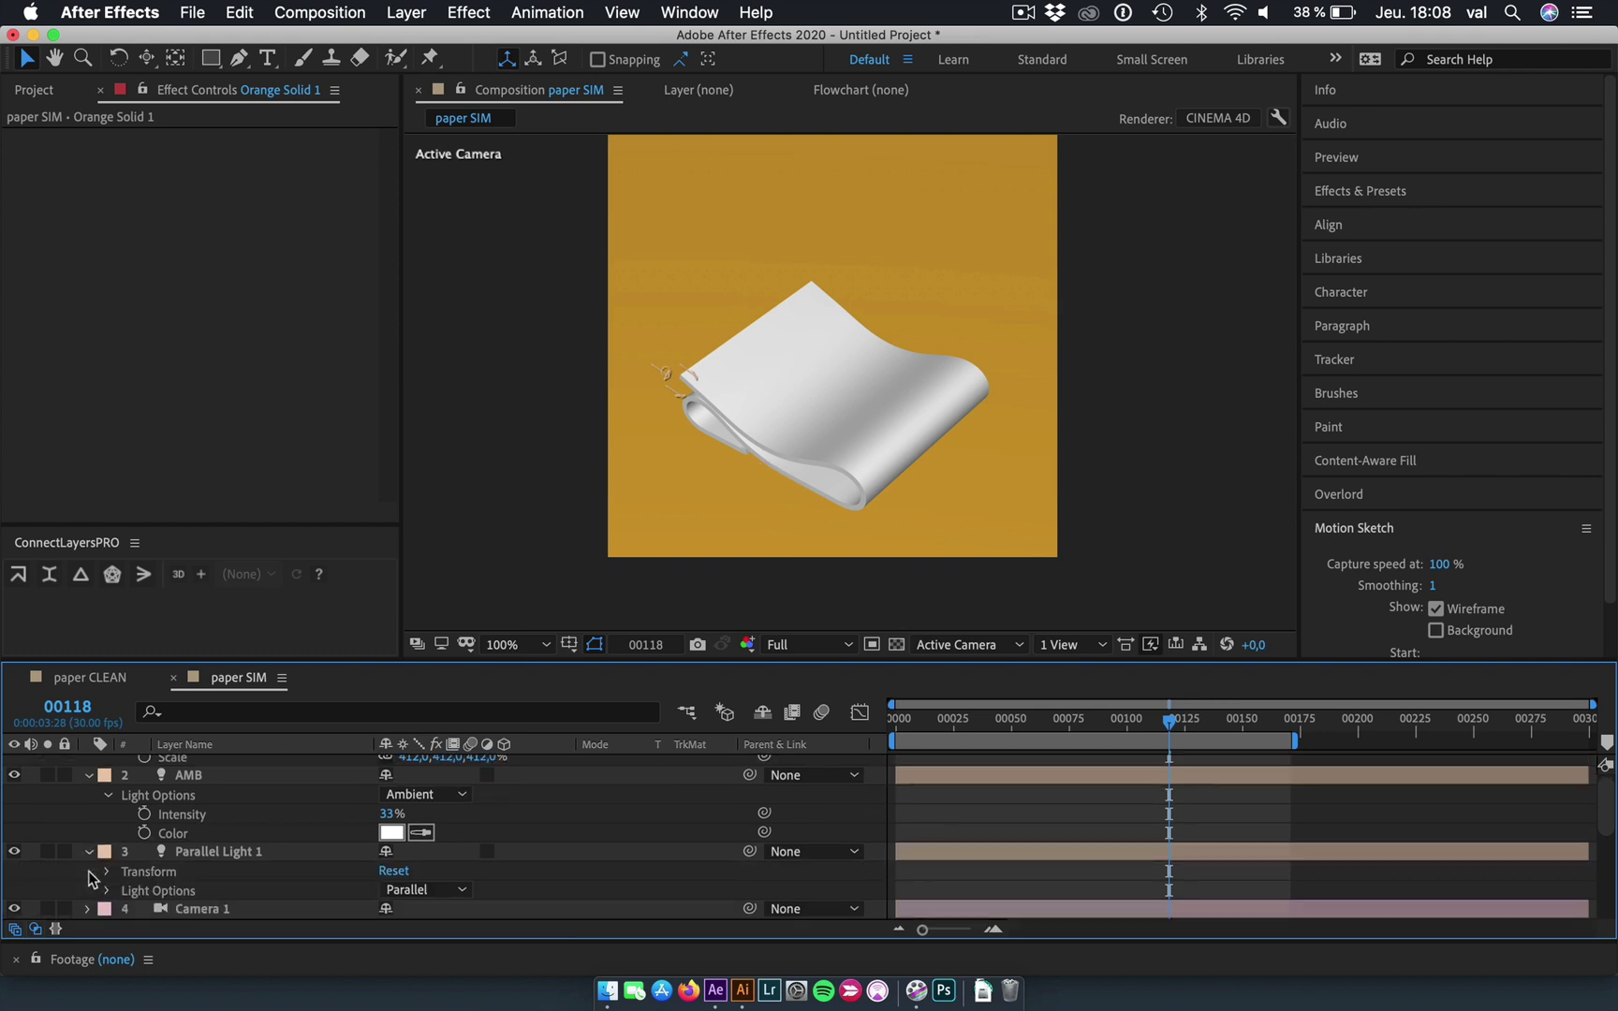
pyautogui.scroll(-5, 94, 824)
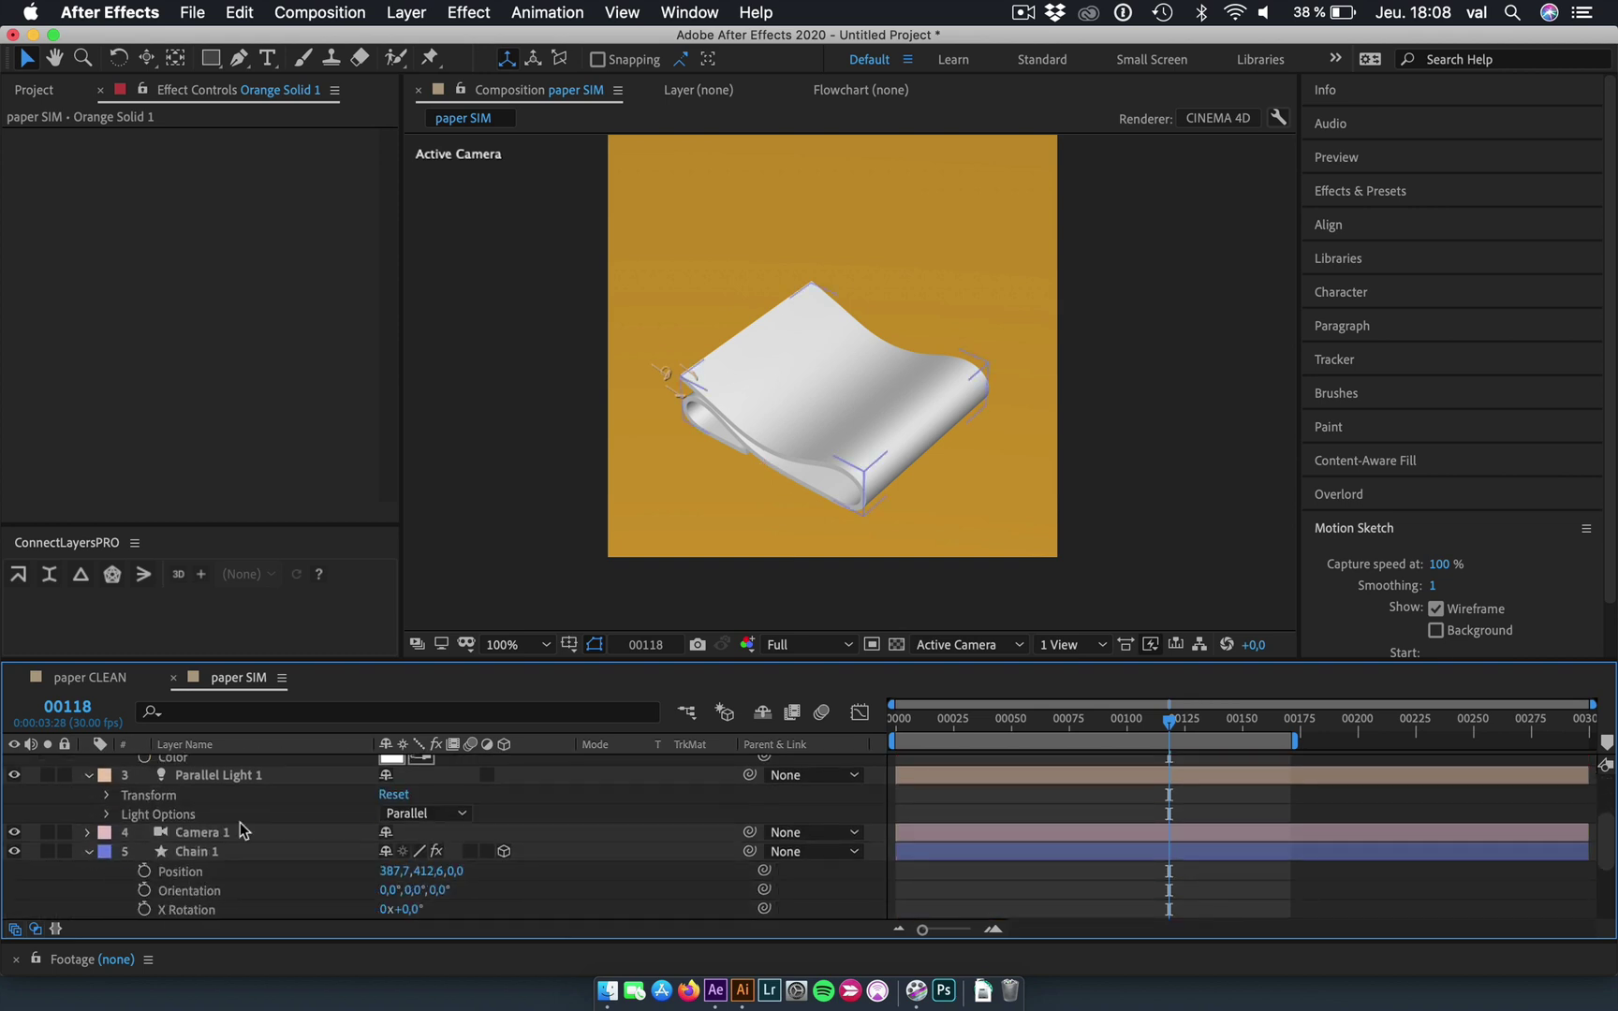
pyautogui.click(107, 813)
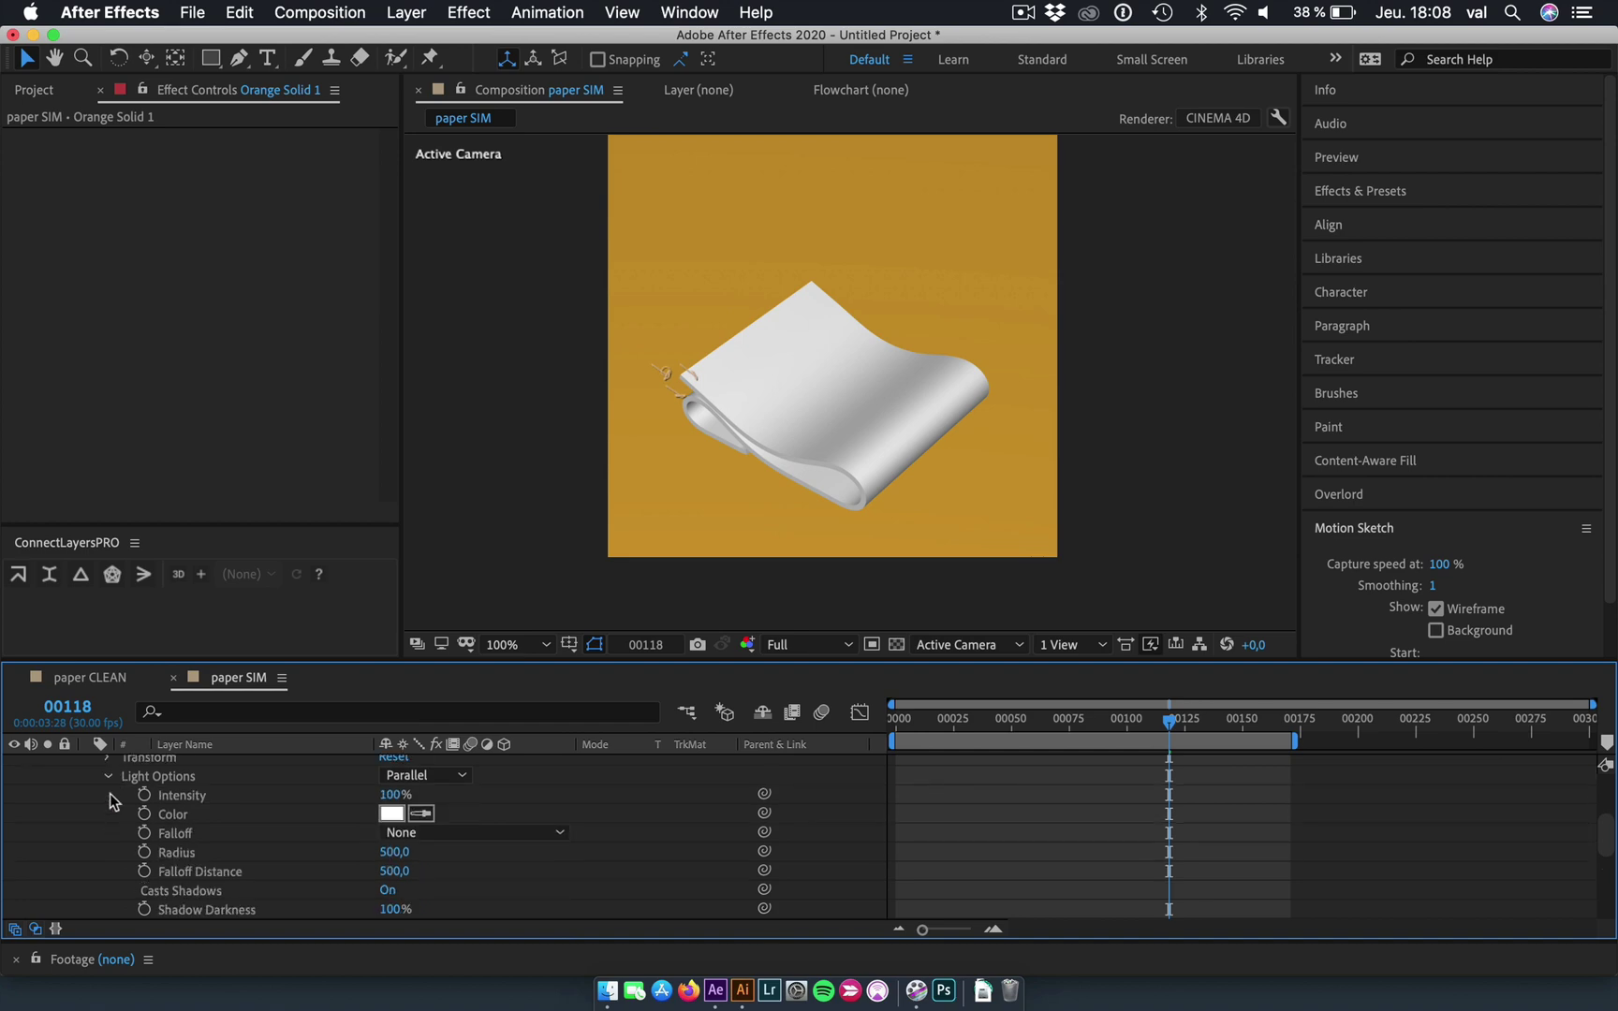
pyautogui.scroll(5, 110, 792)
pyautogui.click(86, 834)
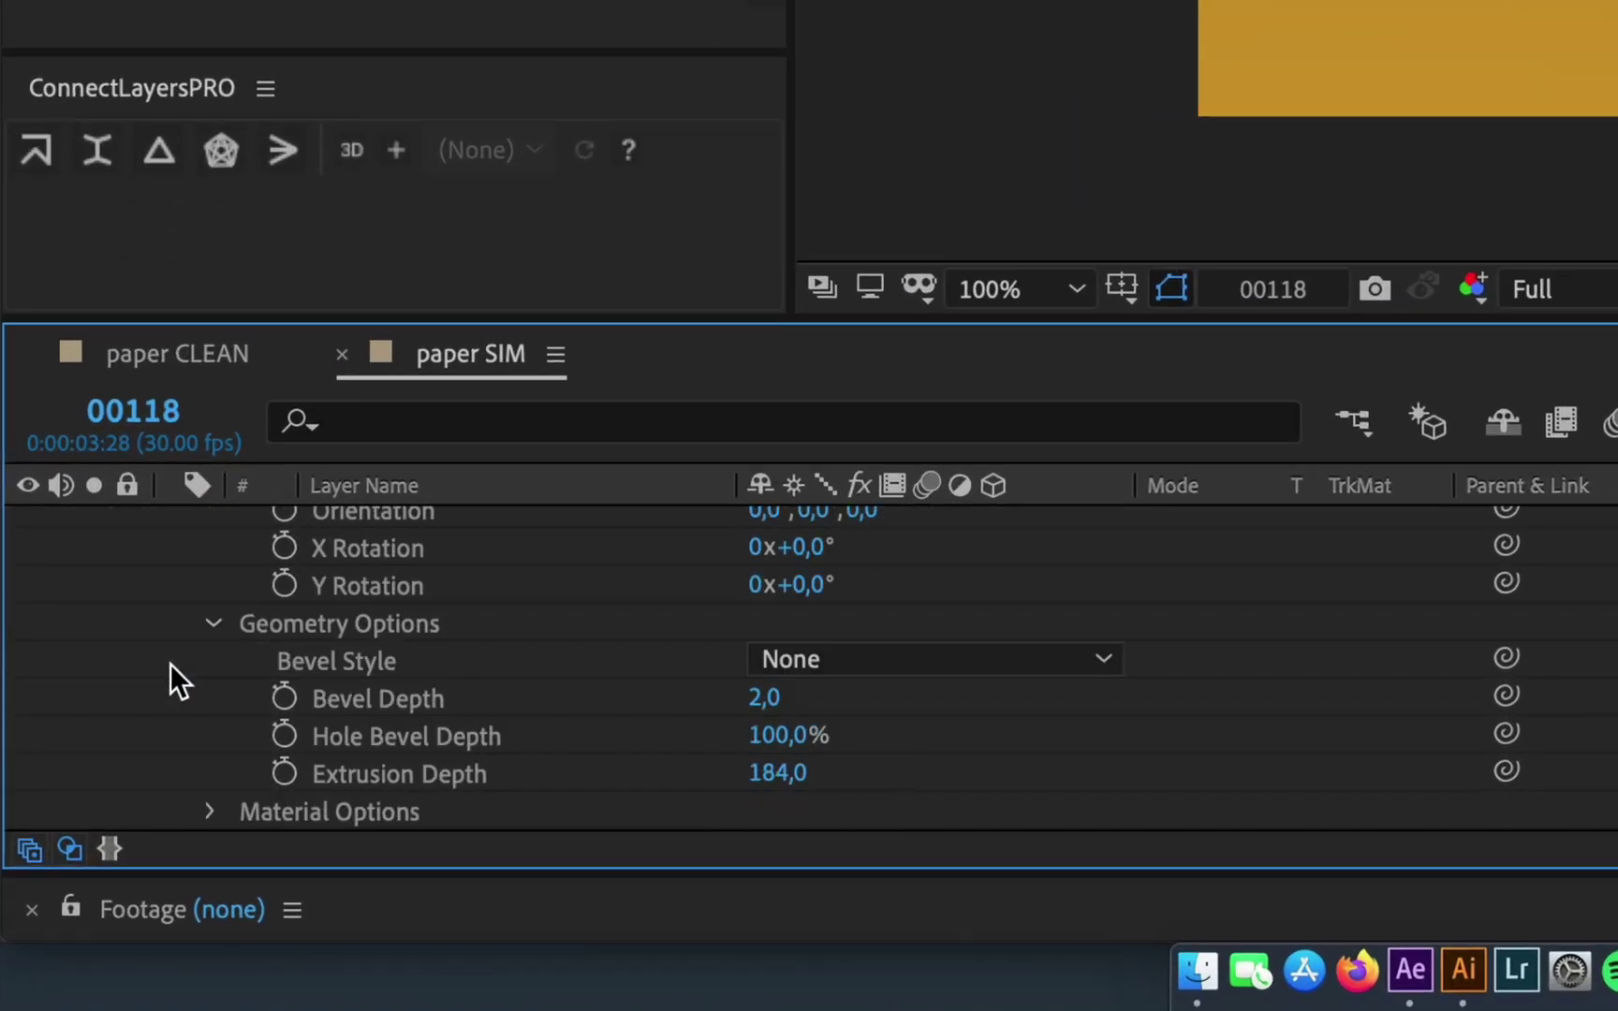
pyautogui.click(208, 813)
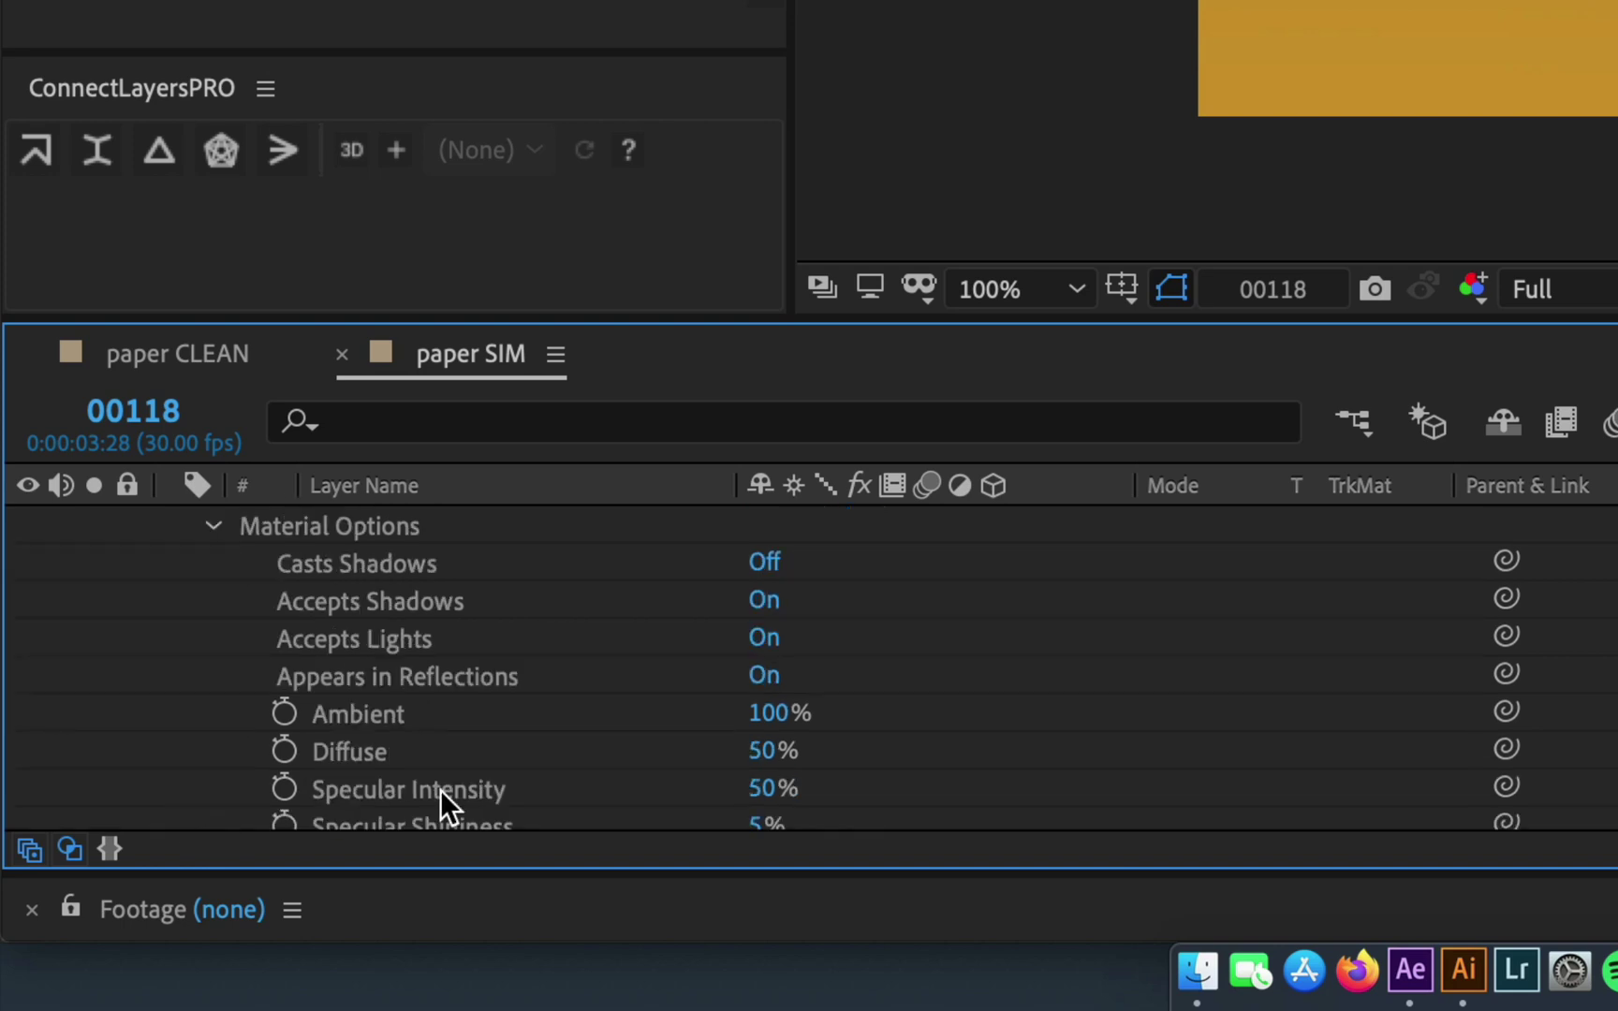
pyautogui.click(764, 563)
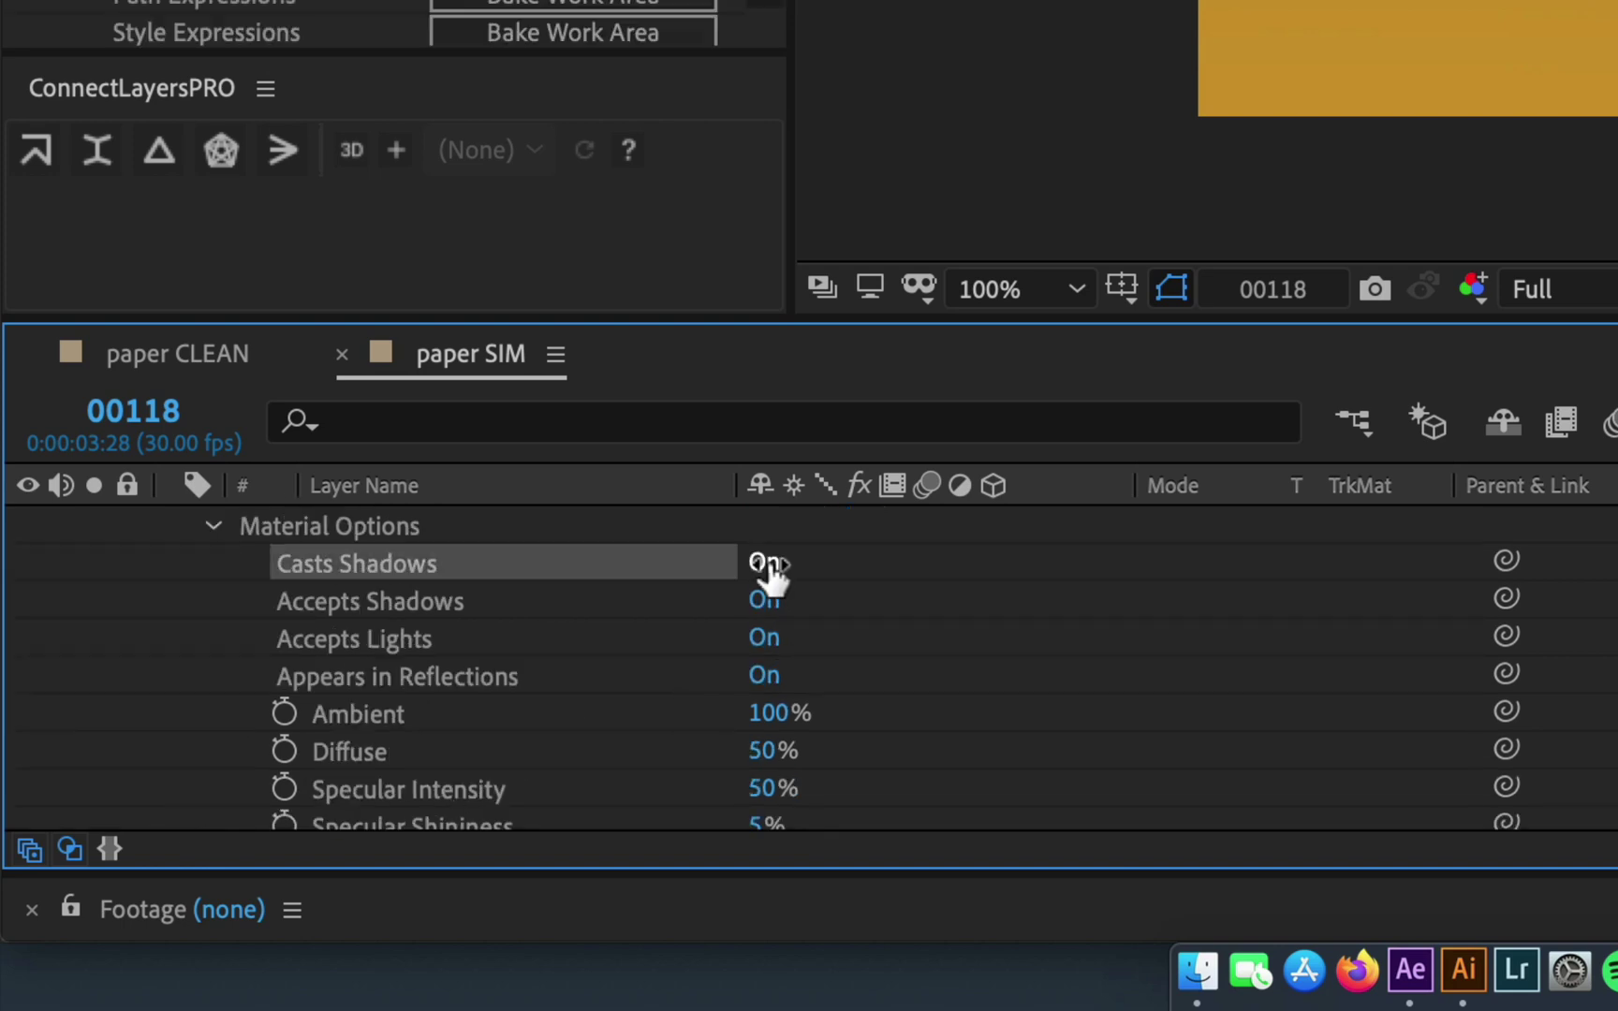
pyautogui.click(985, 643)
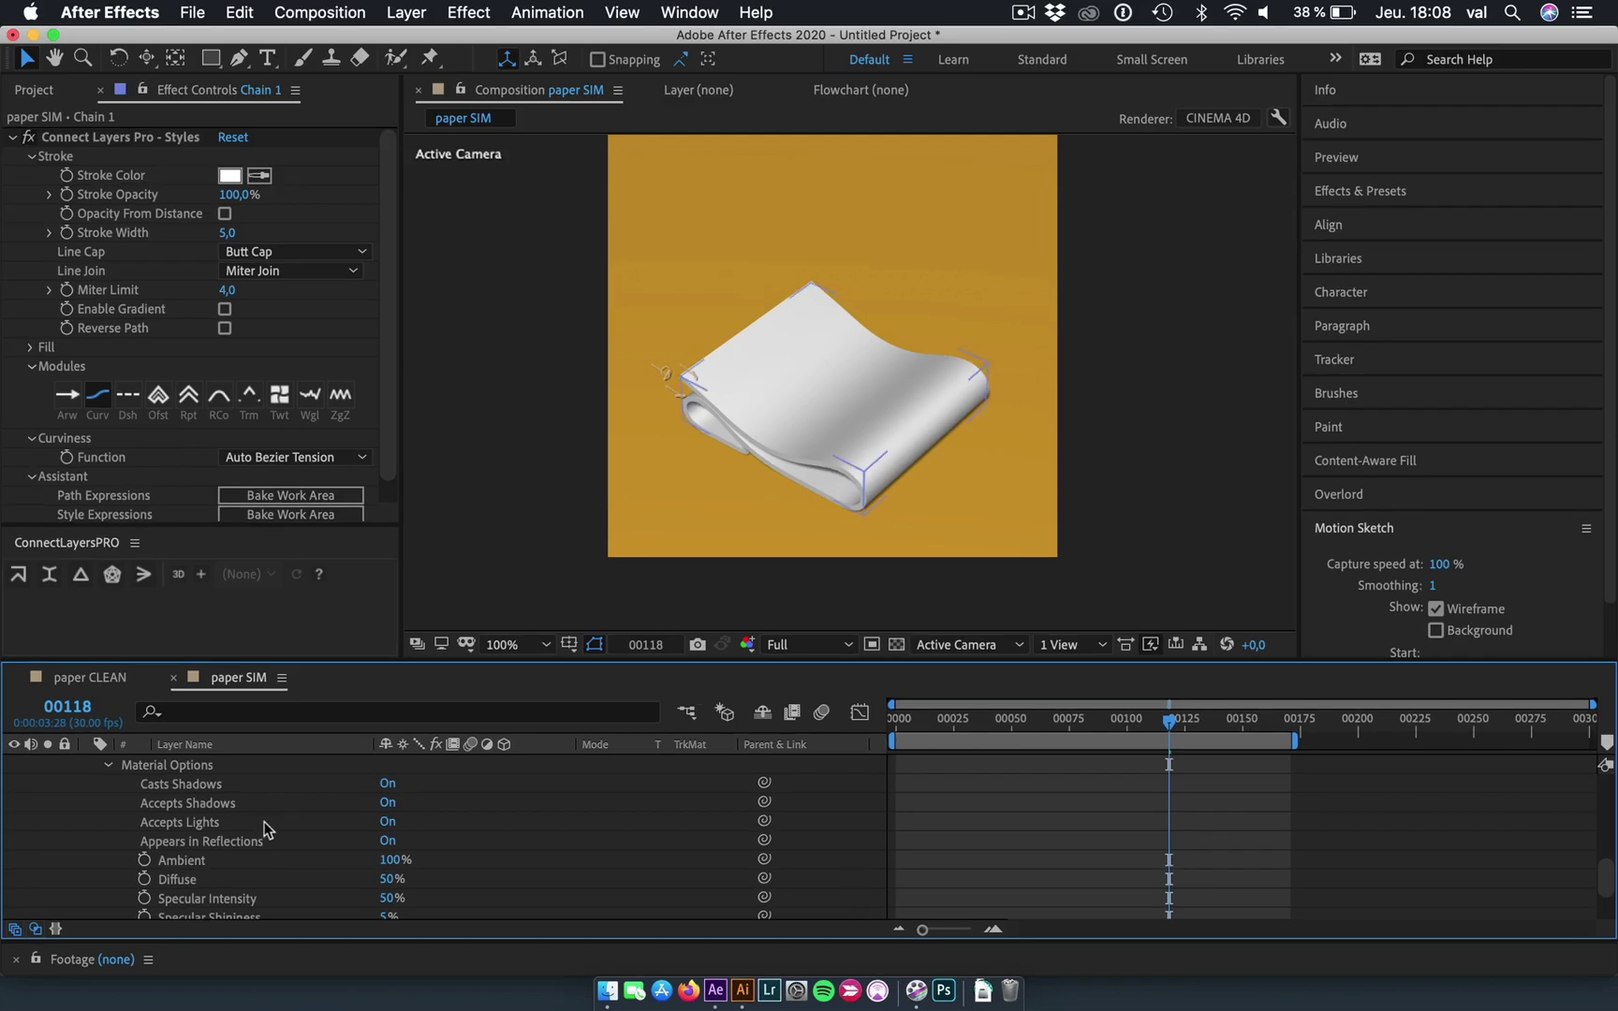
# Select Chain 1, frame its curled edge up close, and re-expand its top-level groups.
pyautogui.scroll(10, 264, 828)
pyautogui.scroll(-1, 264, 828)
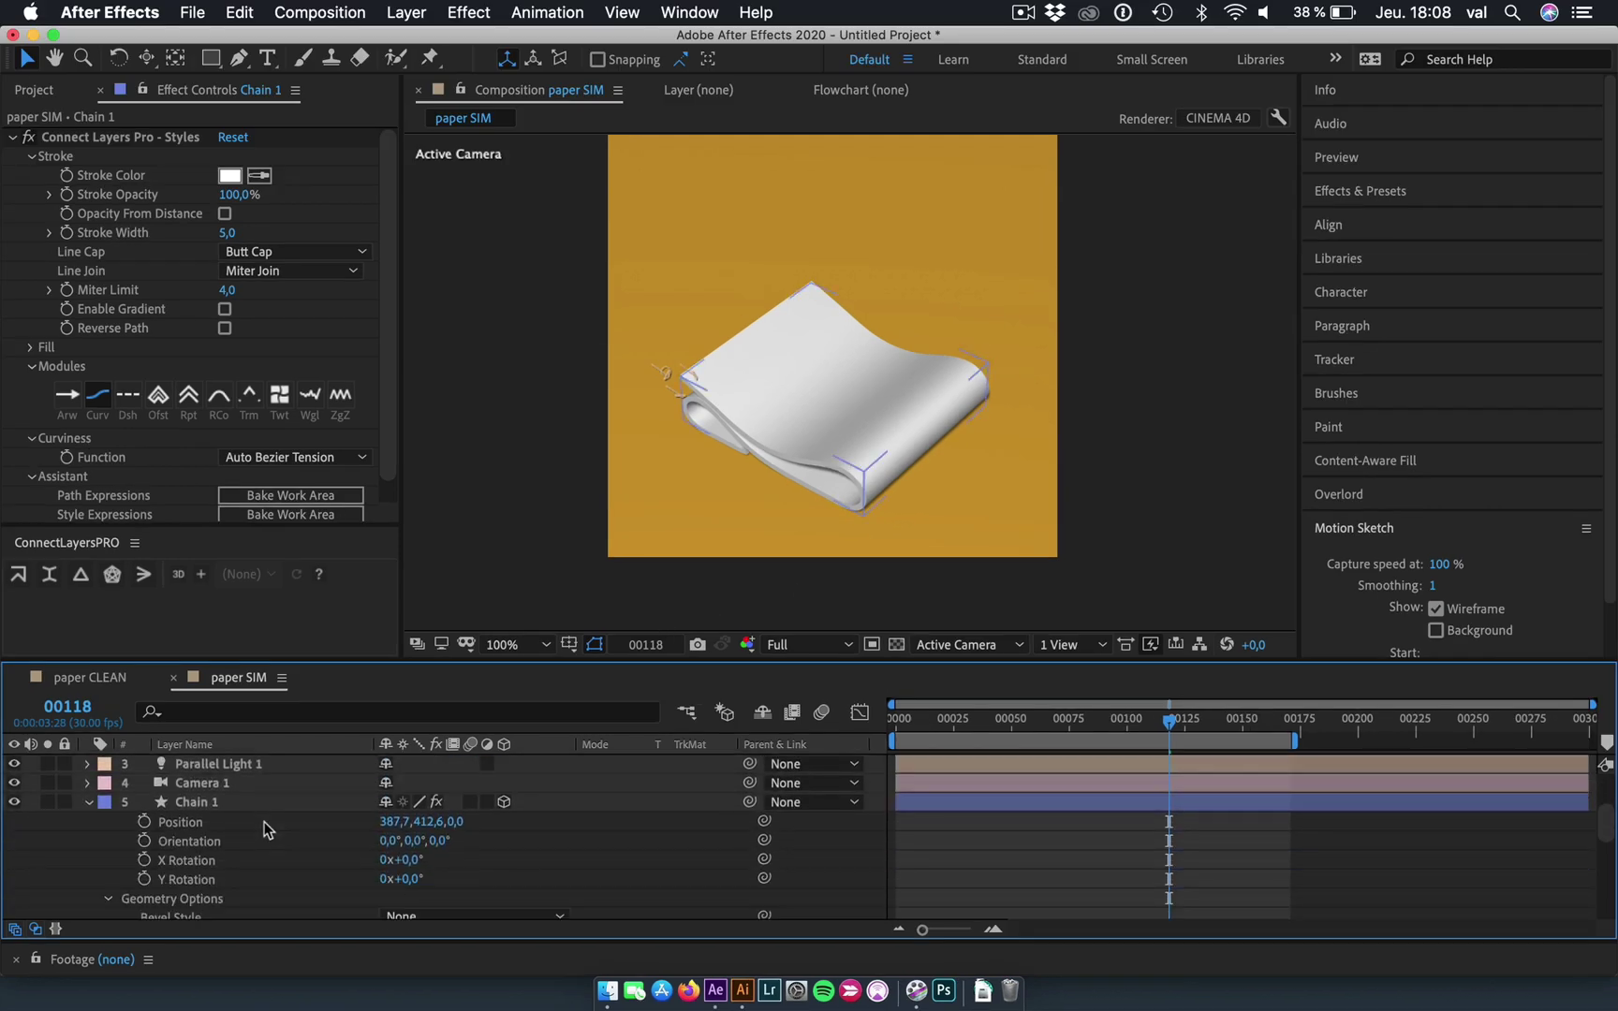
pyautogui.click(205, 806)
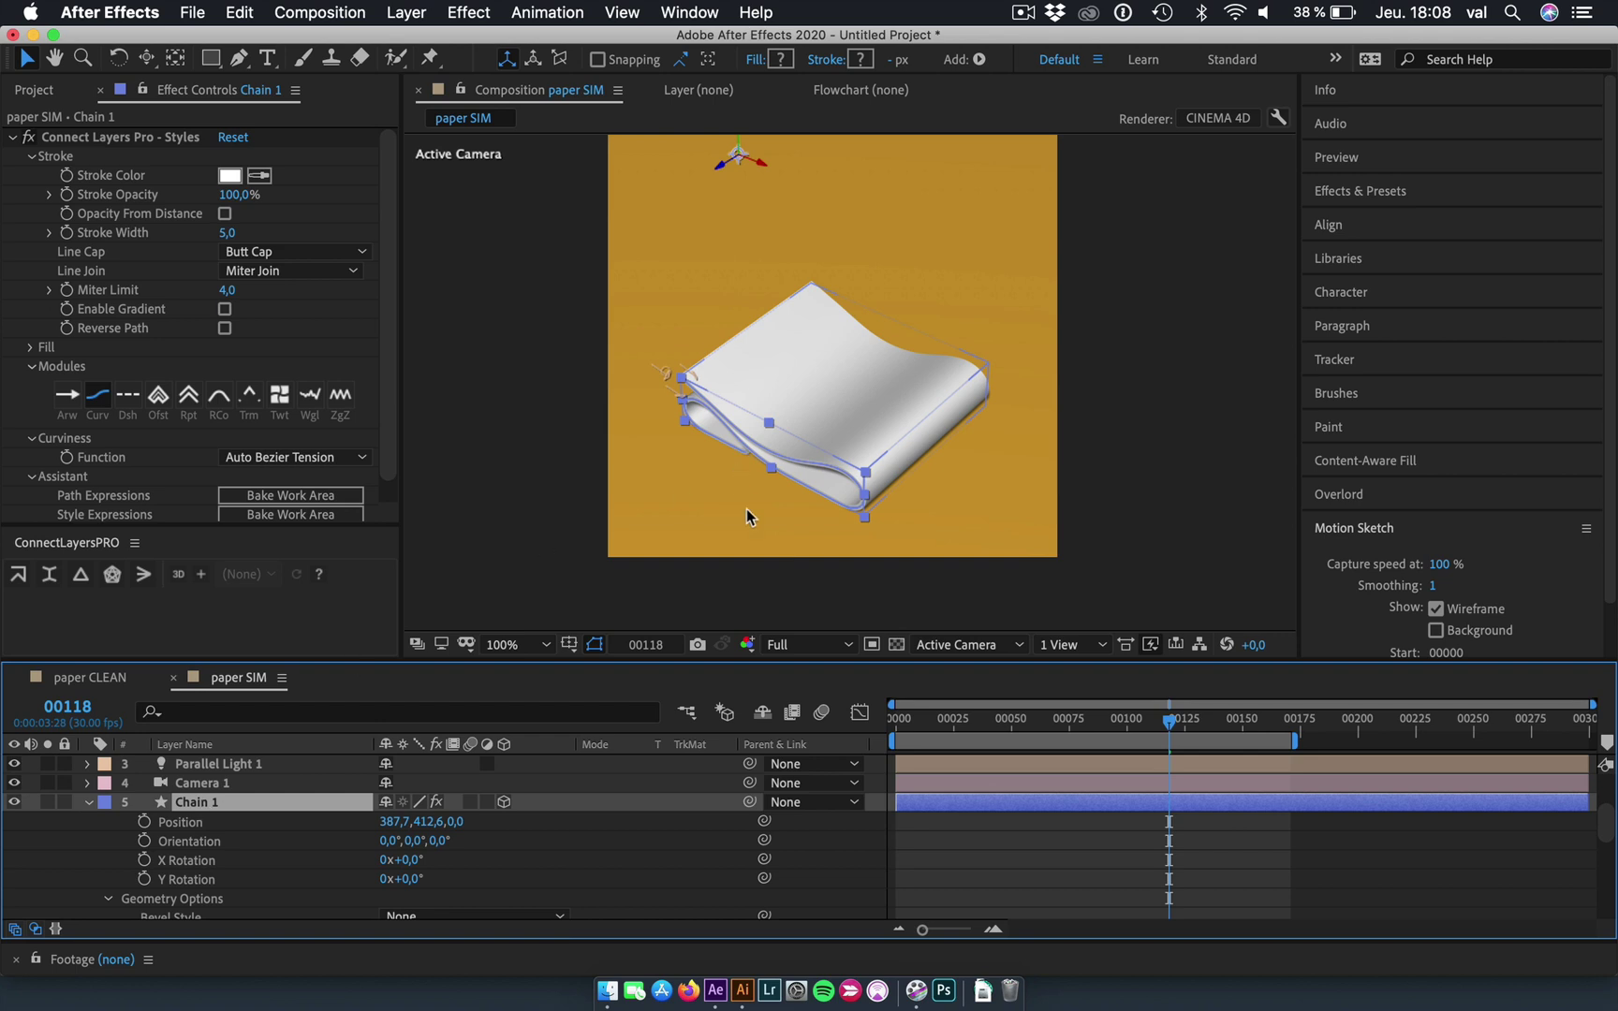
pyautogui.scroll(2, 809, 477)
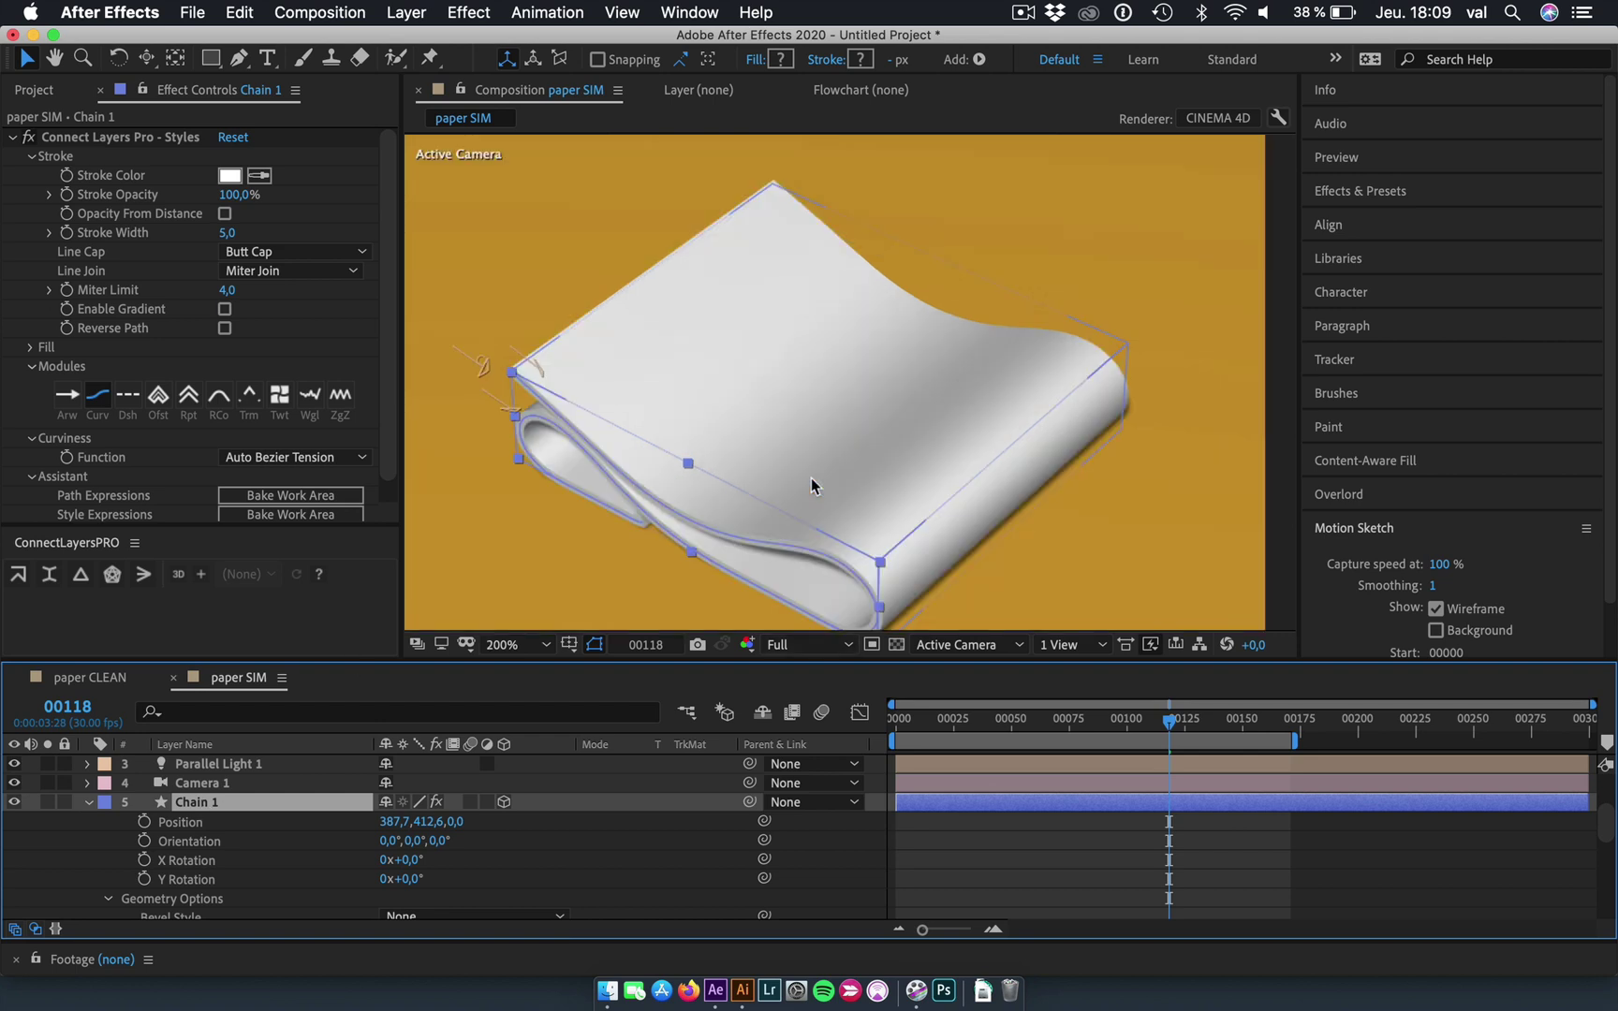
pyautogui.scroll(2, 809, 477)
pyautogui.scroll(-2, 812, 444)
pyautogui.moveTo(766, 502); pyautogui.dragTo(766, 382)
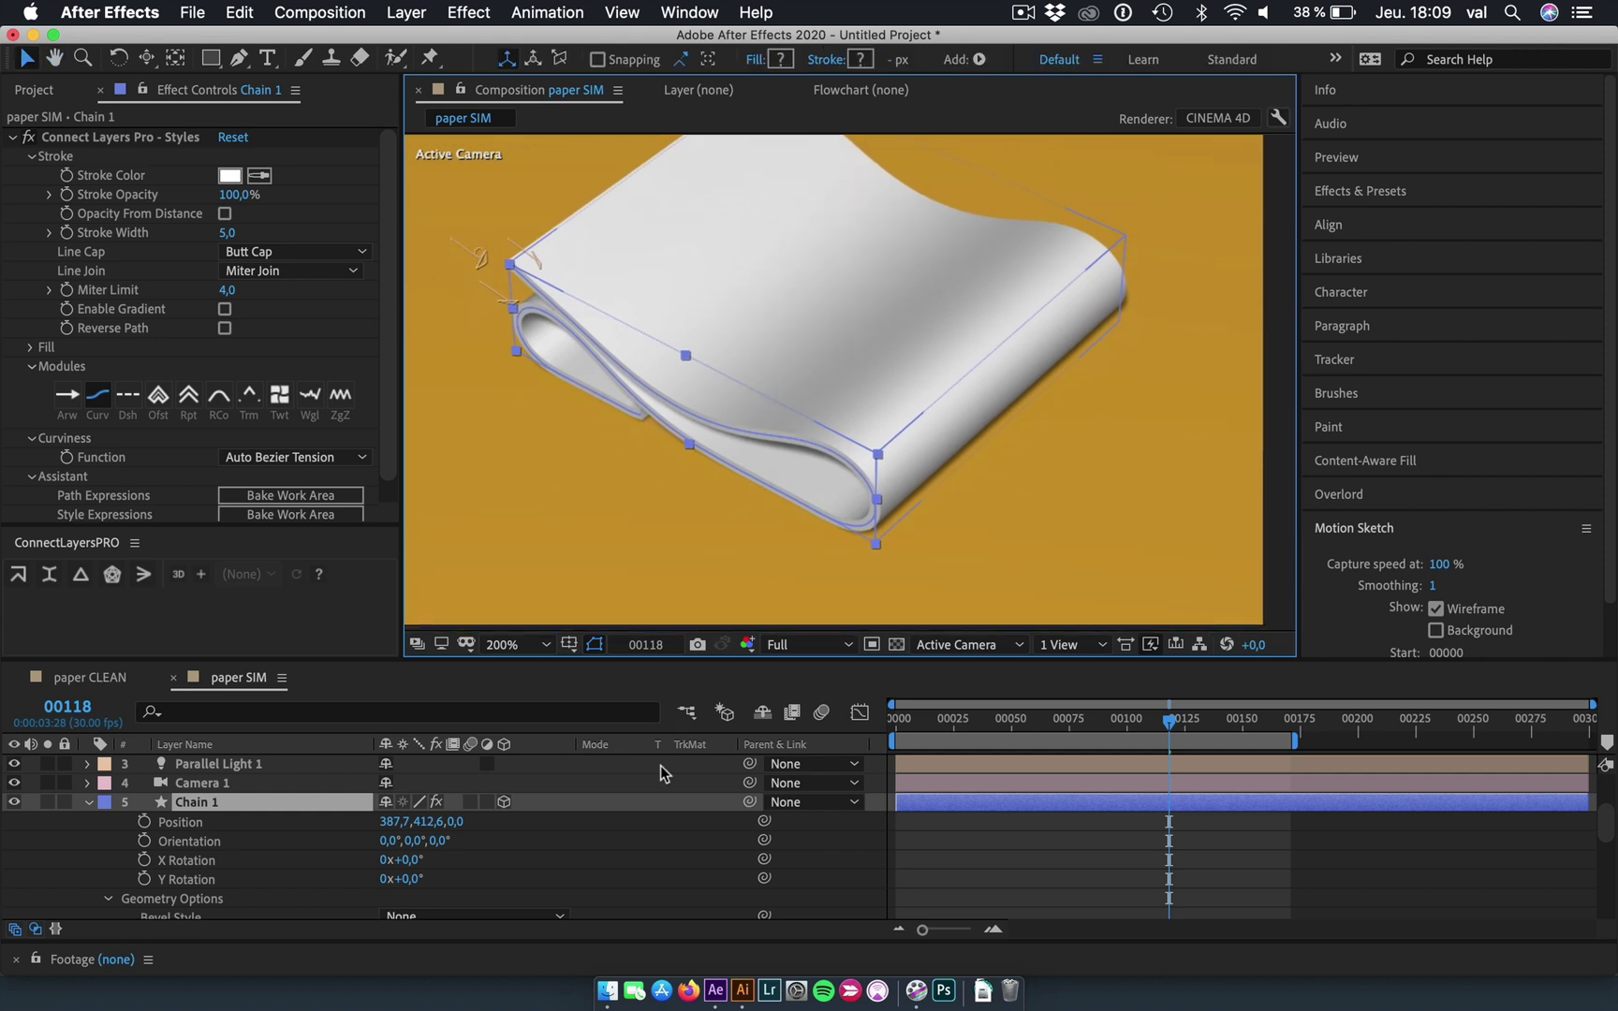
pyautogui.click(604, 869)
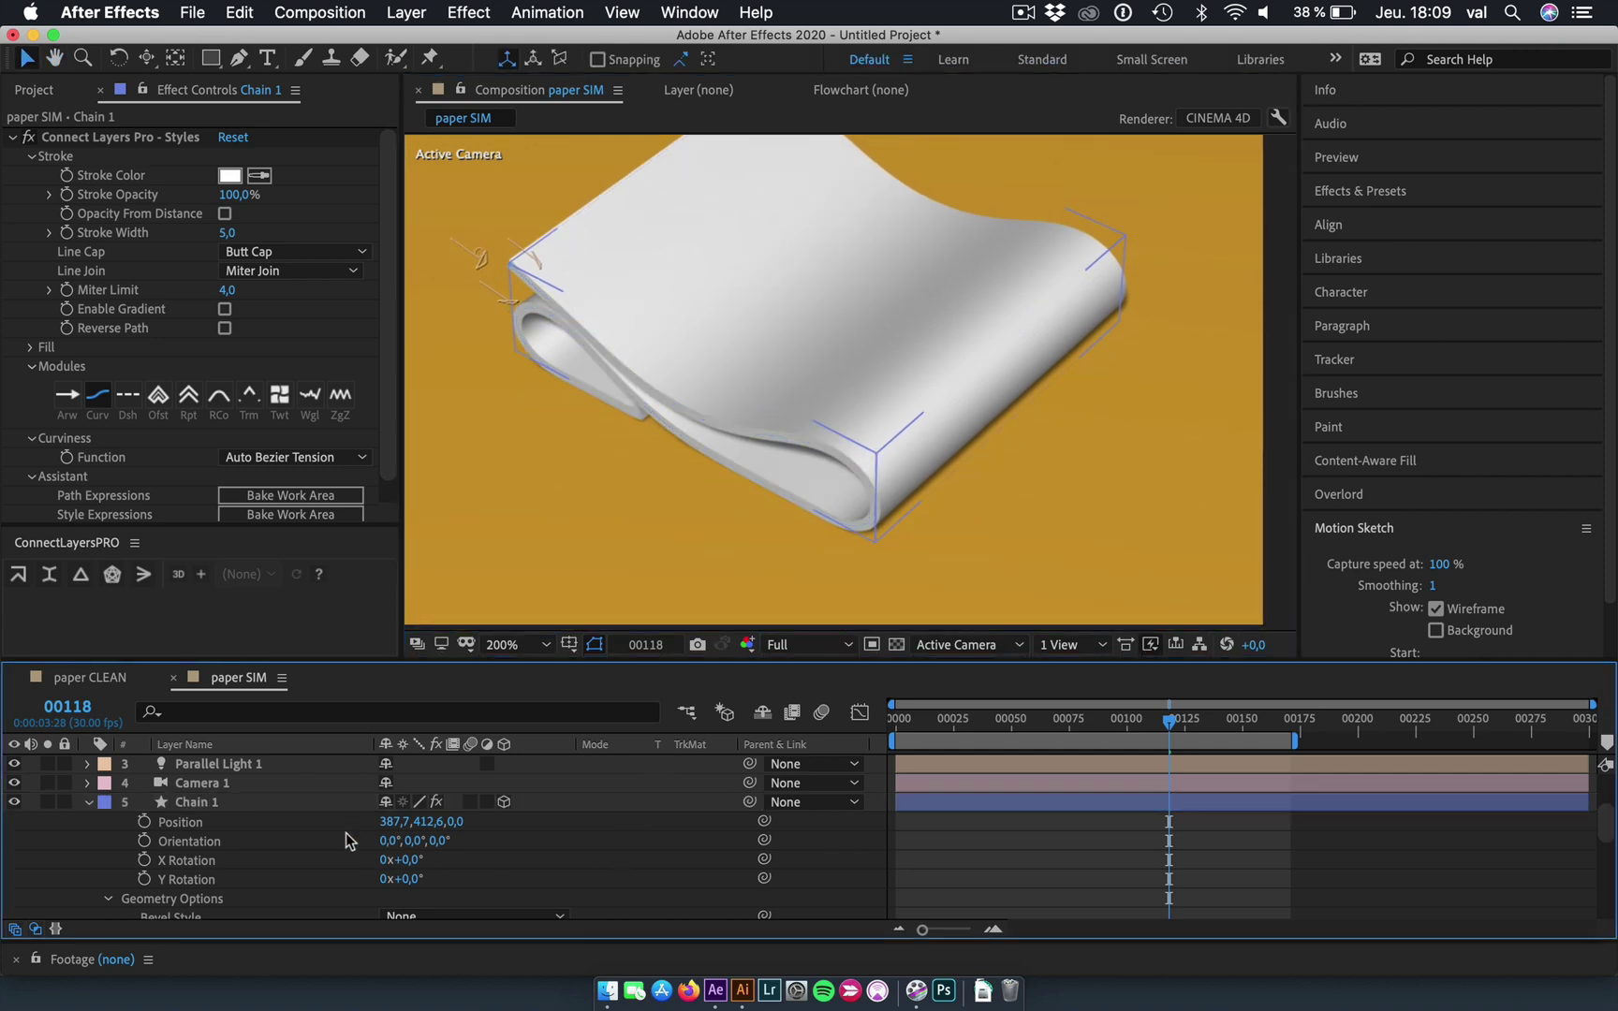
pyautogui.click(90, 802)
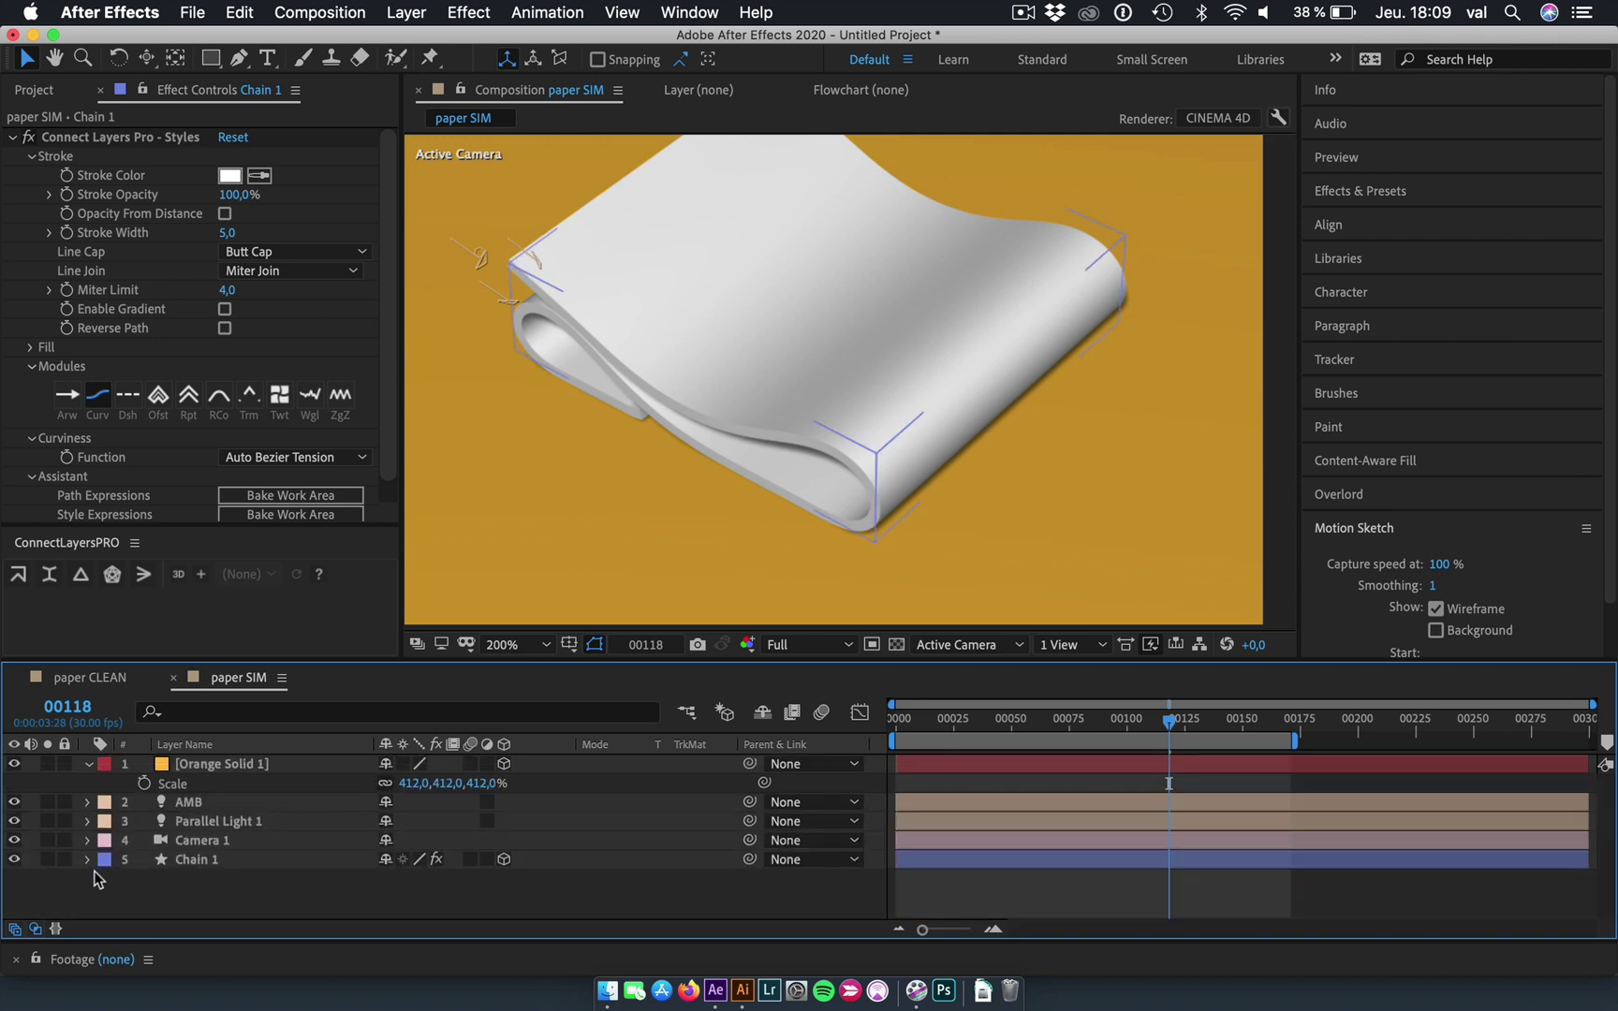
pyautogui.click(85, 868)
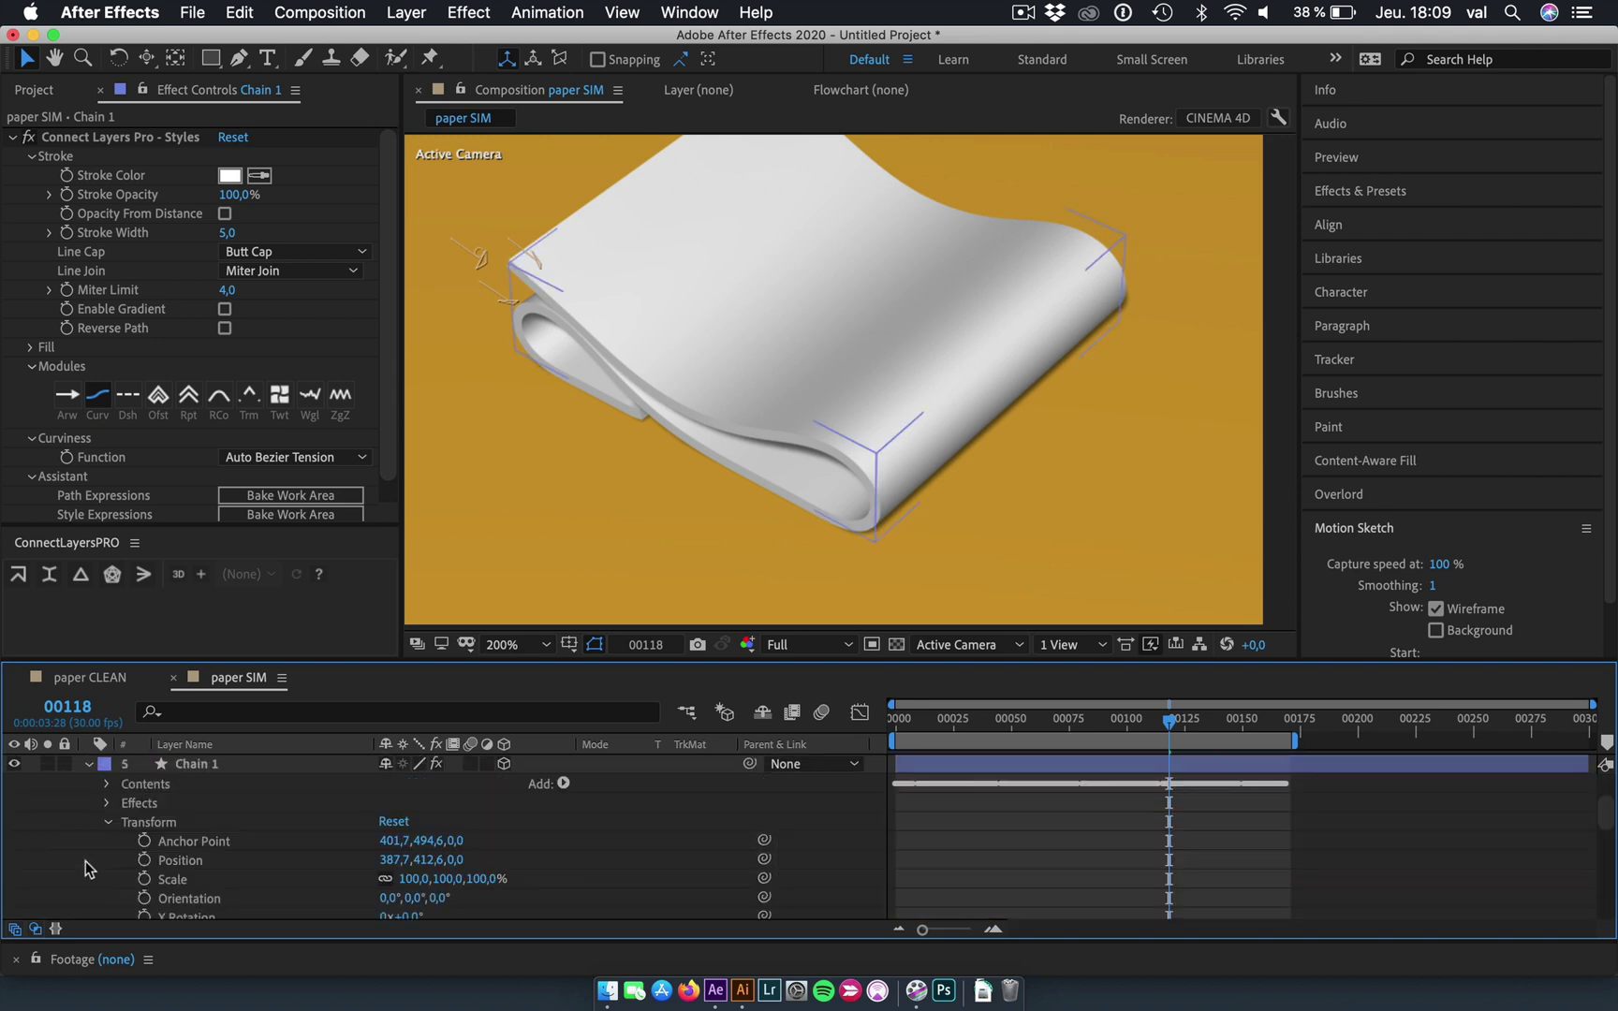
# Add a Front Color material option to Chain 1's Contents.
pyautogui.click(108, 784)
pyautogui.click(168, 802)
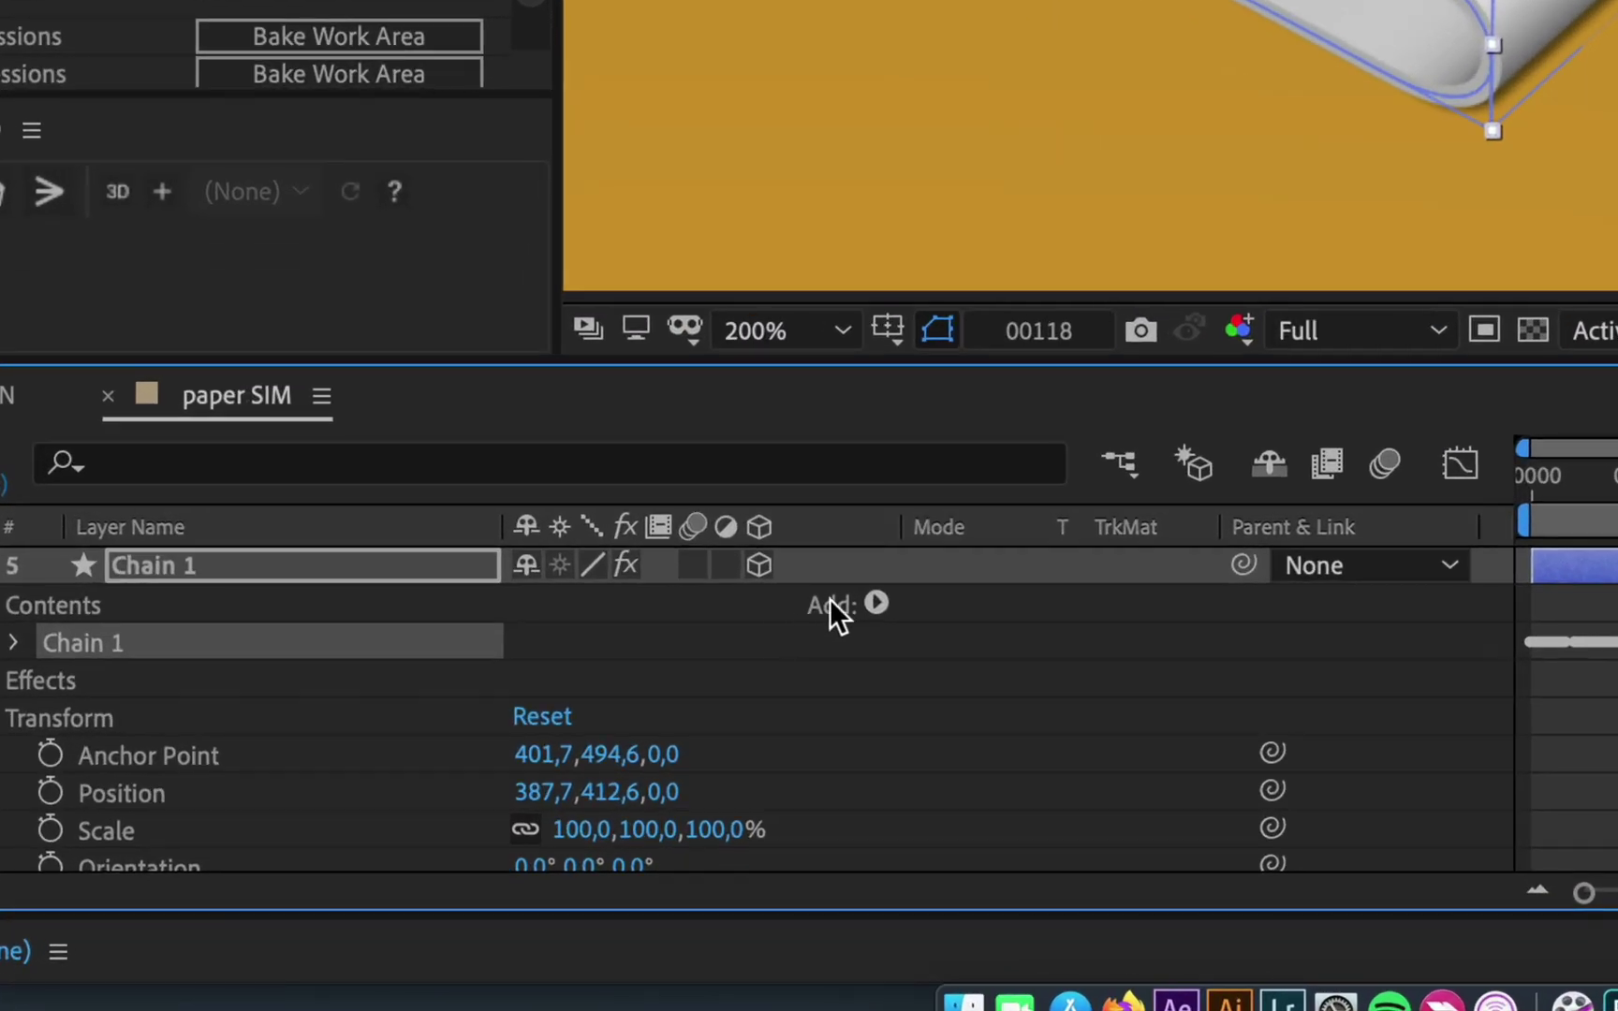
pyautogui.click(871, 603)
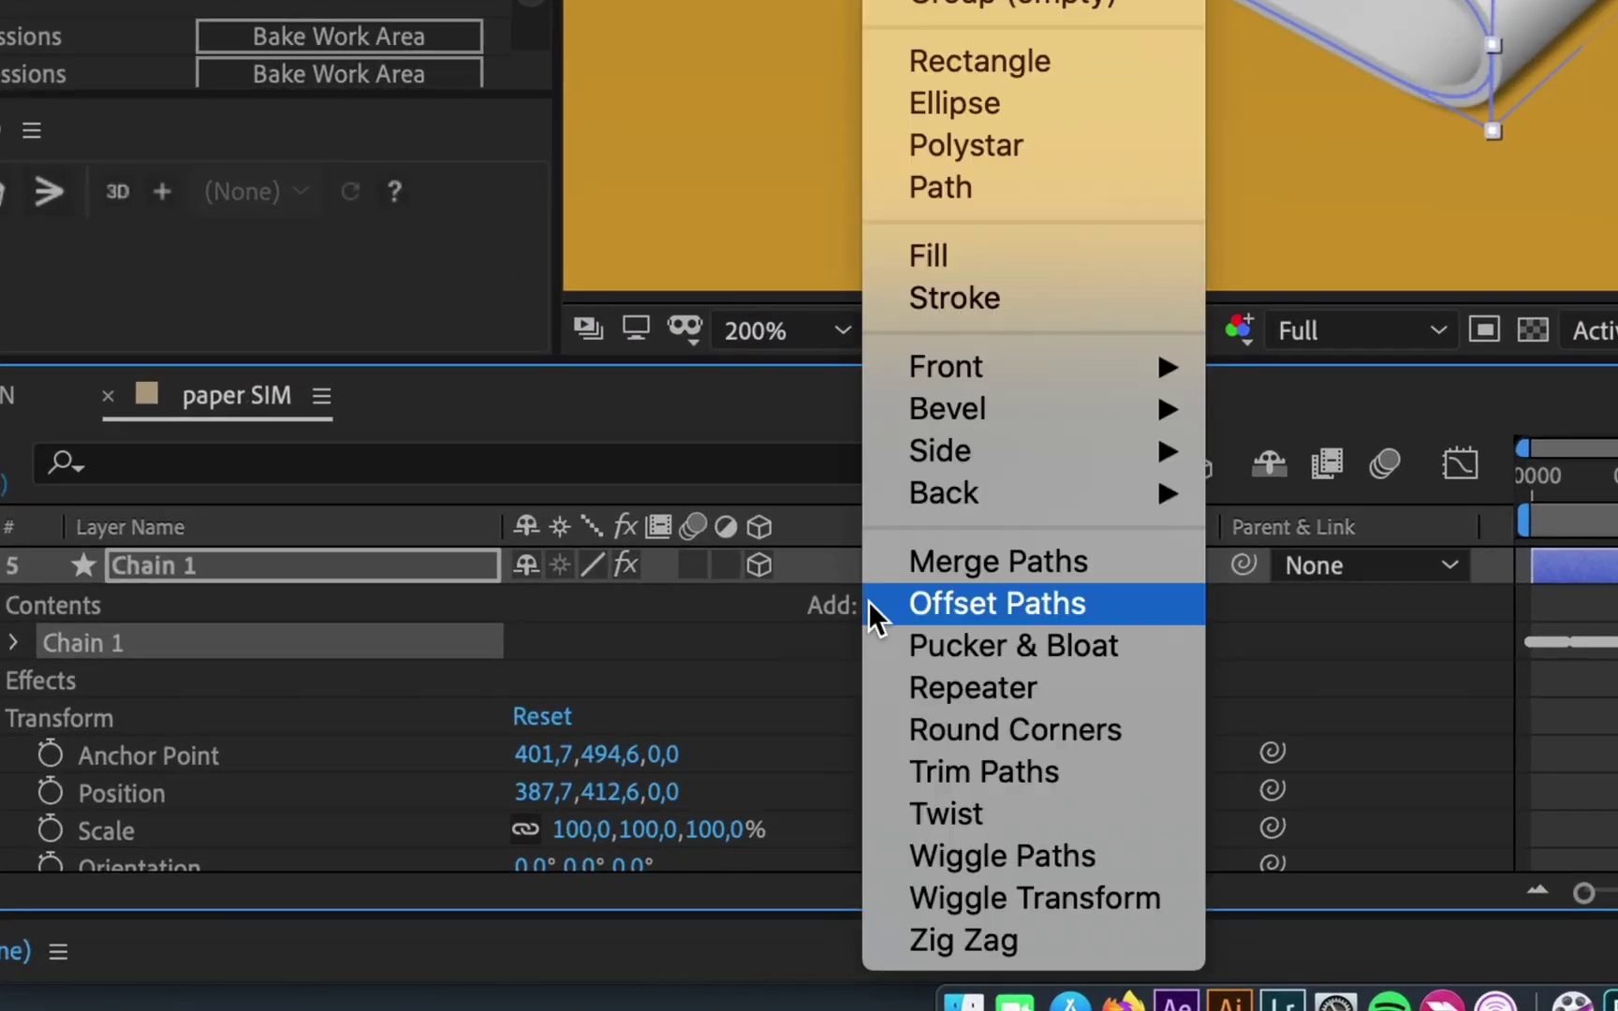
pyautogui.moveTo(1109, 379)
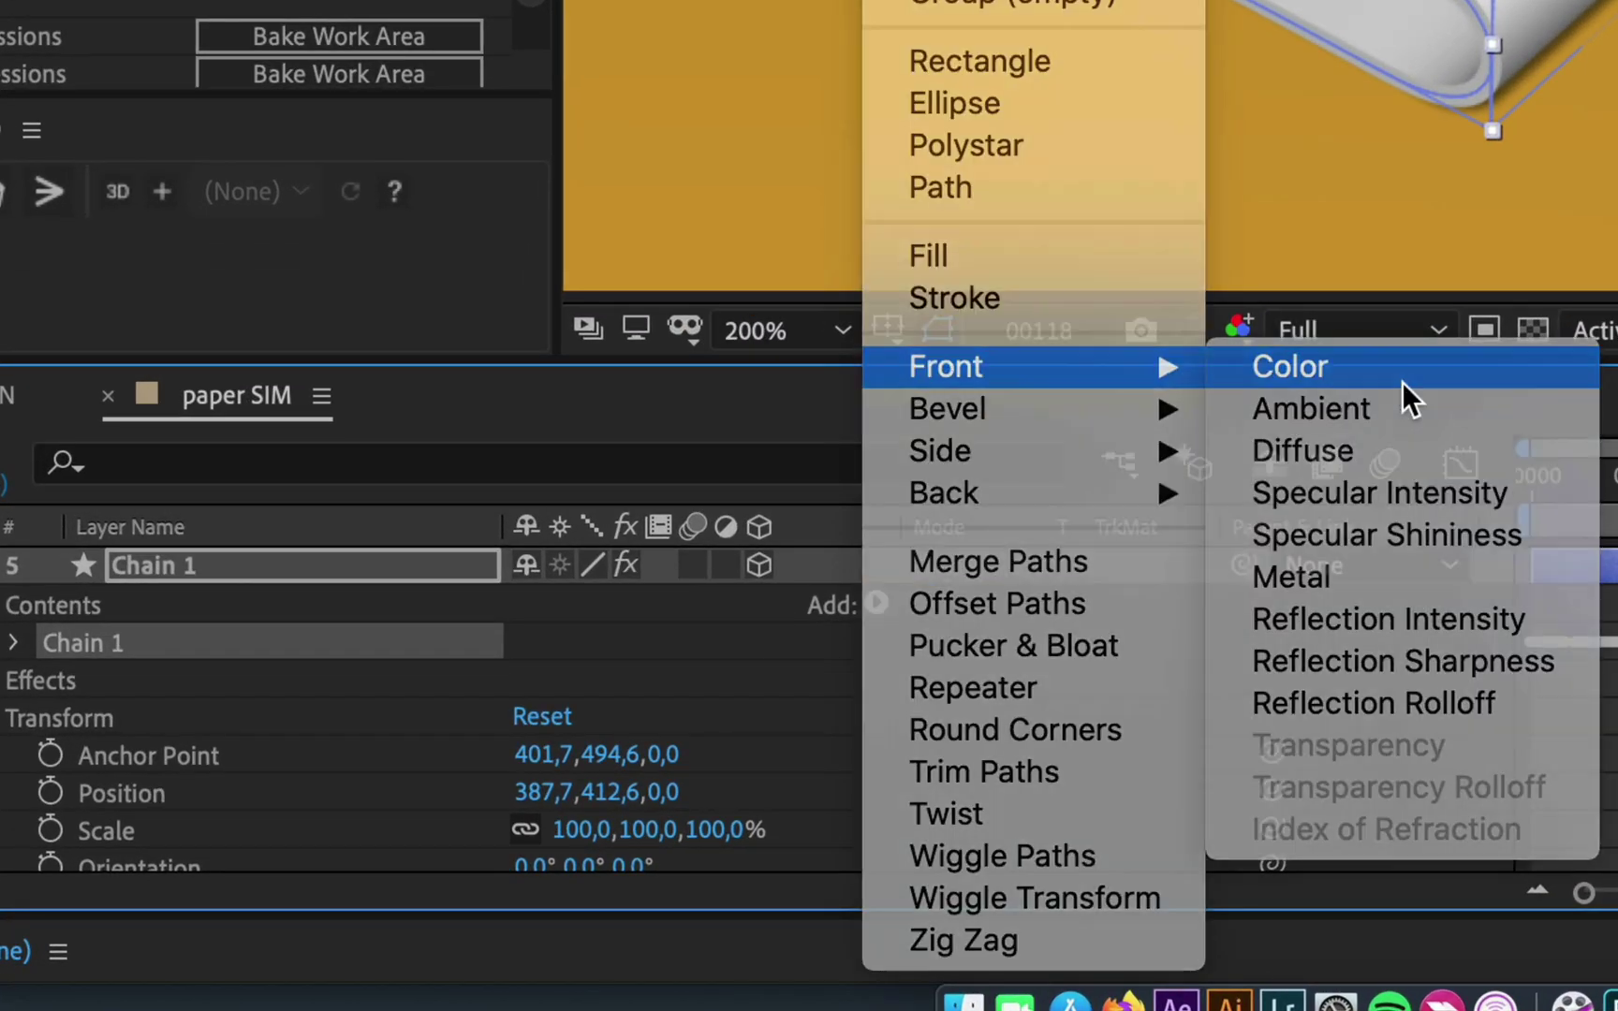
pyautogui.click(1401, 380)
pyautogui.click(887, 732)
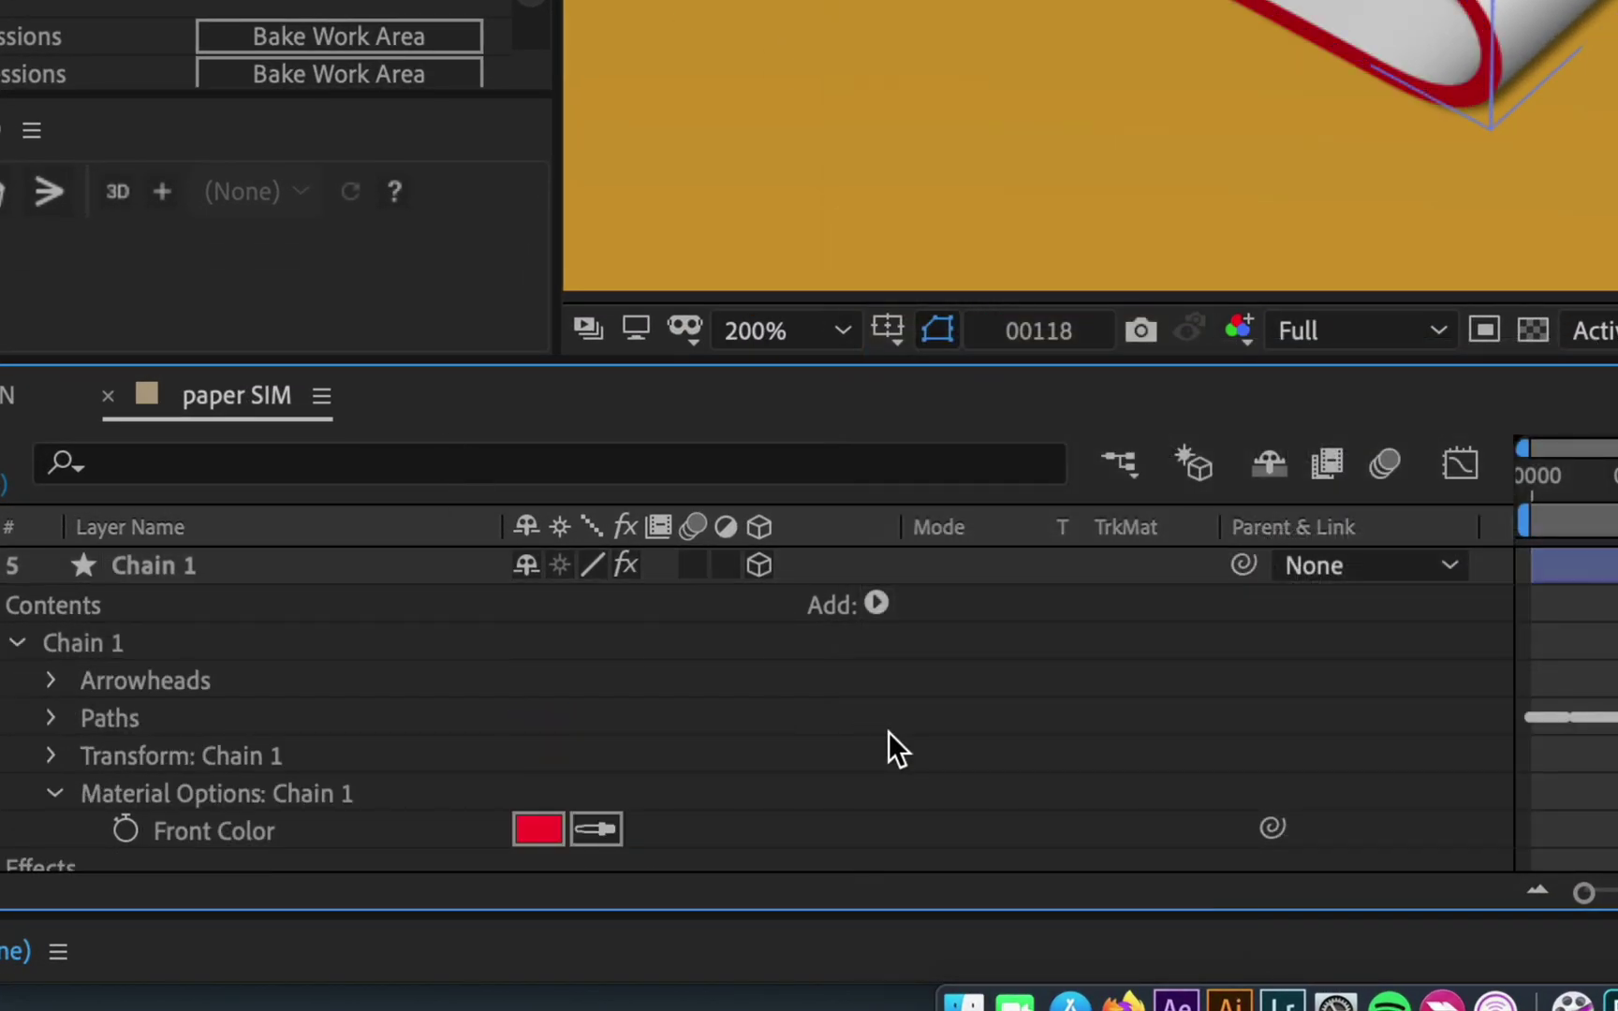
# Change the front colour from red to blue 0099FF and zoom back out.
pyautogui.click(550, 834)
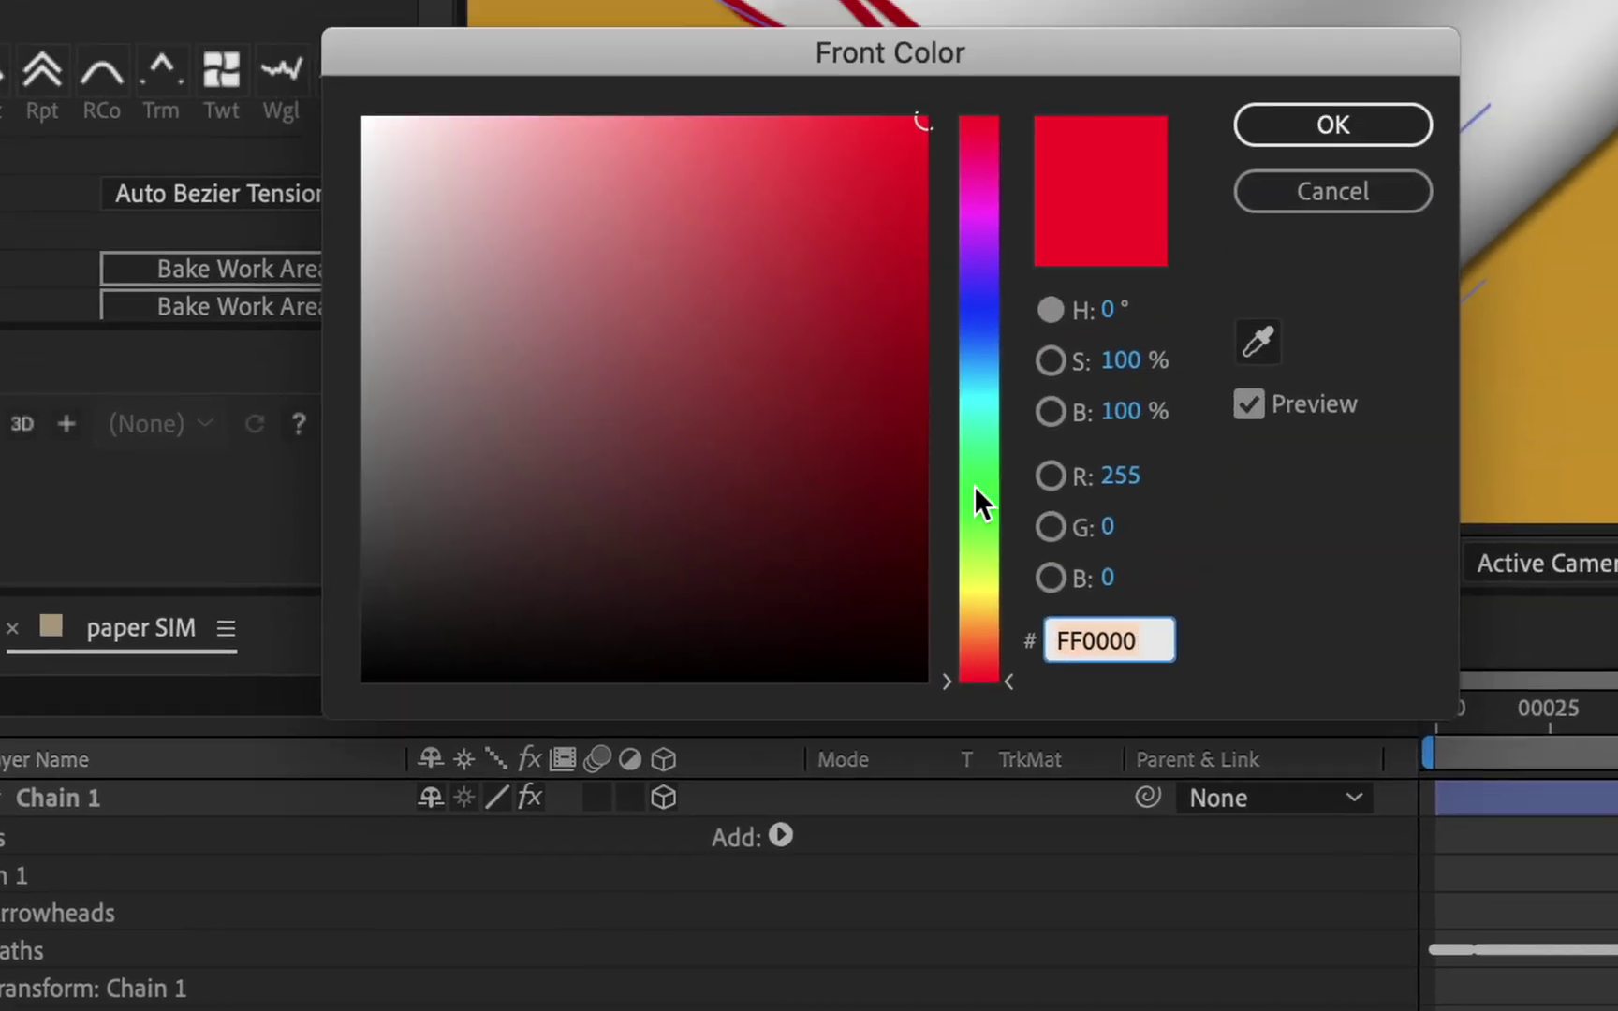
pyautogui.click(876, 622)
pyautogui.moveTo(877, 624); pyautogui.dragTo(876, 627)
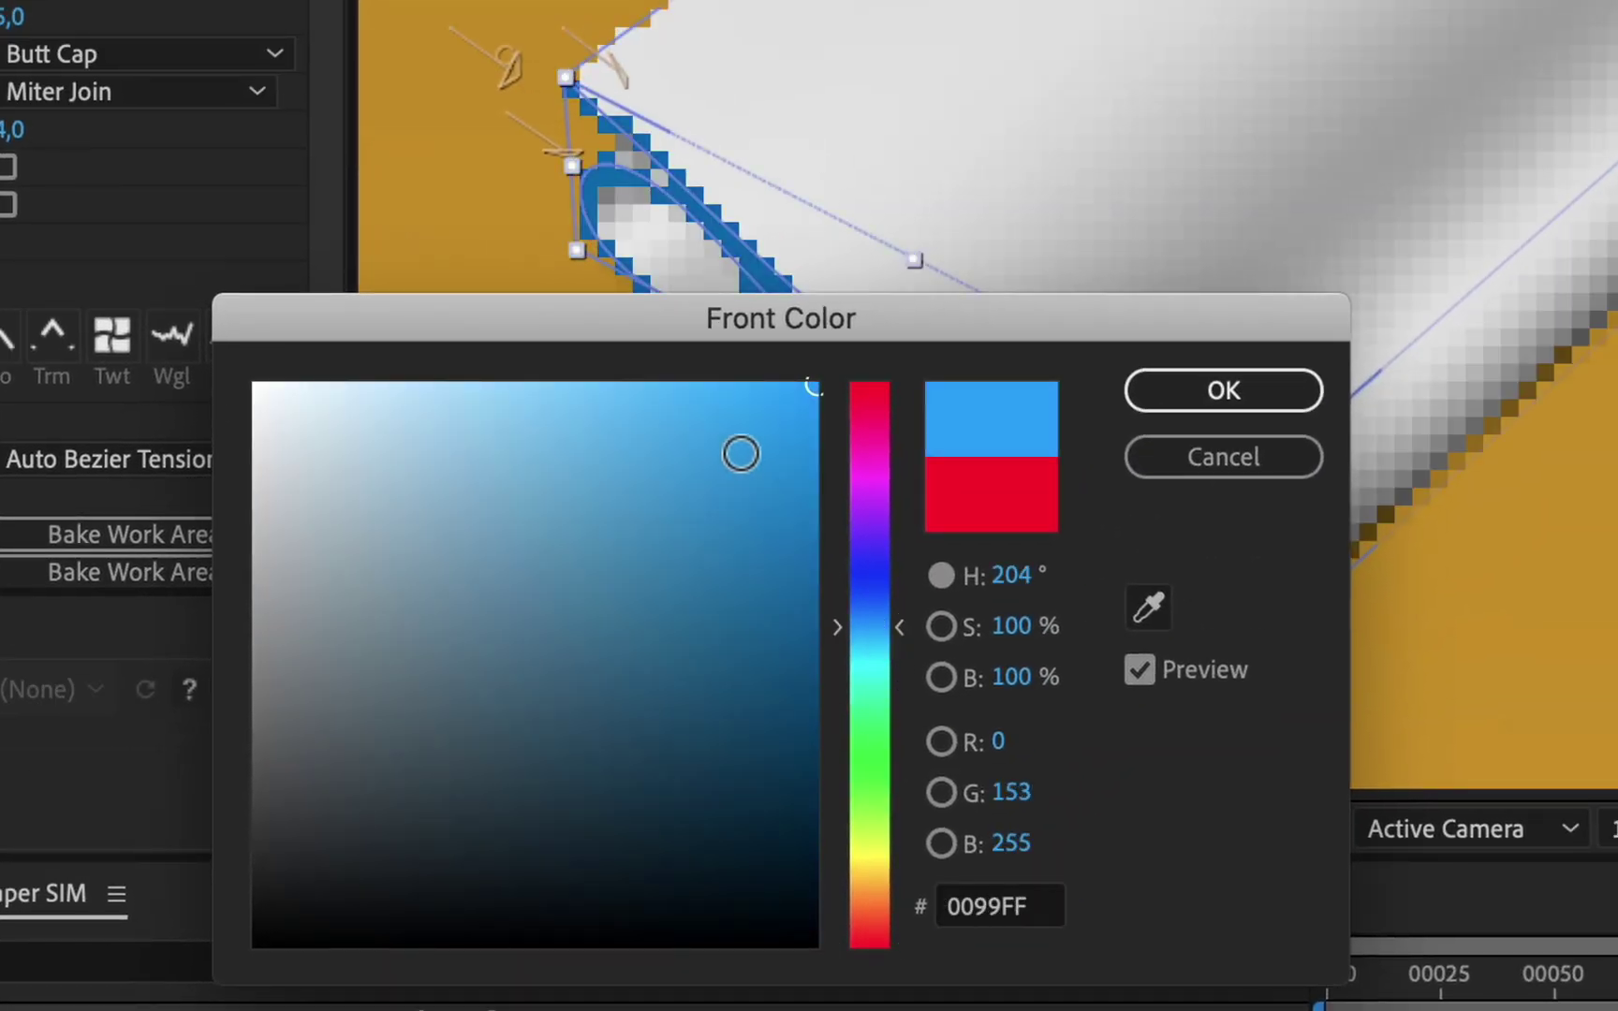
pyautogui.moveTo(687, 462); pyautogui.dragTo(688, 440)
pyautogui.click(1162, 398)
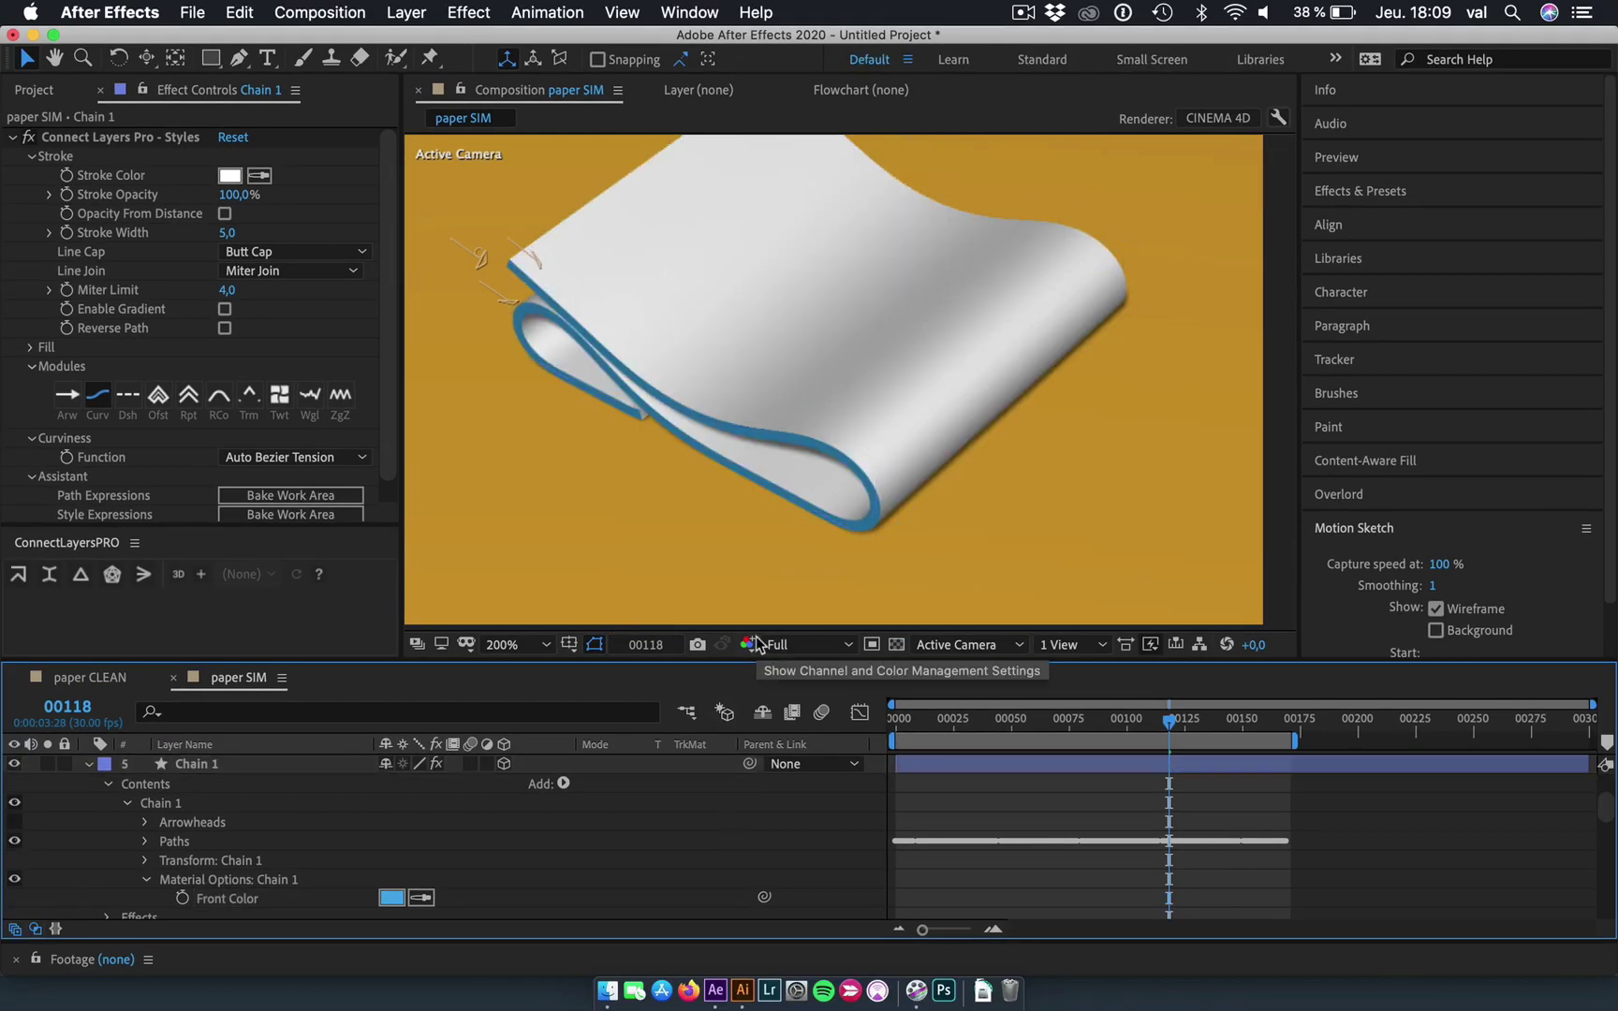
pyautogui.press(',')
pyautogui.press(',')
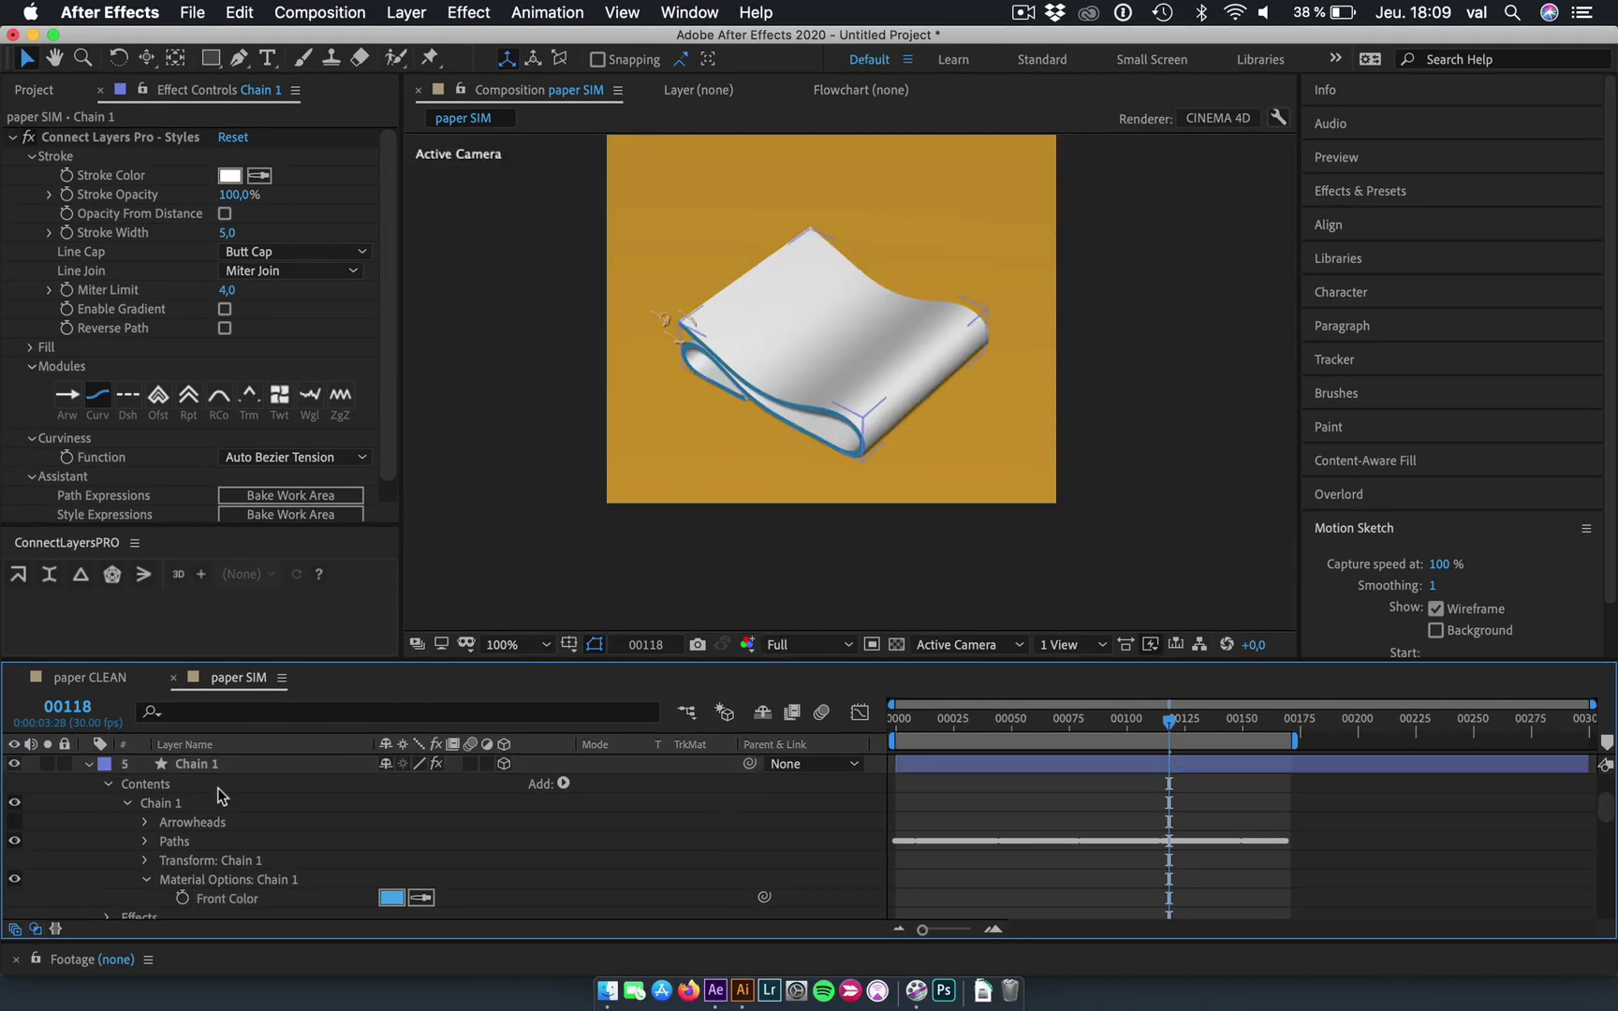
# Raise Orange Solid 1's Material Options Specular Intensity from 50% to 100%.
pyautogui.click(91, 764)
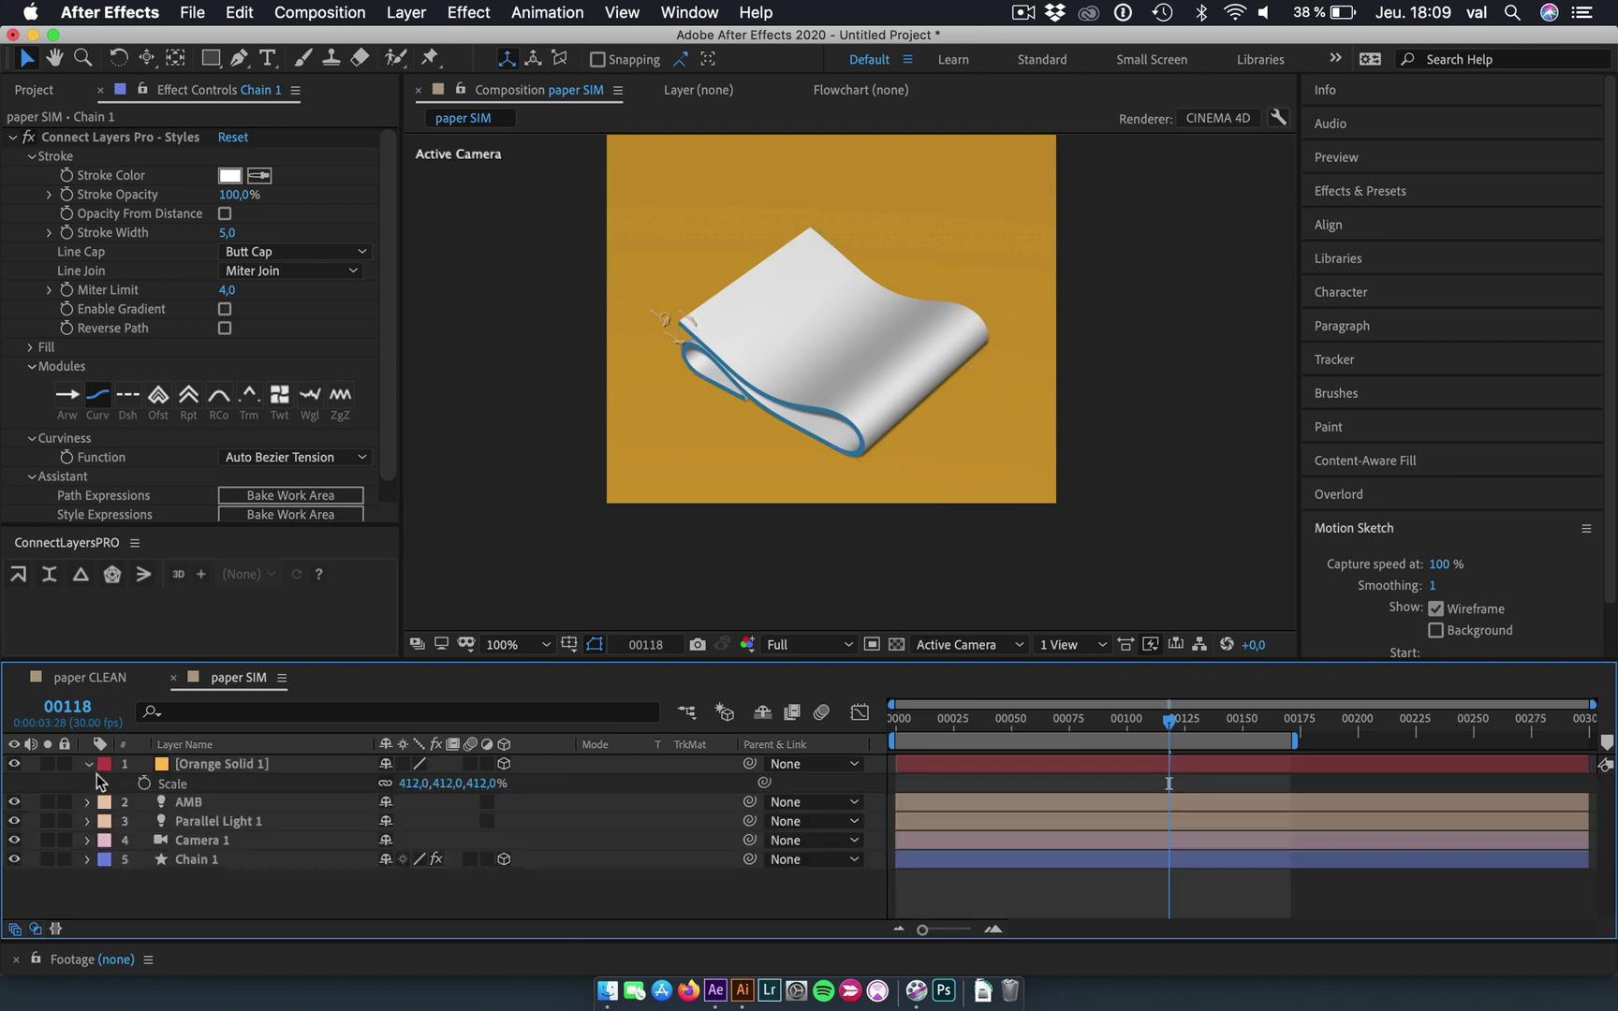
pyautogui.click(89, 764)
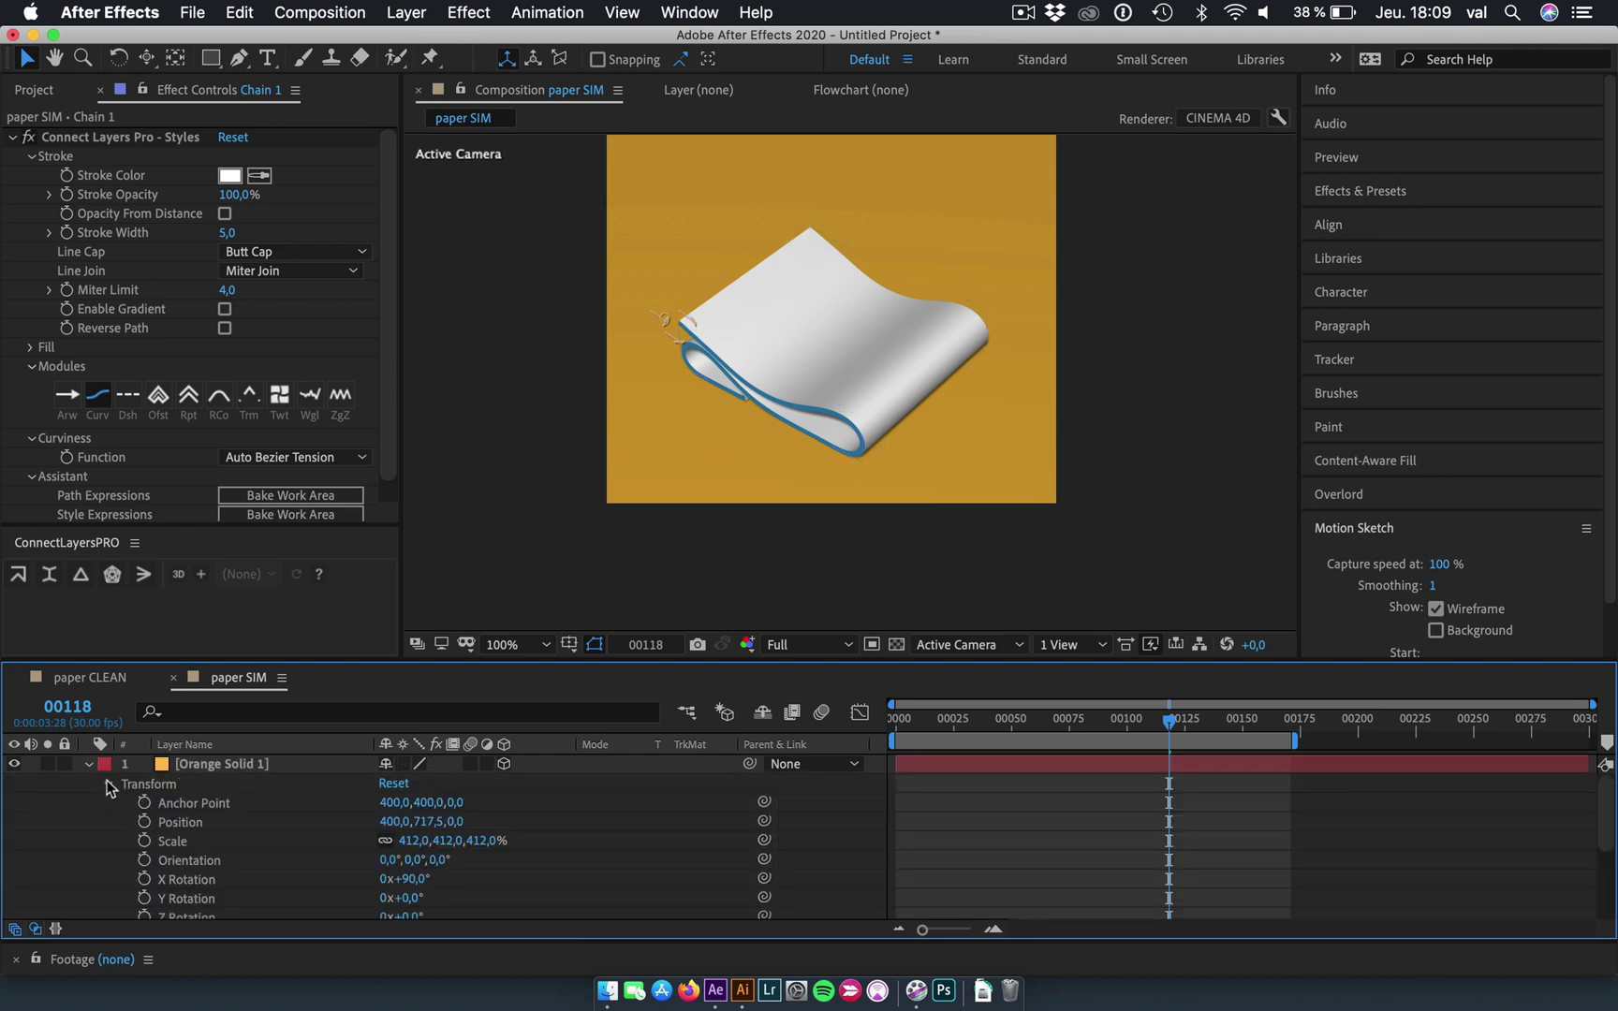
pyautogui.click(108, 787)
pyautogui.click(105, 823)
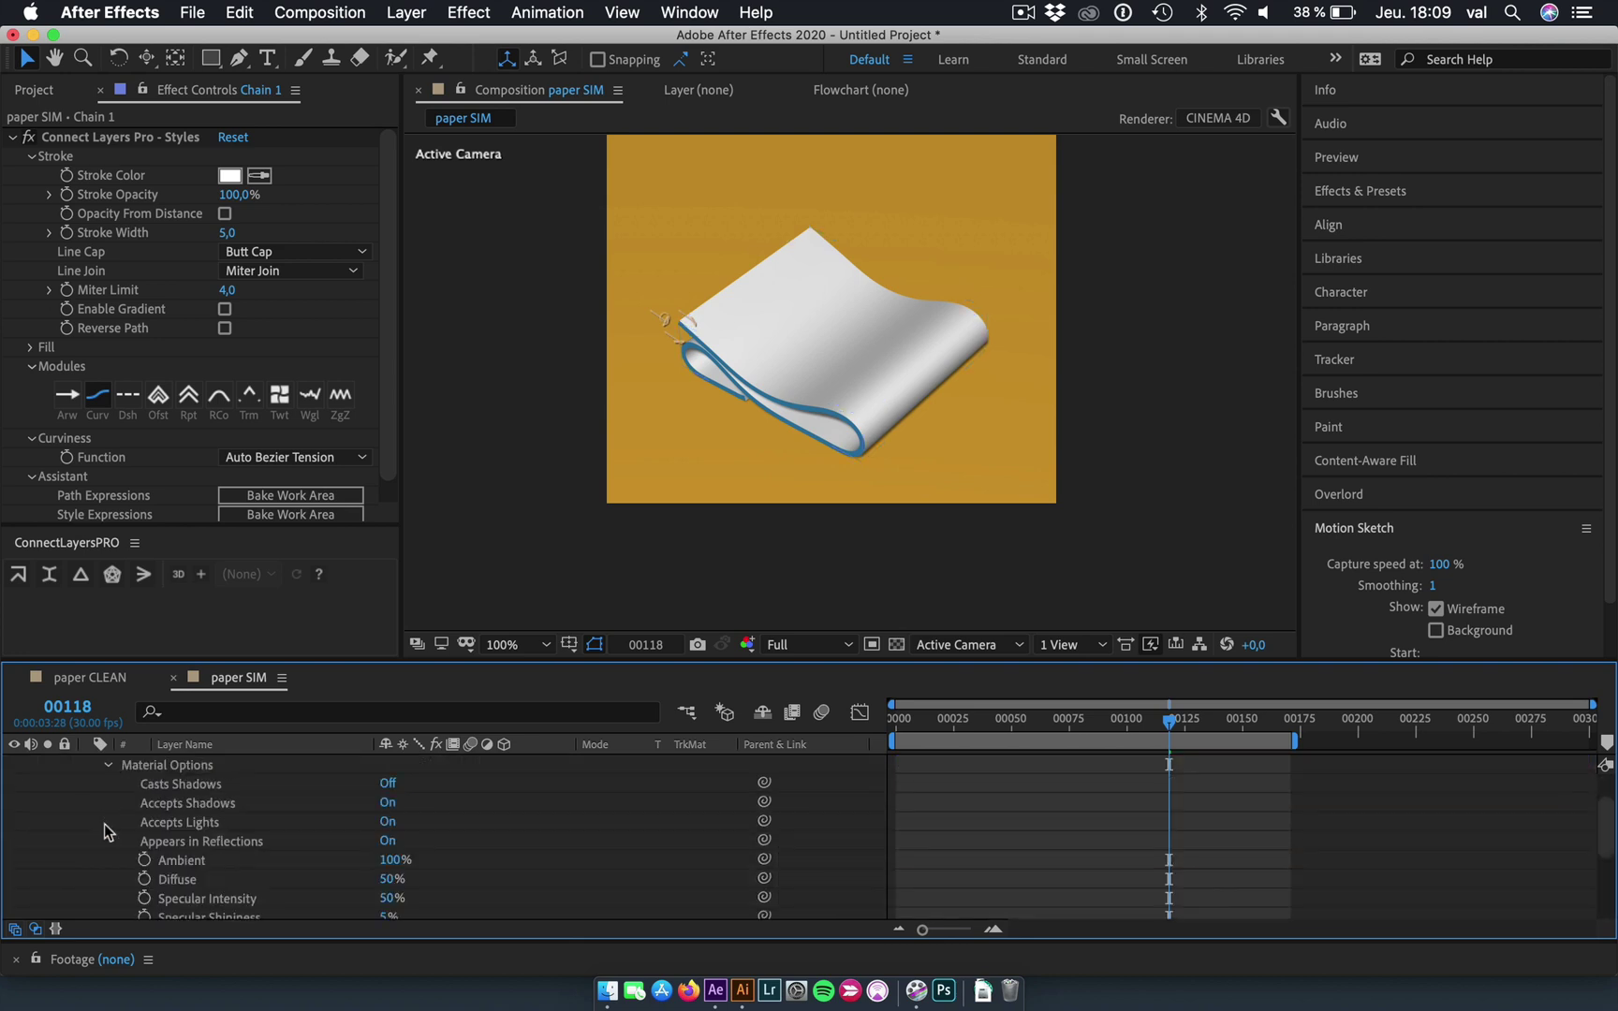
pyautogui.scroll(-2, 104, 824)
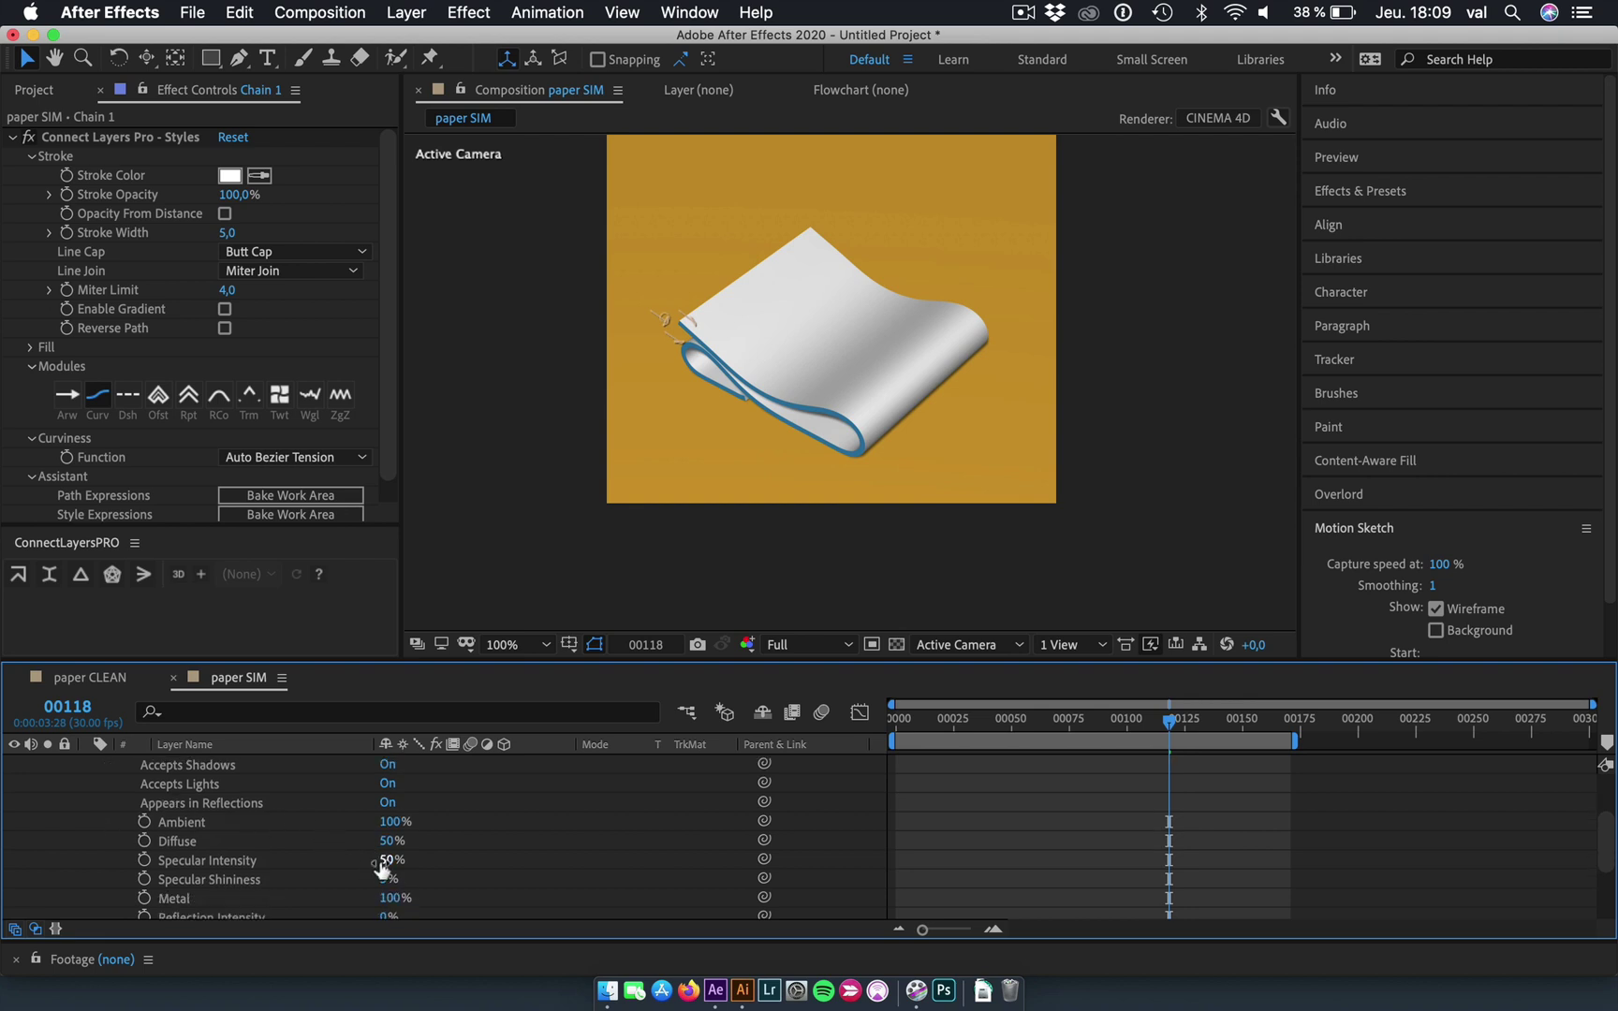
pyautogui.moveTo(386, 861); pyautogui.dragTo(482, 860)
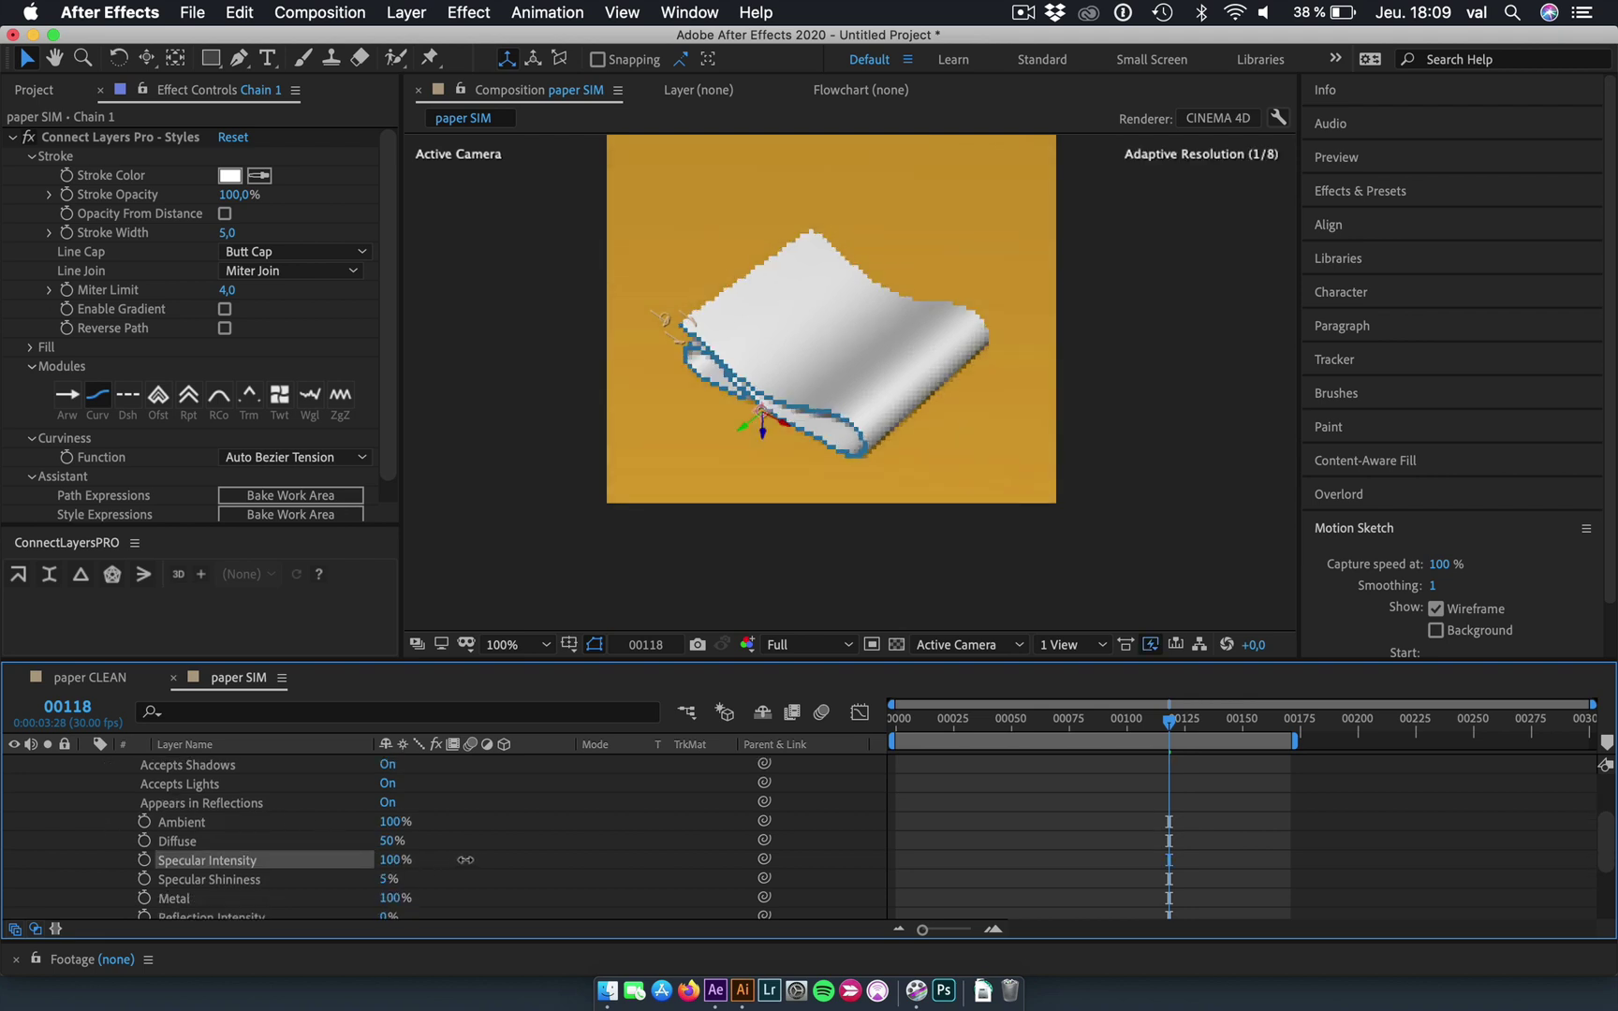
pyautogui.click(506, 847)
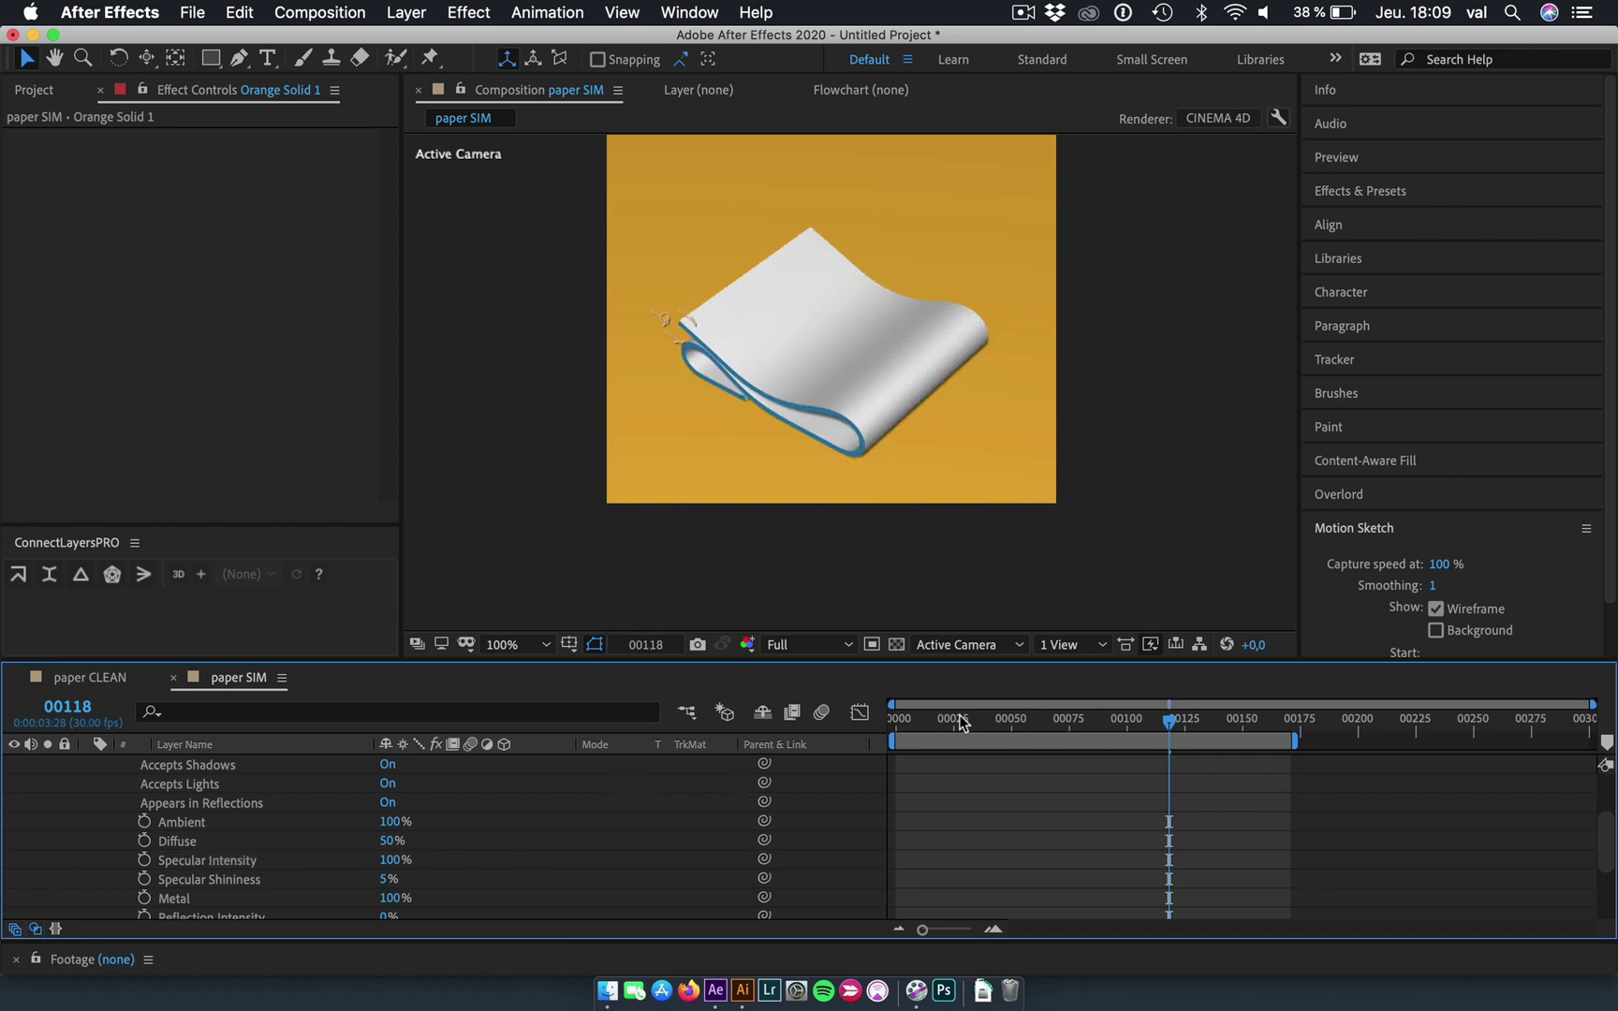
# At frame 24, set Chain 1's stroke Line Cap to Round Cap.
pyautogui.moveTo(962, 723); pyautogui.dragTo(894, 725)
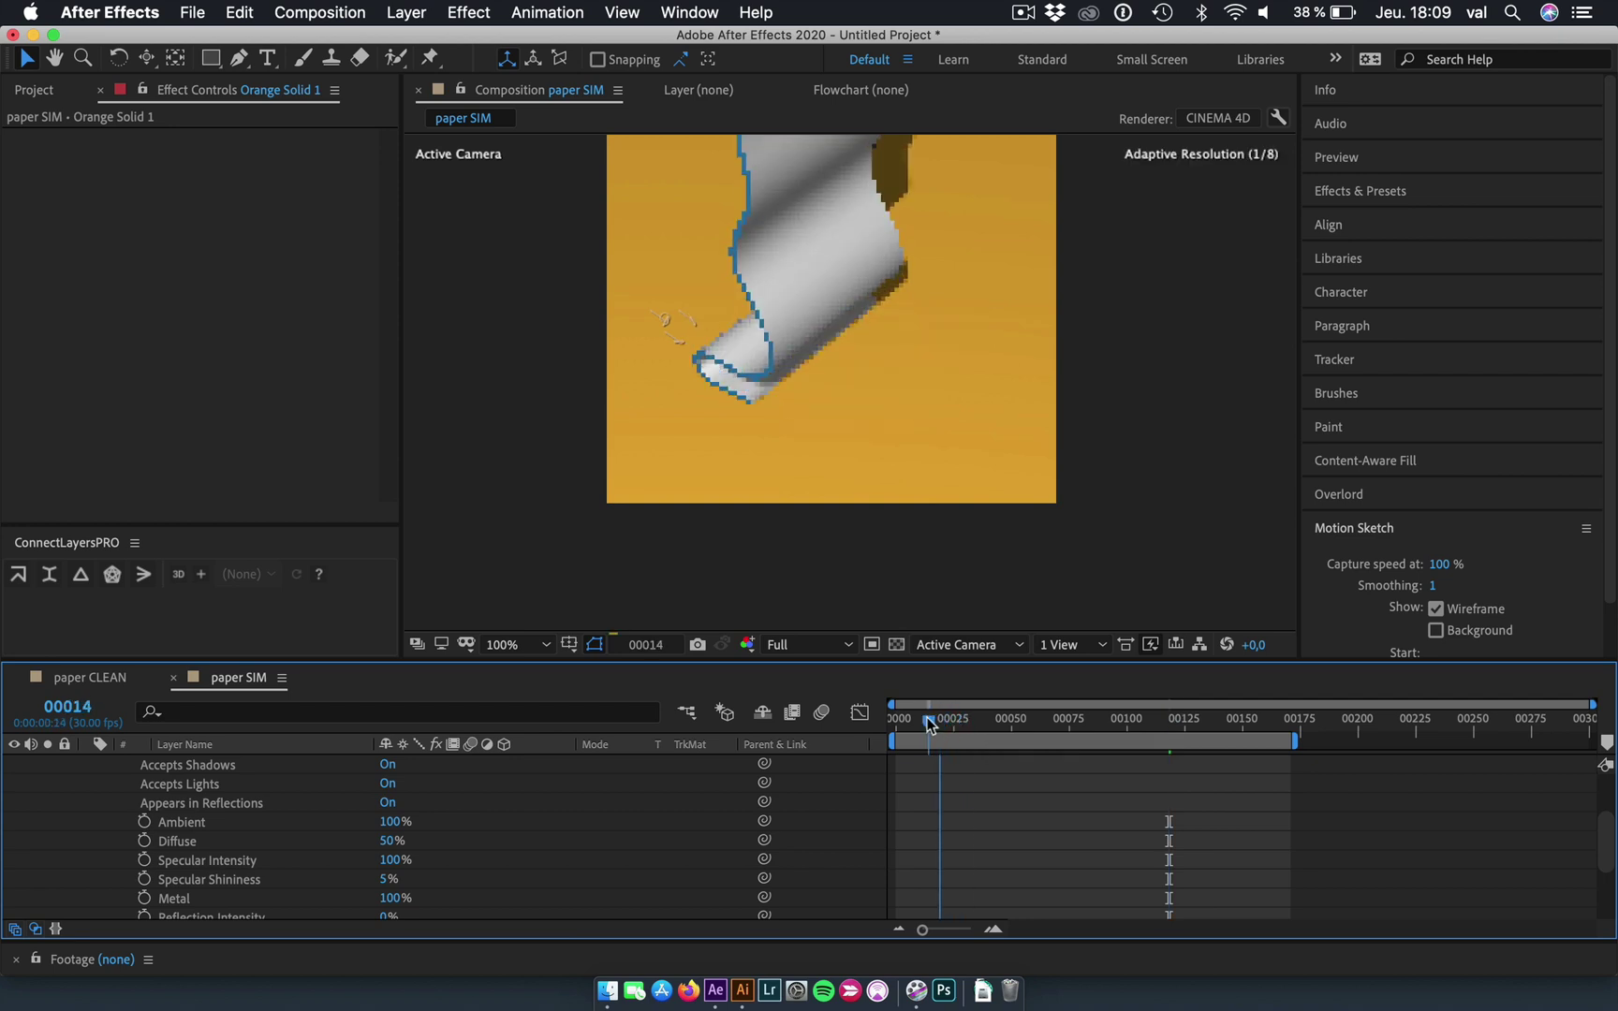
pyautogui.moveTo(907, 725); pyautogui.dragTo(954, 728)
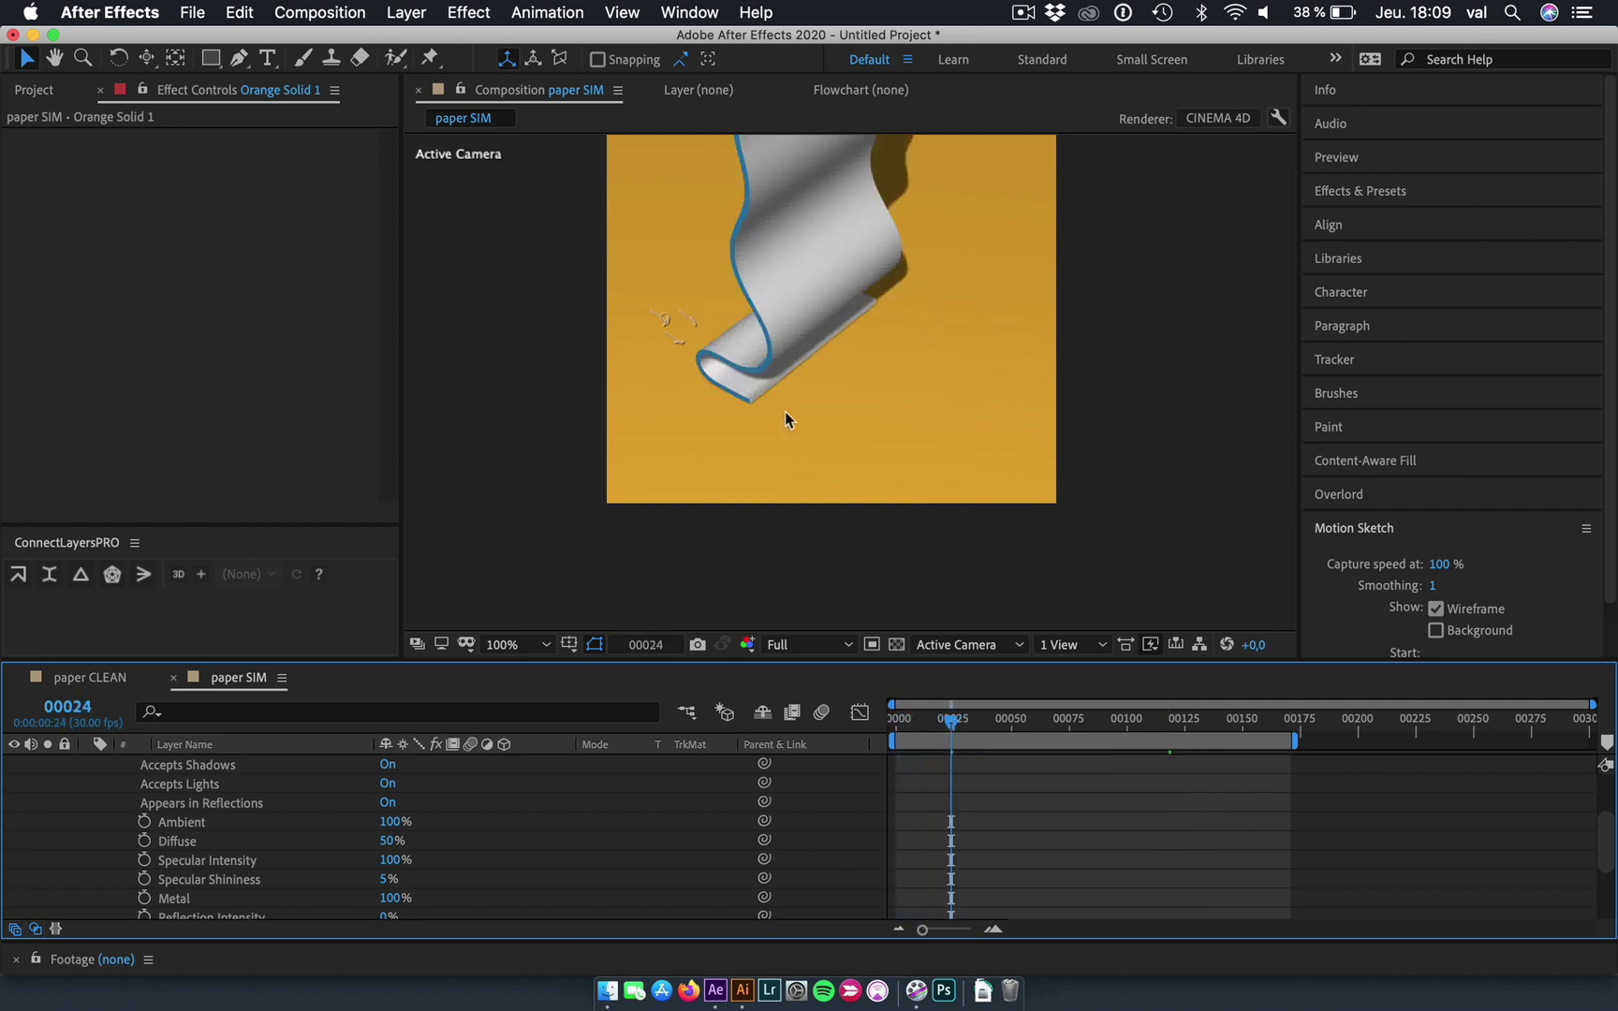
pyautogui.press('.')
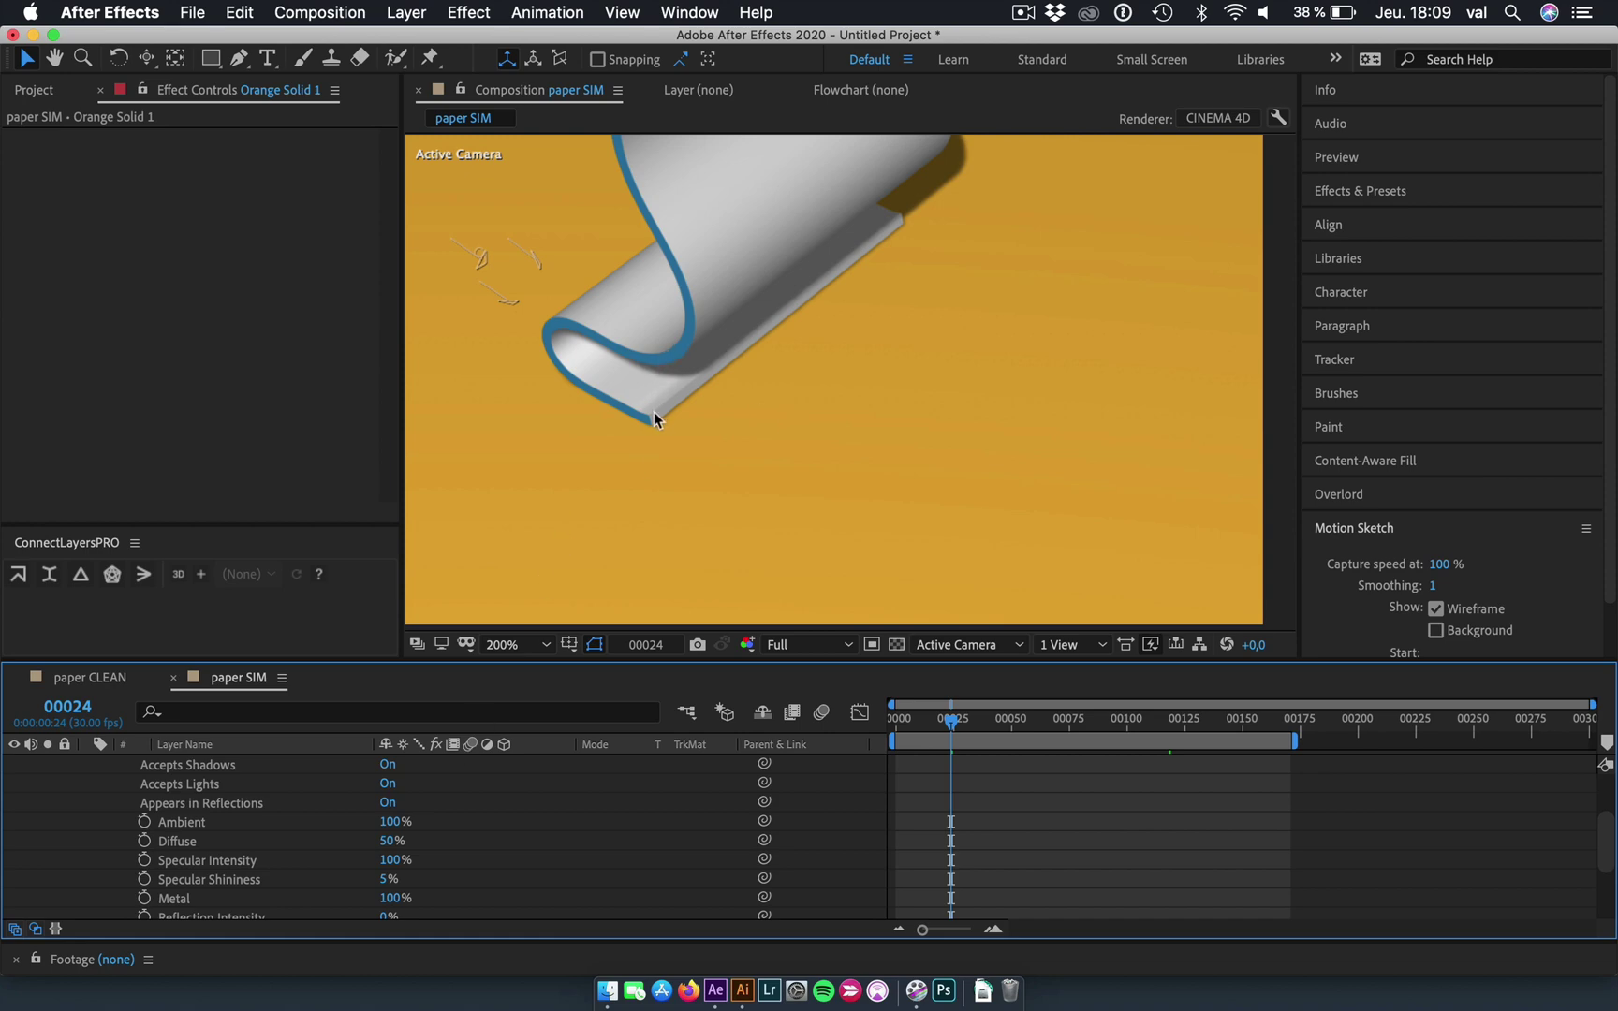
pyautogui.scroll(-3, 284, 833)
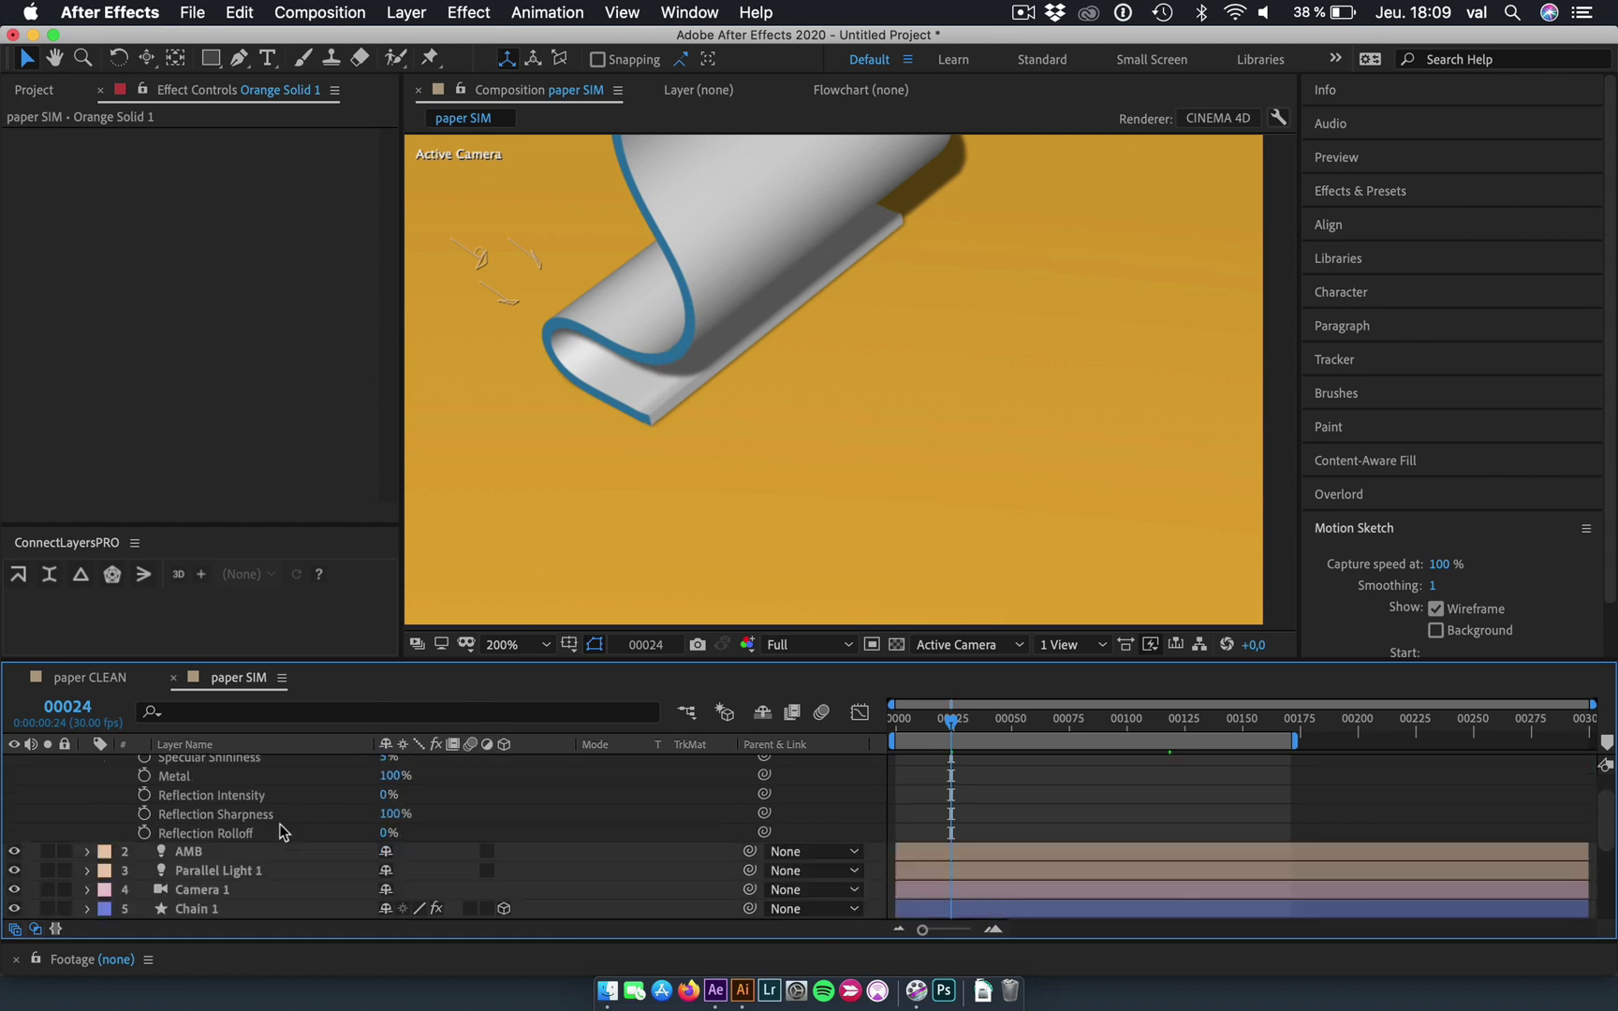
pyautogui.click(206, 908)
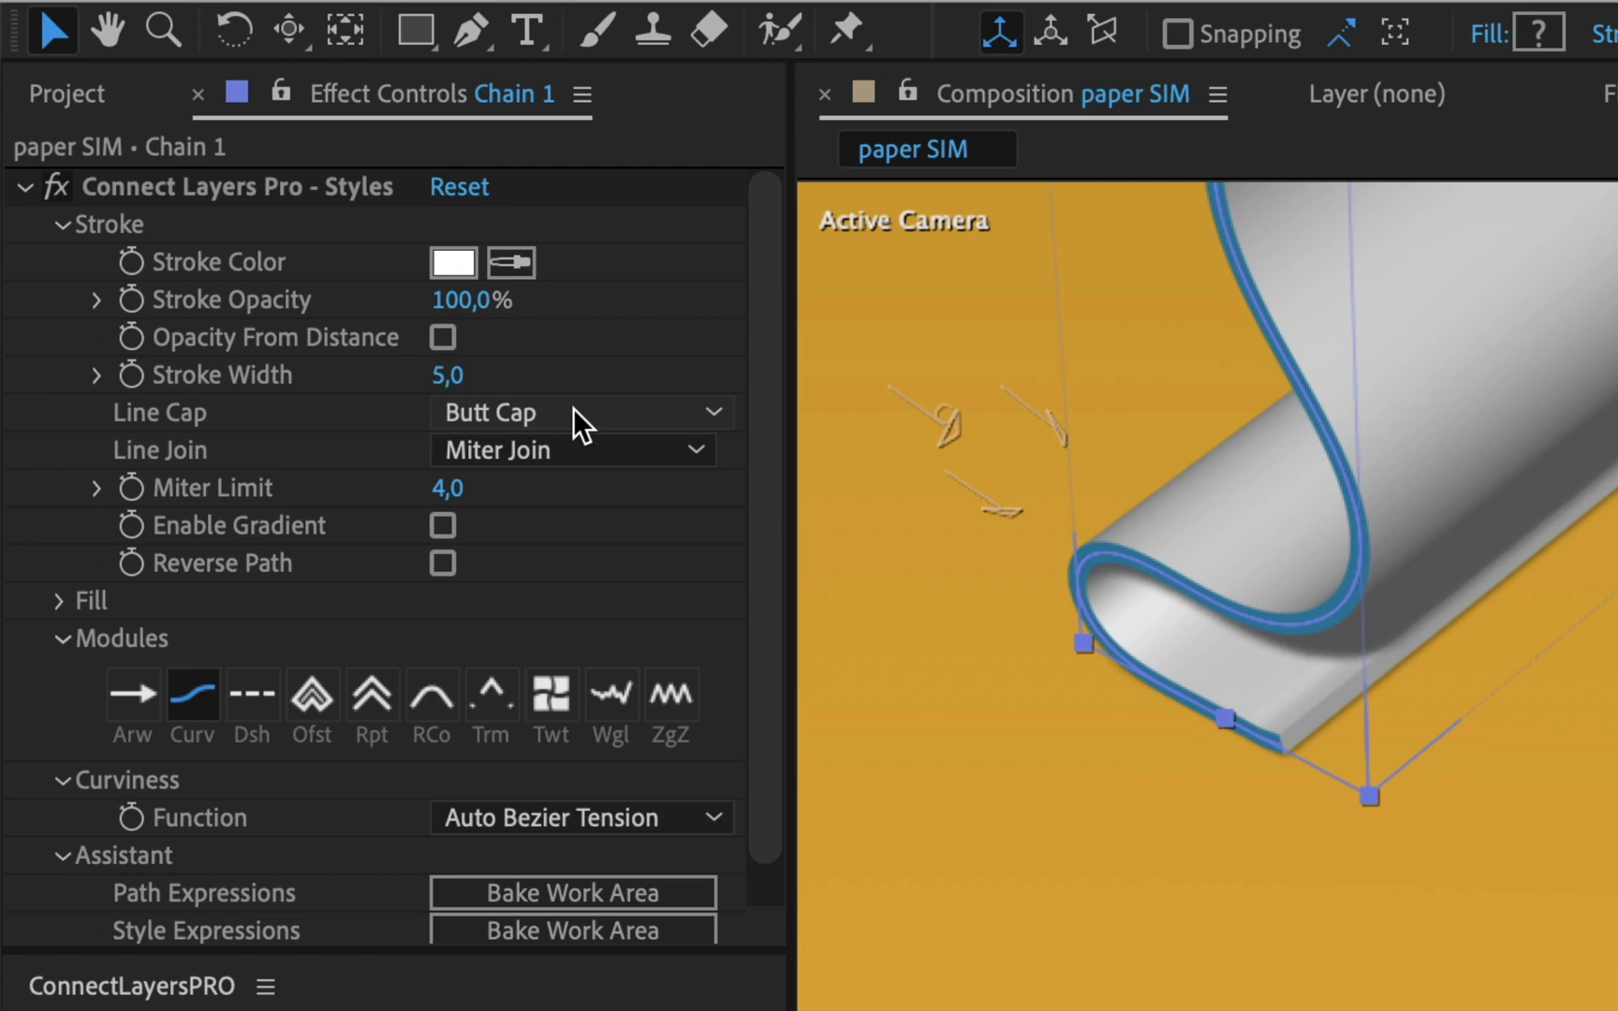
pyautogui.click(295, 251)
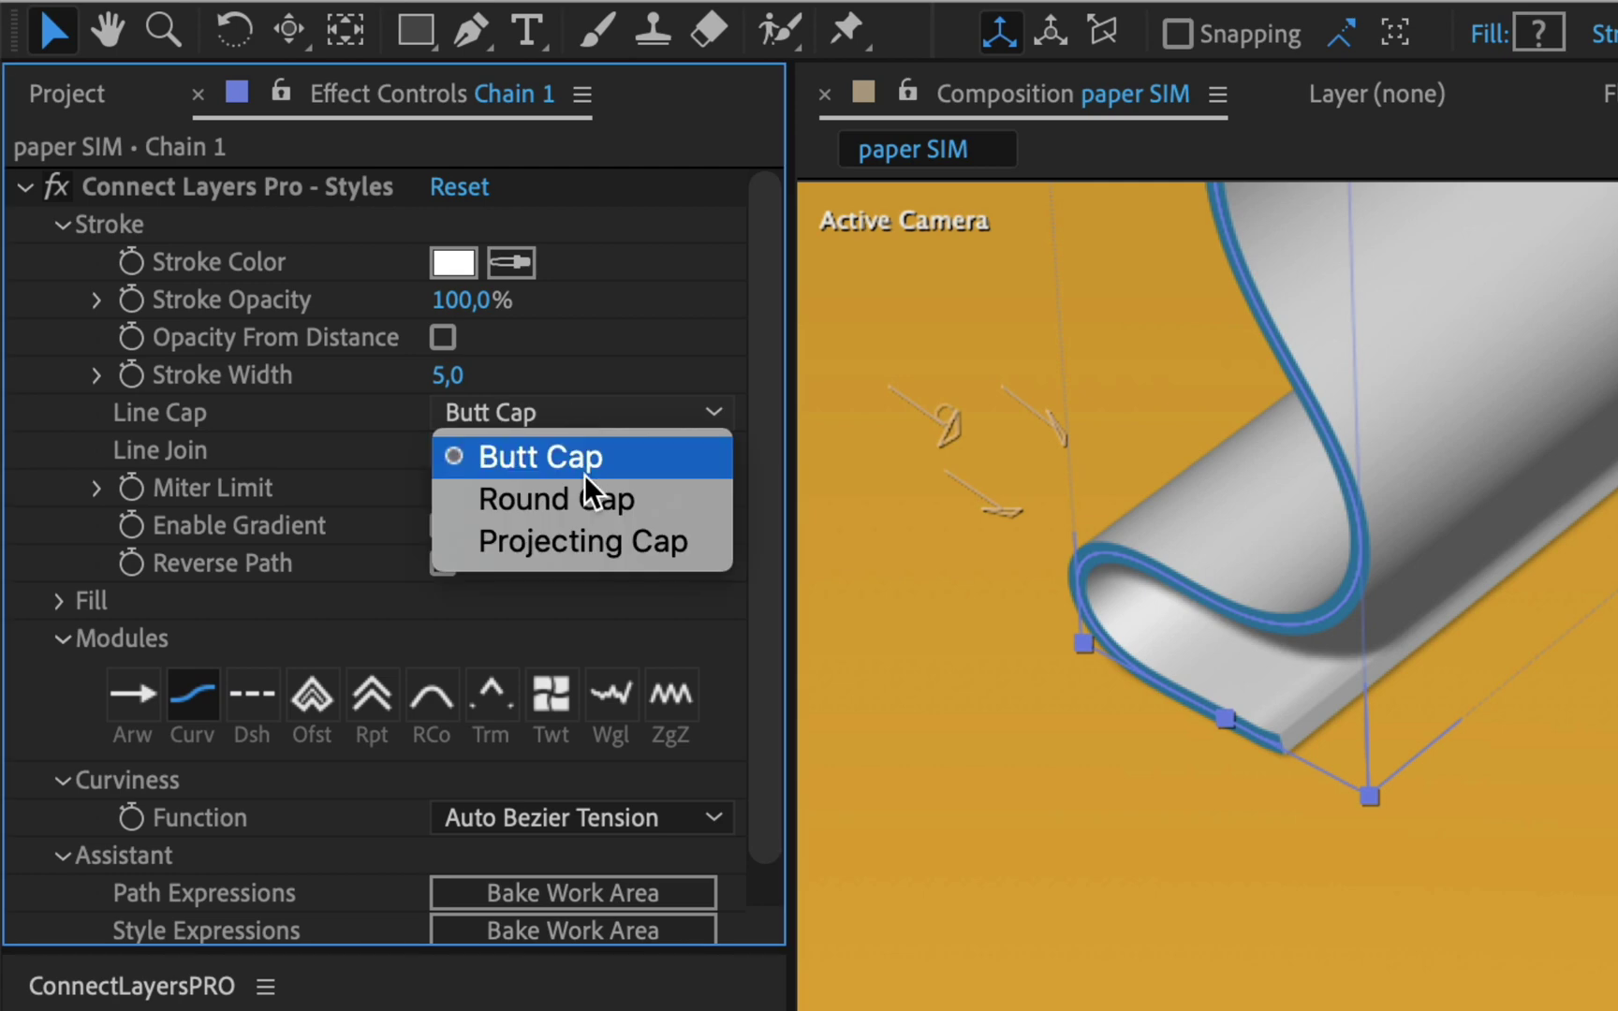
pyautogui.click(586, 494)
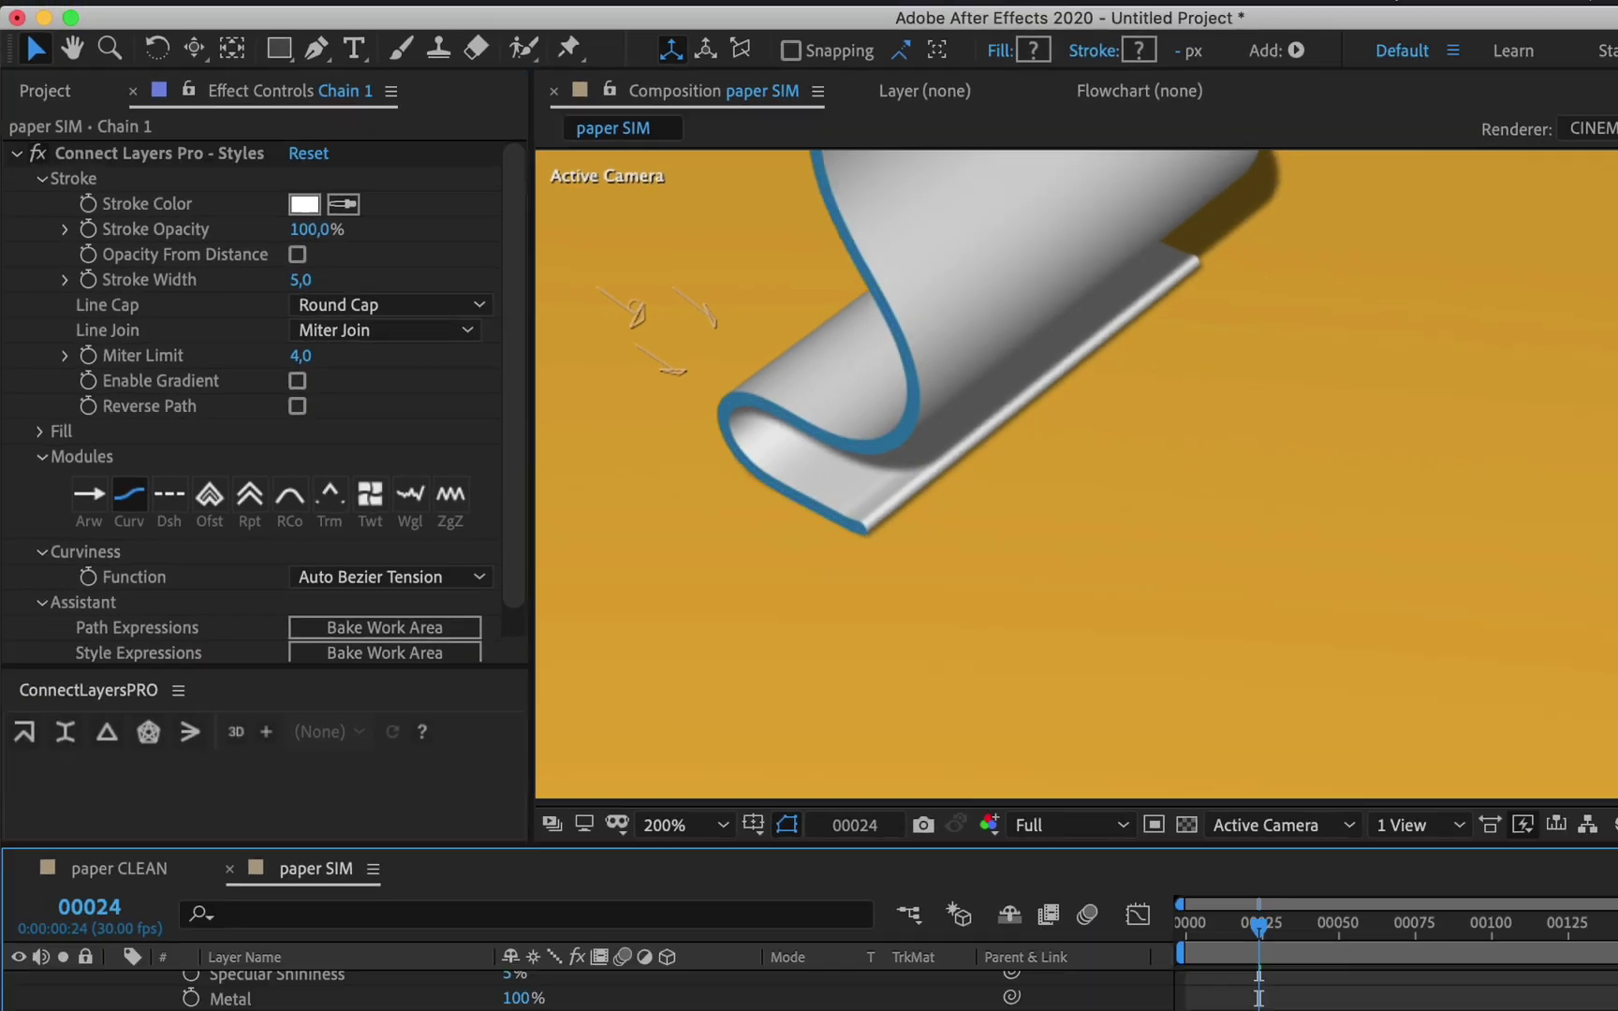
pyautogui.click(1042, 823)
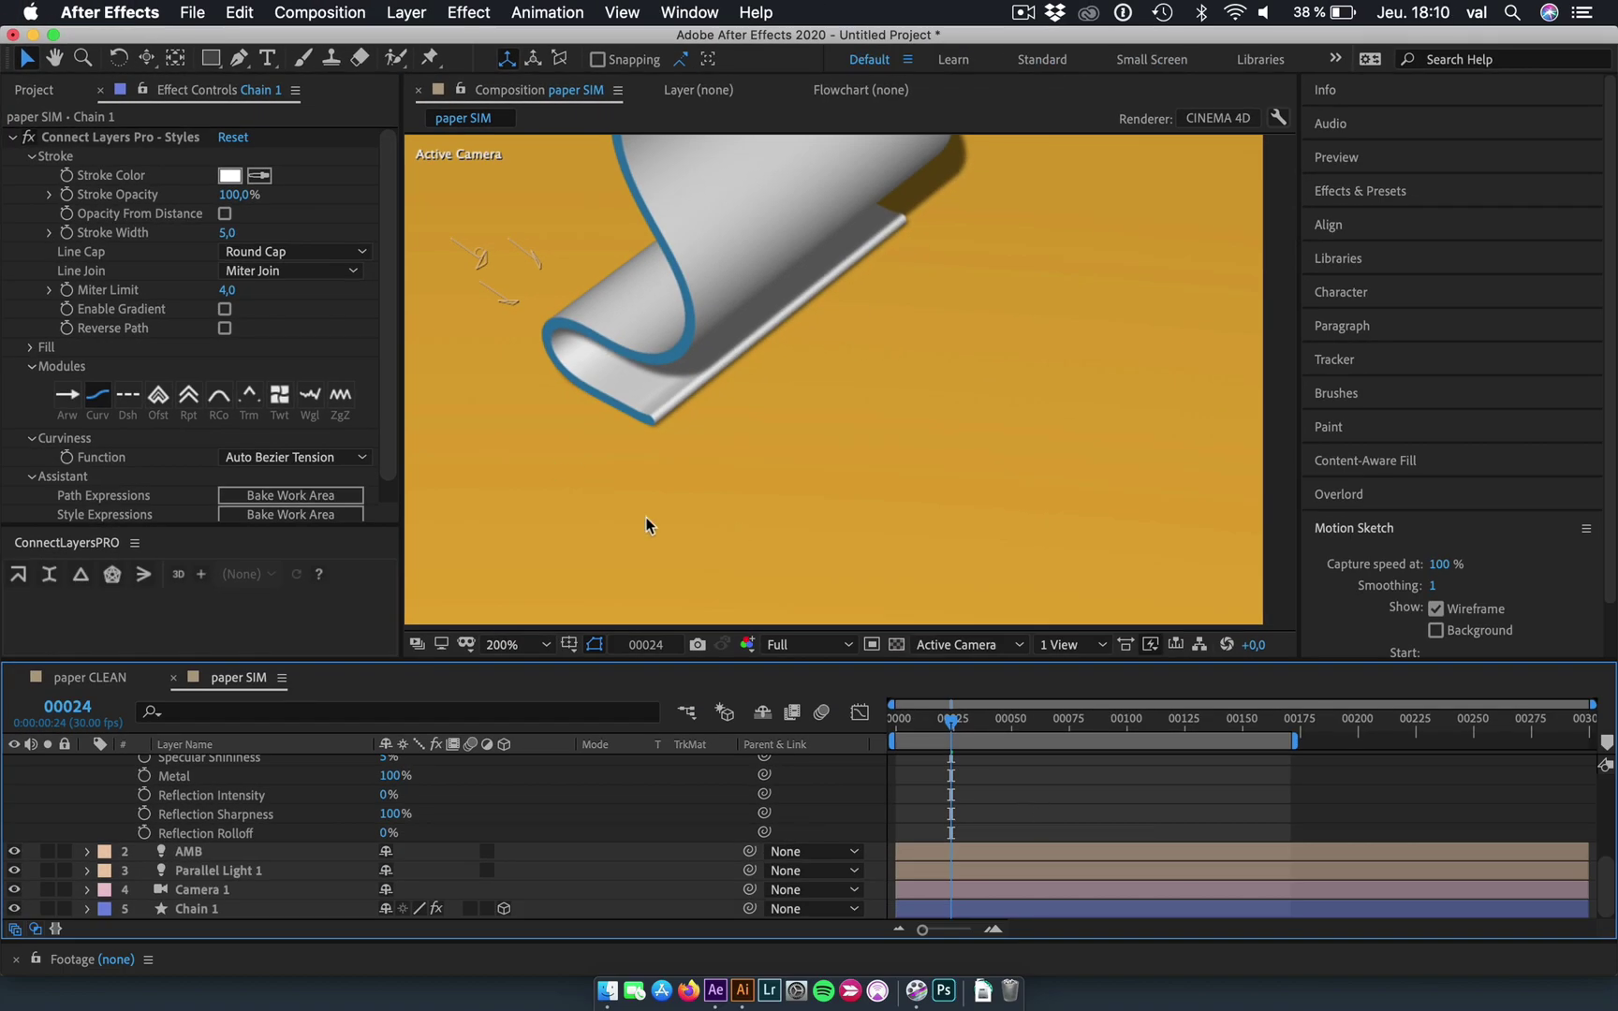
# Set the viewer magnification to Fit and return to frame 0.
pyautogui.press(',')
pyautogui.press('.')
pyautogui.click(541, 645)
pyautogui.click(559, 271)
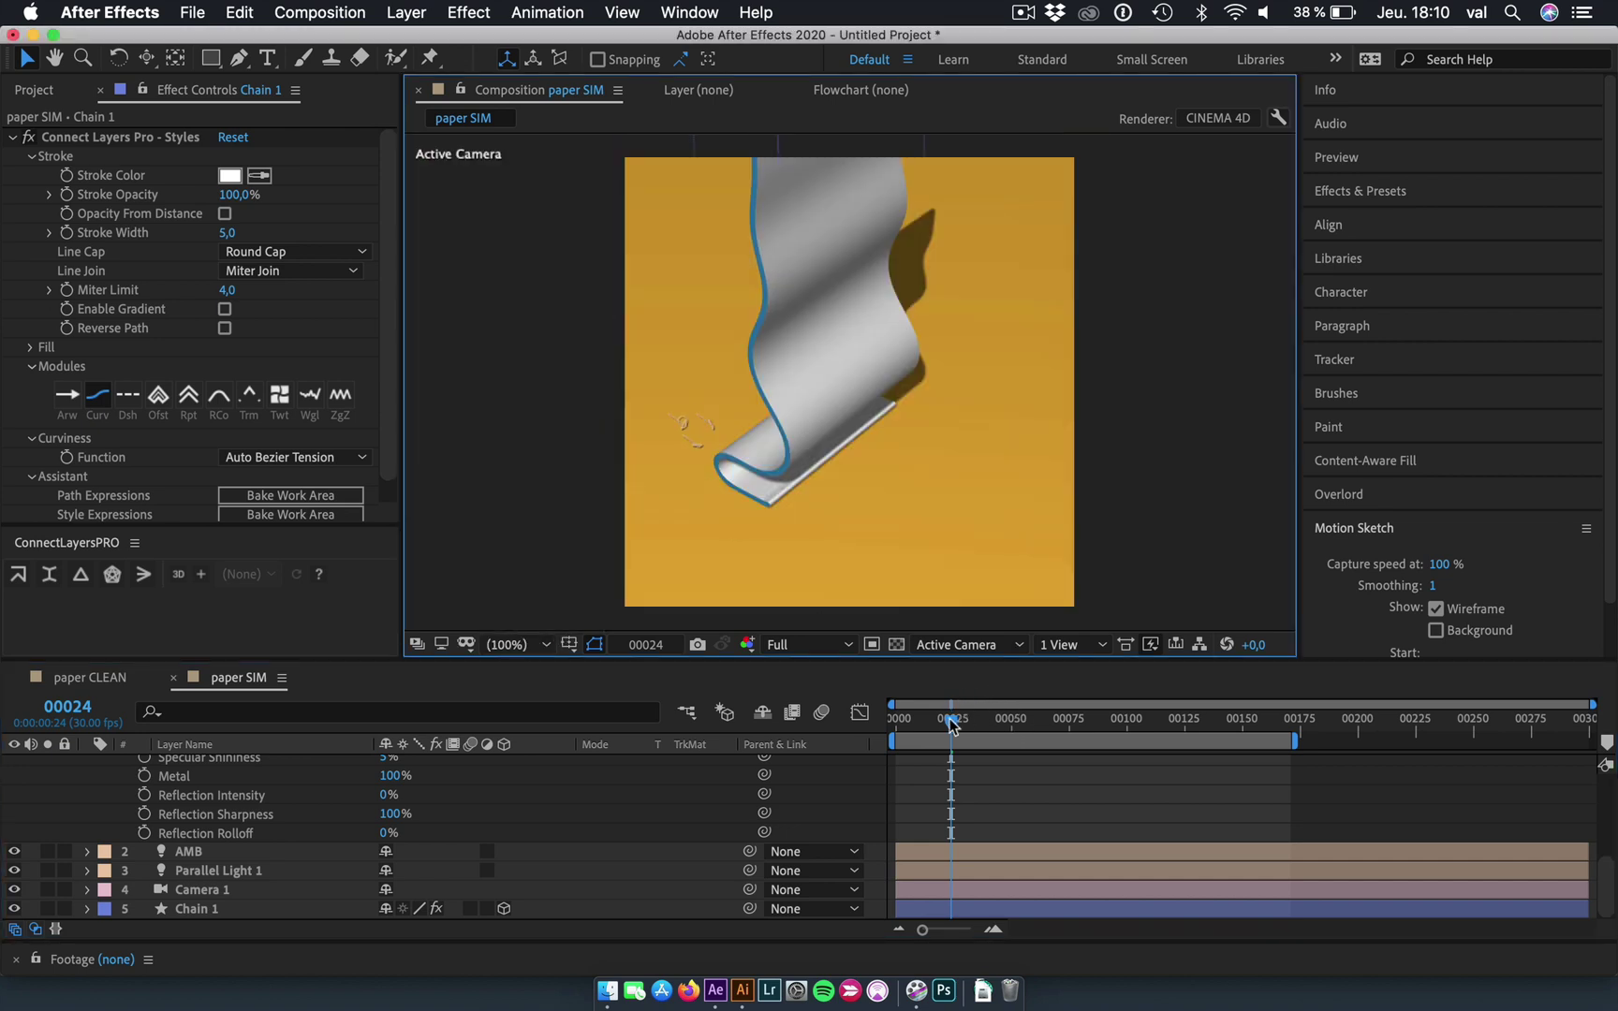
pyautogui.moveTo(950, 724); pyautogui.dragTo(894, 724)
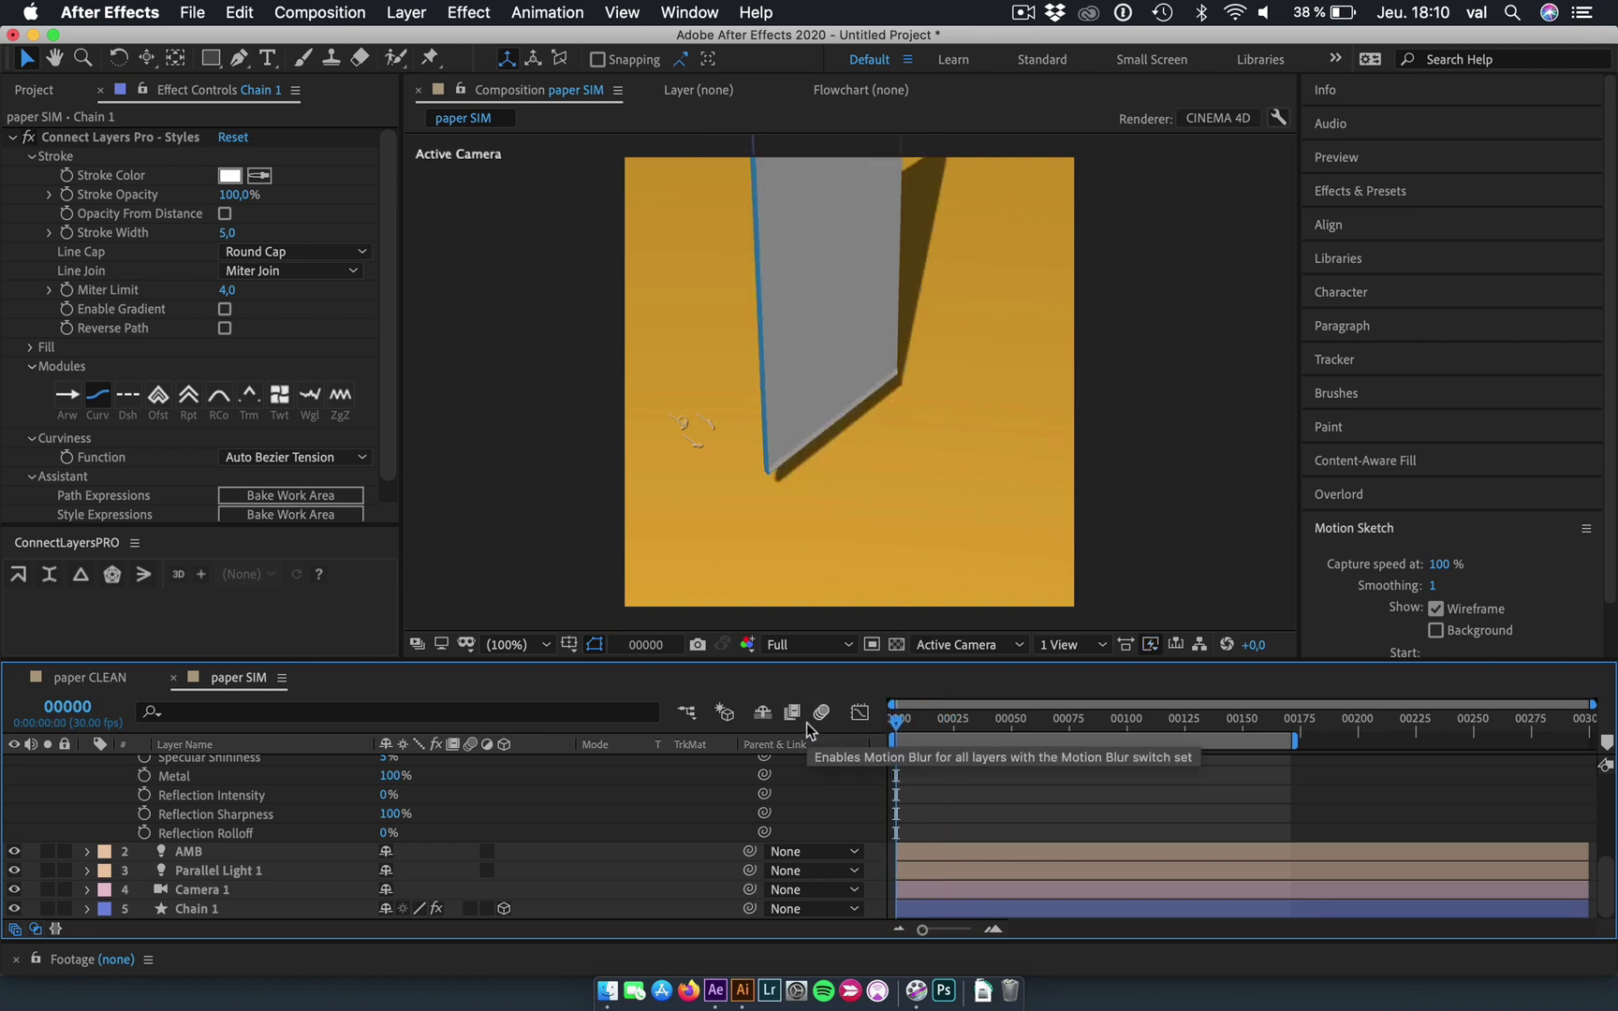
# Preview the paper strip falling, starting from frame 0.
pyautogui.press('space')
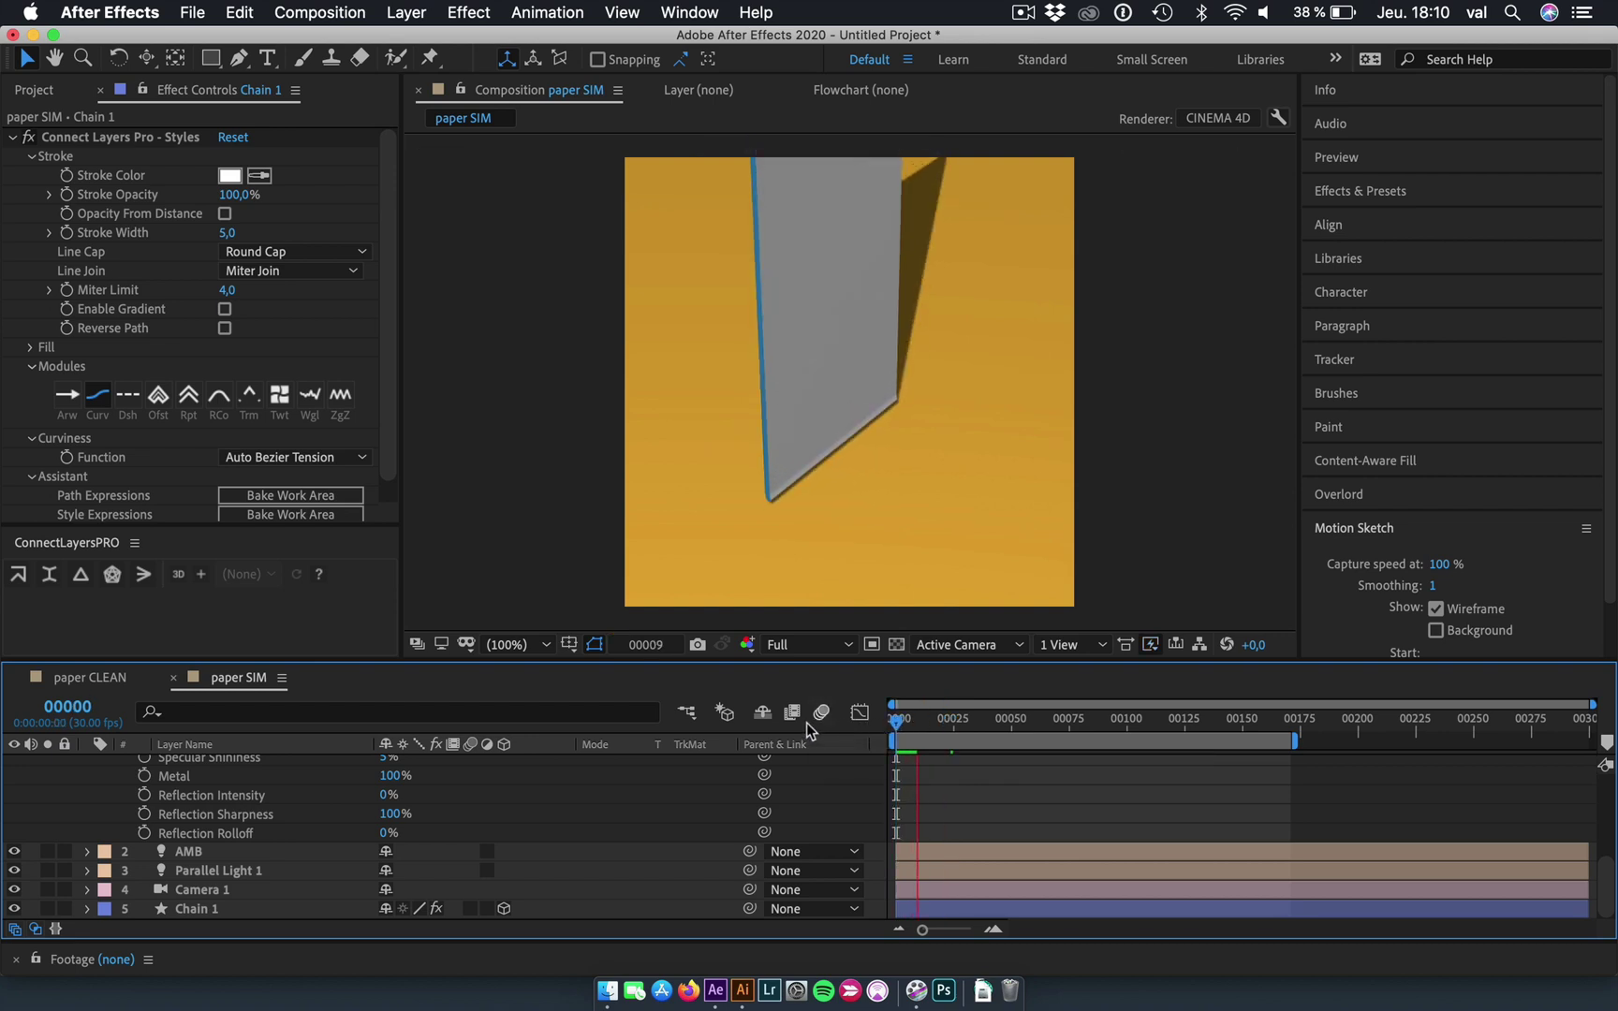